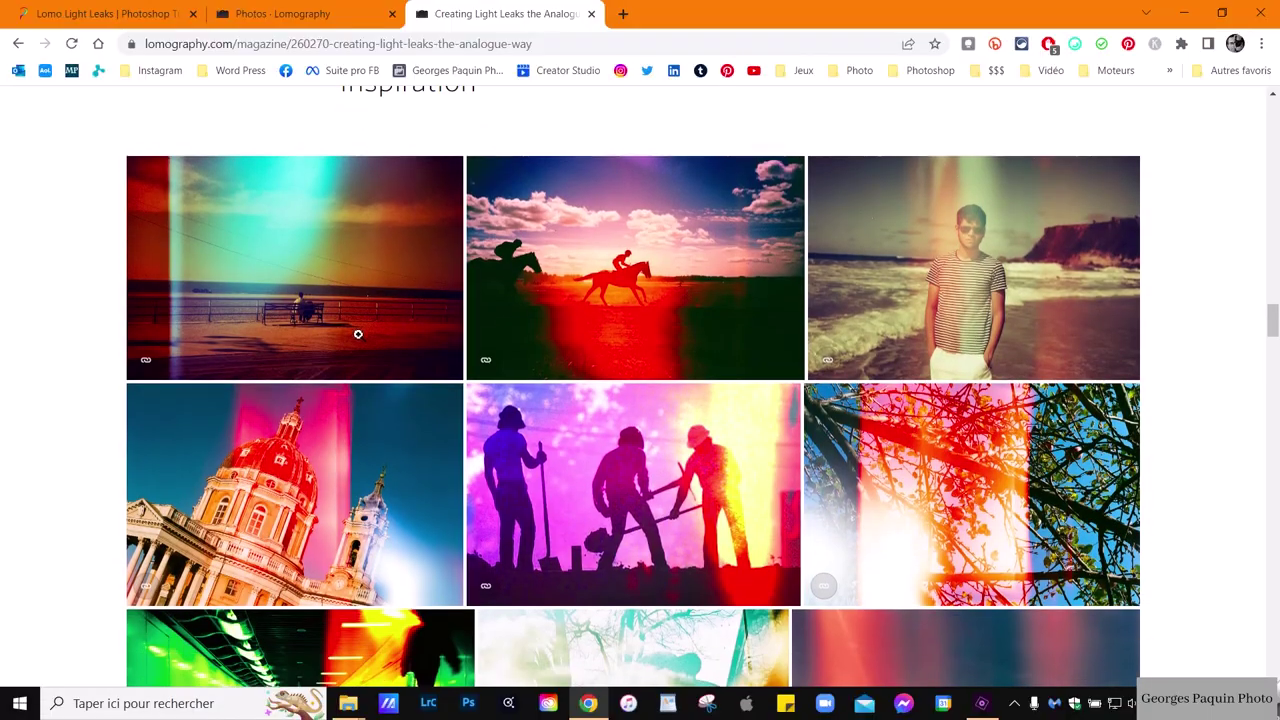
- Enlarge the first Lomography light-leak example and page through to the building with an orange leak
click(365, 315)
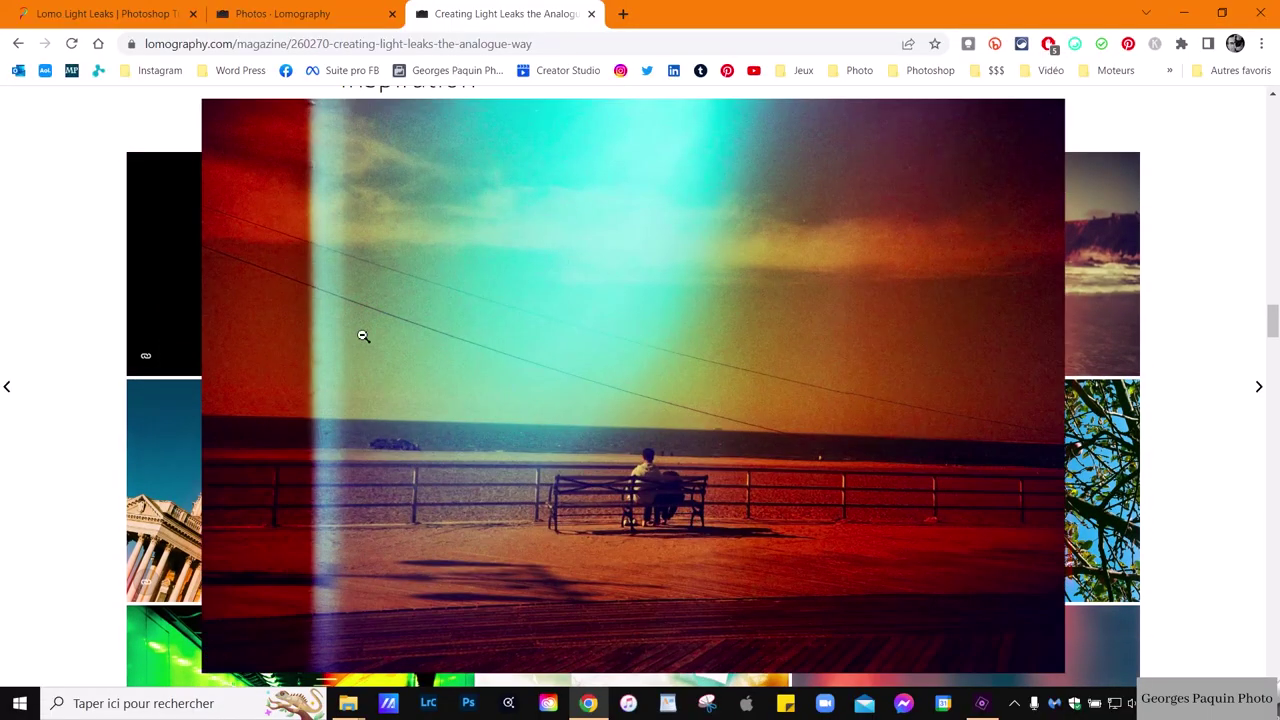
key(Right)
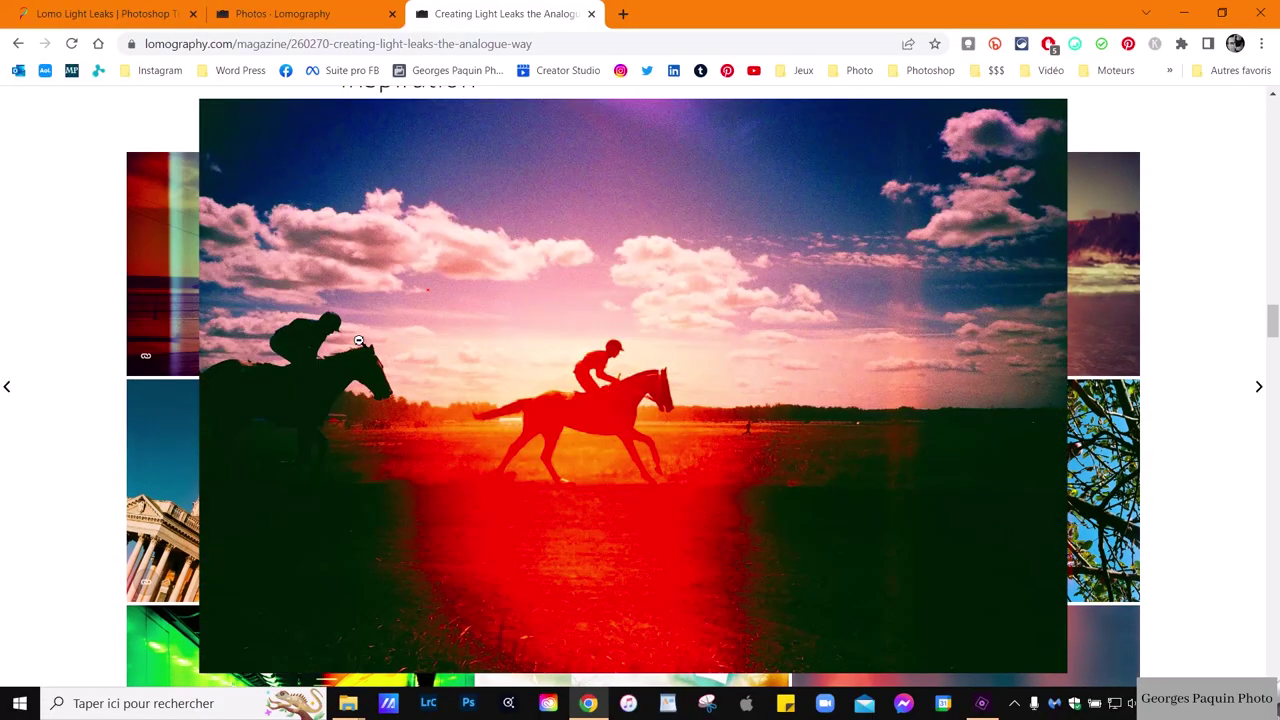
key(Right)
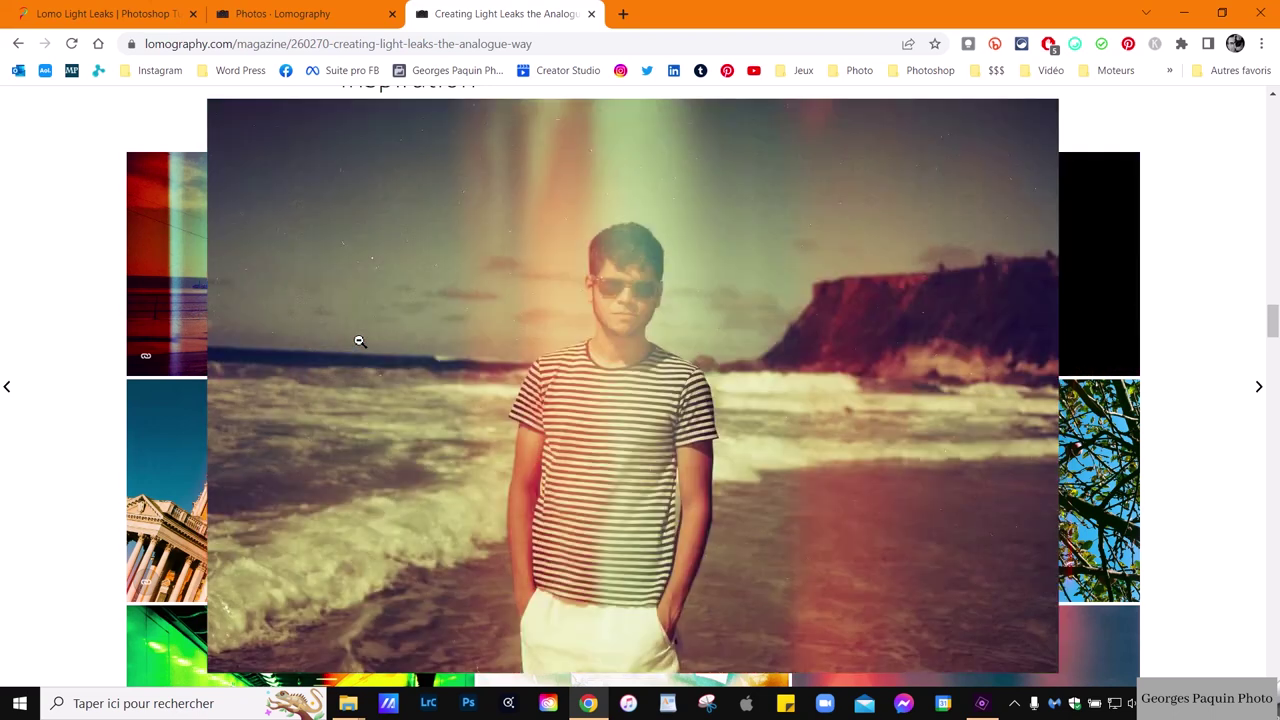
key(Right)
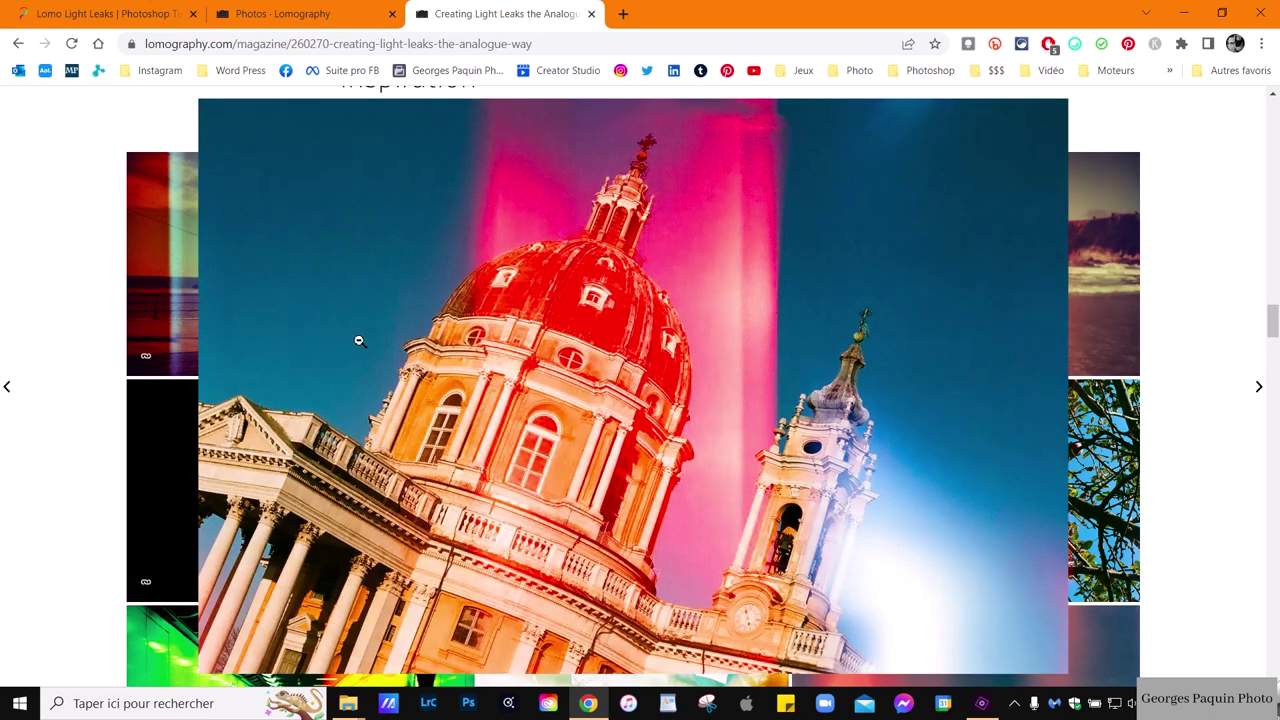
key(Right)
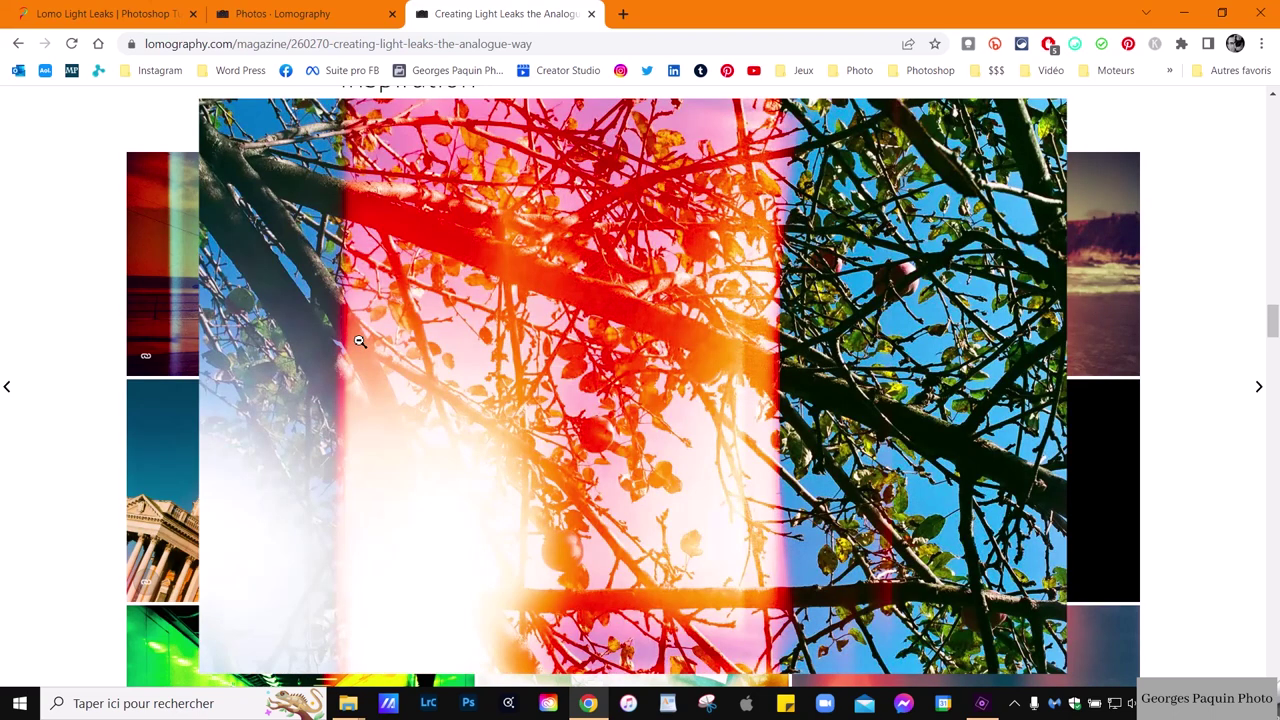
key(Right)
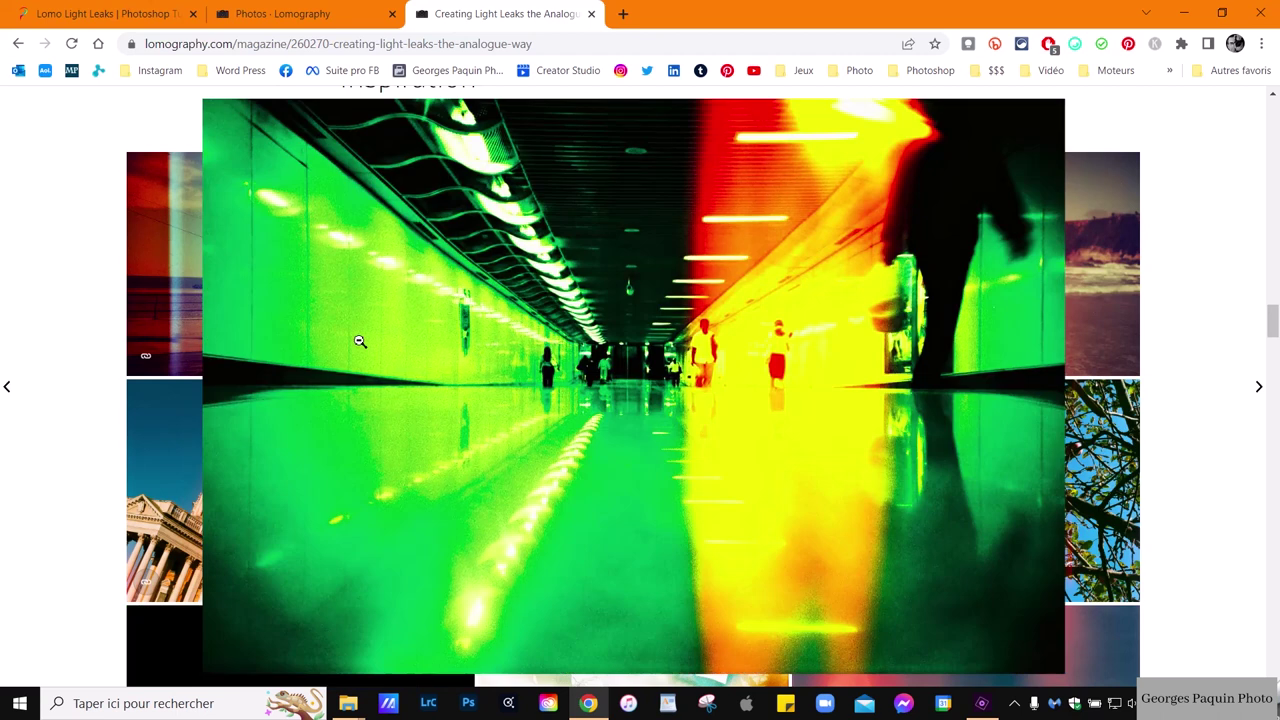
key(Right)
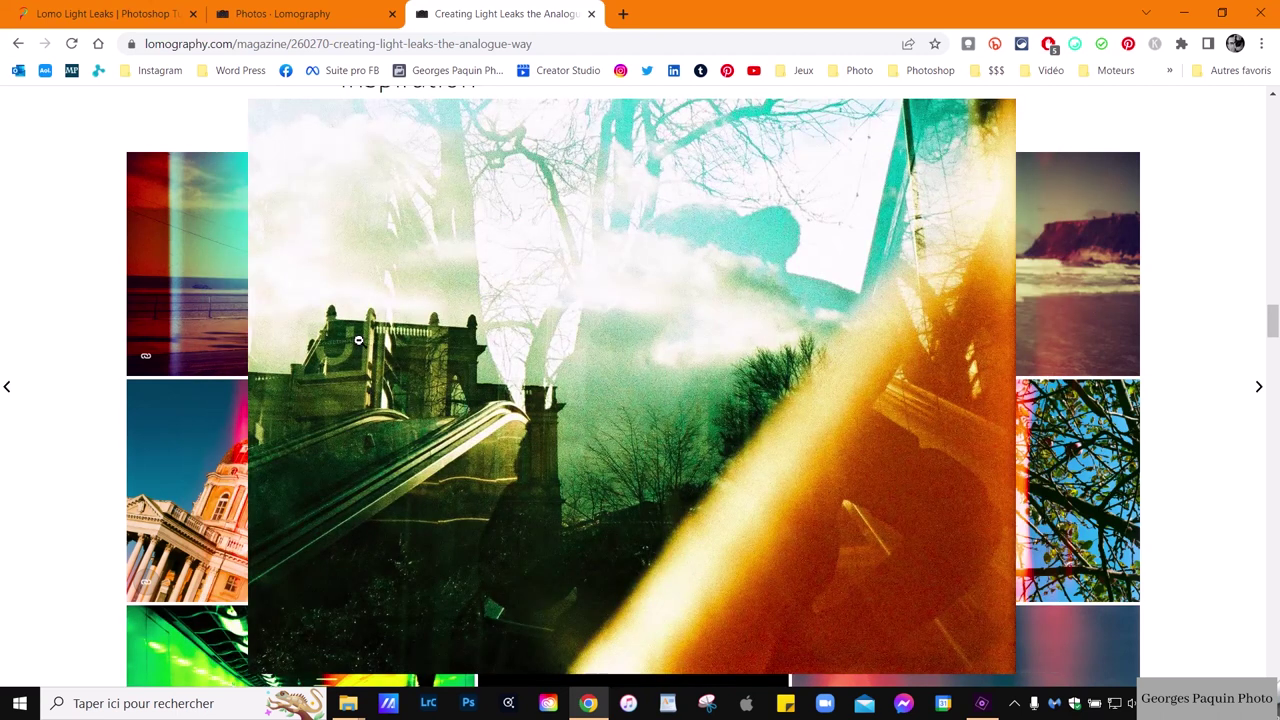
key(Right)
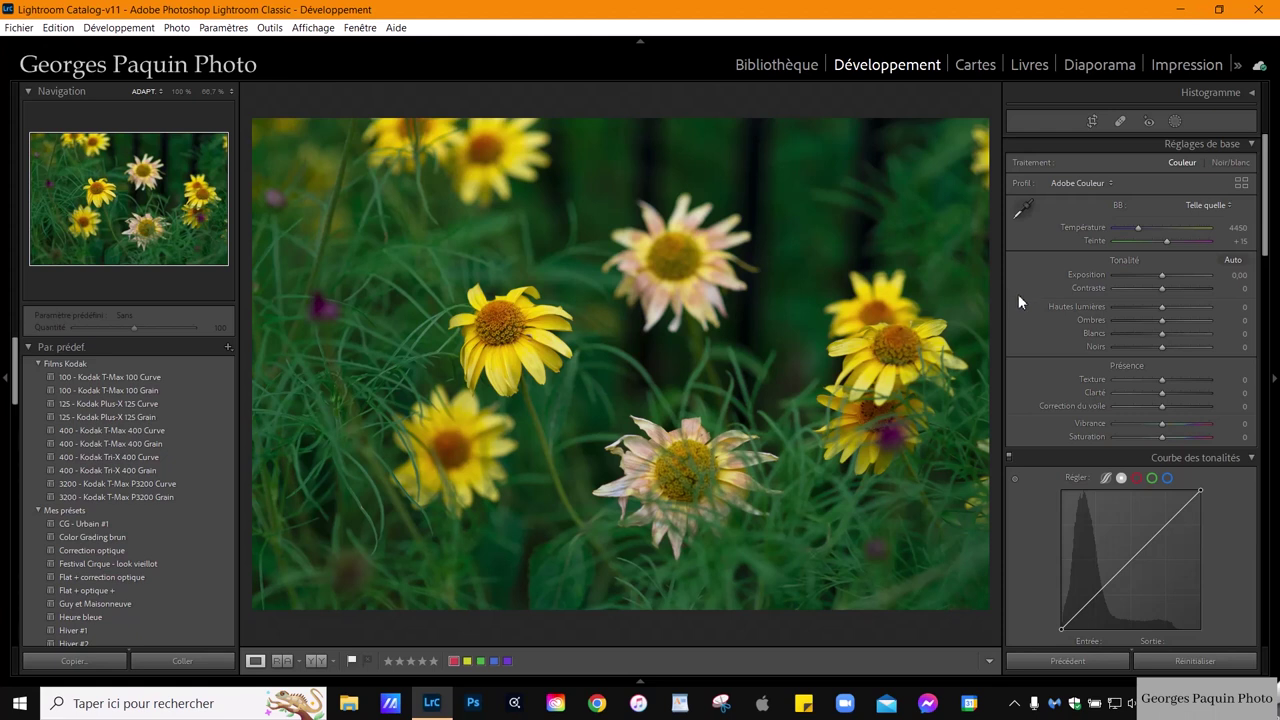
- Lower a Tone Curve point to 85 in / 62 out and set Blacks to -21
scroll(1020, 300, down, 3)
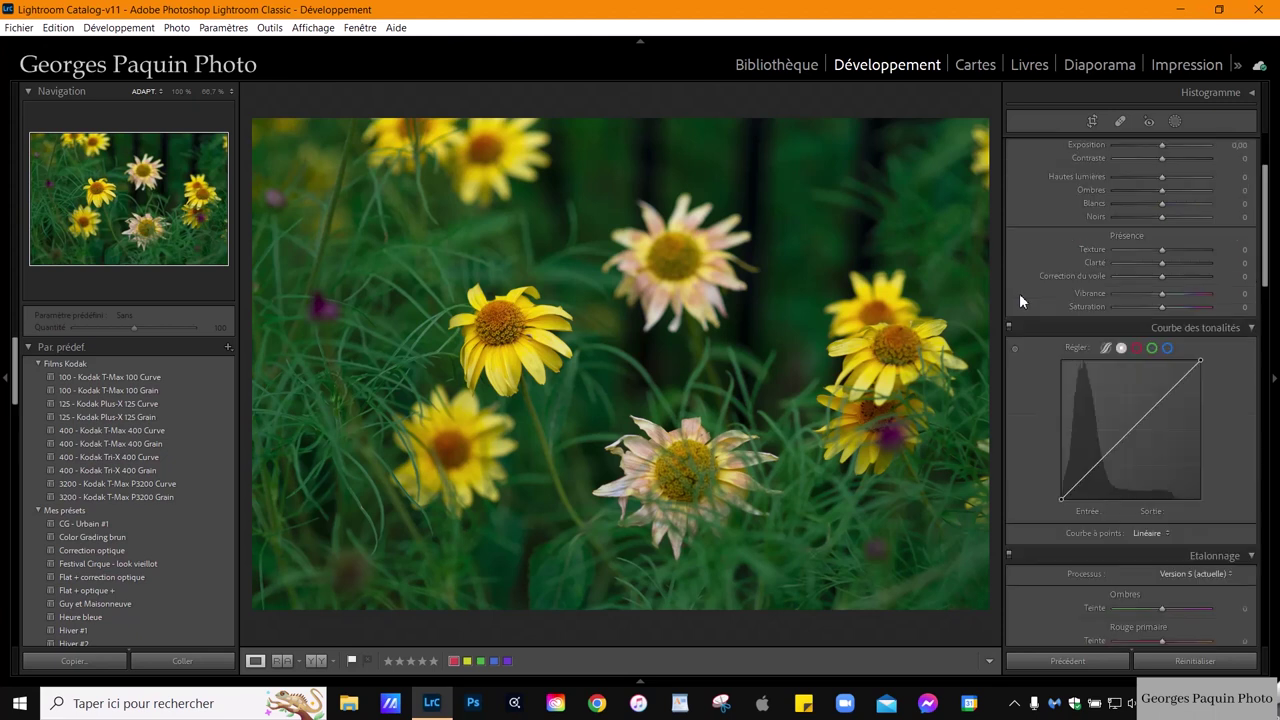
scroll(1021, 320, down, 3)
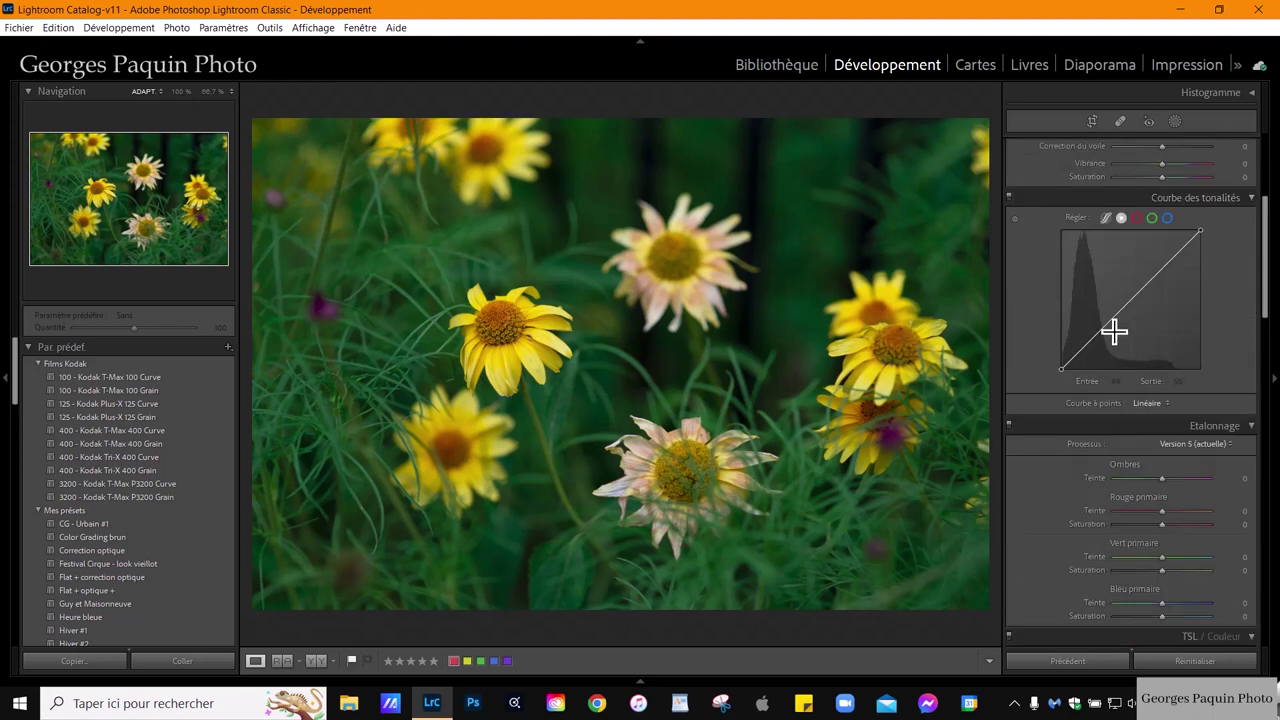
drag(1108, 323, 1107, 337)
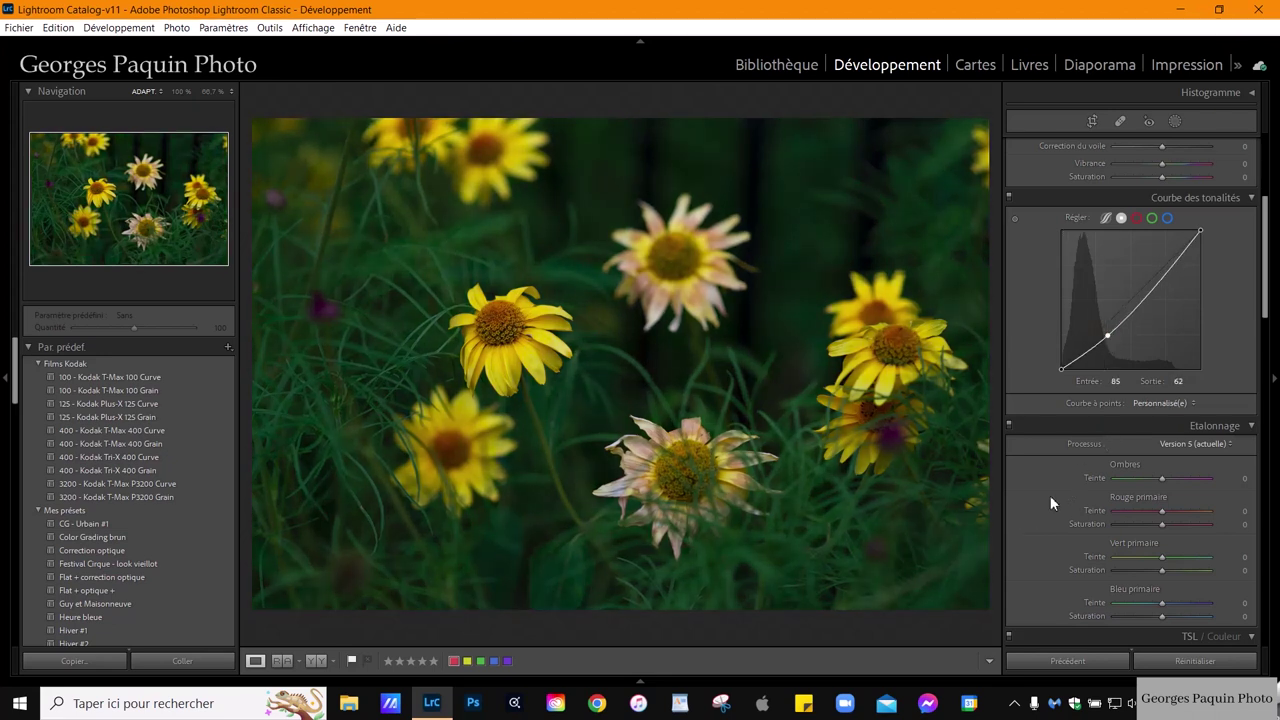
scroll(1050, 495, up, 3)
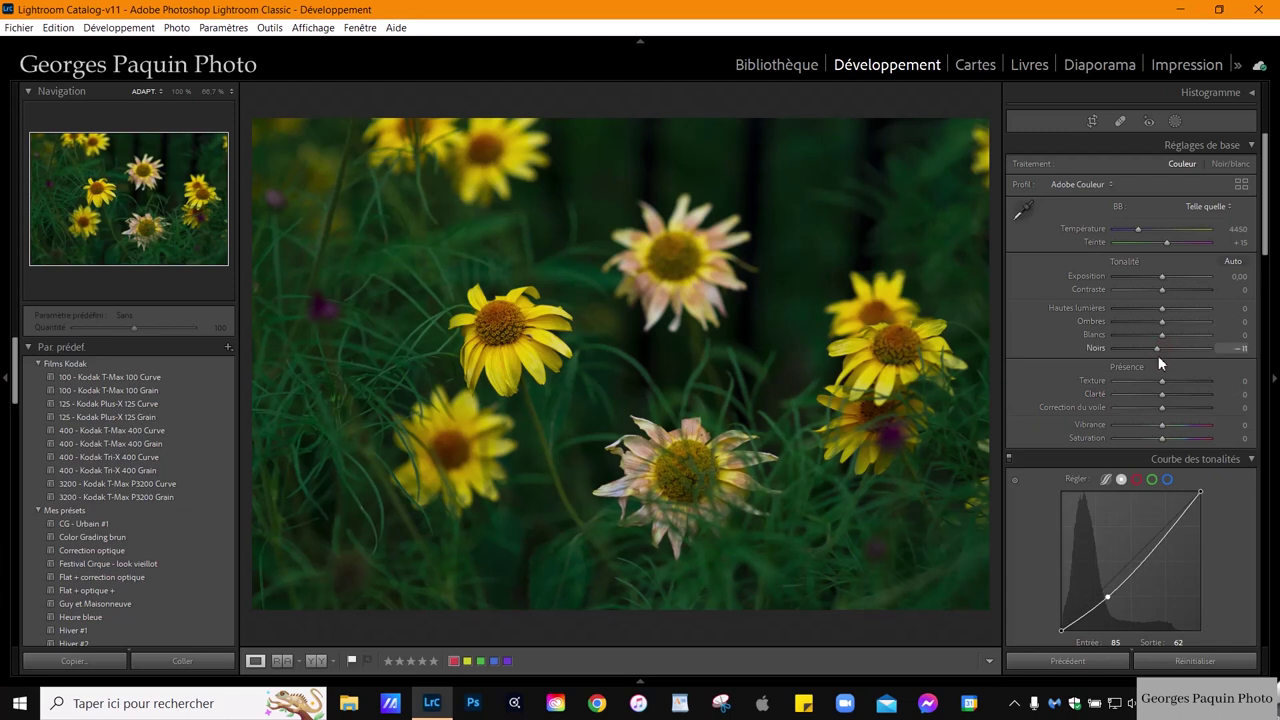
mouse_move(1158, 357)
mouse_down()
mouse_move(1184, 324)
mouse_move(1156, 314)
mouse_move(1138, 335)
mouse_move(1170, 335)
mouse_up()
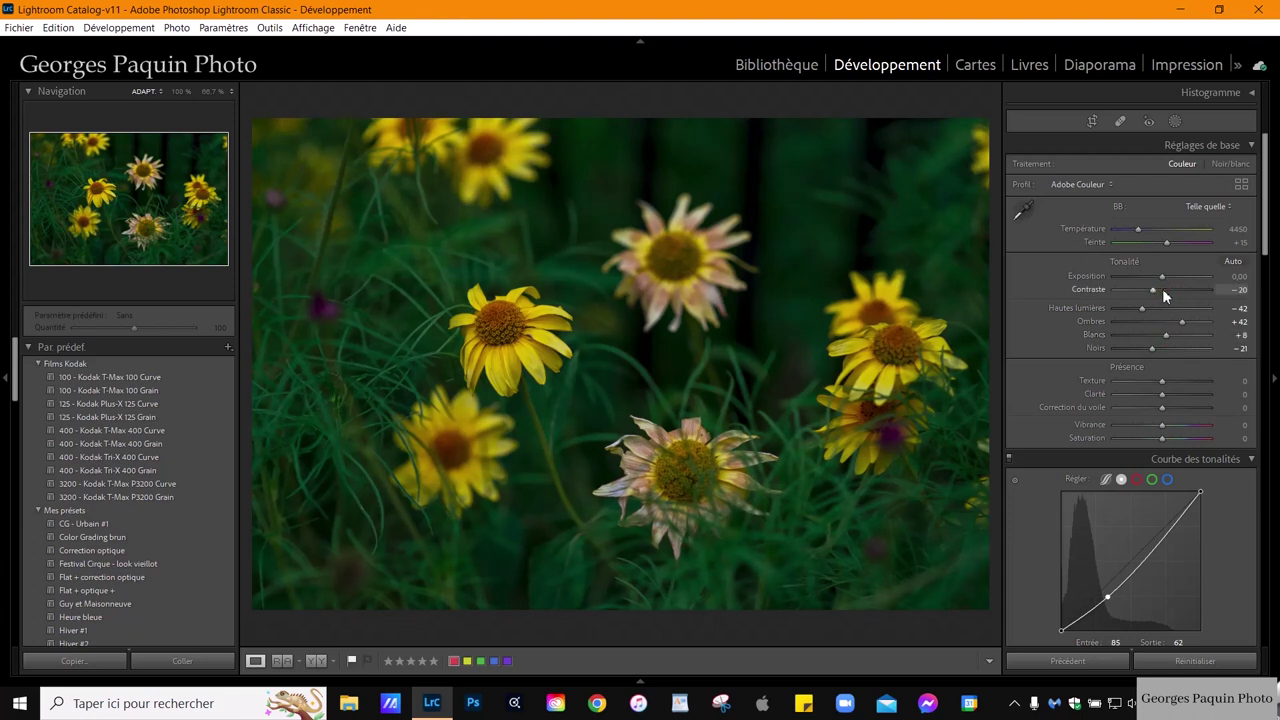
- Set Contrast -10, Exposure +0,10 and Highlights -77, checking the result at 100% zoom
click(1162, 288)
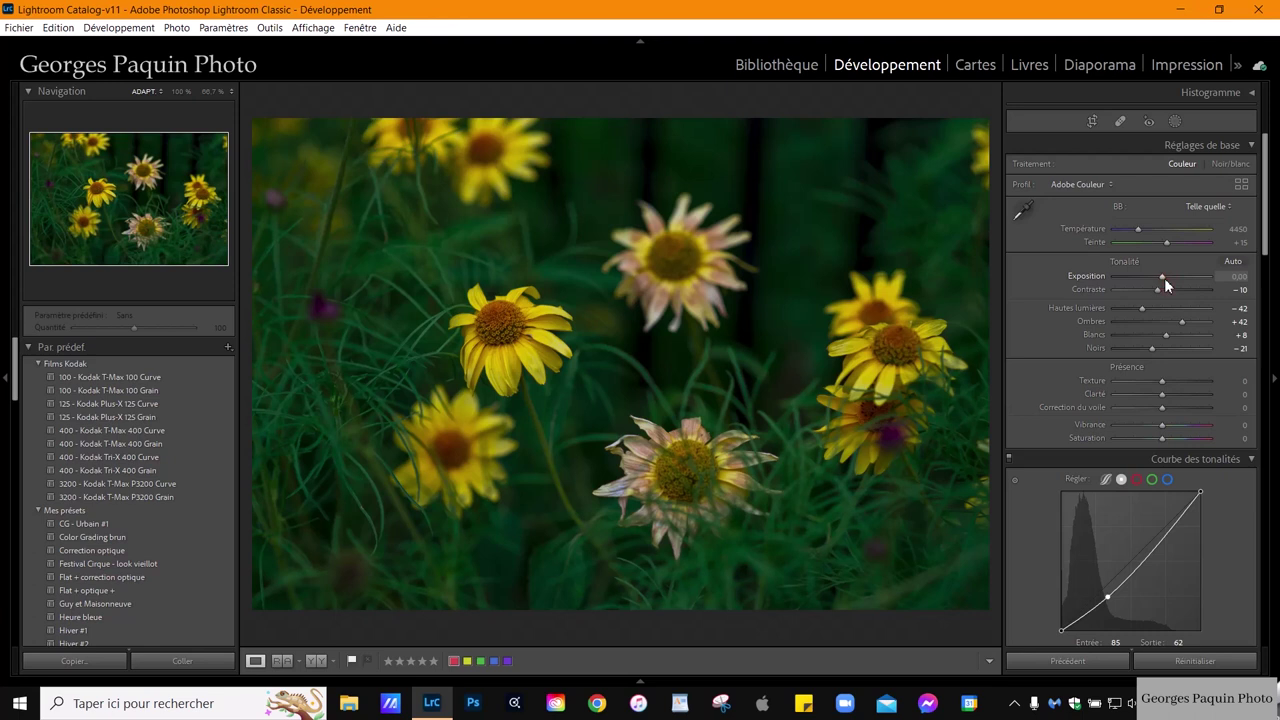
click(1164, 278)
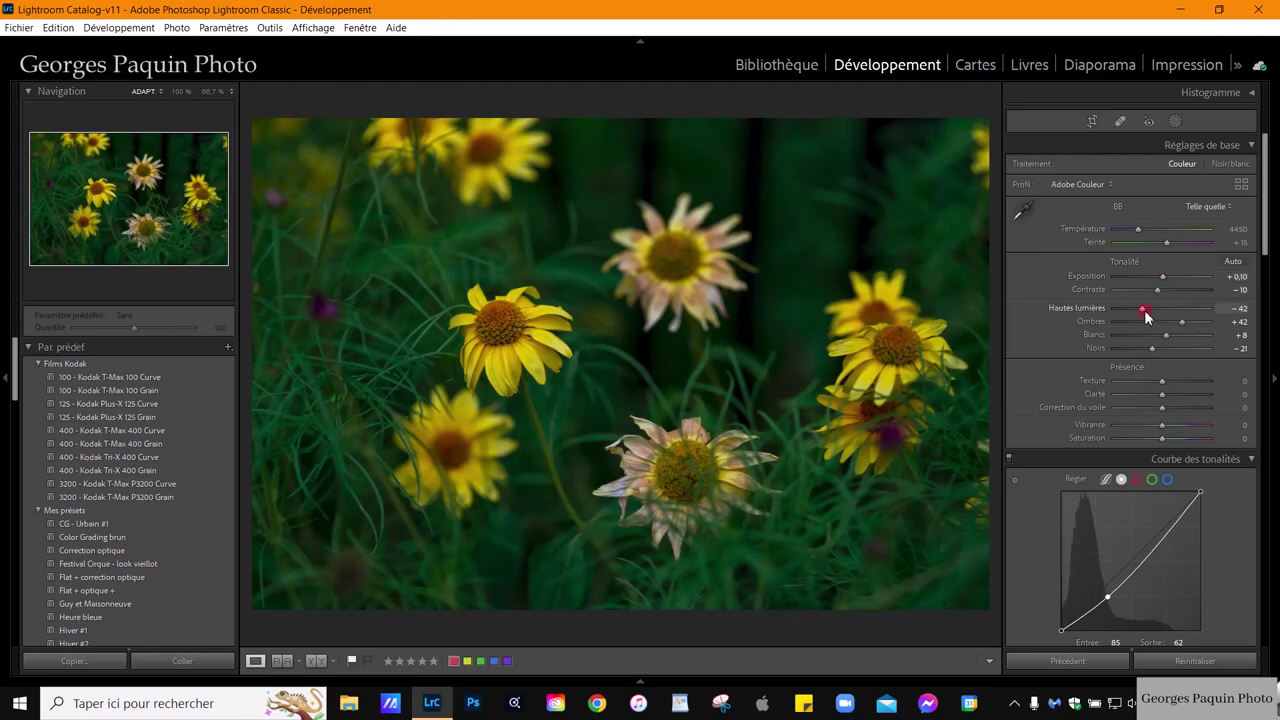
scroll(1146, 309, down, 5)
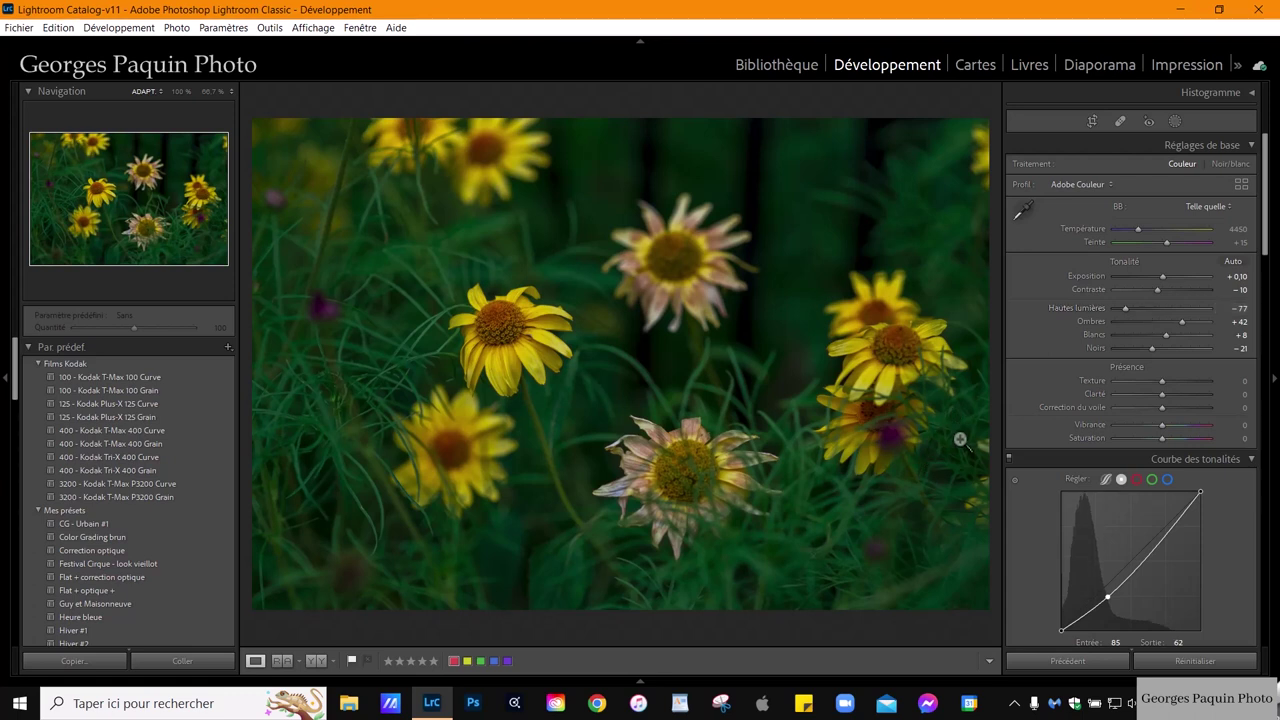
click(526, 358)
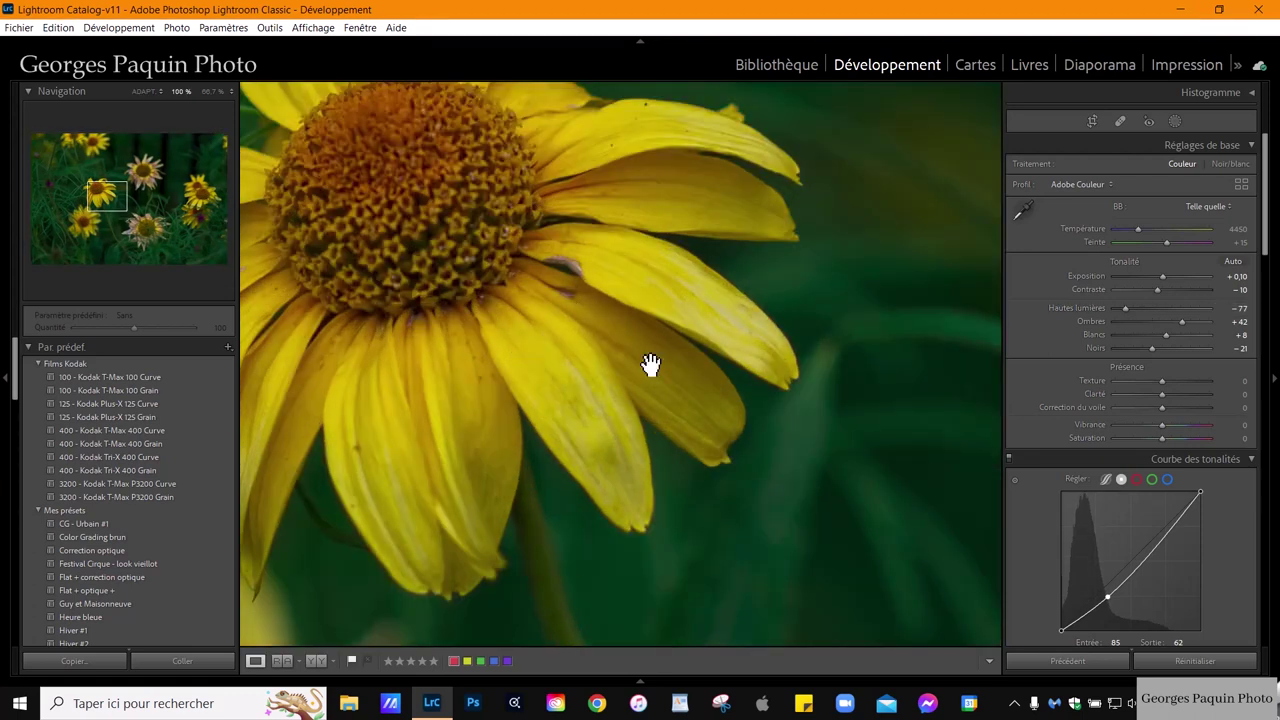
click(575, 376)
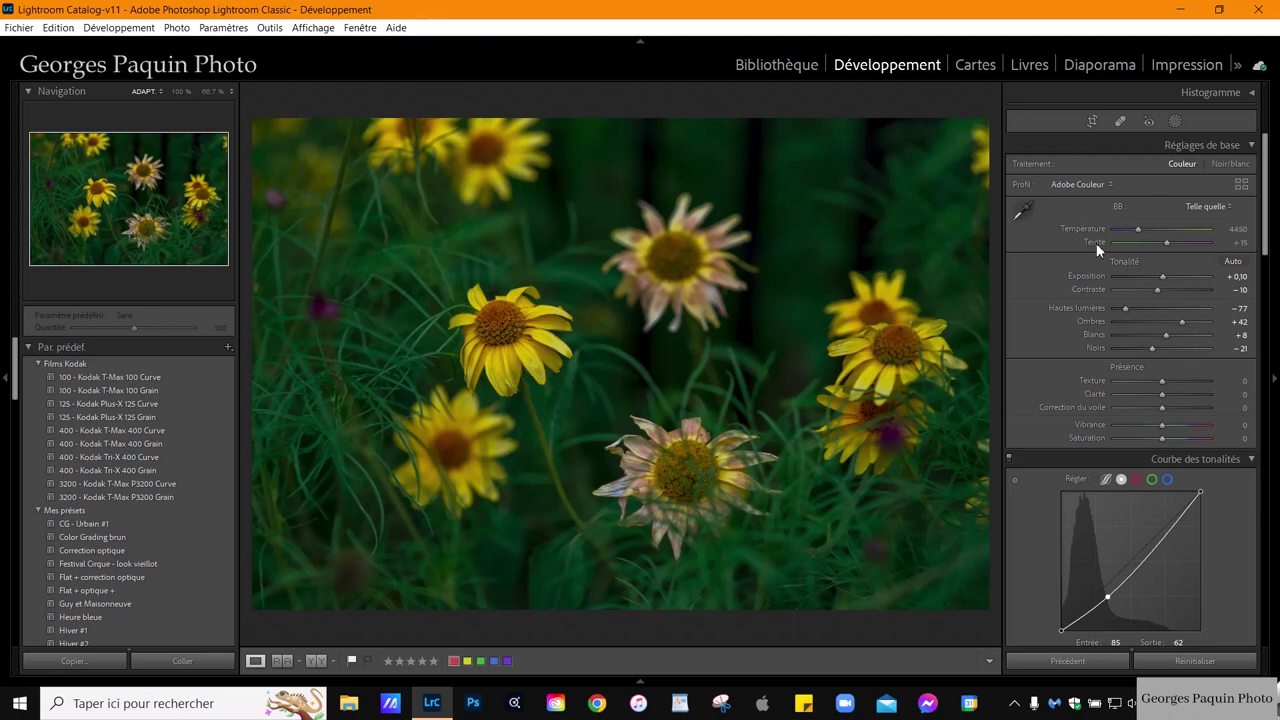
- Warm the white balance to Temperature 5169 and Tint +49
drag(1168, 244, 1176, 246)
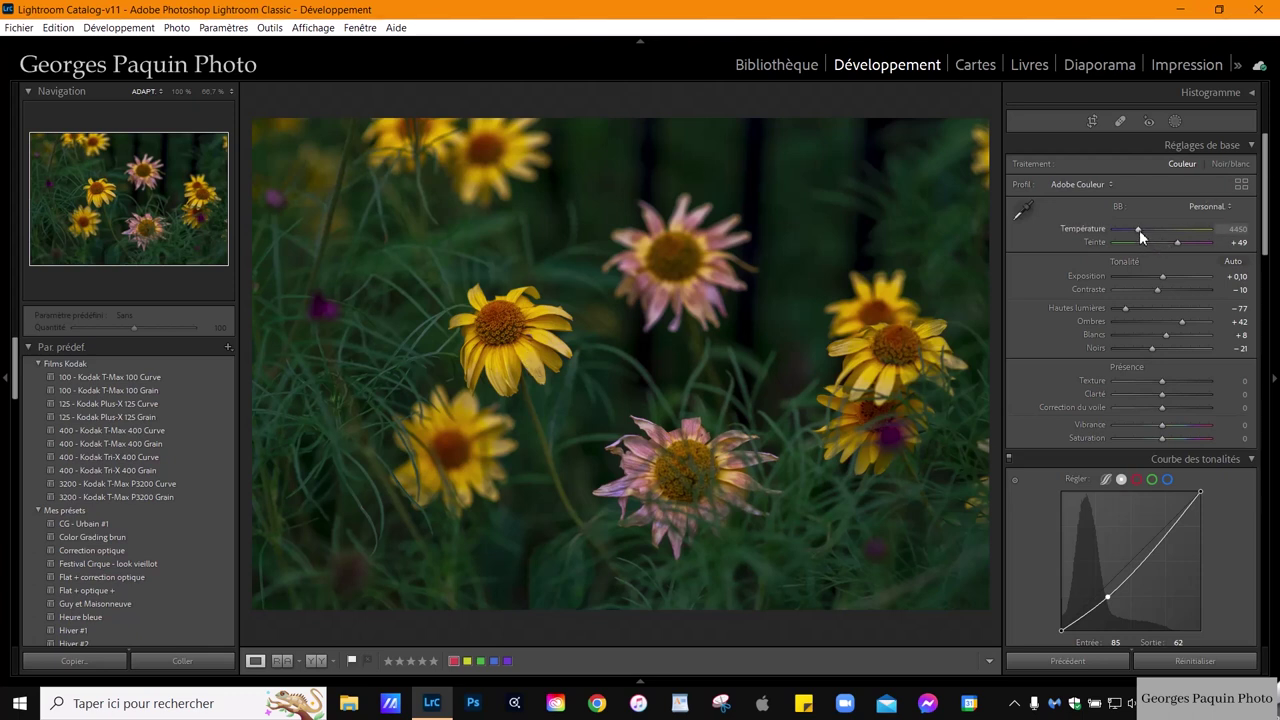
drag(1139, 229, 1145, 229)
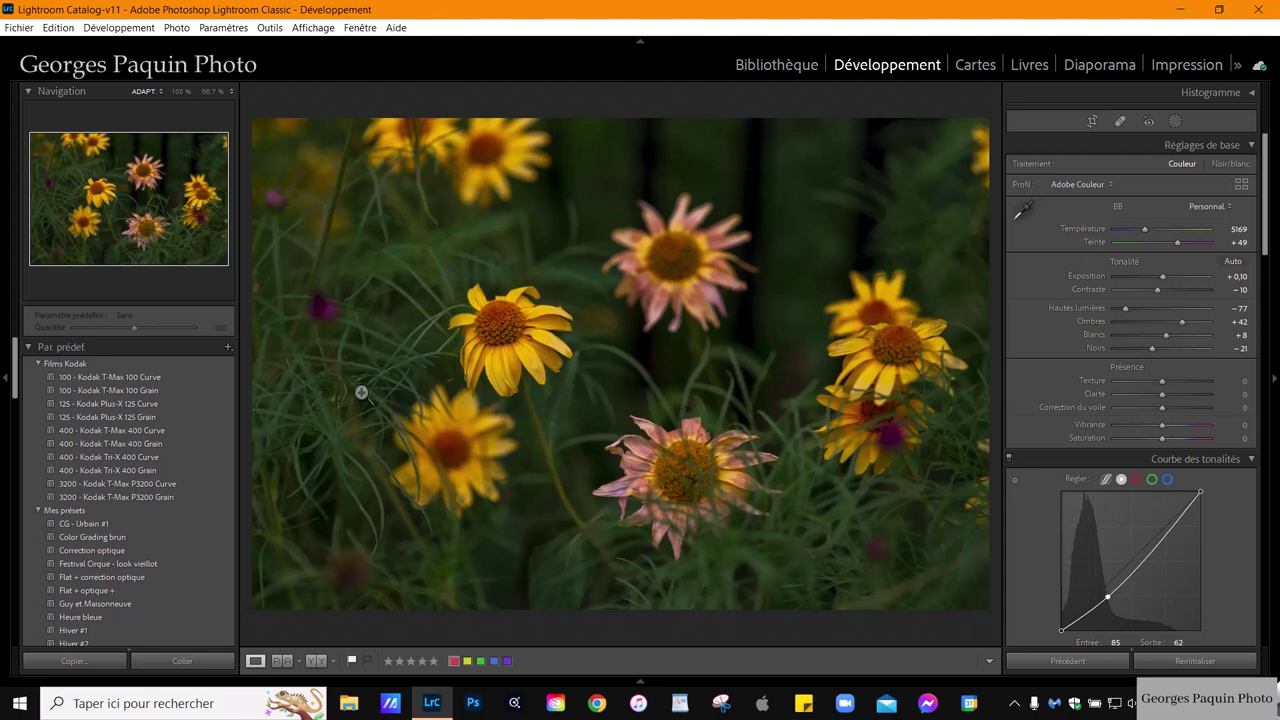
- Darken Orange and Yellow luminance on-photo and cut their saturation to -4 and -15
click(506, 363)
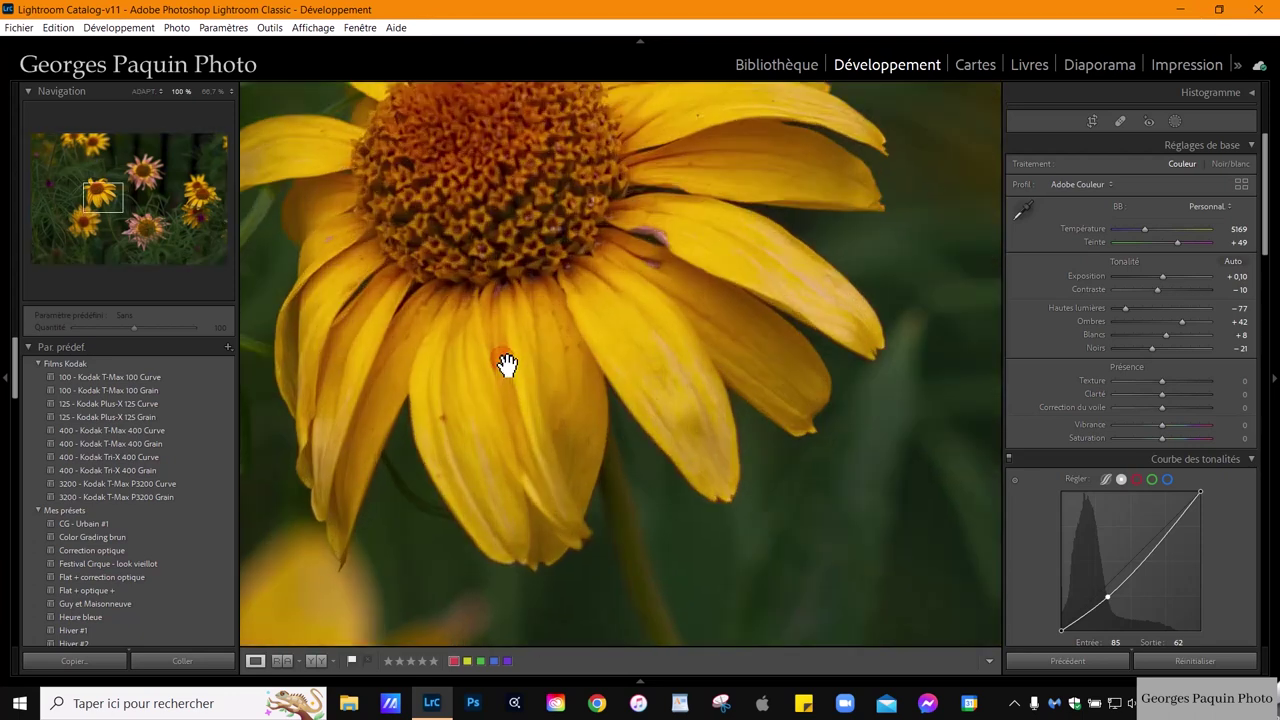
drag(547, 296, 574, 371)
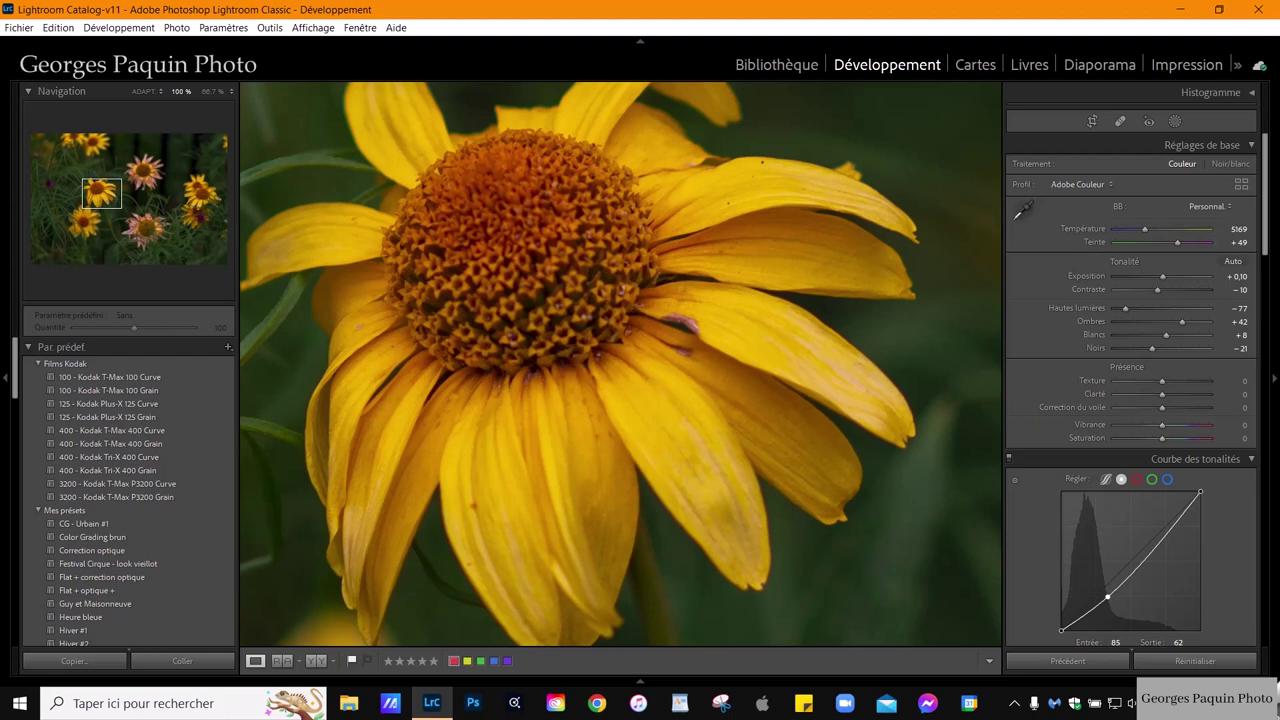
scroll(1056, 336, down, 5)
scroll(1056, 336, down, 5)
scroll(1056, 336, down, 3)
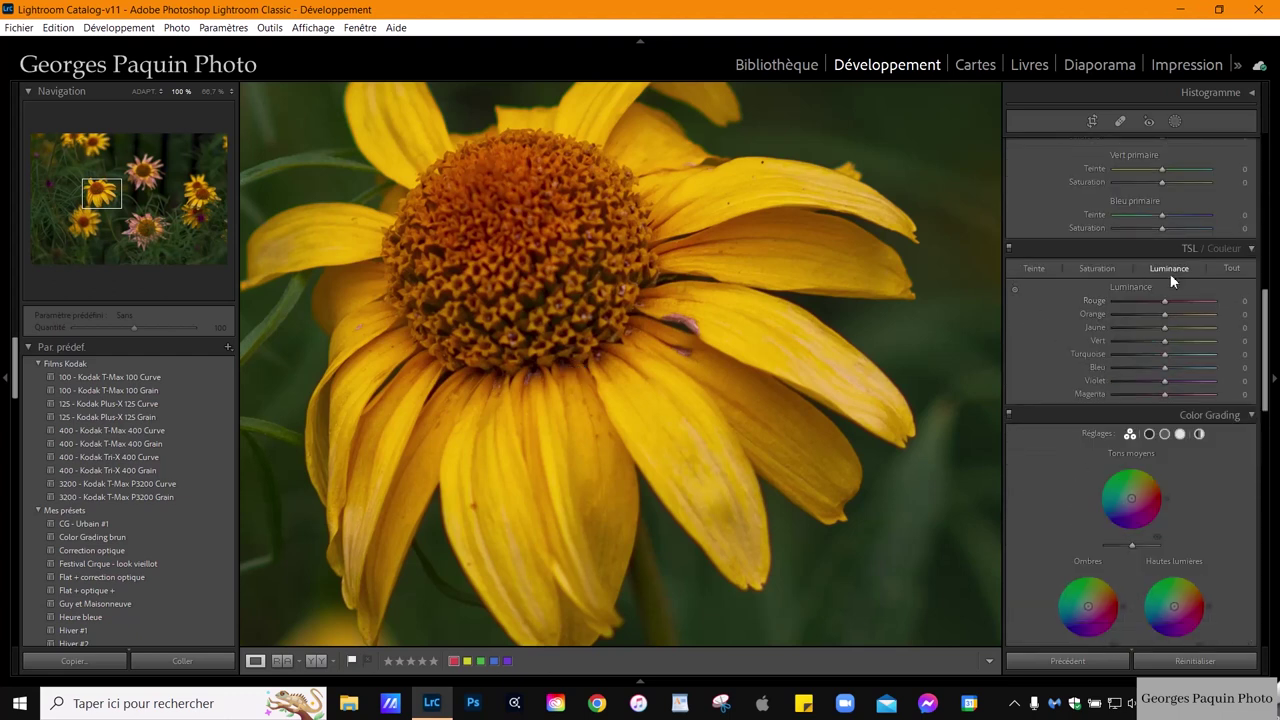
click(1016, 292)
drag(819, 328, 749, 336)
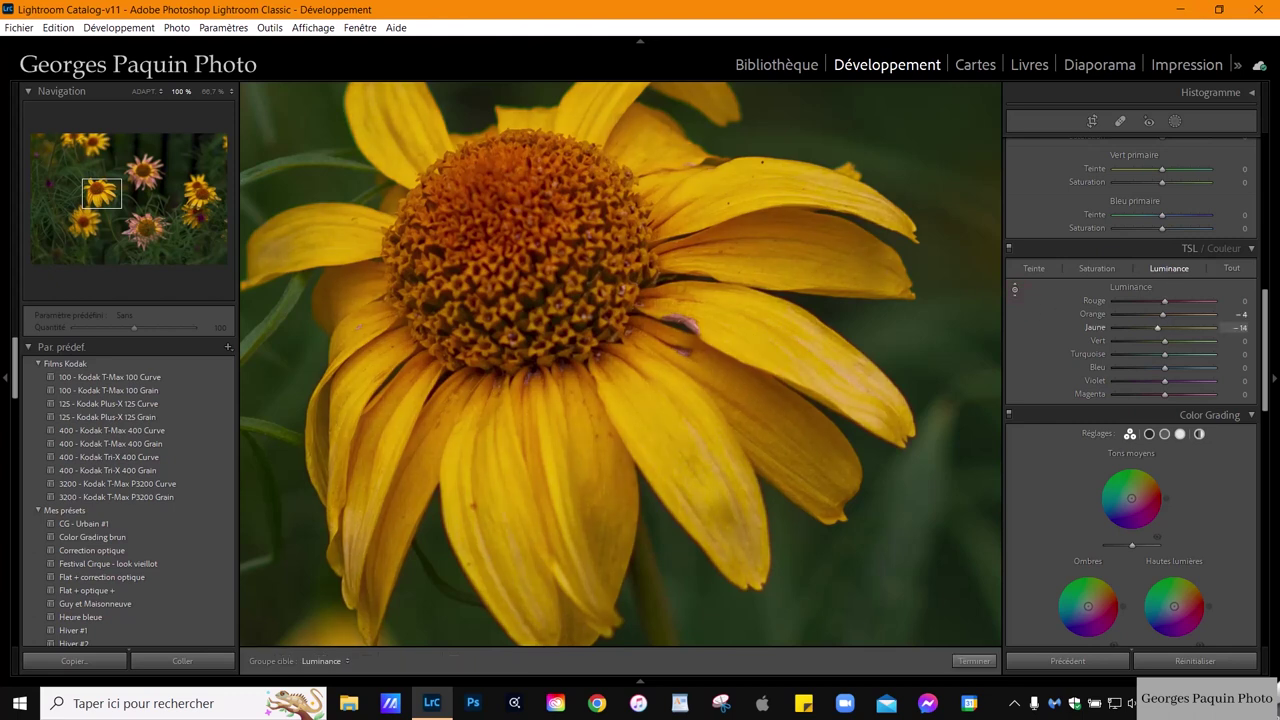
click(1092, 267)
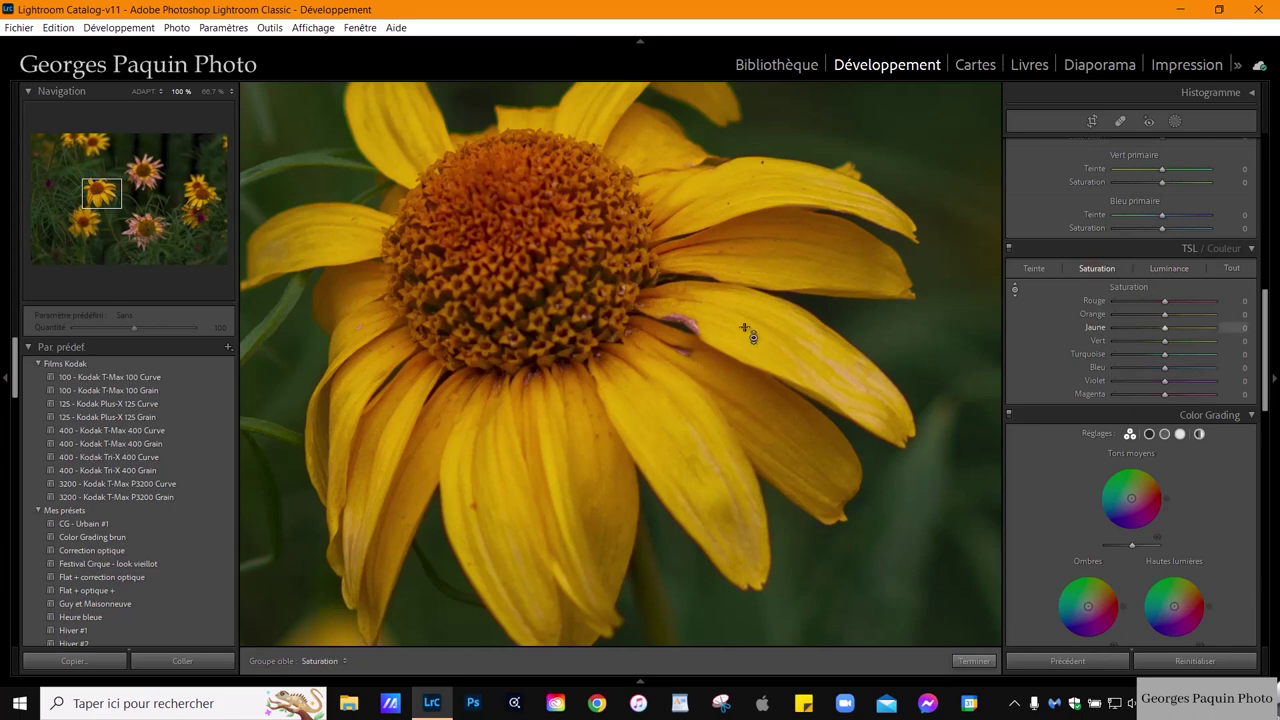
drag(745, 327, 745, 328)
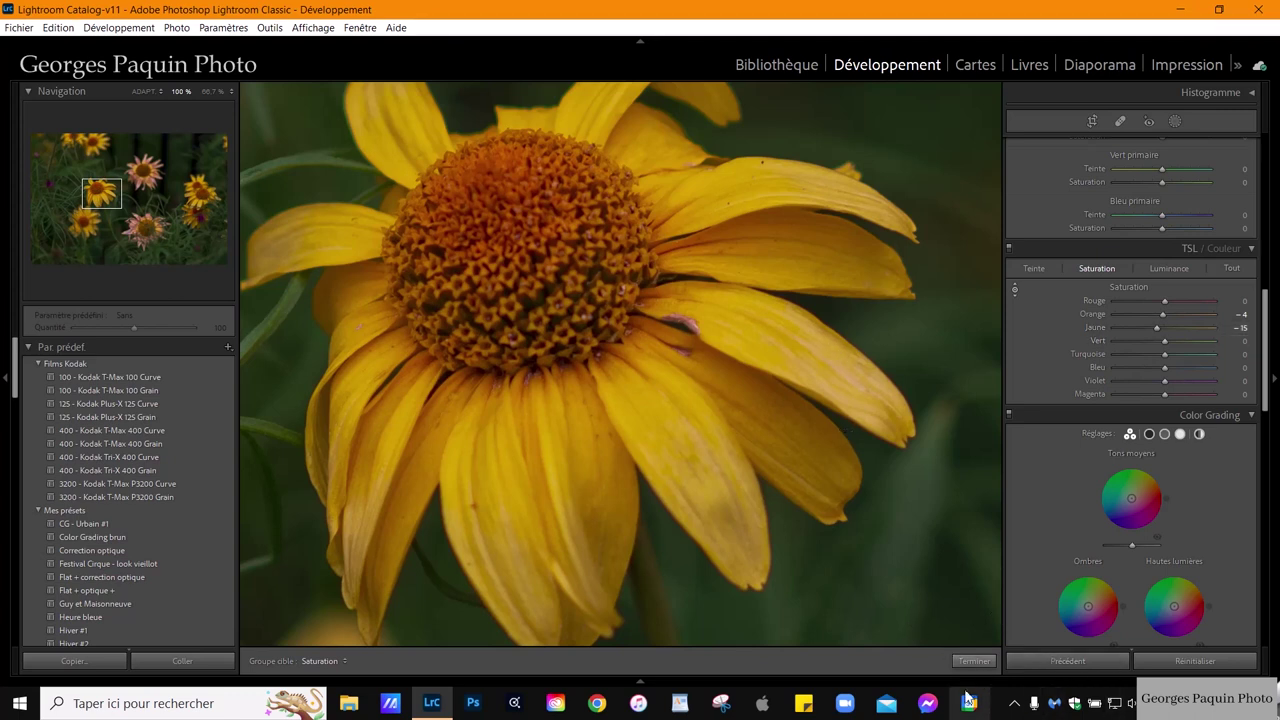
click(974, 661)
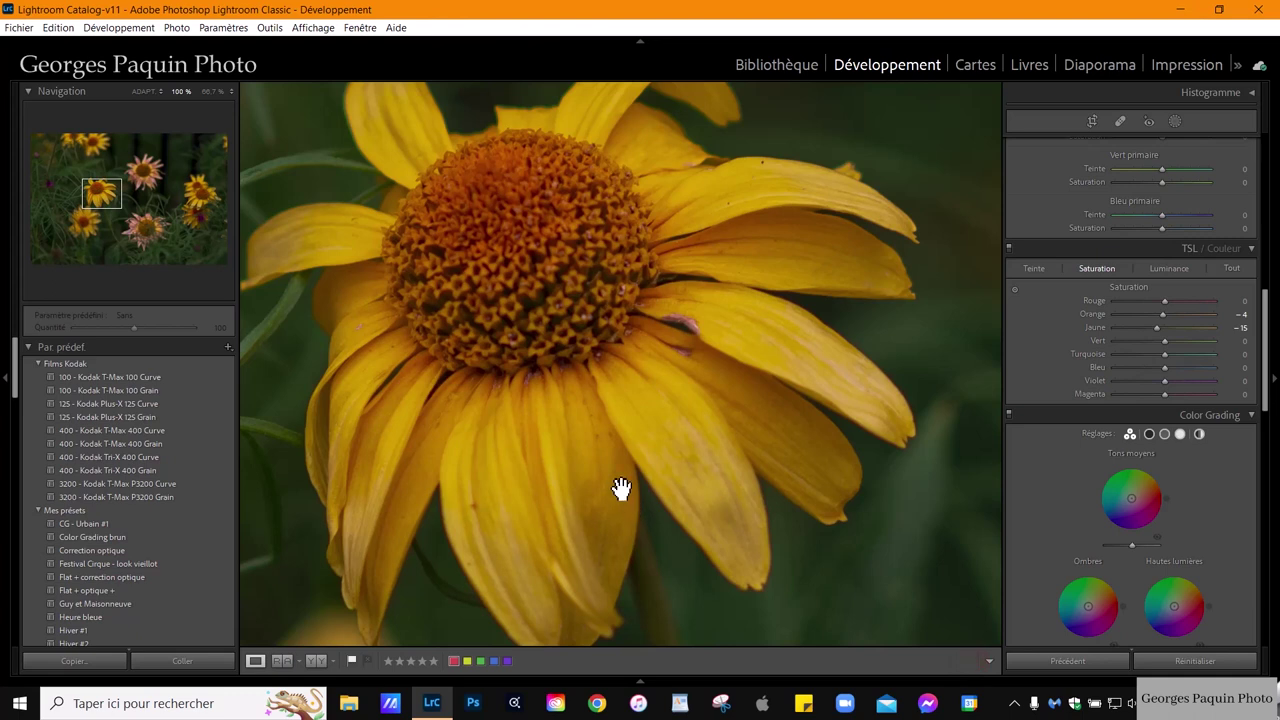
- Open Light Leak (2).JPG from the Brusheezy_Lomo_Light_Leaks folder for preview
click(621, 488)
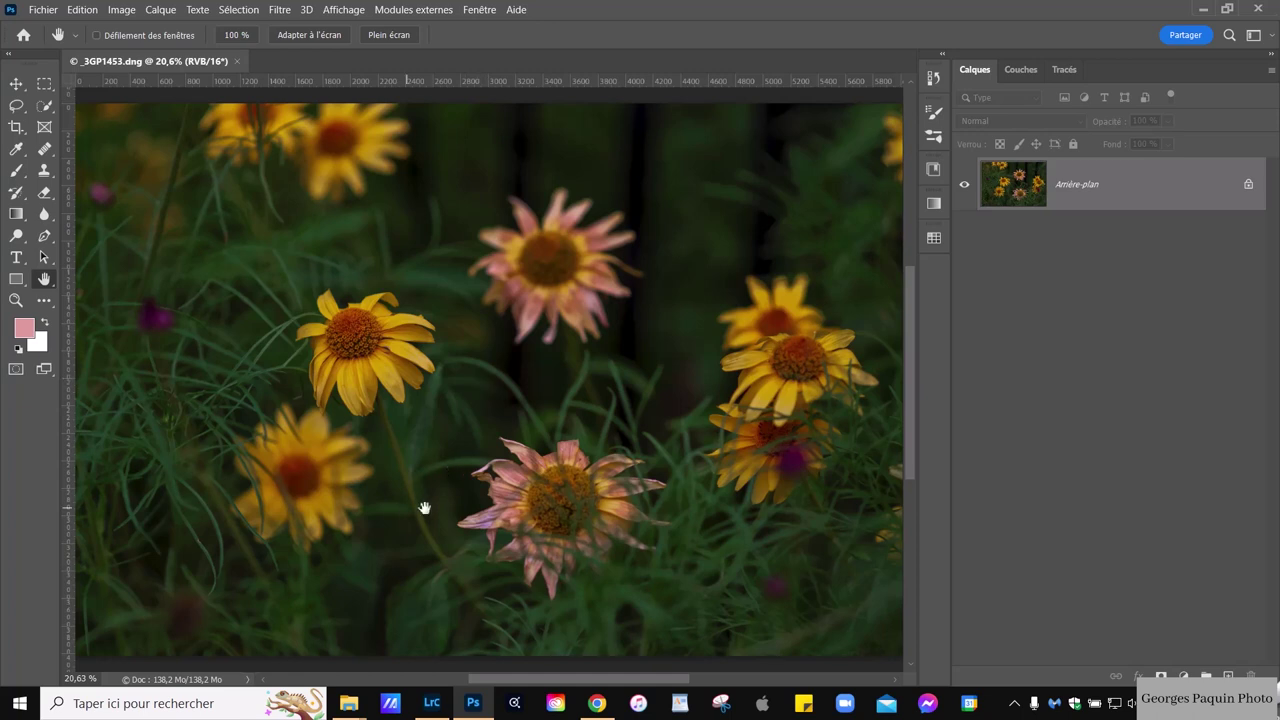
mouse_move(348, 703)
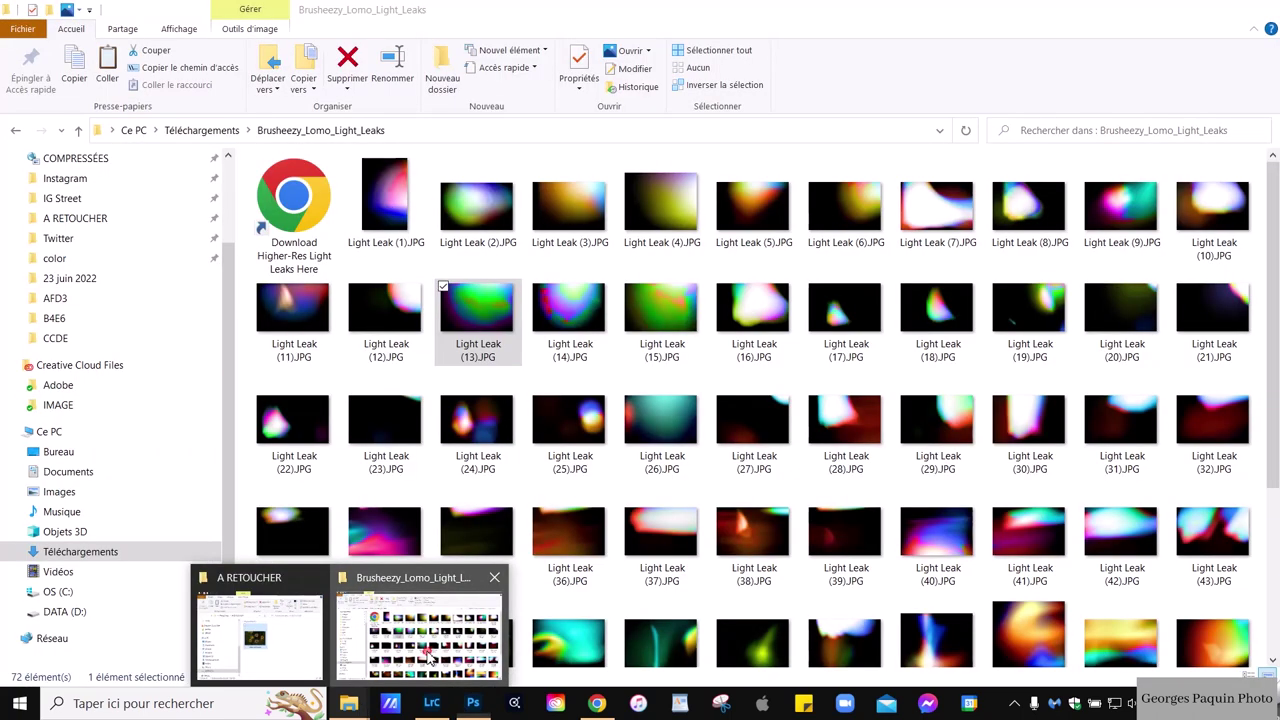
click(428, 650)
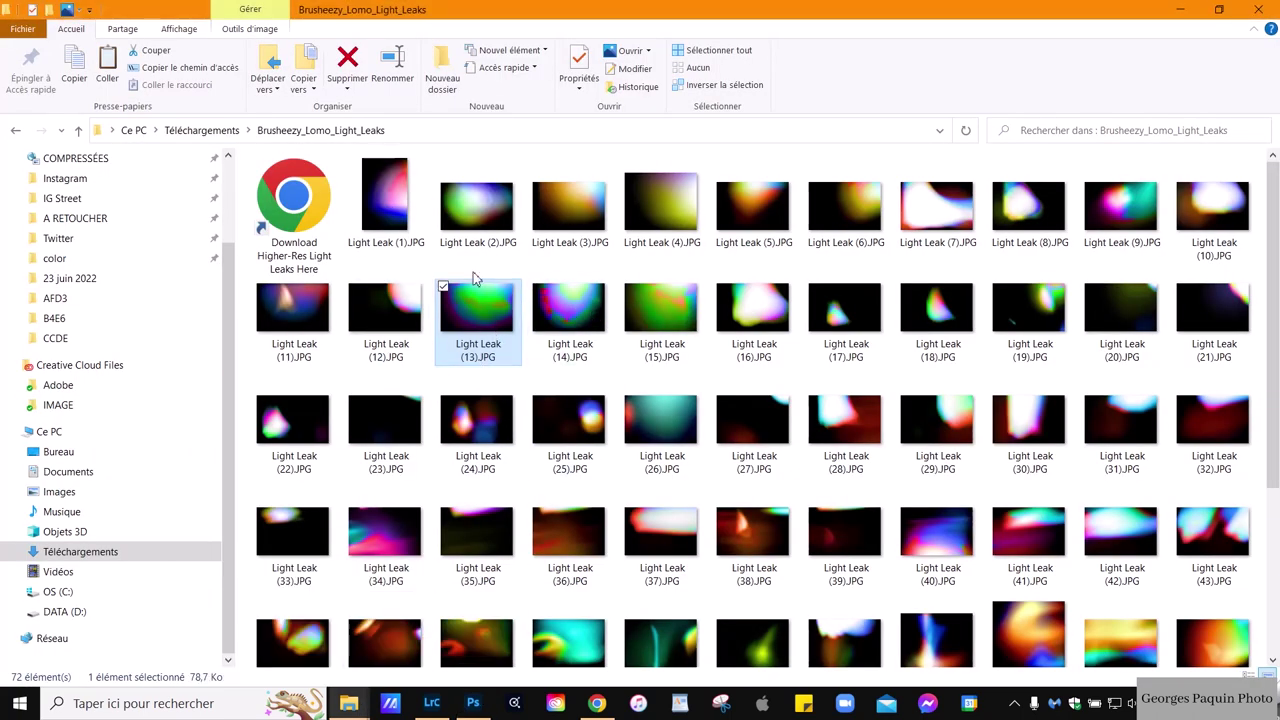
double_click(484, 216)
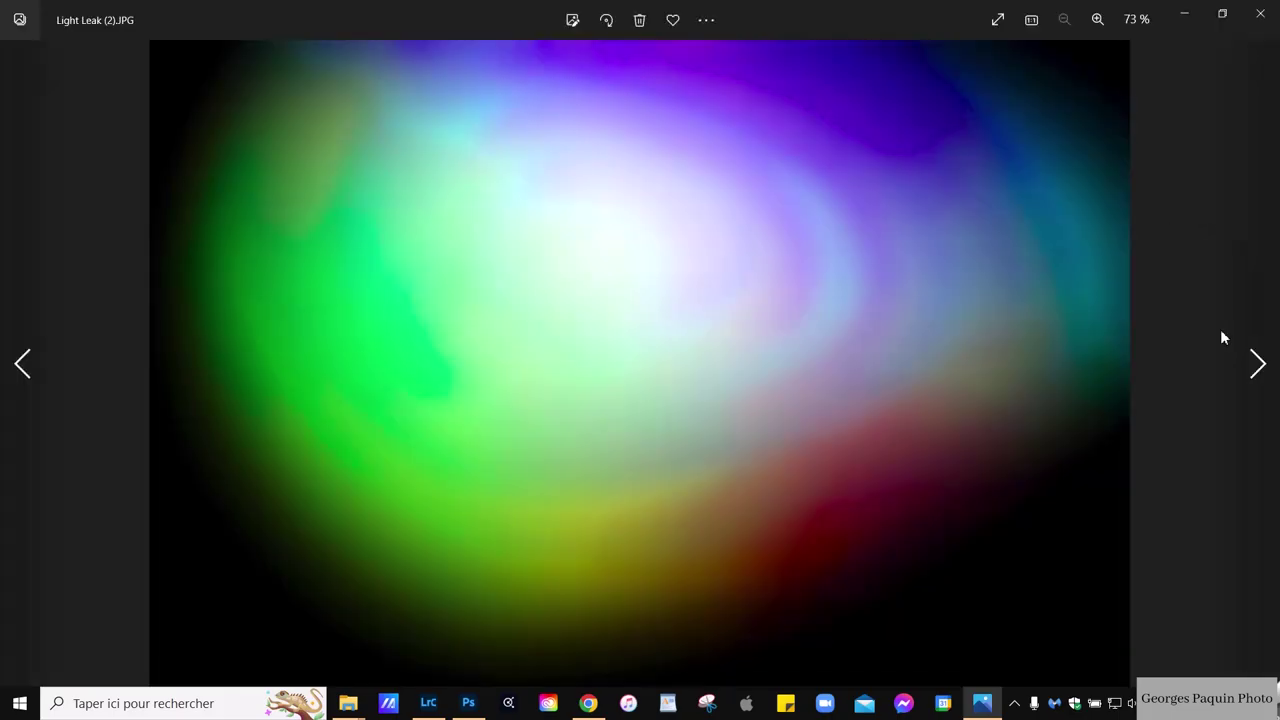
- Browse the light-leak JPGs in Photos up to Light Leak (18).JPG
key(Right)
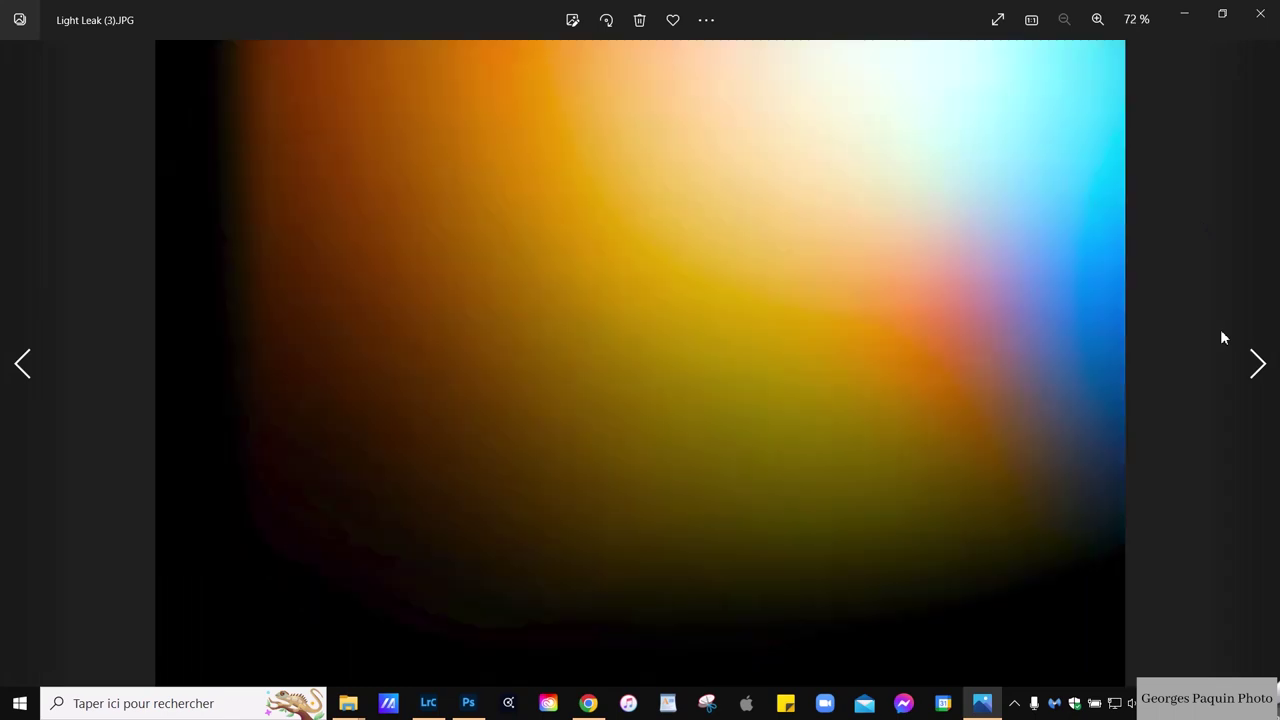
key(Right)
key(Right)
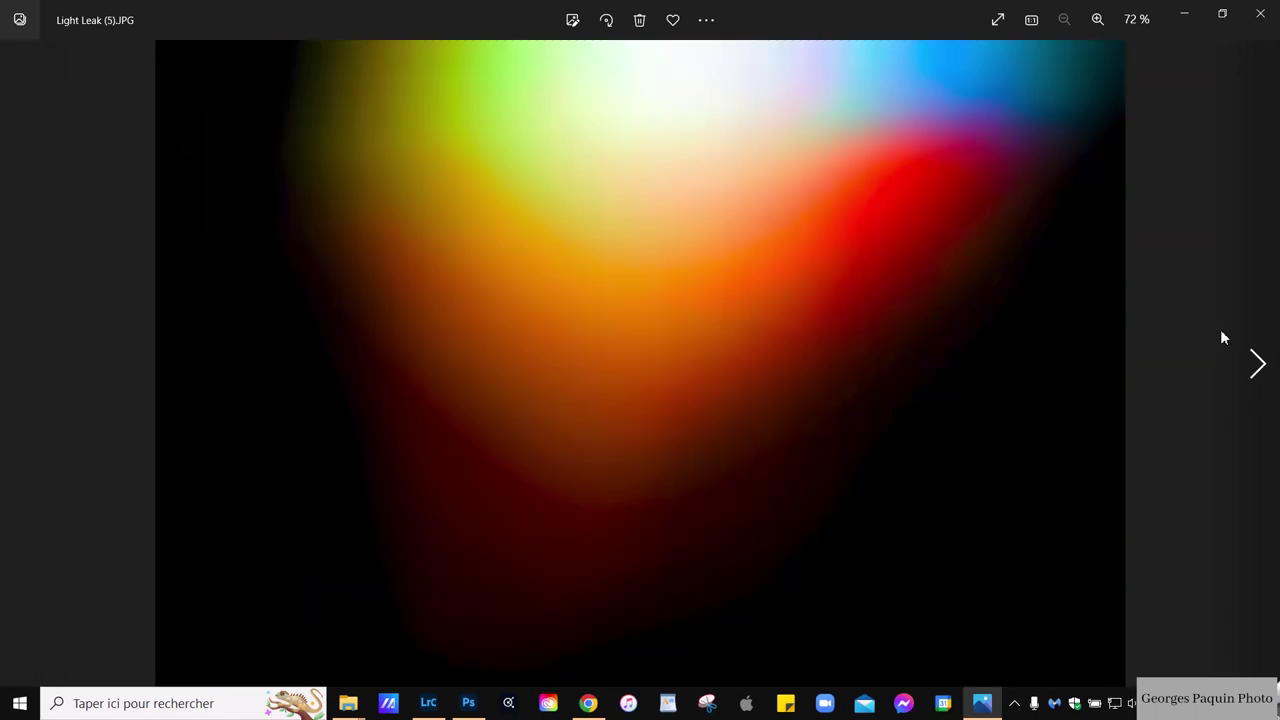
key(Right)
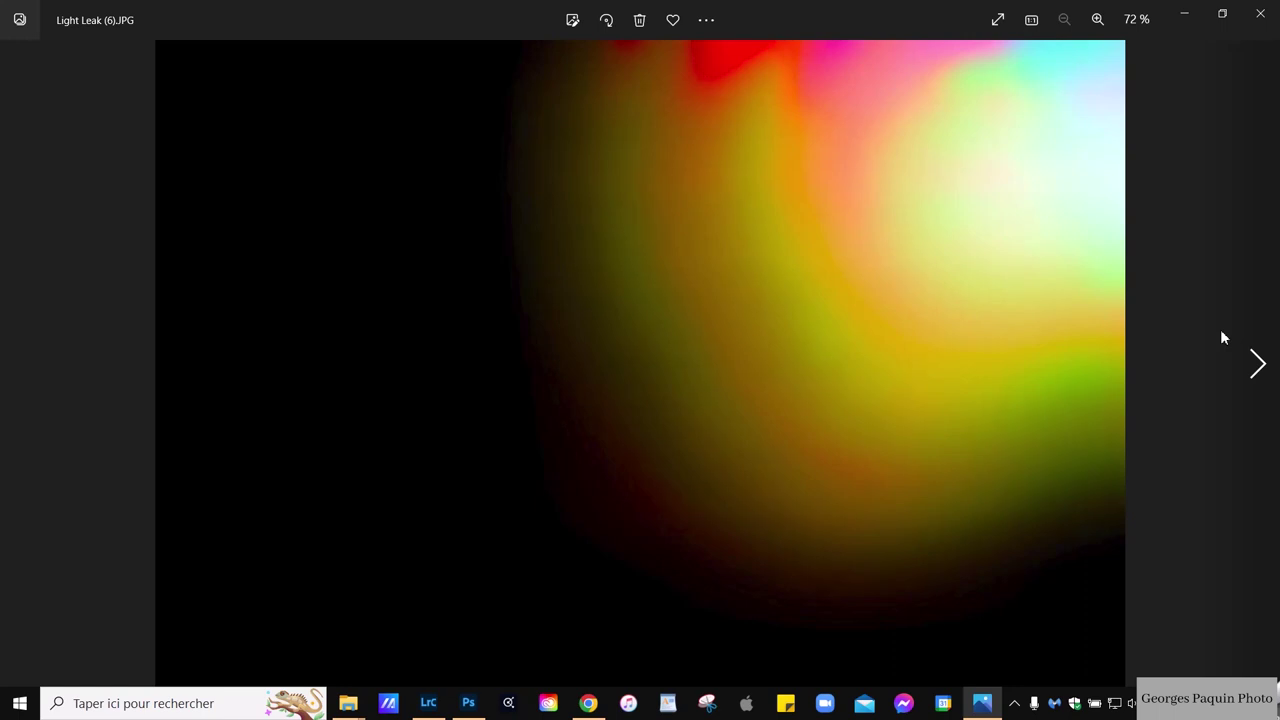
key(Right)
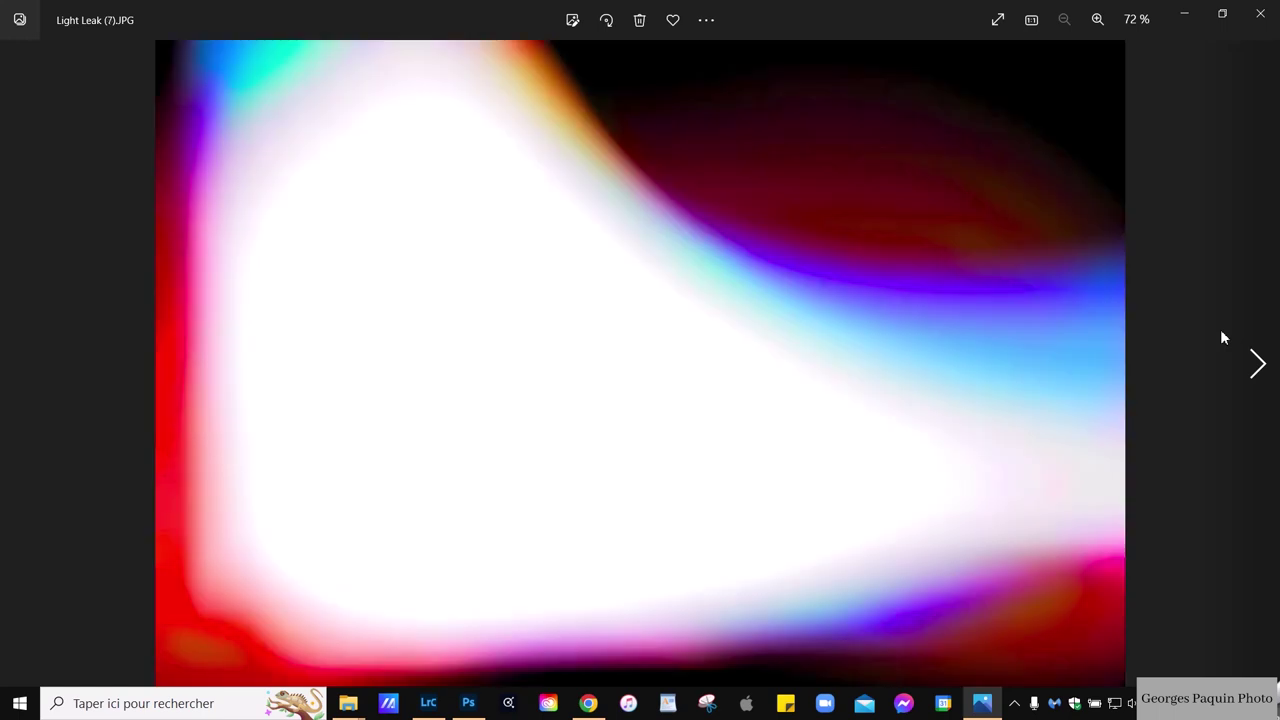
key(Right)
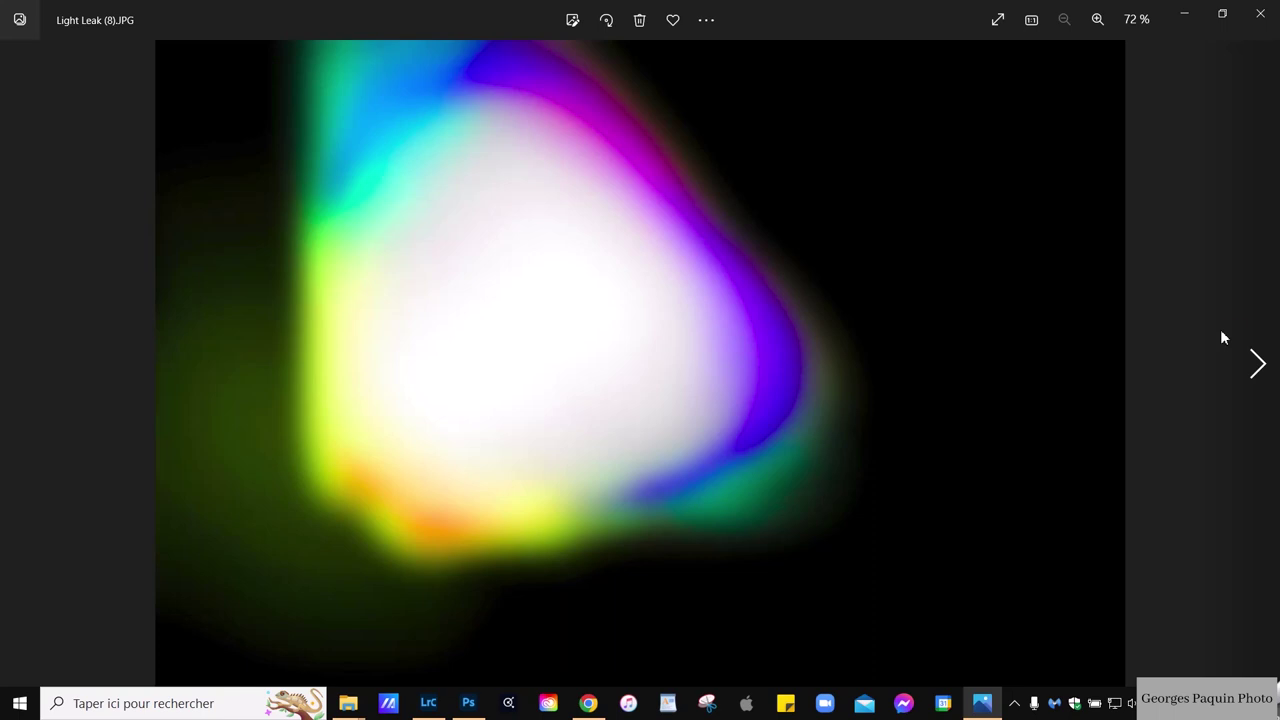
key(Right)
key(Right)
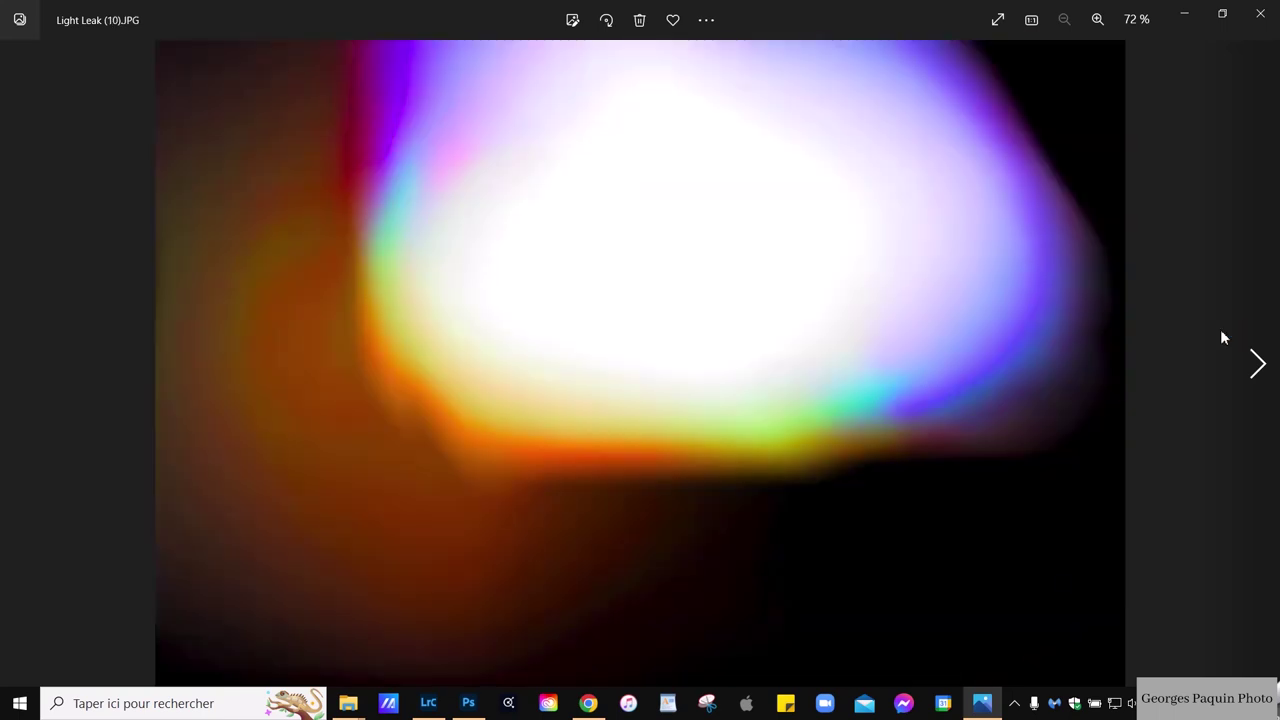
key(Right)
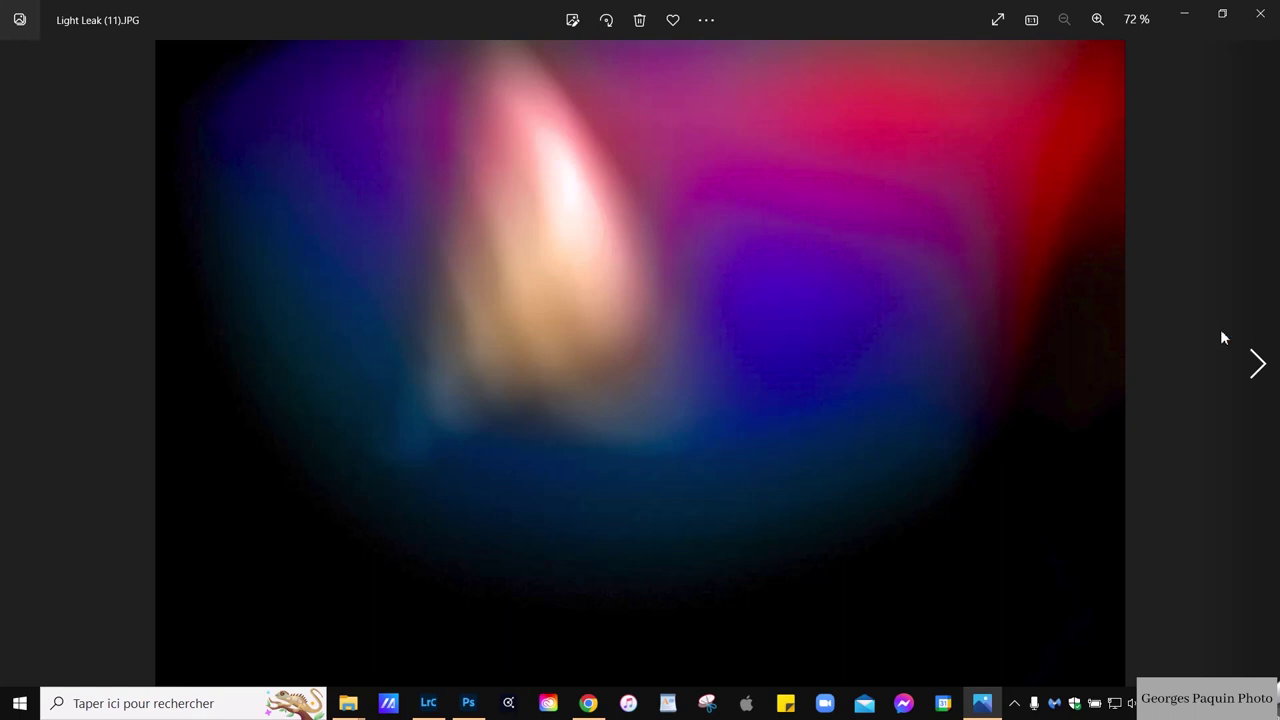
key(Right)
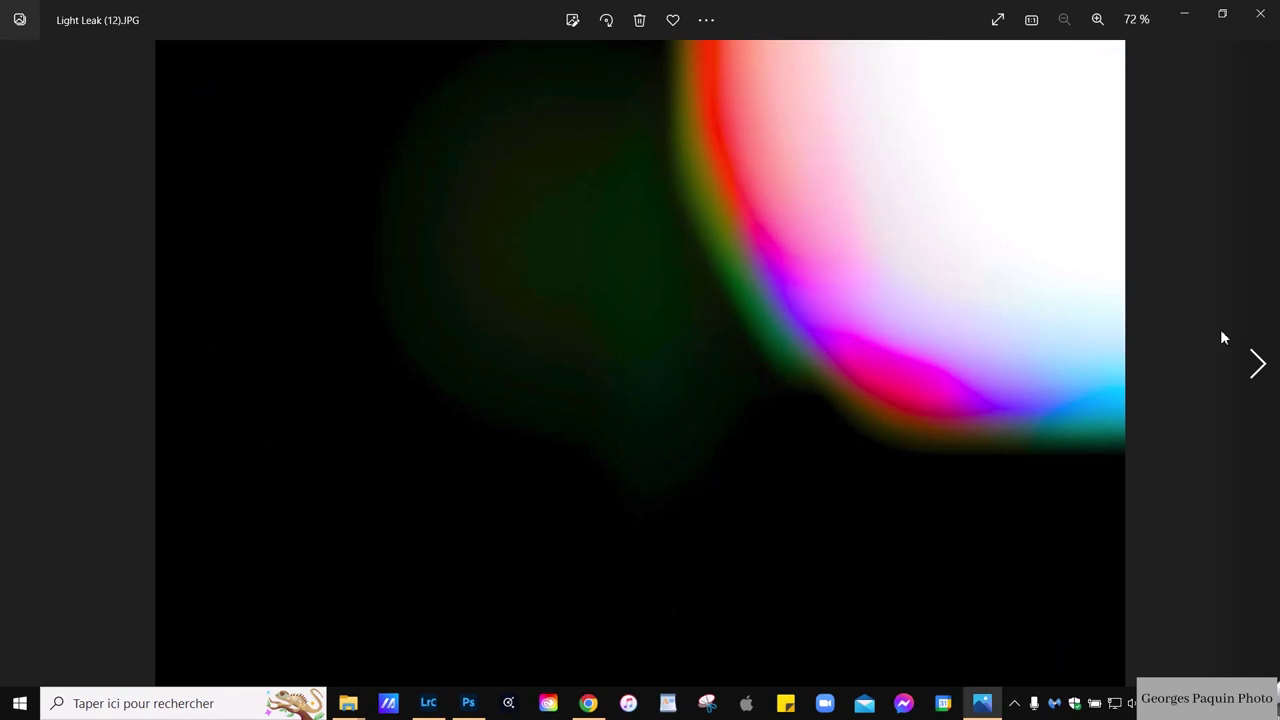
key(Right)
key(Right)
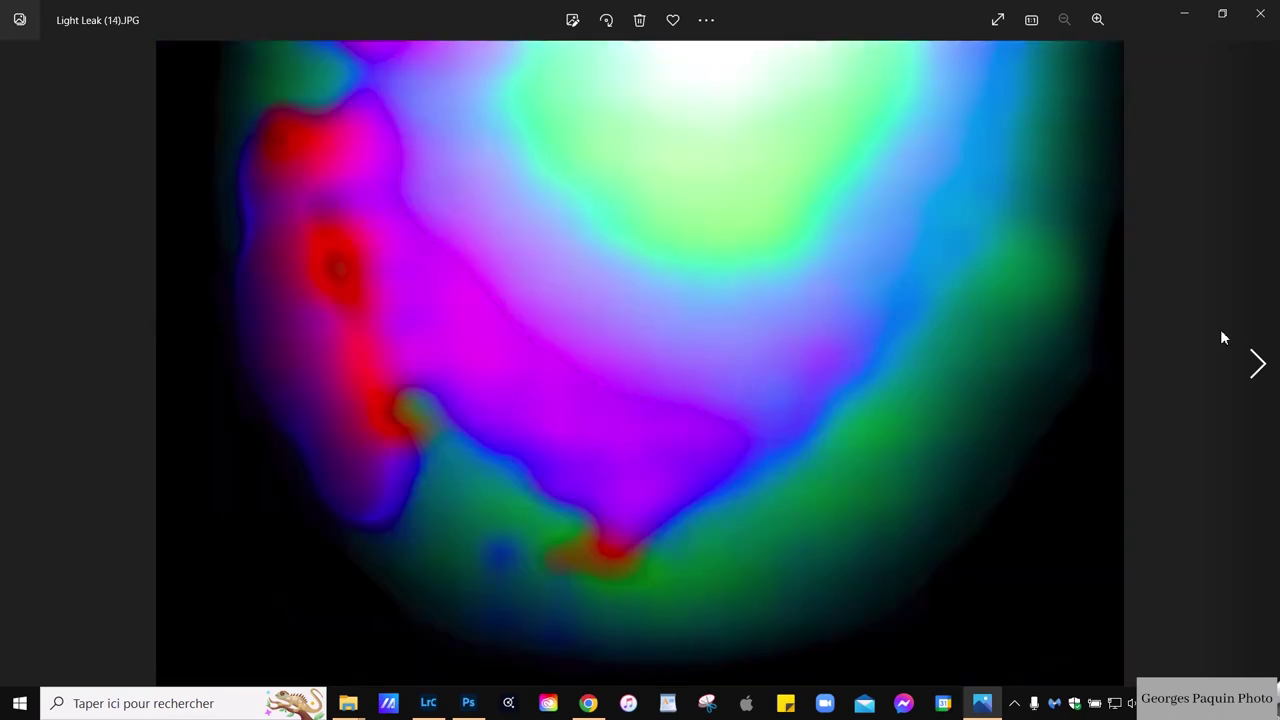
key(Right)
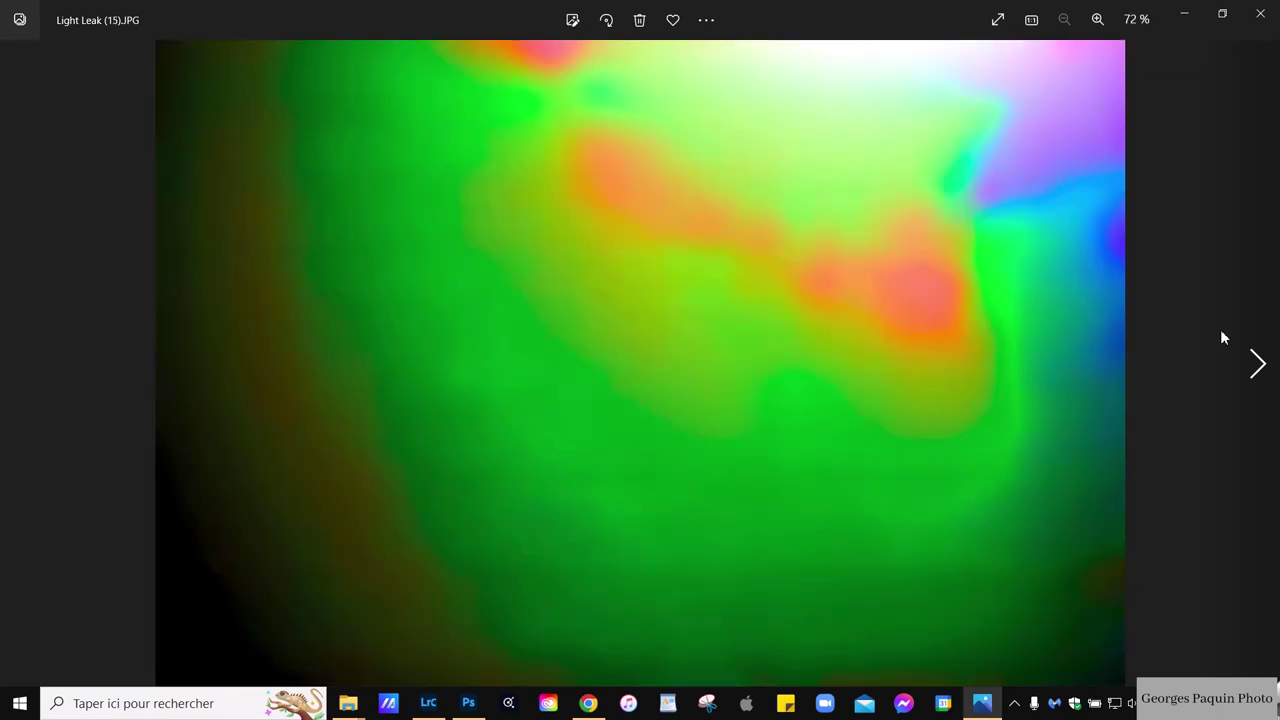
key(Right)
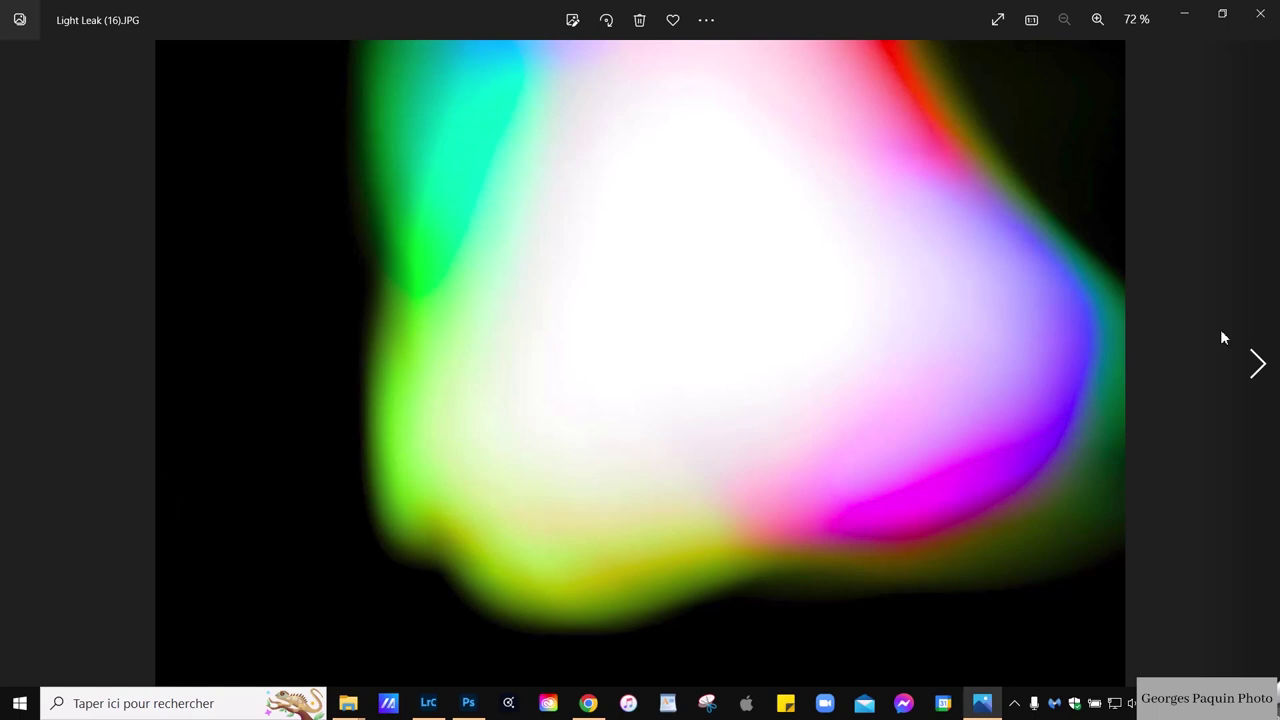
key(Right)
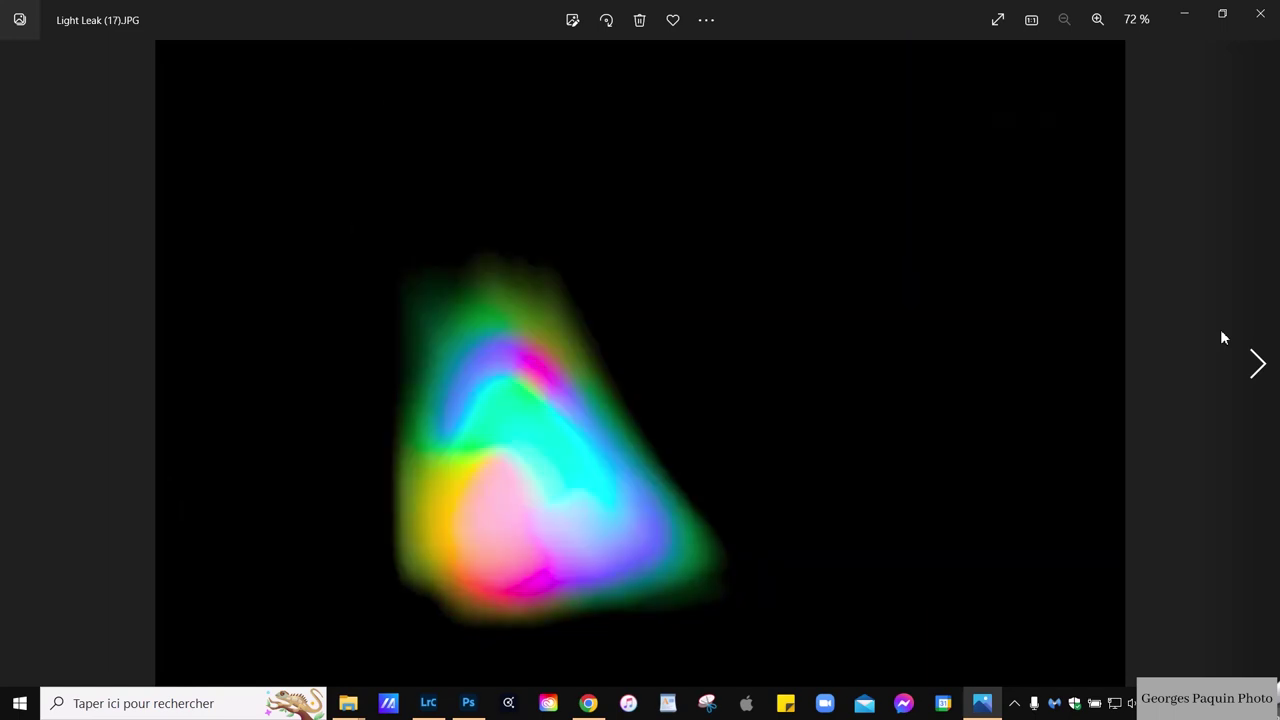
key(Right)
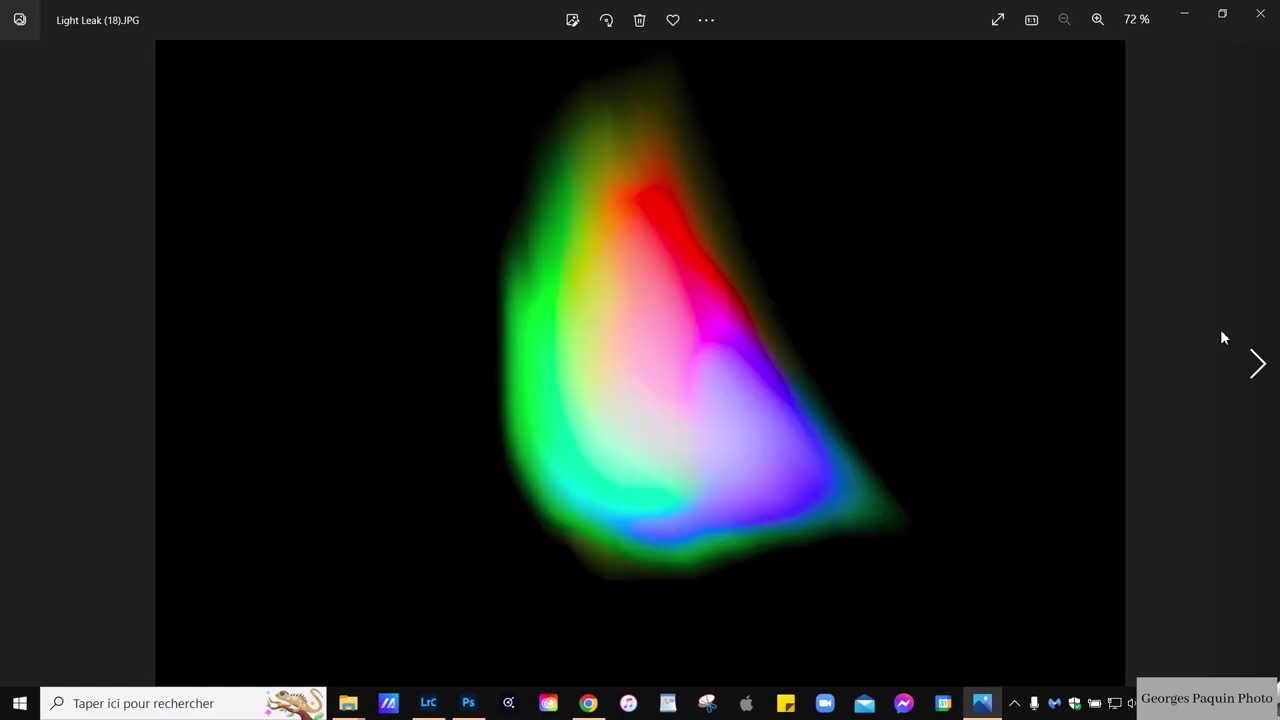
key(Right)
- Close Photos, view the page's 71 light-leak thumbnails, then return to Photoshop
click(1260, 13)
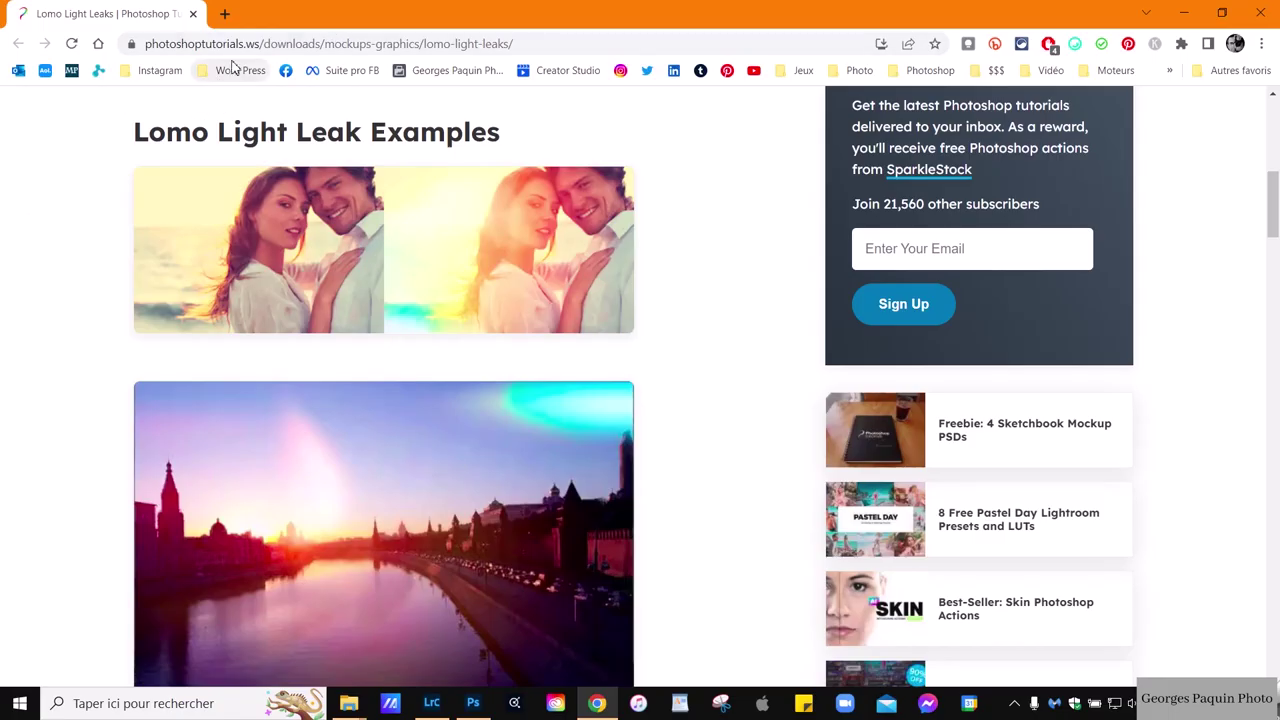
scroll(718, 290, up, 2)
scroll(718, 290, up, 3)
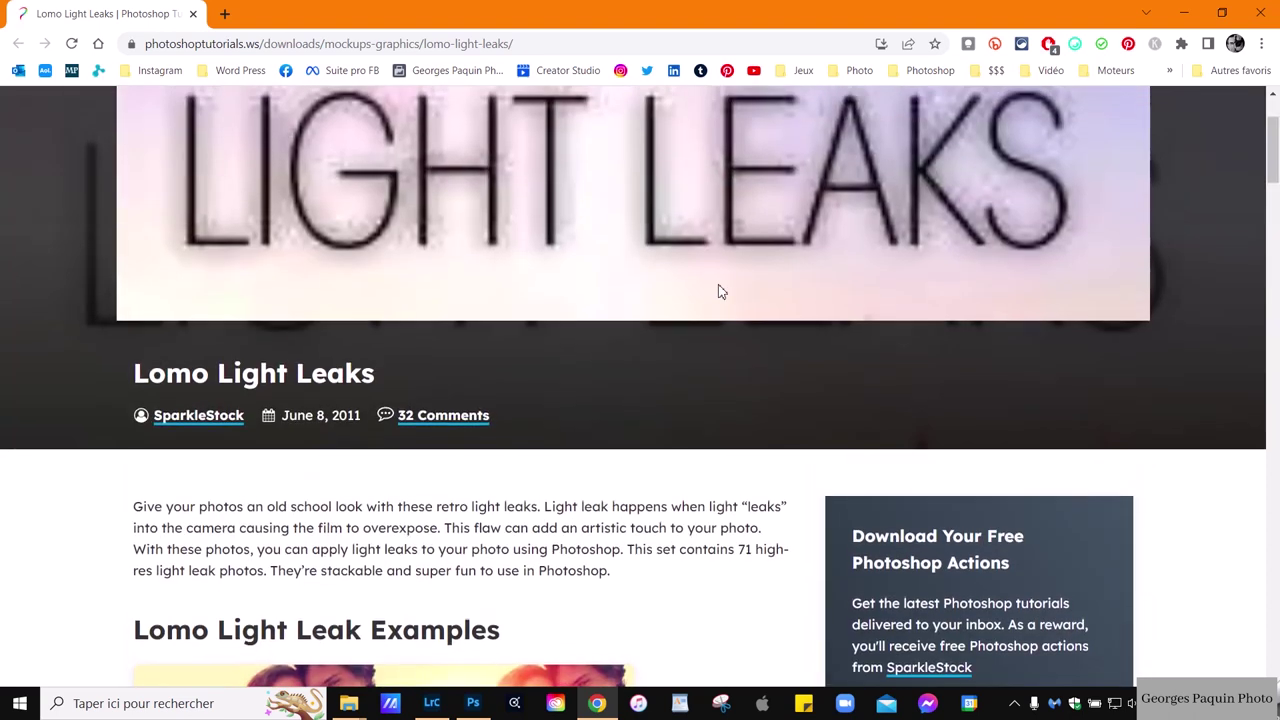
scroll(518, 260, up, 2)
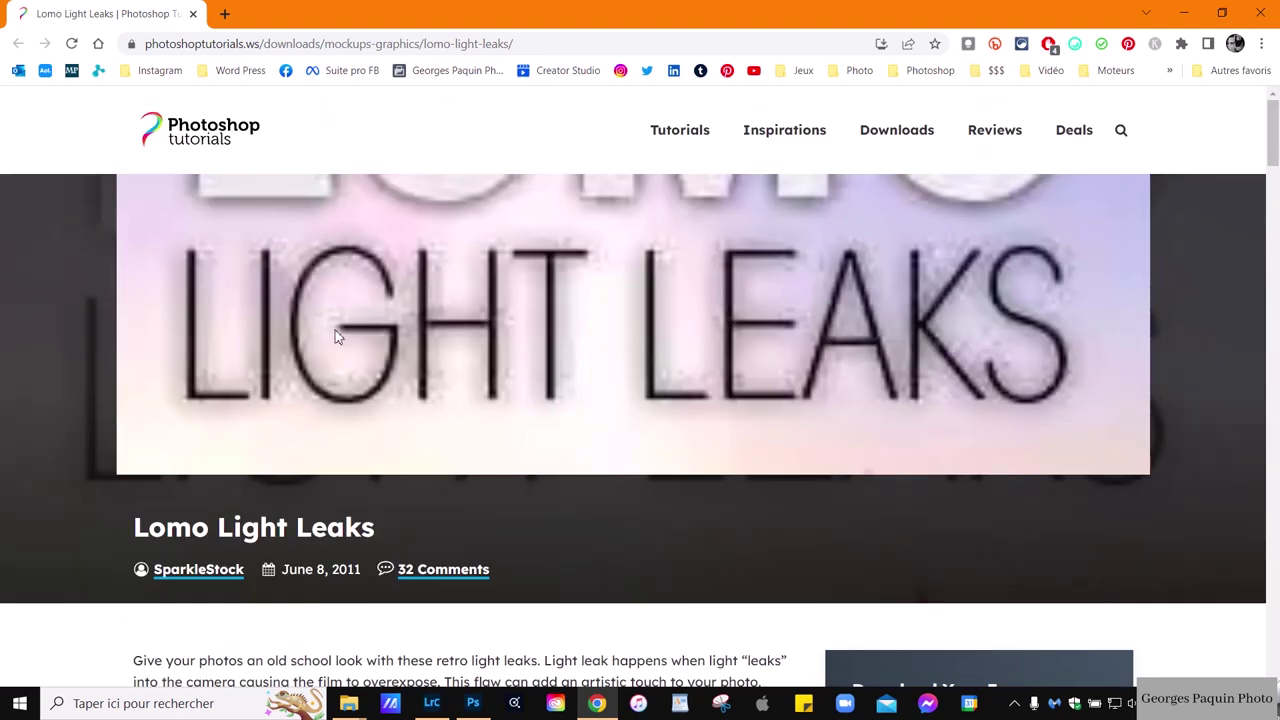
scroll(744, 308, down, 4)
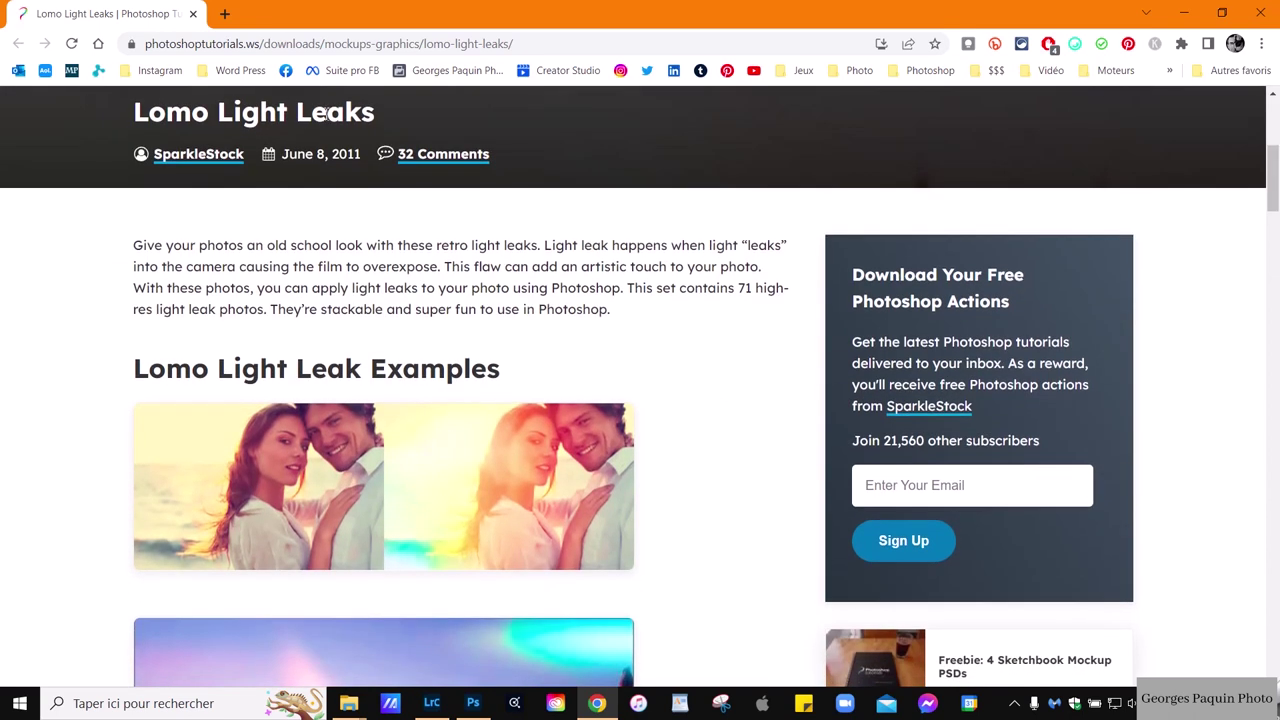
scroll(555, 348, down, 2)
scroll(550, 343, down, 3)
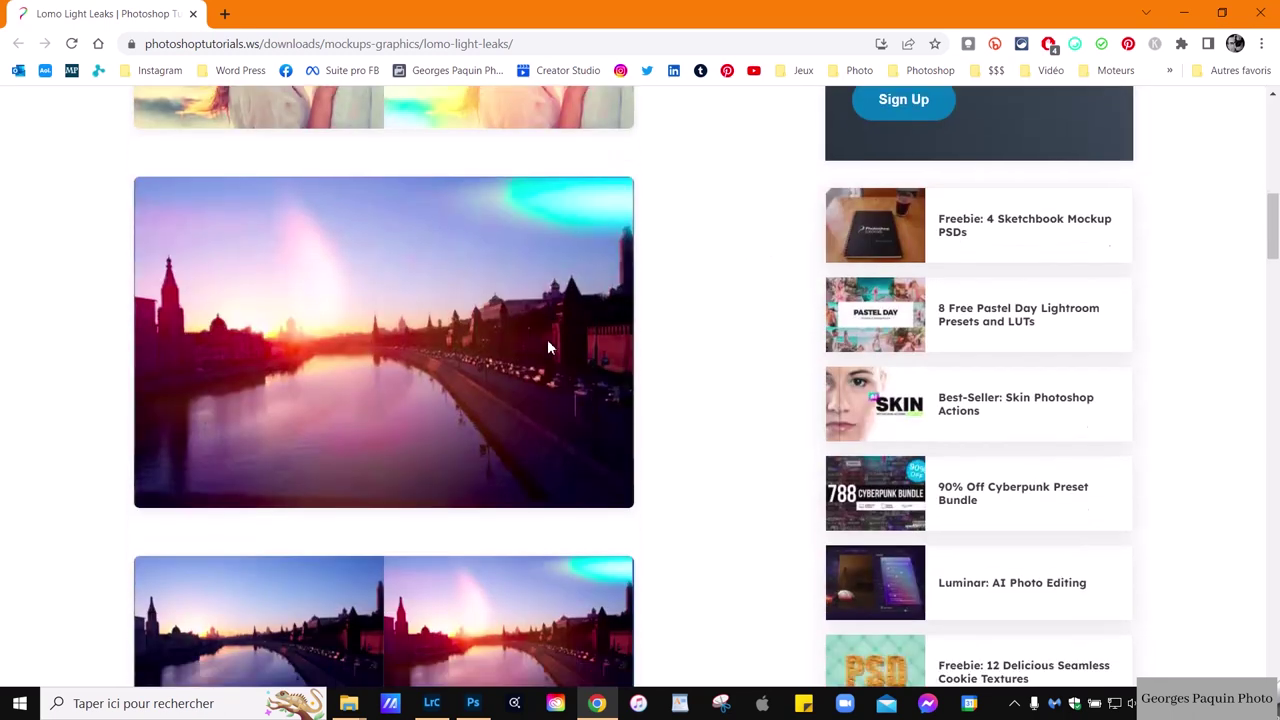
scroll(547, 339, down, 3)
scroll(548, 345, down, 5)
scroll(547, 347, down, 6)
scroll(547, 347, down, 6)
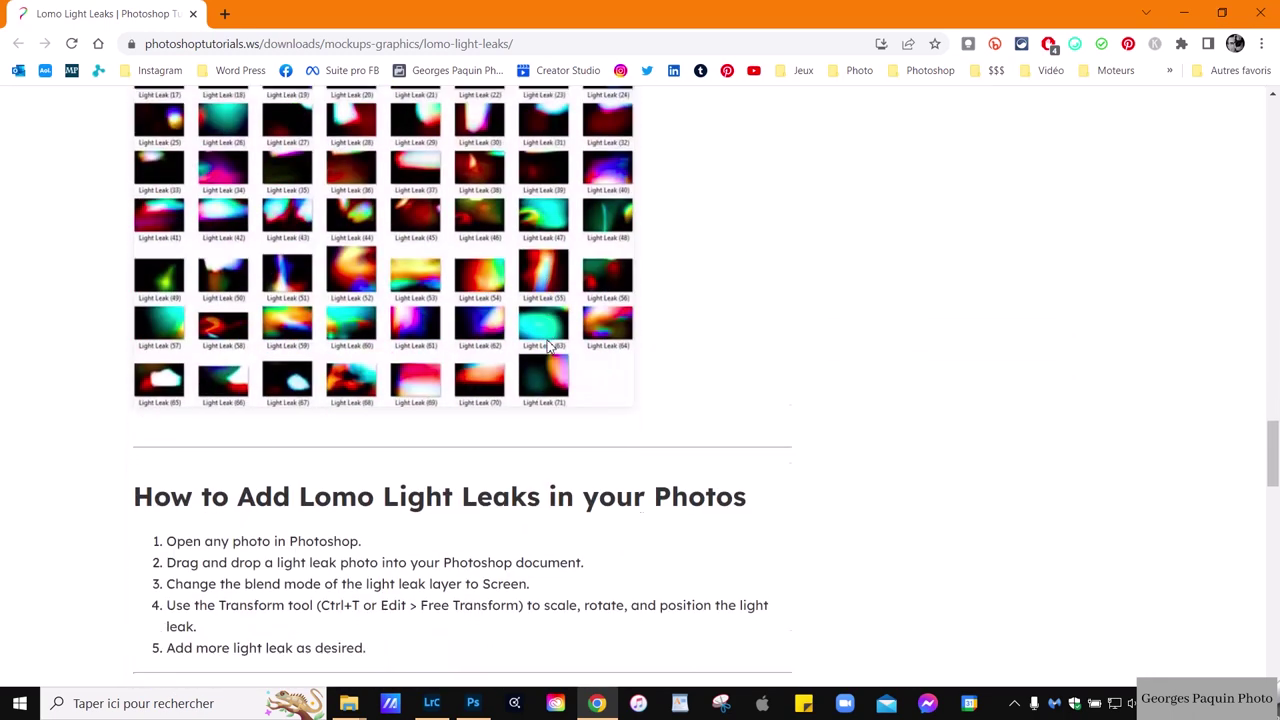
scroll(547, 347, down, 4)
scroll(548, 347, down, 2)
scroll(548, 346, down, 3)
scroll(560, 340, down, 3)
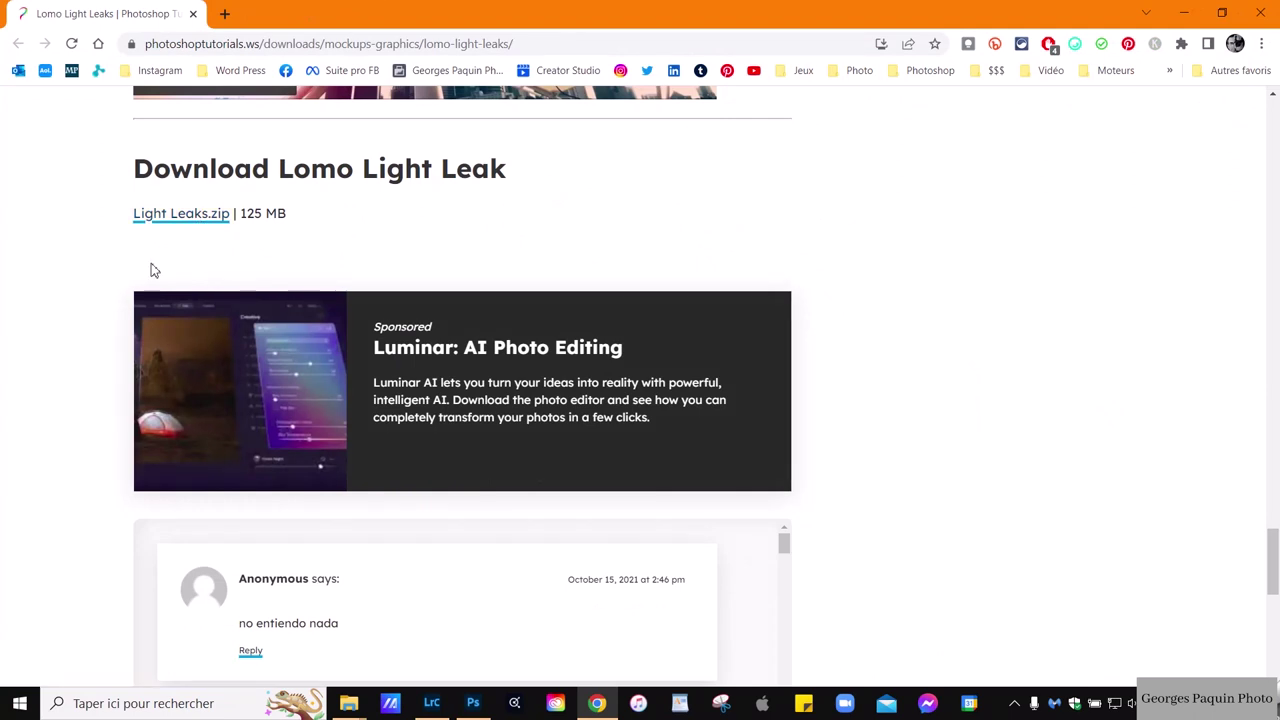
scroll(743, 249, up, 5)
scroll(737, 248, up, 10)
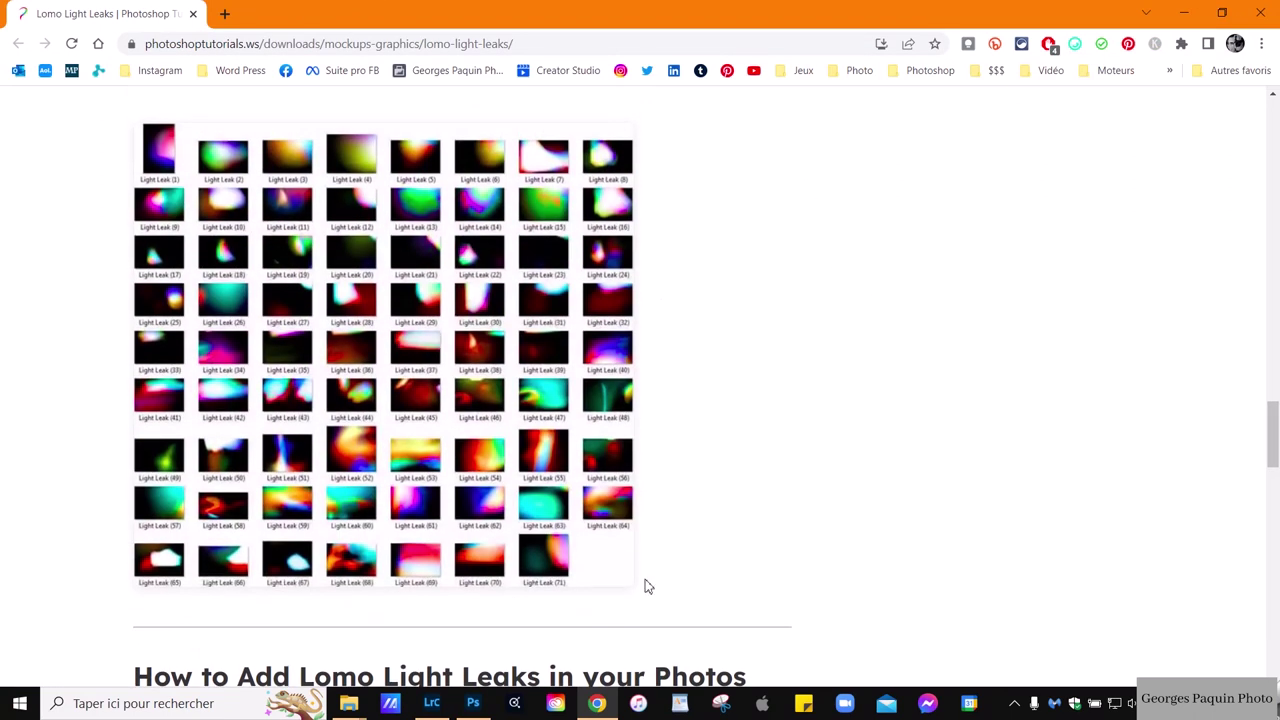
click(473, 703)
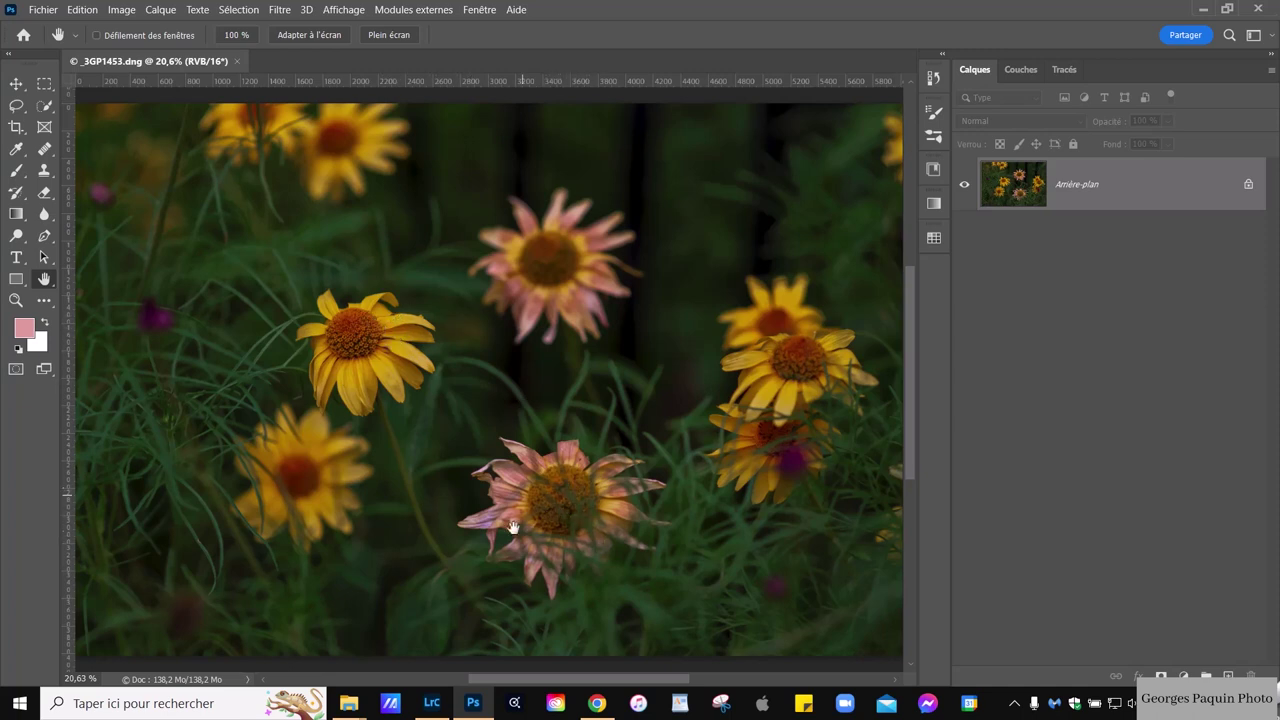
- Zoom the flower photo out and back in until the whole image fits the window
scroll(564, 528, up, 5)
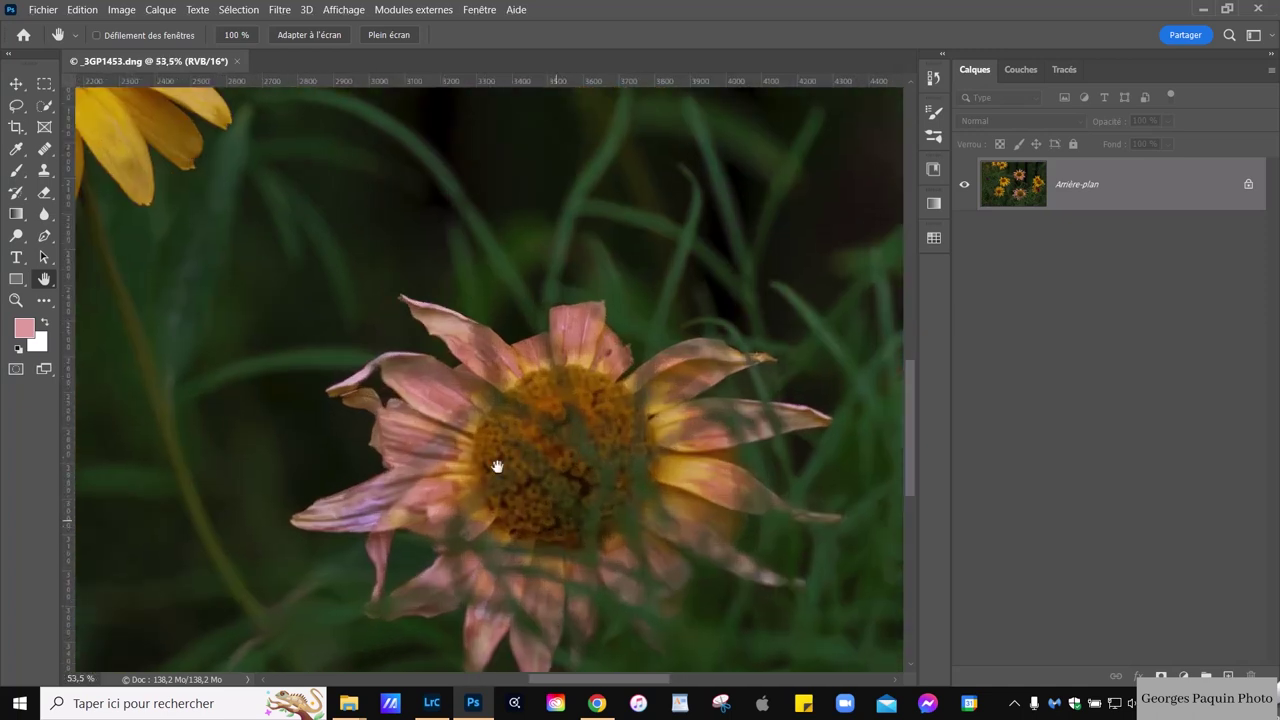
scroll(506, 503, up, 1)
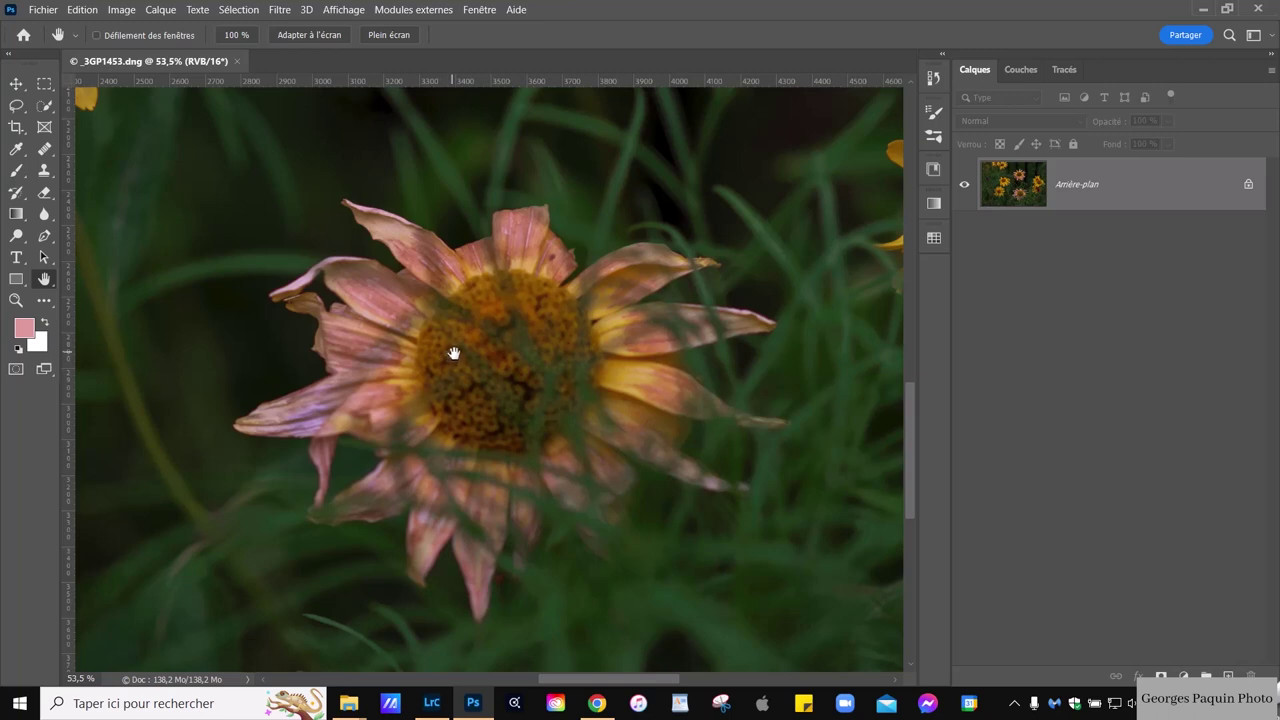
alt+scroll(453, 352, down, 3)
scroll(500, 380, up, 2)
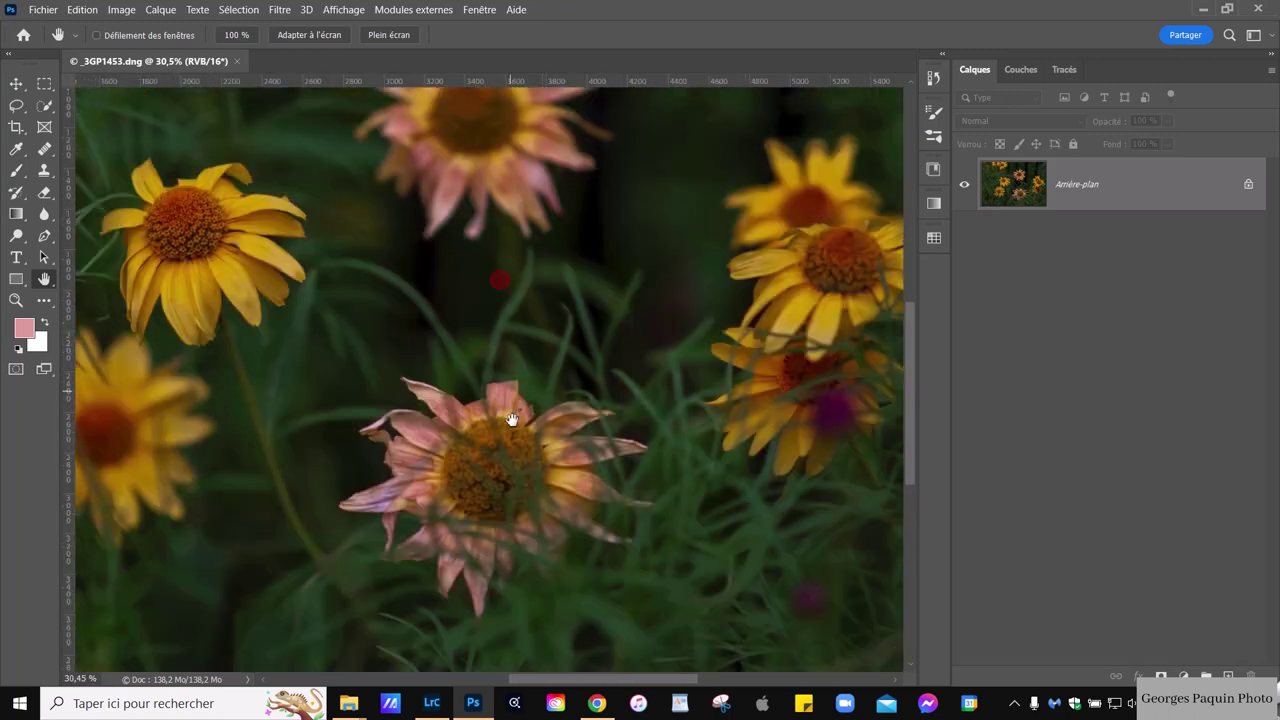
scroll(515, 300, up, 1)
scroll(517, 179, up, 2)
alt+scroll(517, 226, up, 3)
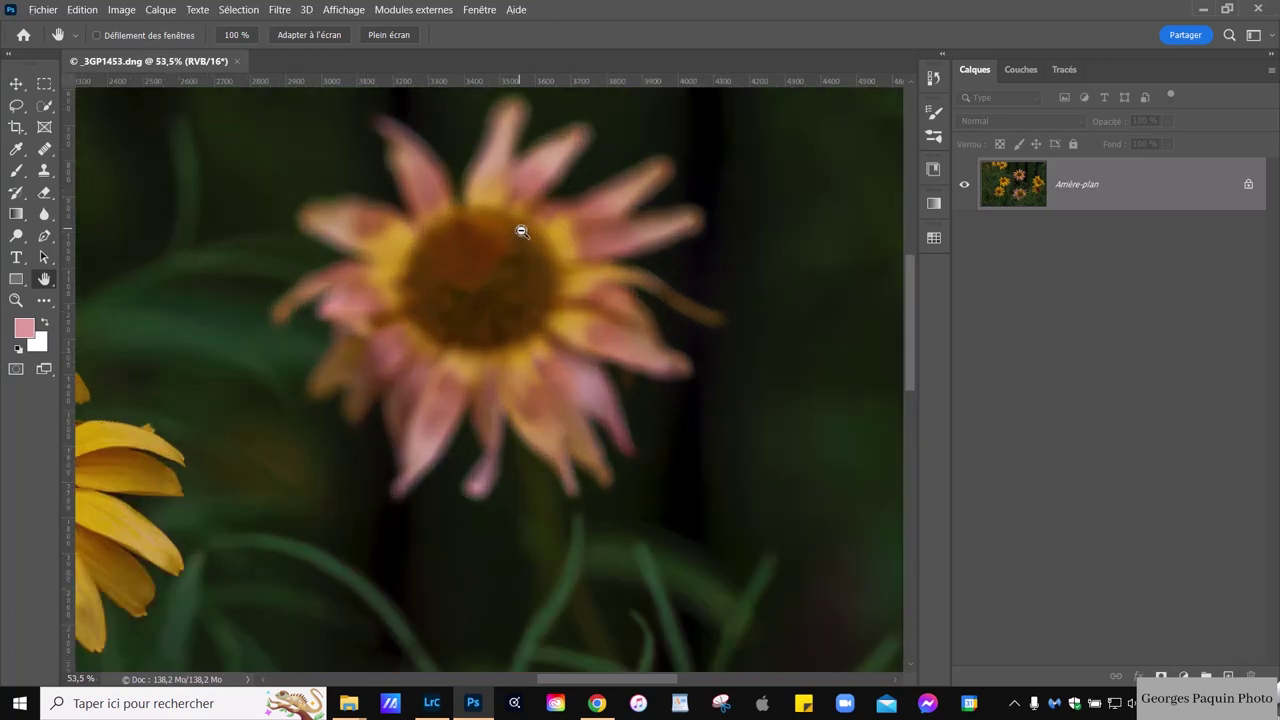
alt+scroll(460, 274, down, 4)
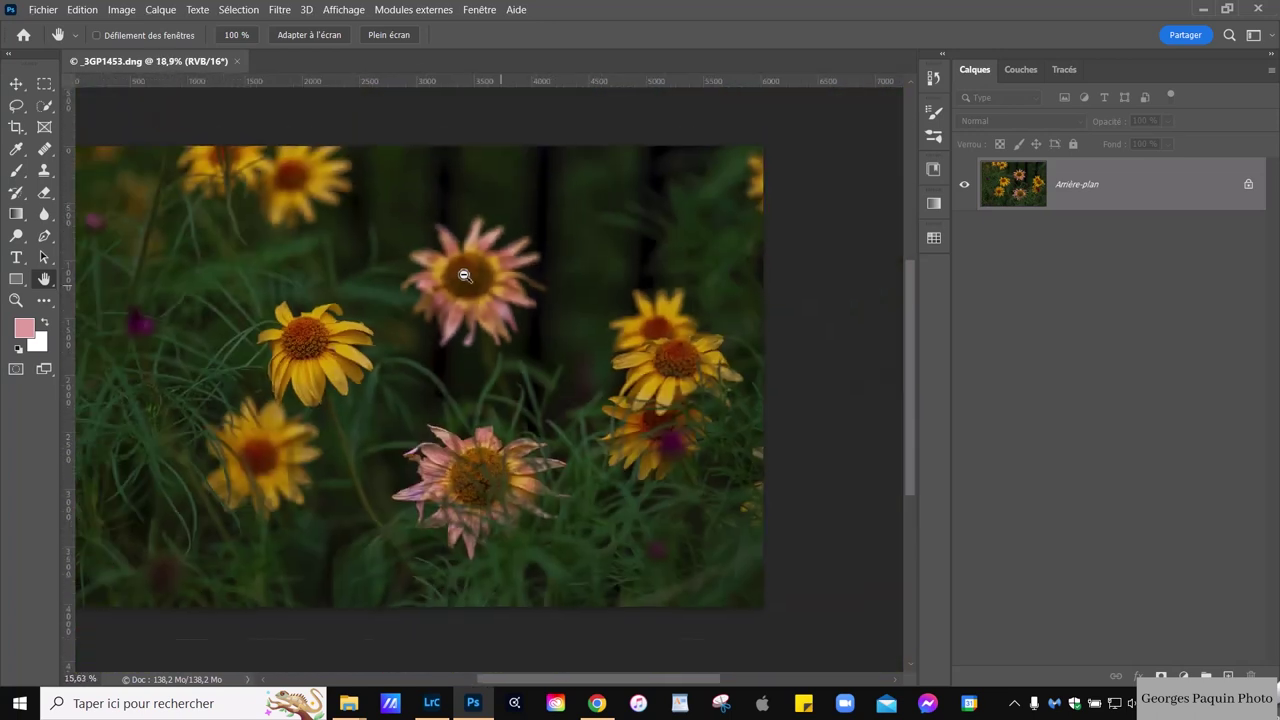
alt+scroll(460, 274, down, 2)
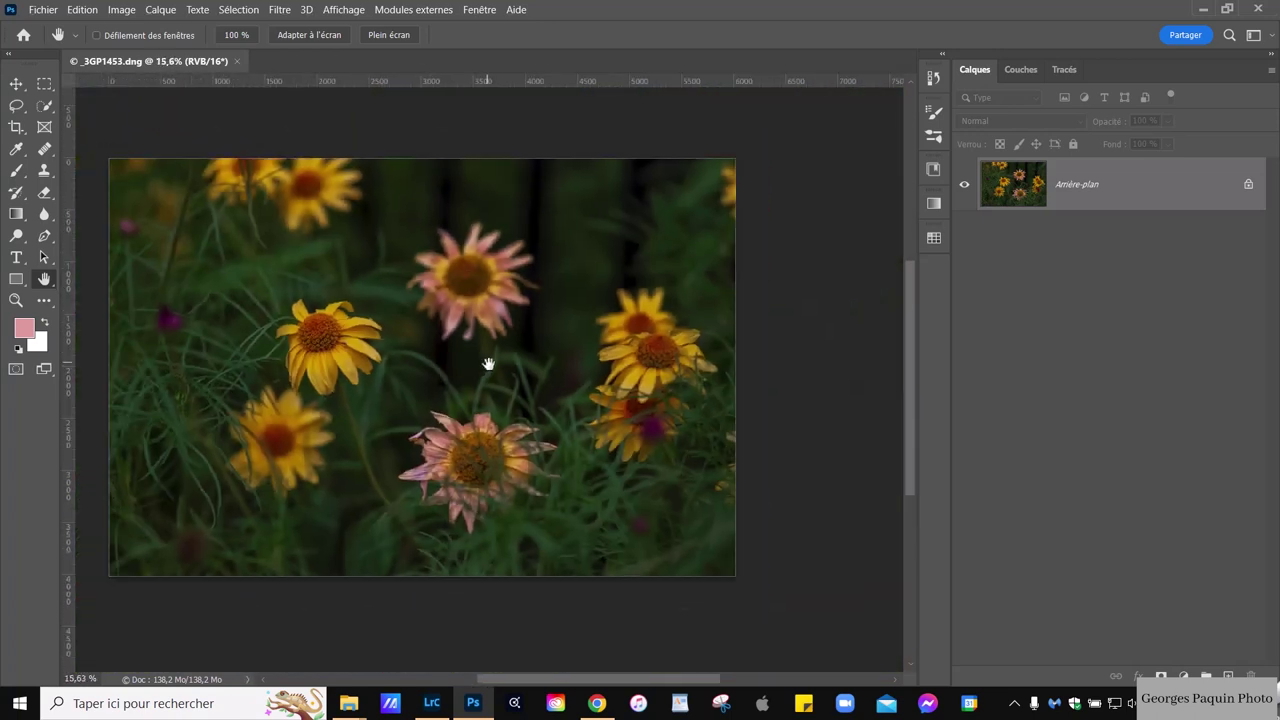
alt+scroll(645, 387, up, 2)
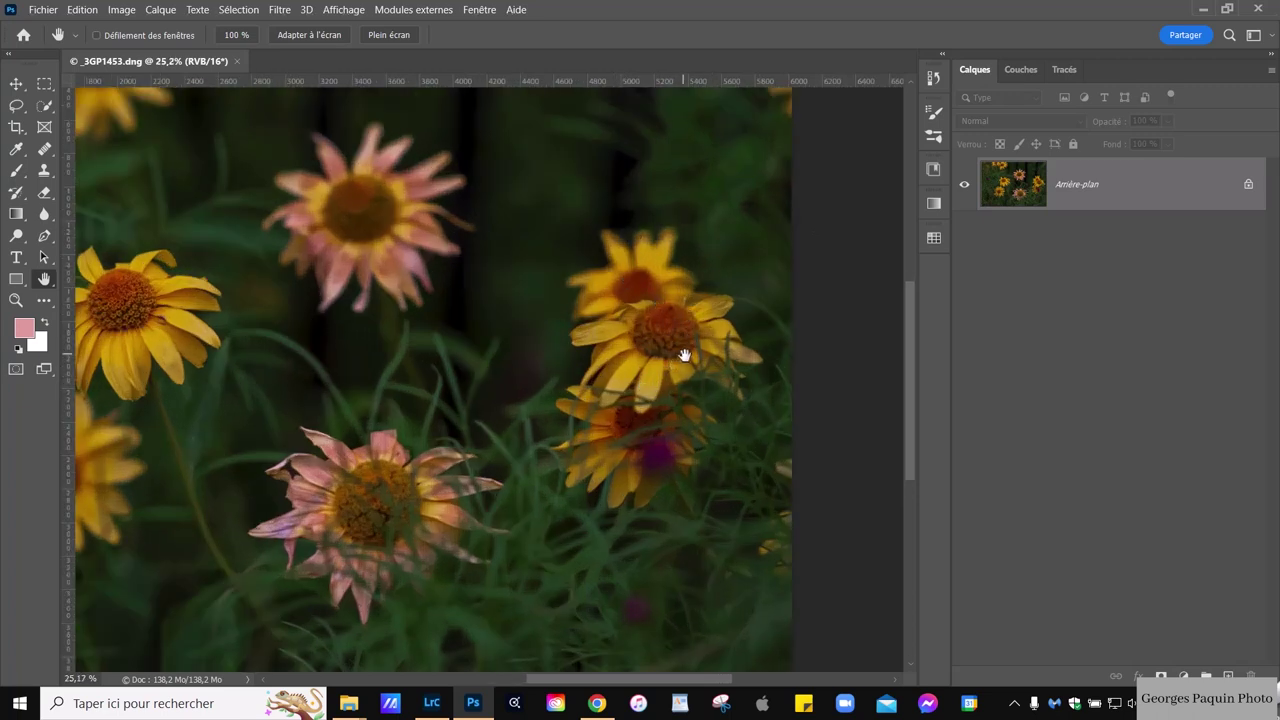
alt+scroll(684, 355, down, 2)
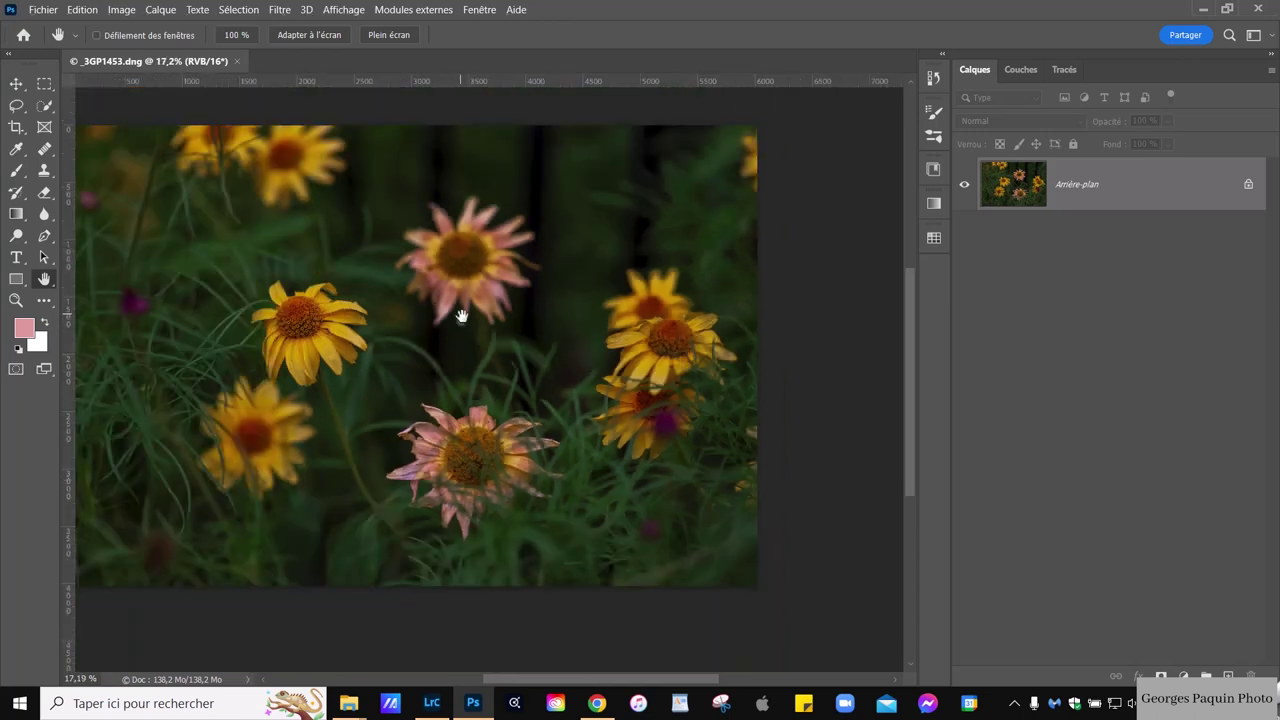
alt+scroll(461, 316, down, 1)
alt+scroll(461, 316, up, 1)
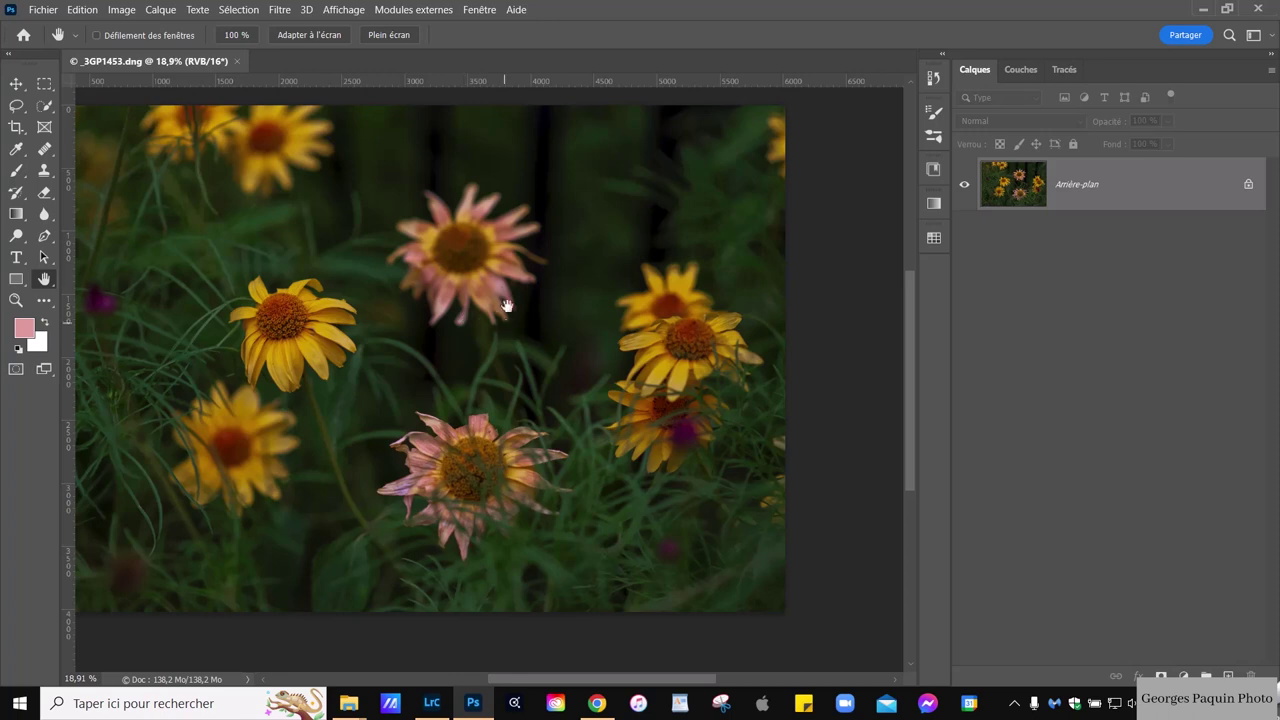
- Lasso the right-hand yellow flowers onto Calque 1 and verify by toggling the background
click(17, 107)
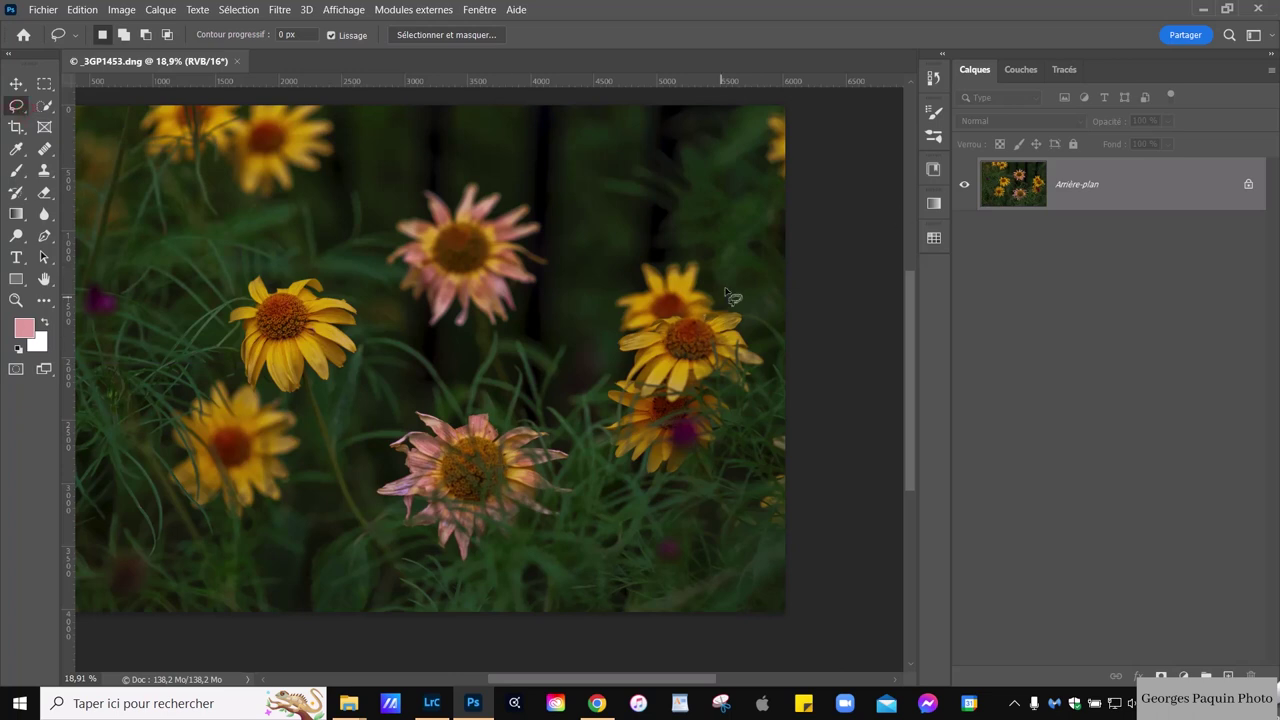
mouse_move(748, 237)
mouse_down()
mouse_move(561, 288)
mouse_move(573, 516)
mouse_move(803, 383)
mouse_move(750, 240)
mouse_up()
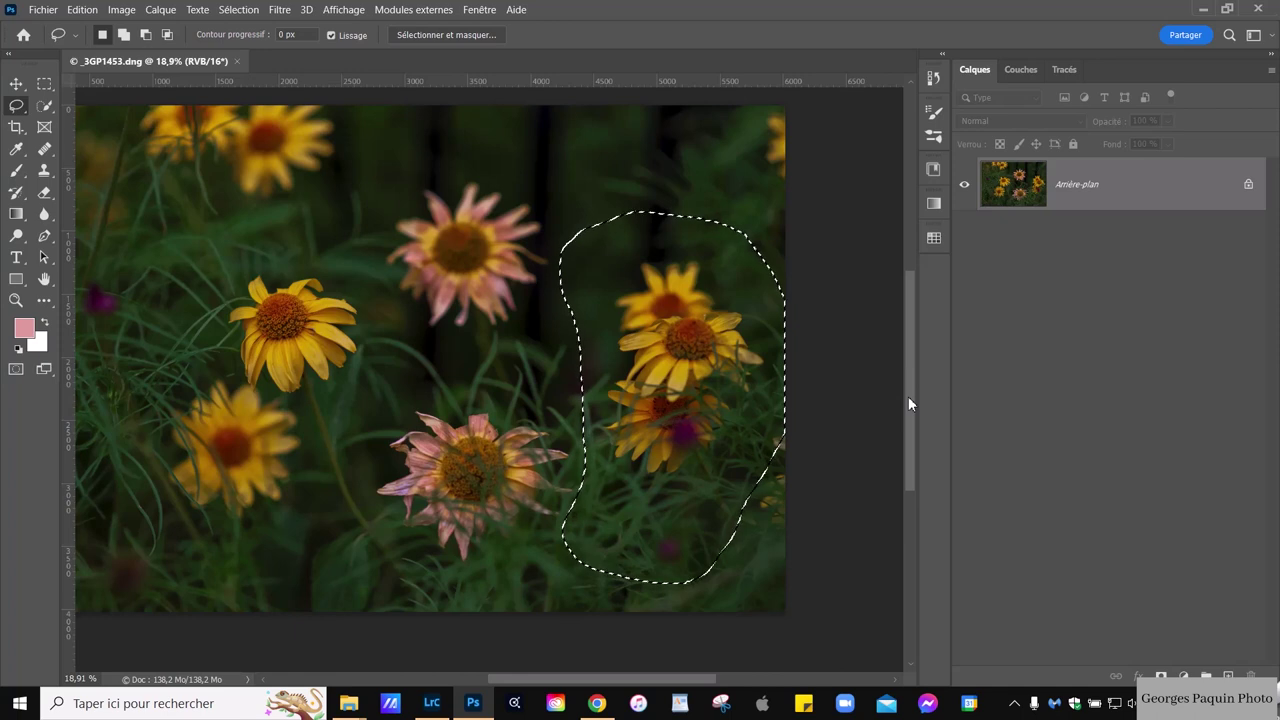
key(ctrl+j)
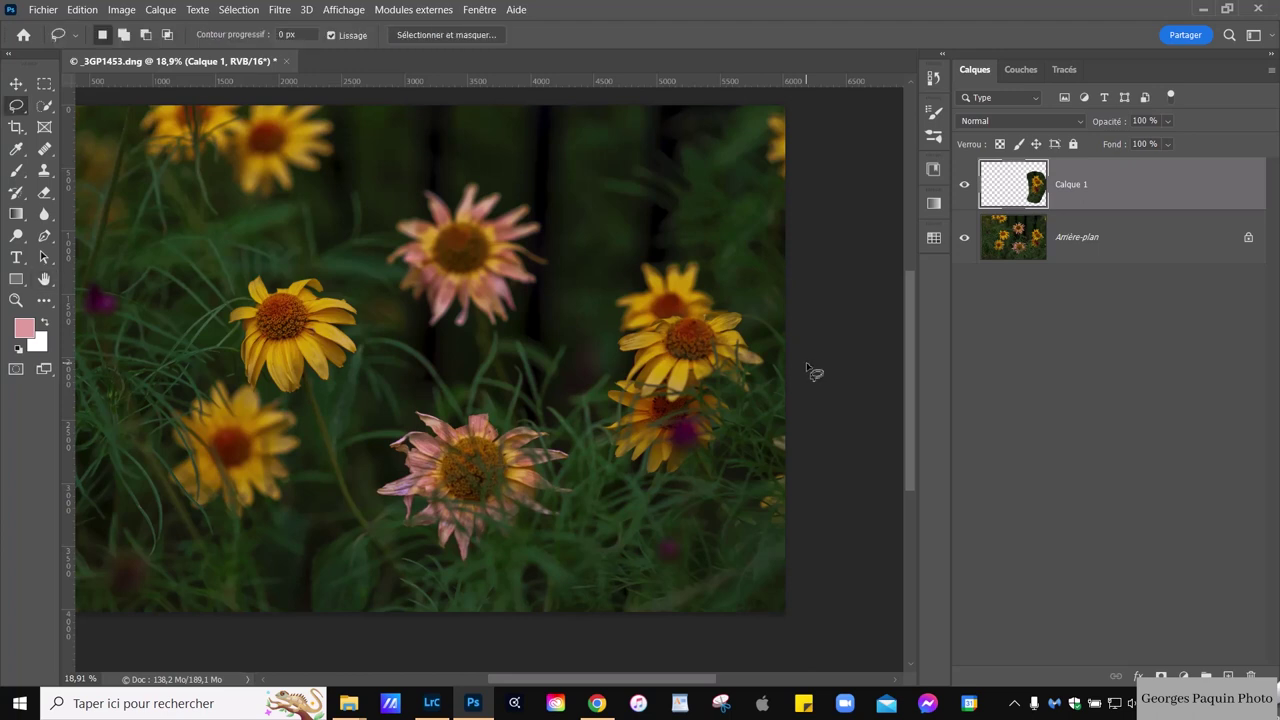
key(h)
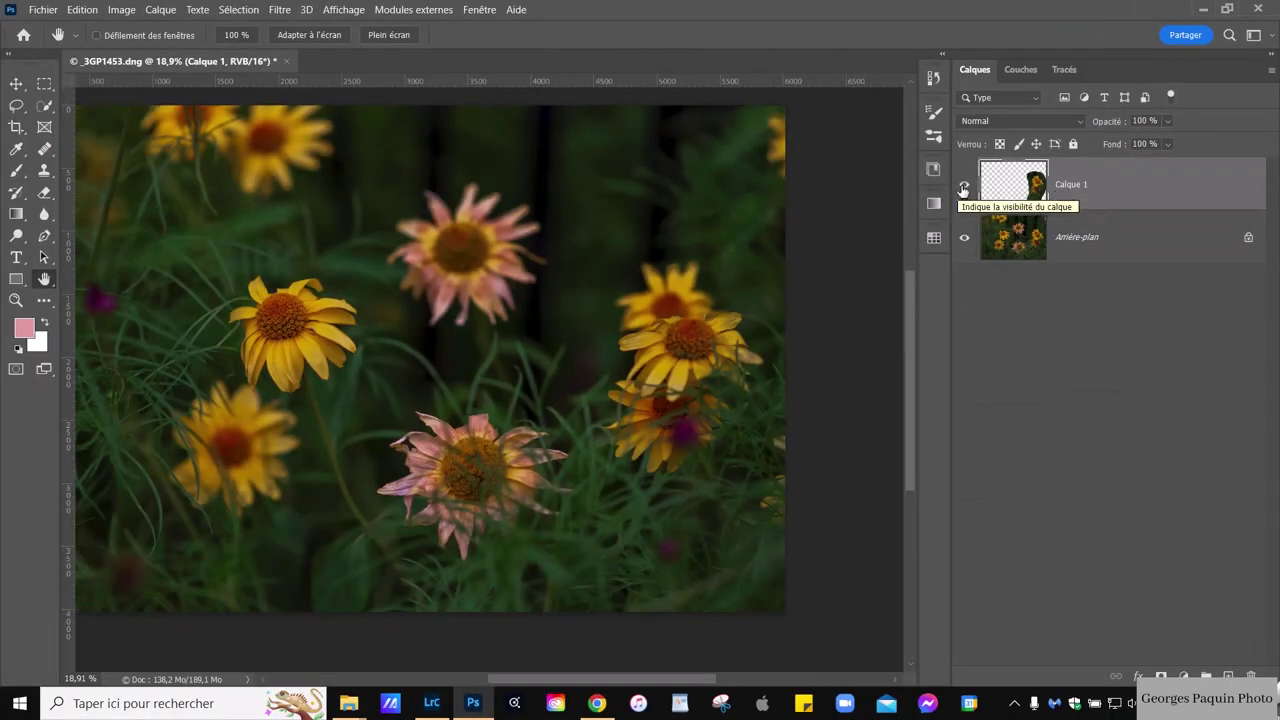
alt+click(963, 190)
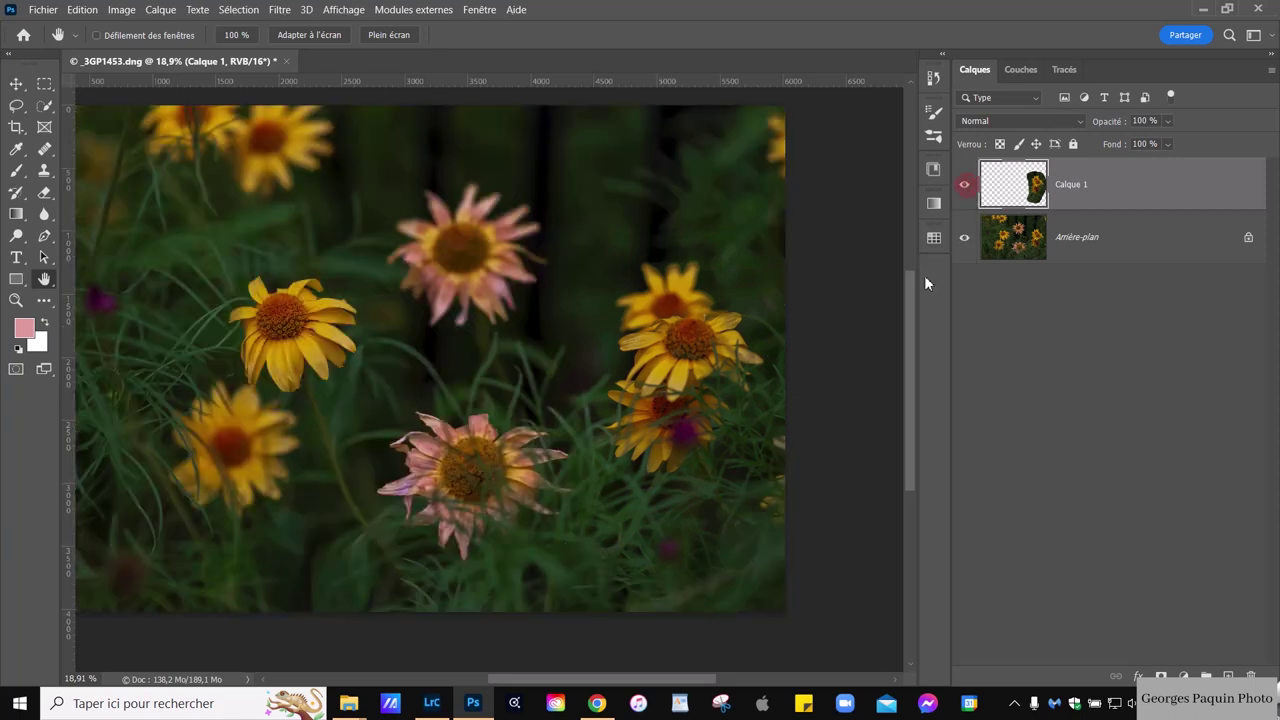
alt+click(964, 185)
- Move Calque 1's flower patch over the central pink flowers and scale it up to 123.35%
key(v)
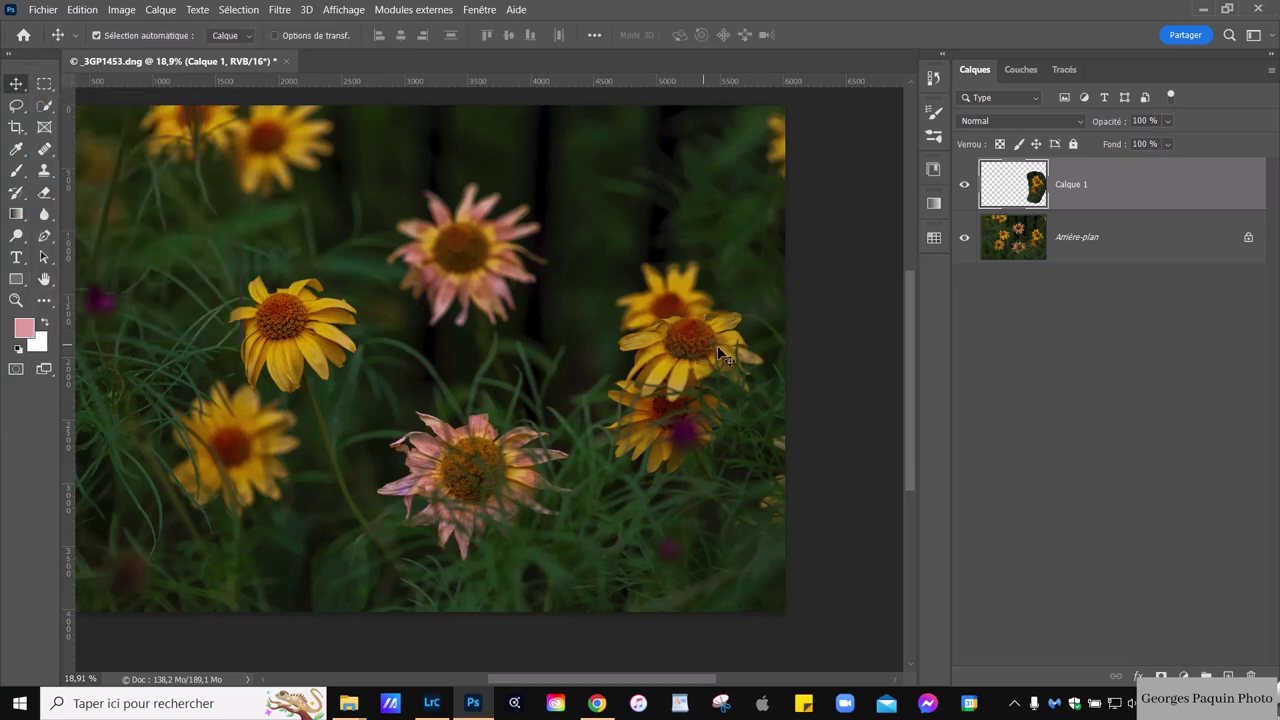
drag(720, 343, 563, 363)
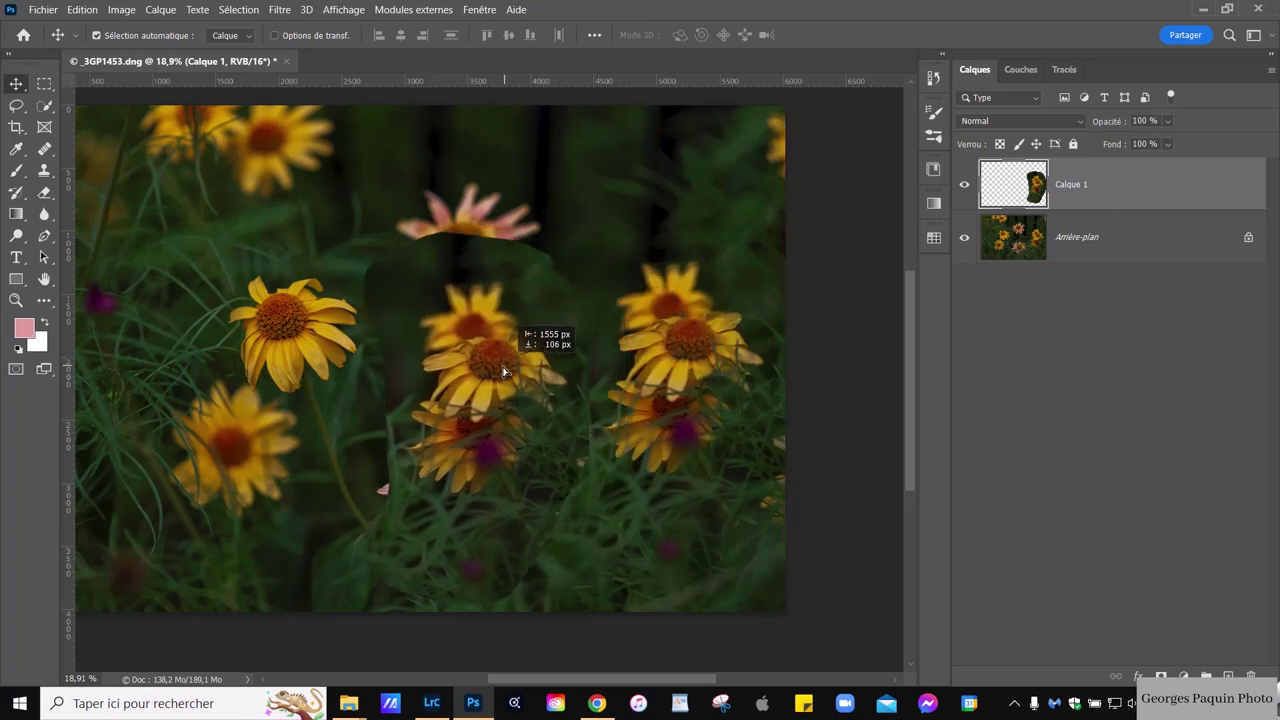
drag(524, 367, 508, 376)
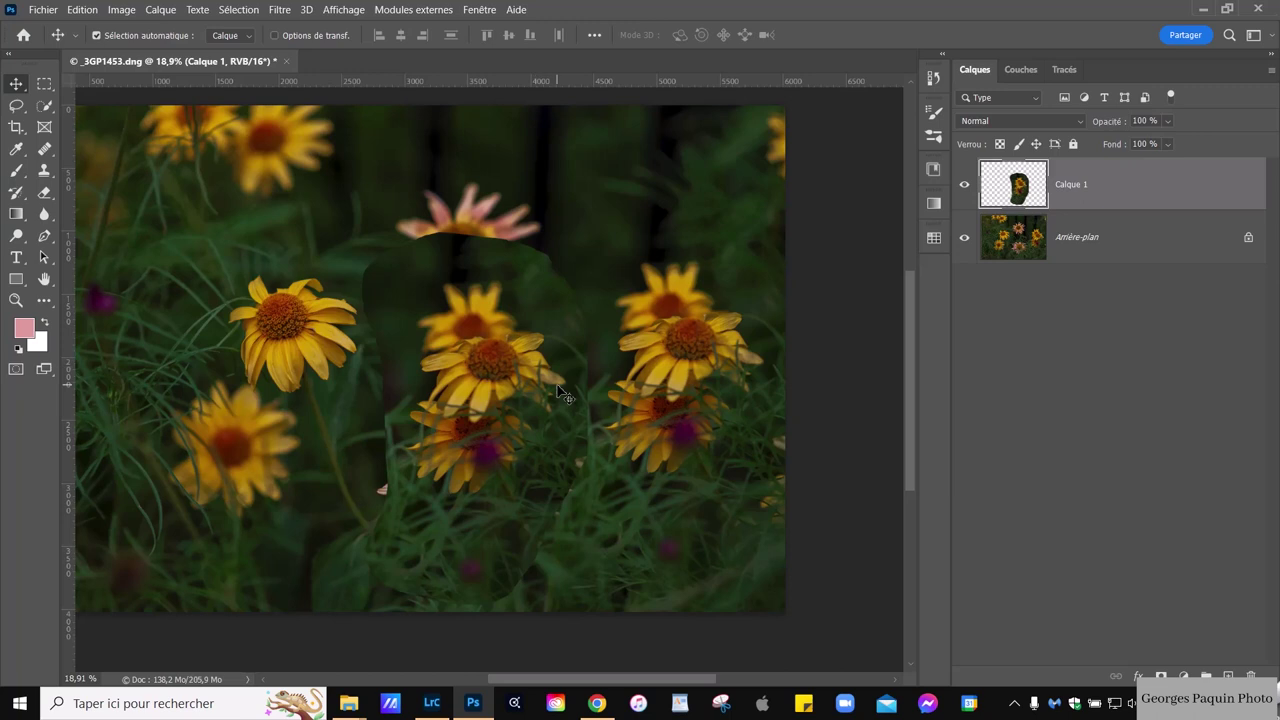
key(ctrl)
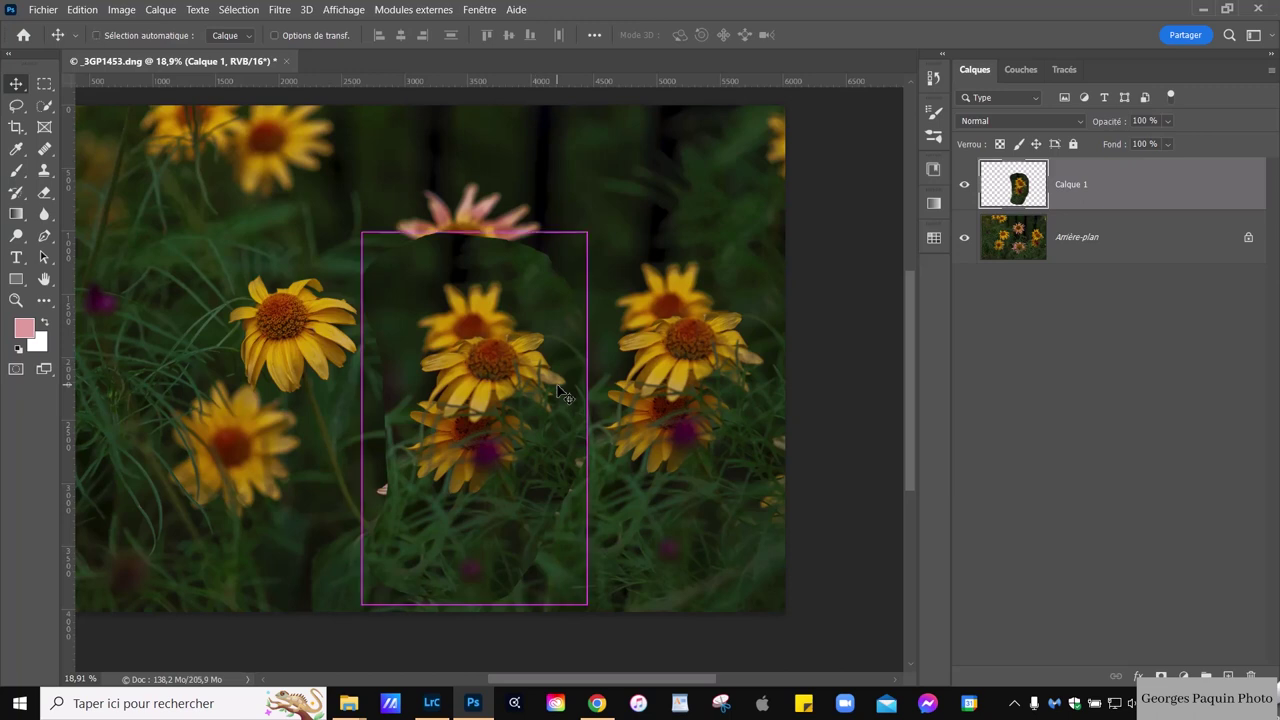
key(ctrl+t)
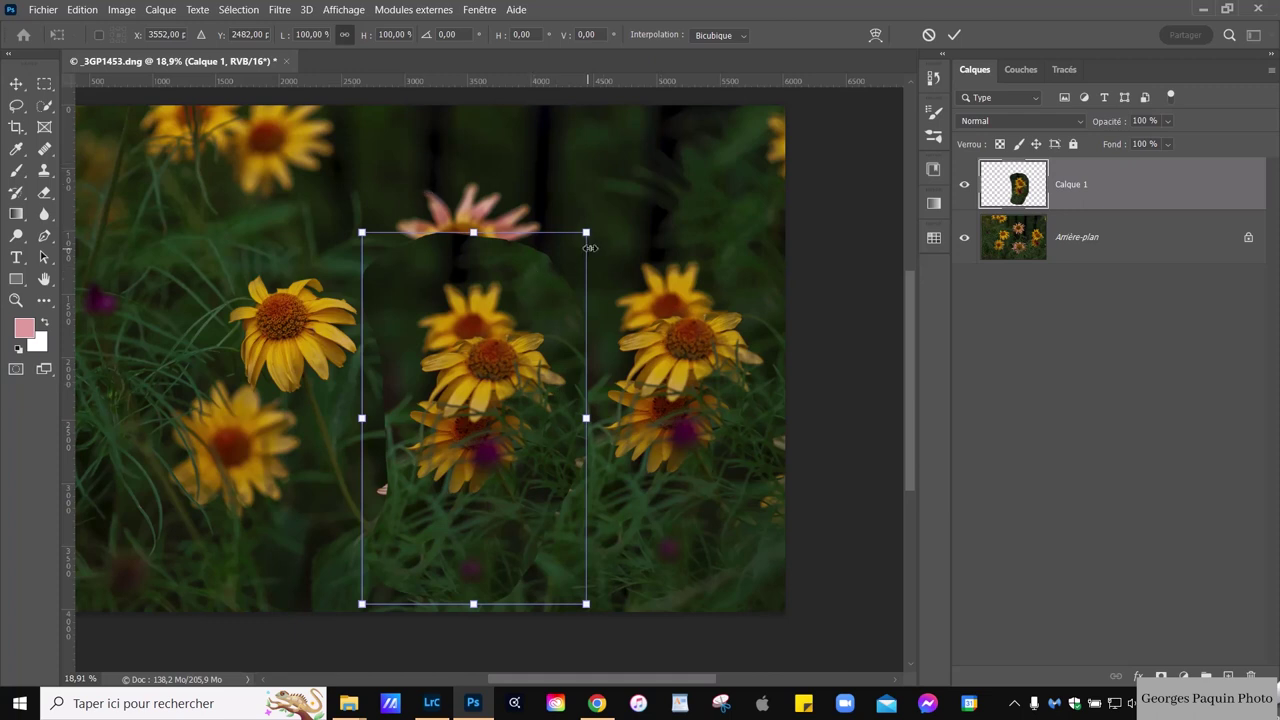
drag(587, 233, 658, 155)
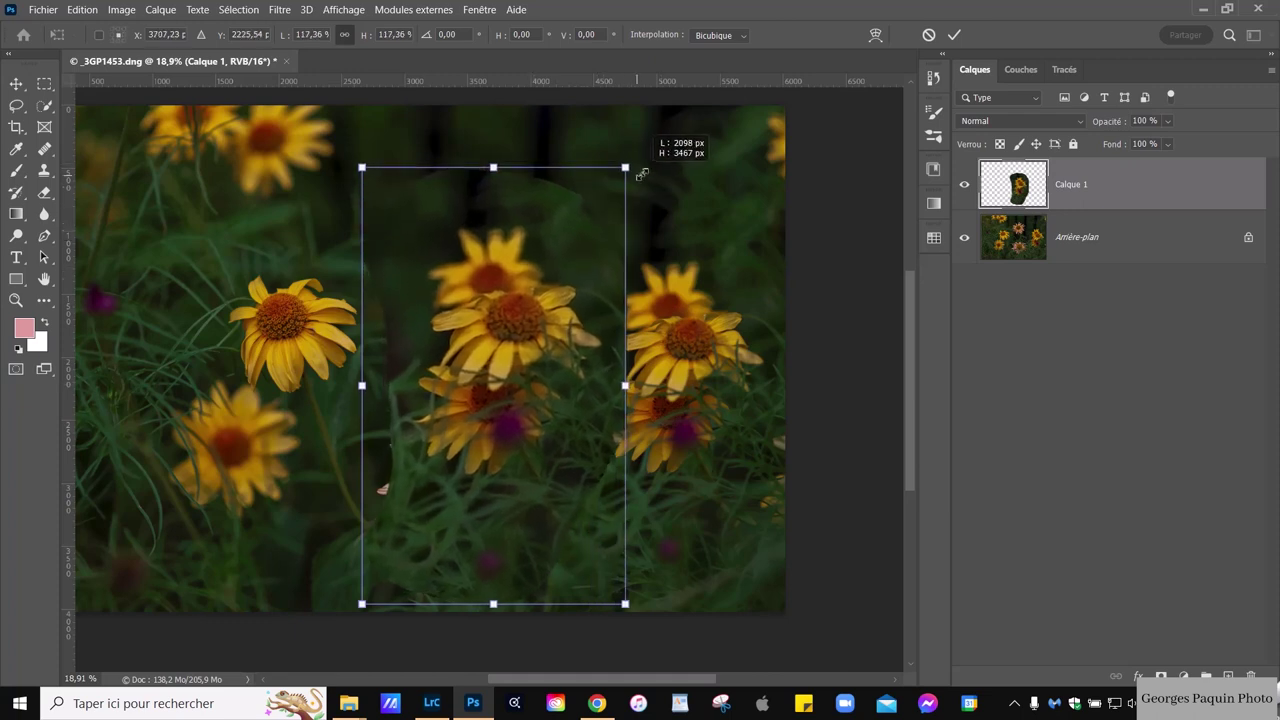
drag(528, 411, 507, 424)
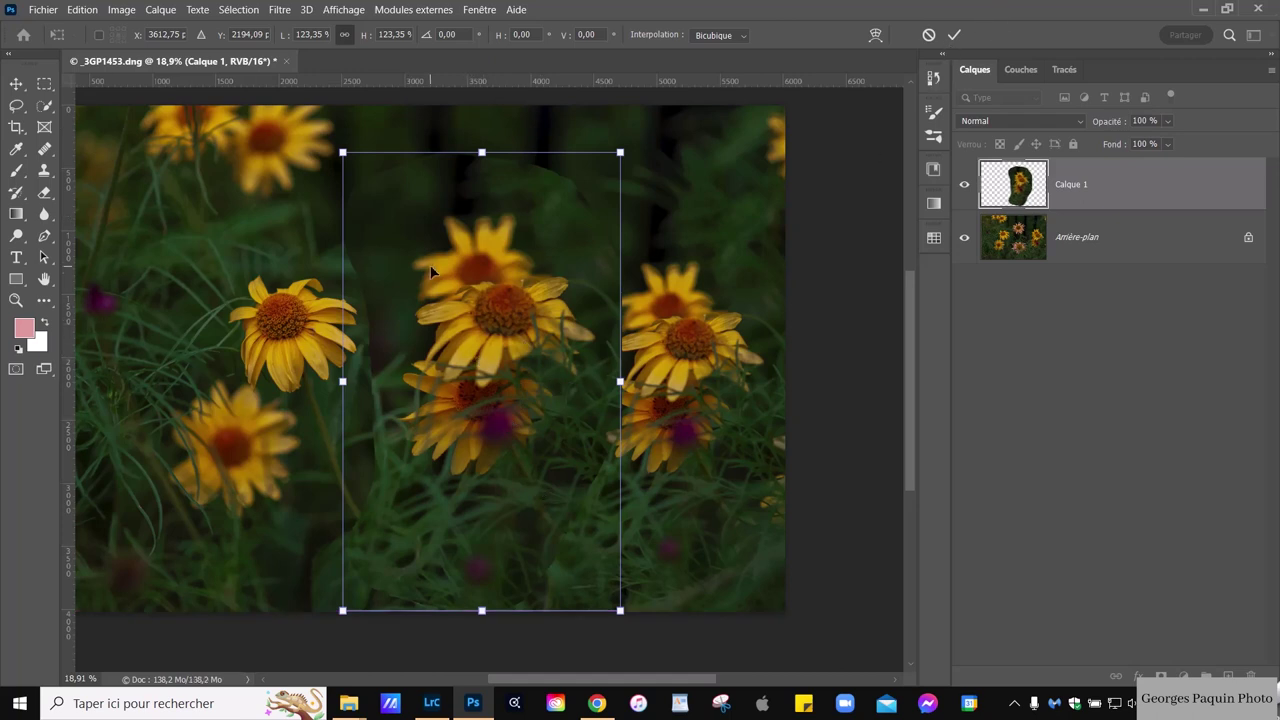
click(955, 38)
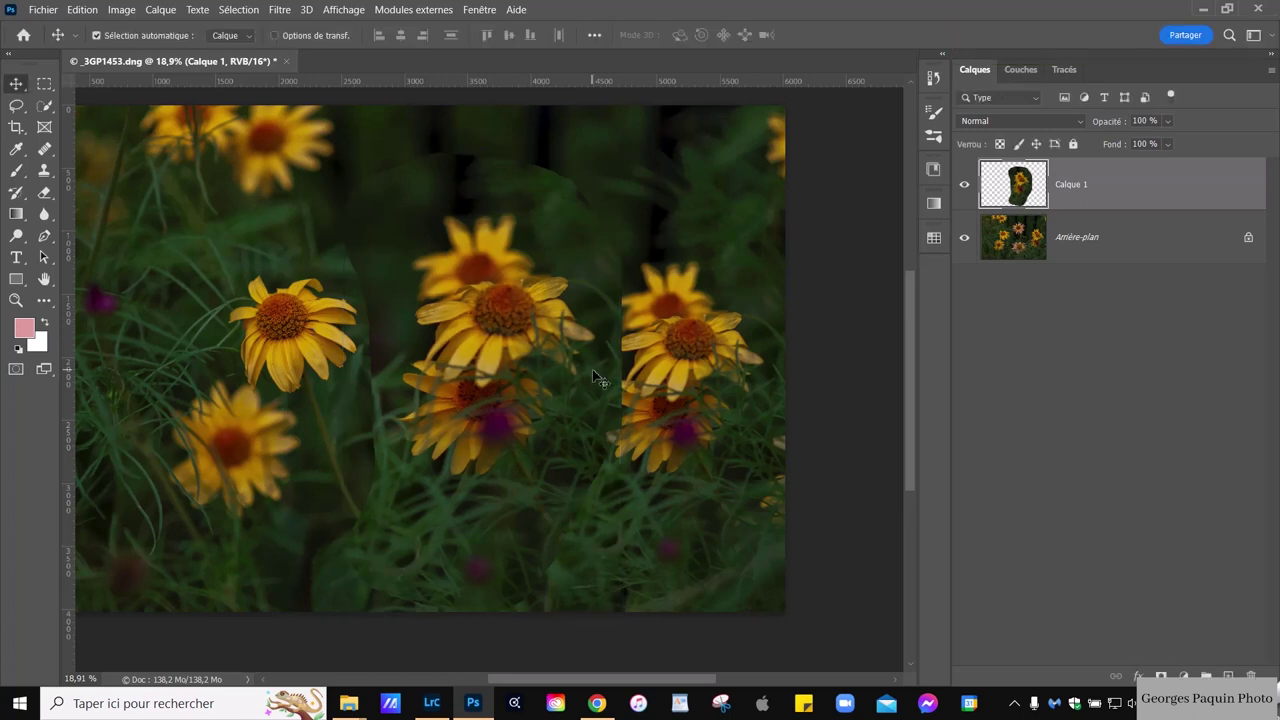
key(h)
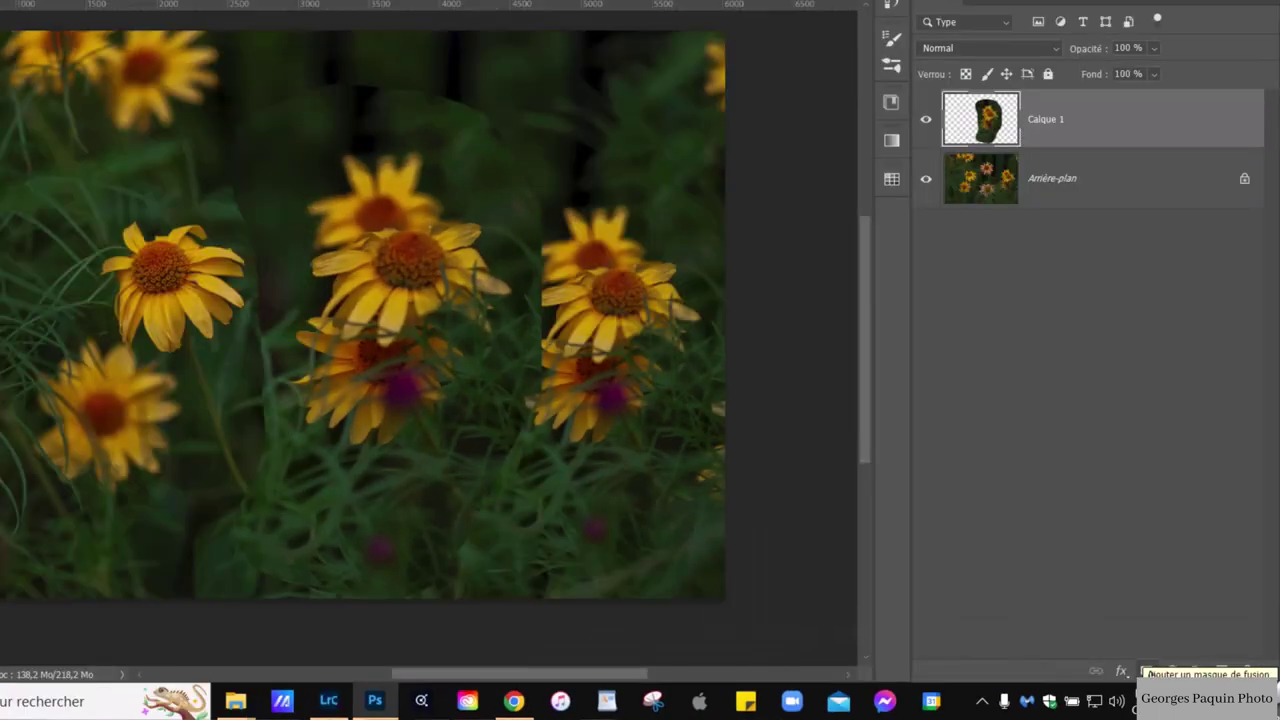
- Add a layer mask to Calque 1 and set up a black brush at 29% flow
click(1043, 634)
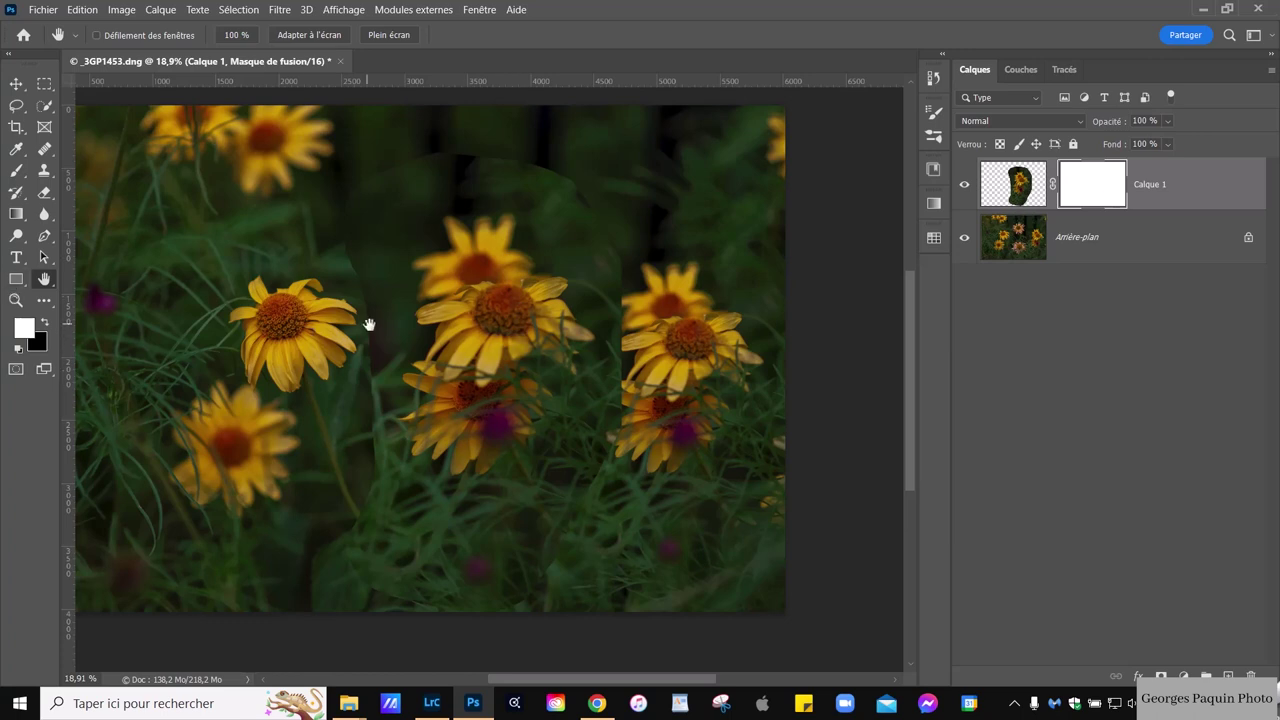
key(b)
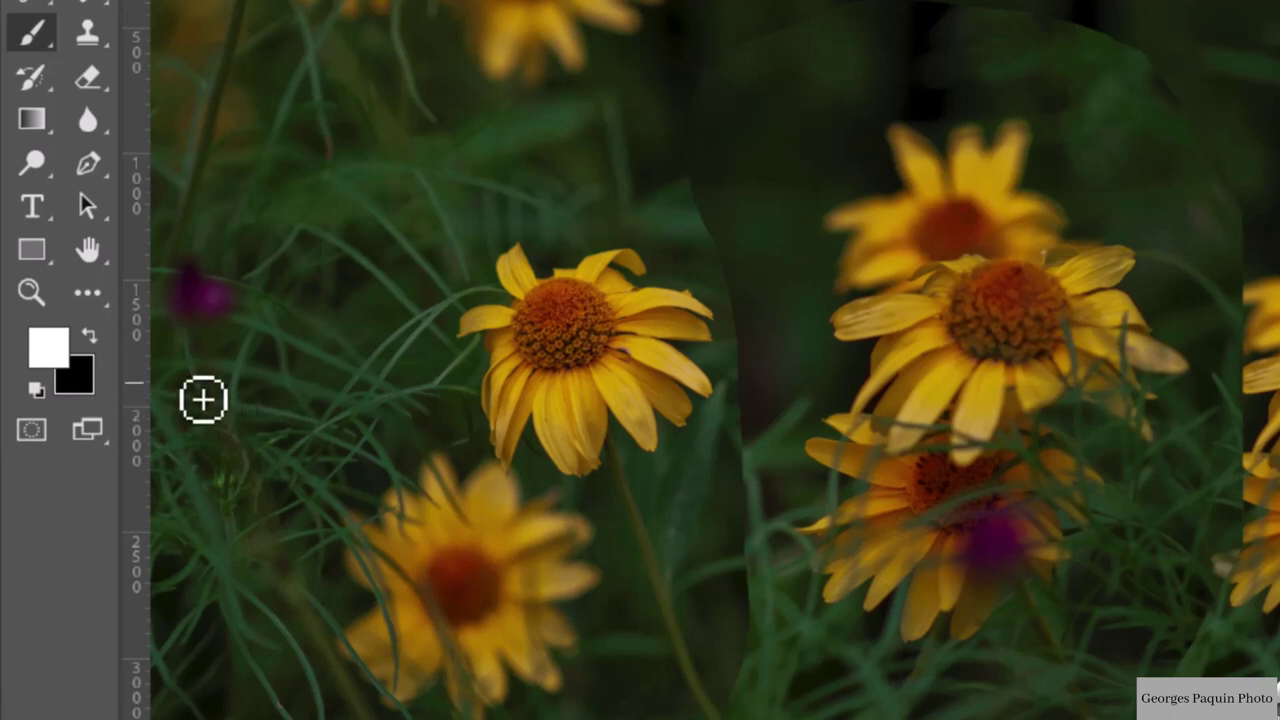
key(x)
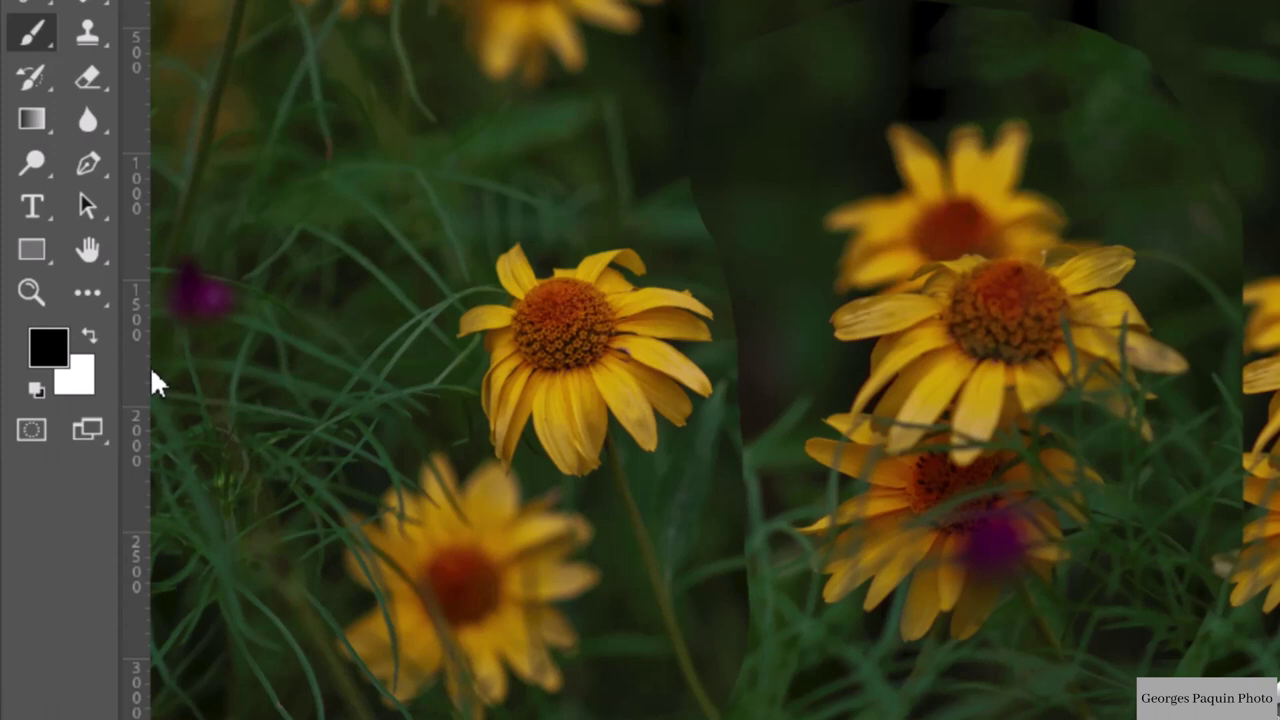
key(x)
key(x)
key(x)
key(x)
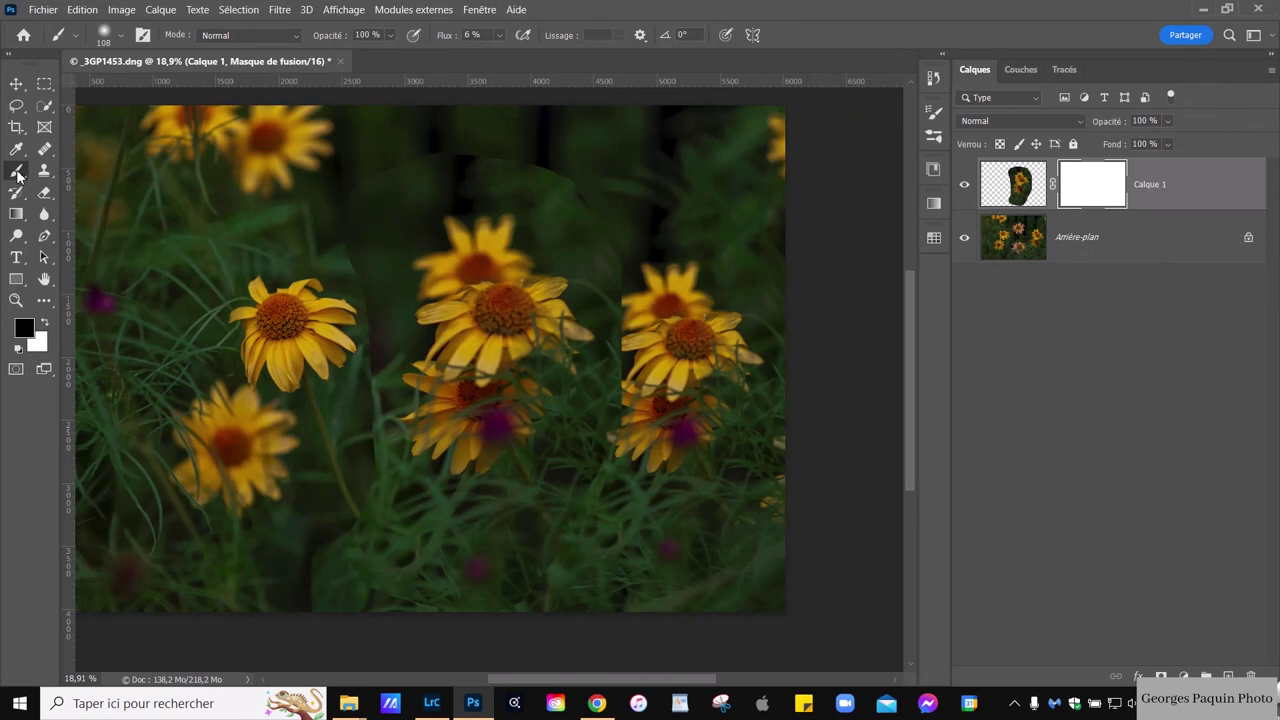
click(499, 35)
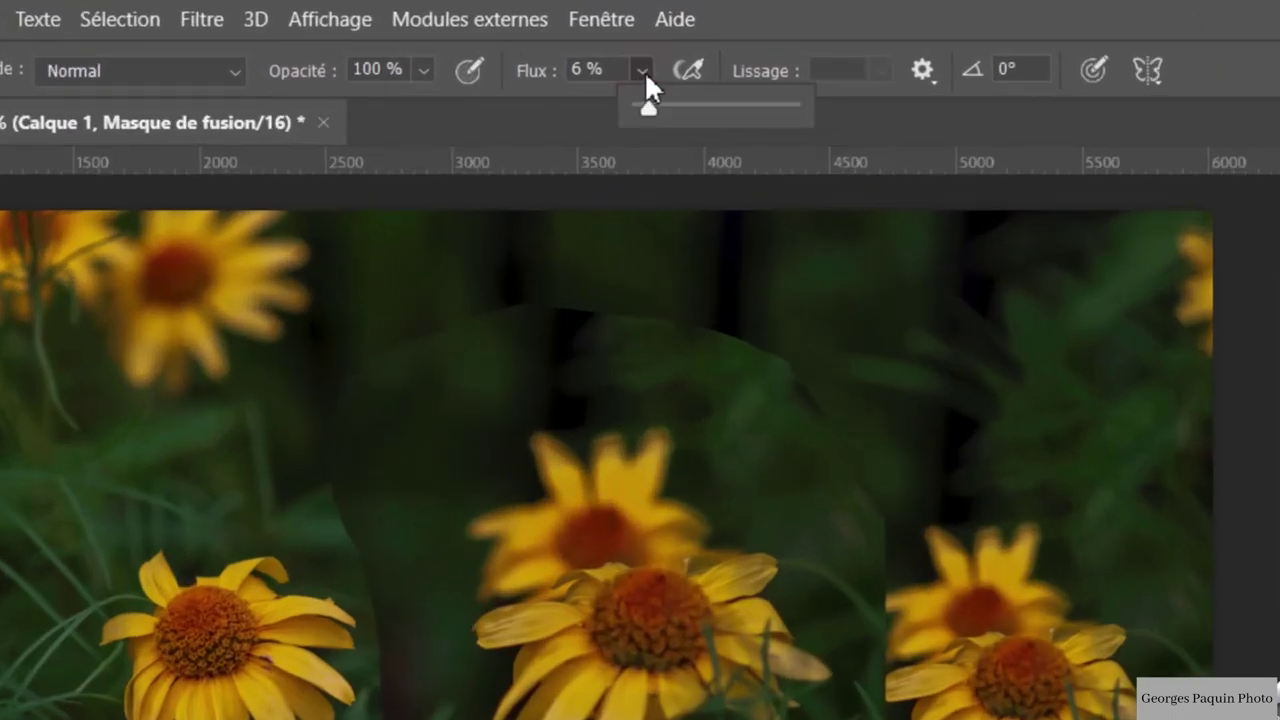
drag(650, 111, 685, 127)
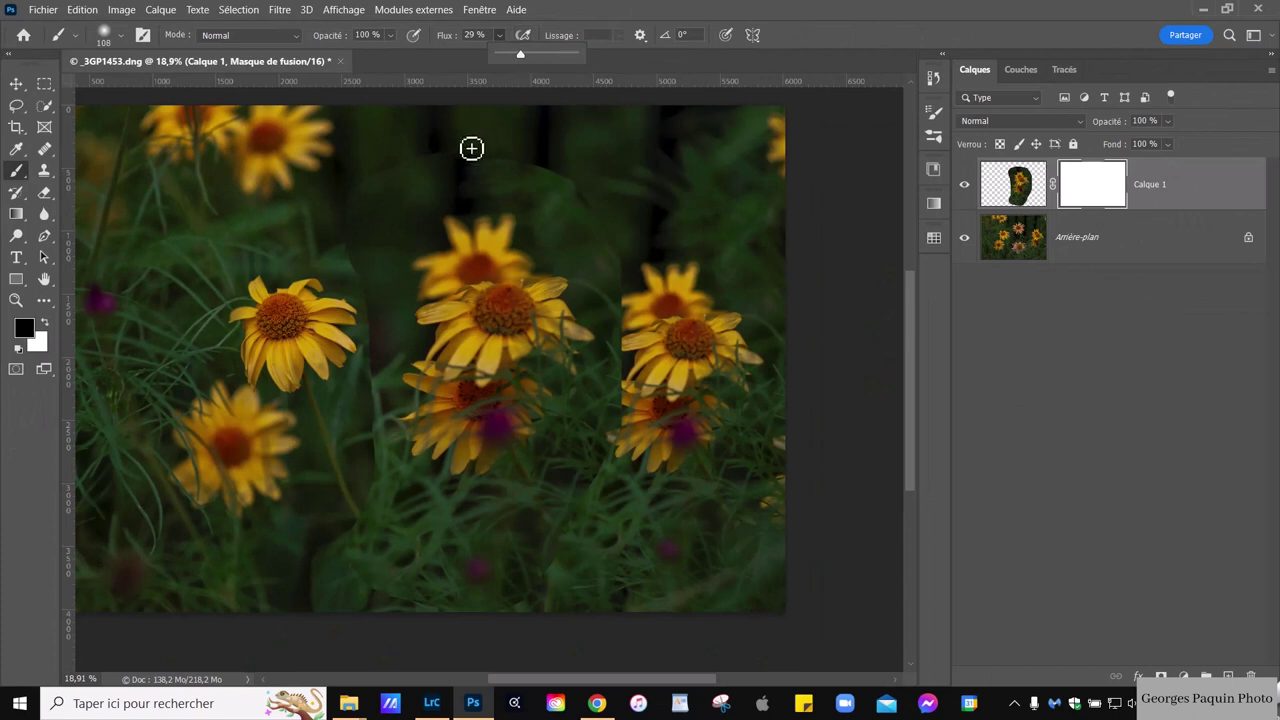
- Make the brush soft with almost no hardness and blend the patch's top edge into the background
drag(362, 210, 424, 225)
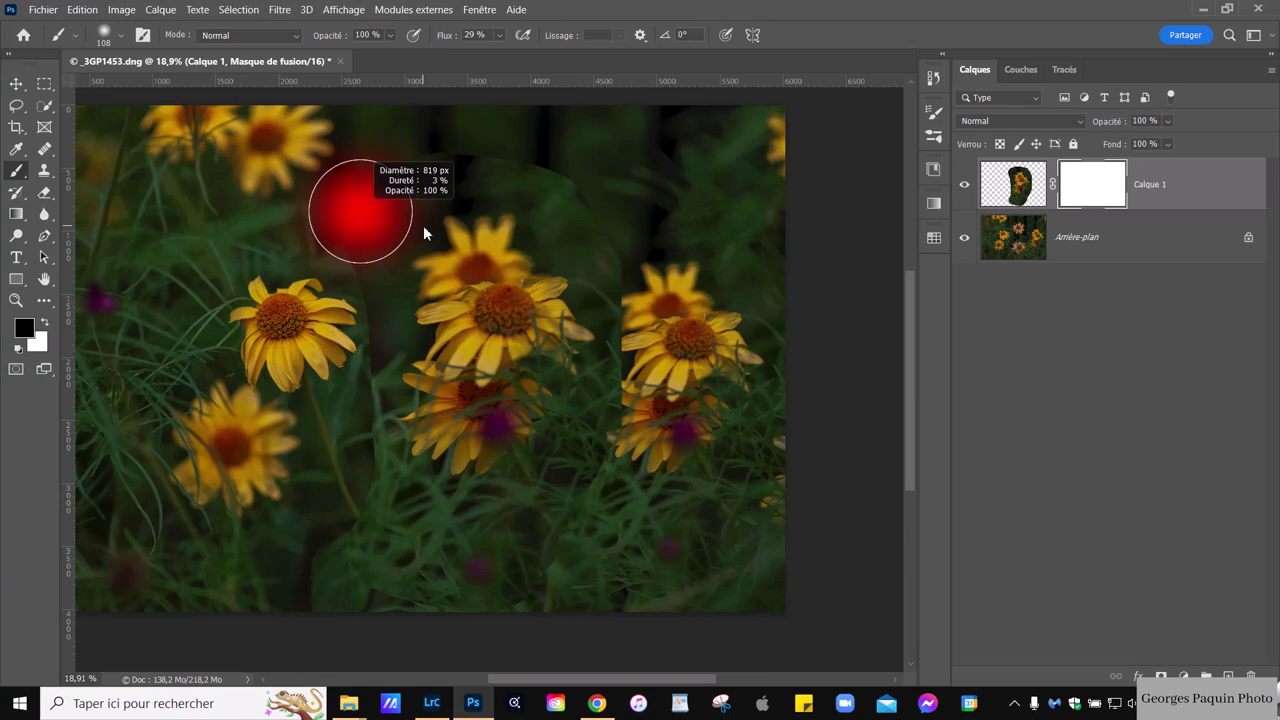
mouse_move(423, 224)
mouse_down()
mouse_move(430, 492)
mouse_move(431, 246)
mouse_up()
mouse_move(426, 230)
mouse_down()
mouse_move(450, 252)
mouse_move(400, 268)
mouse_move(432, 268)
mouse_up()
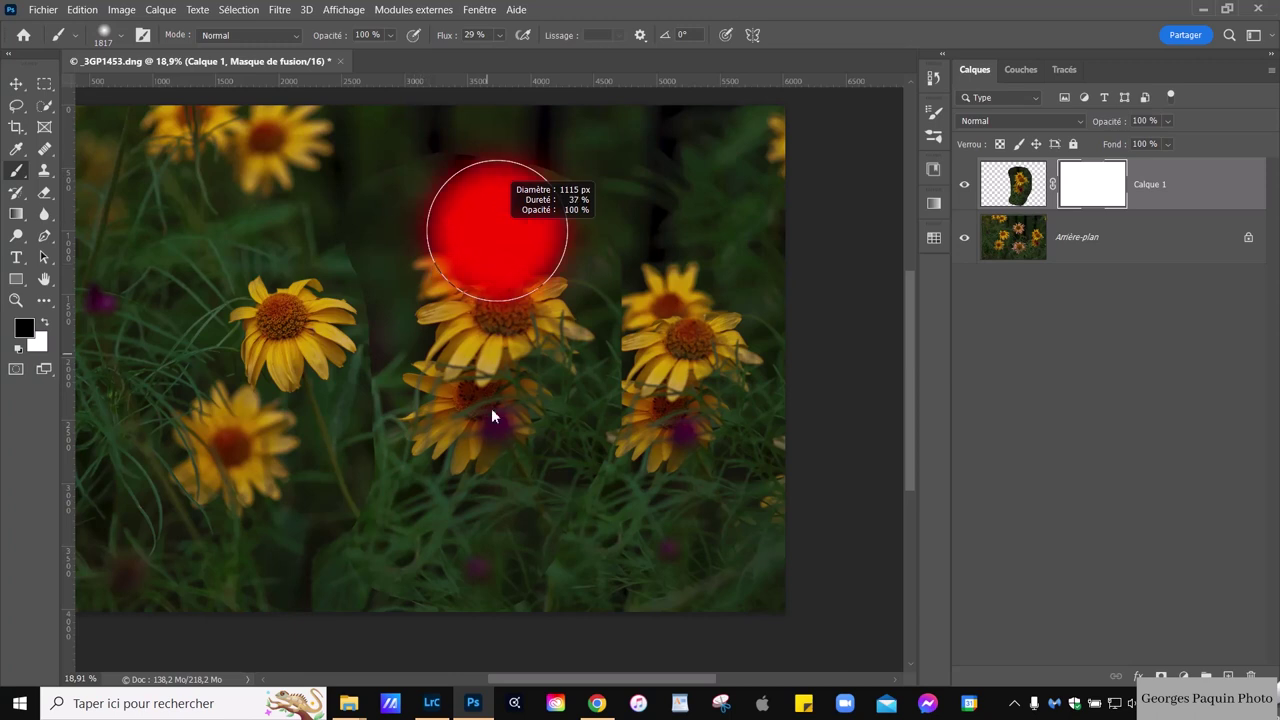
drag(418, 171, 481, 270)
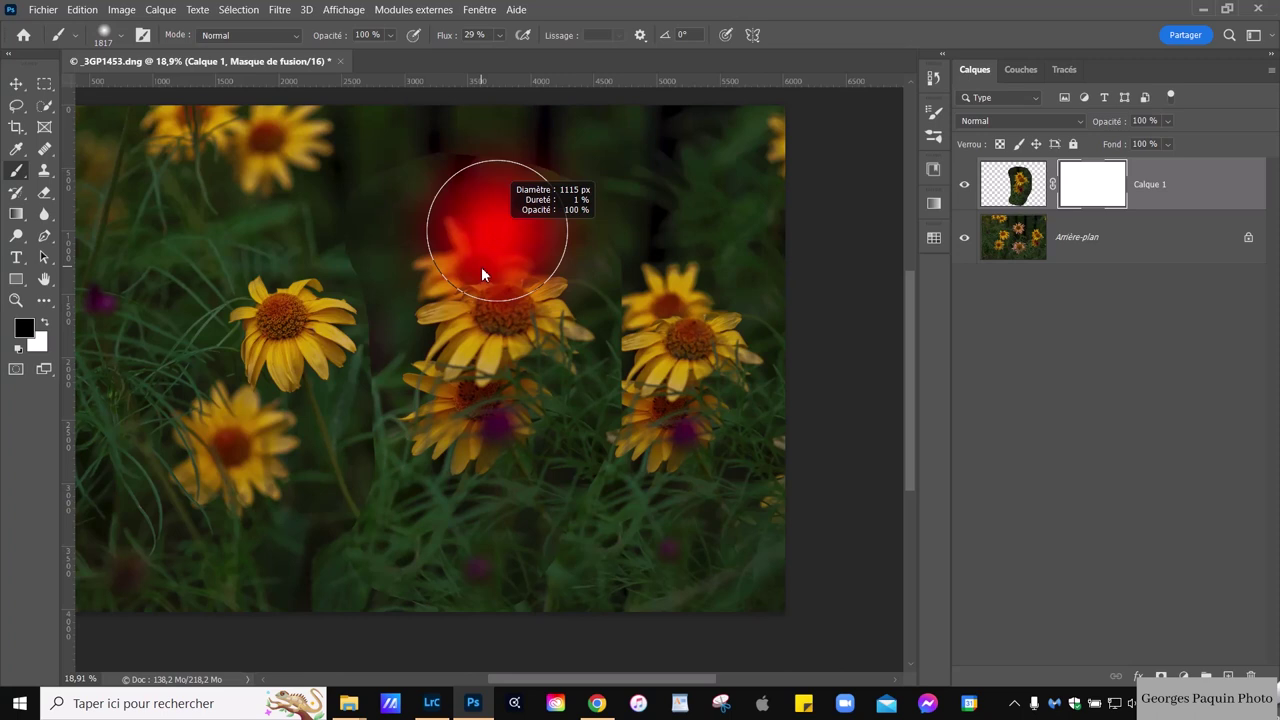
scroll(481, 270, up, 3)
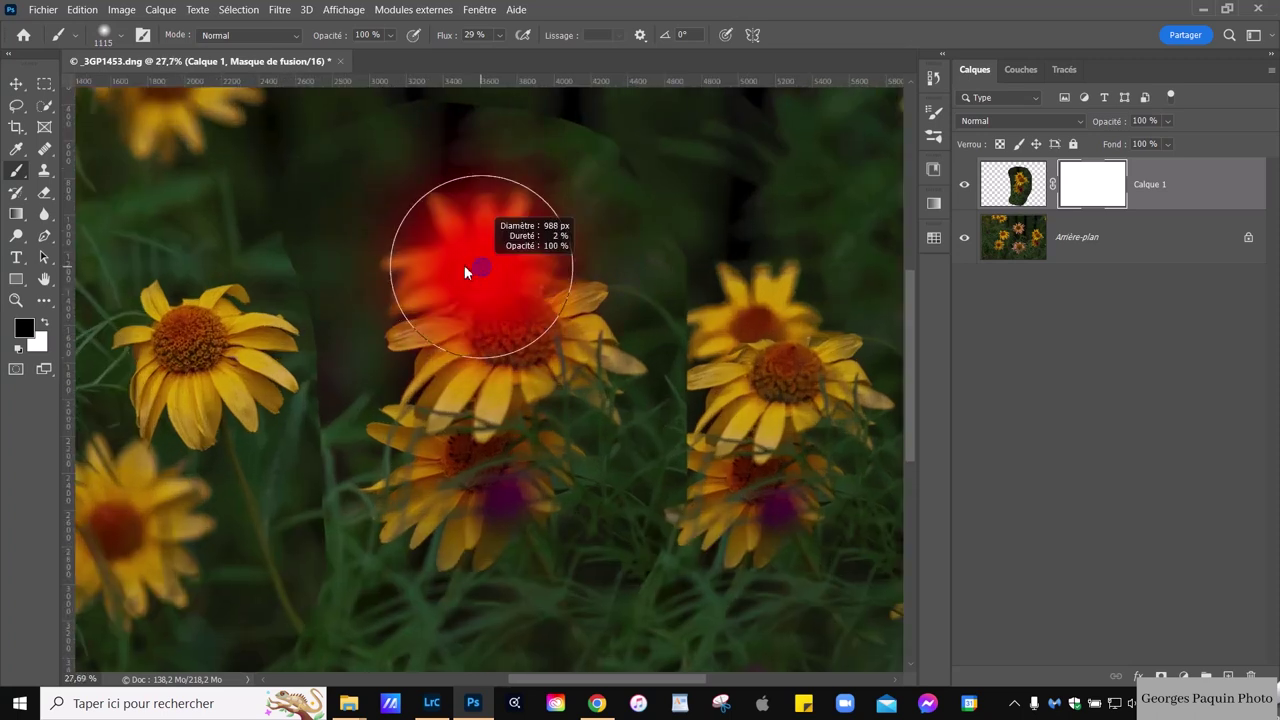
drag(464, 265, 414, 258)
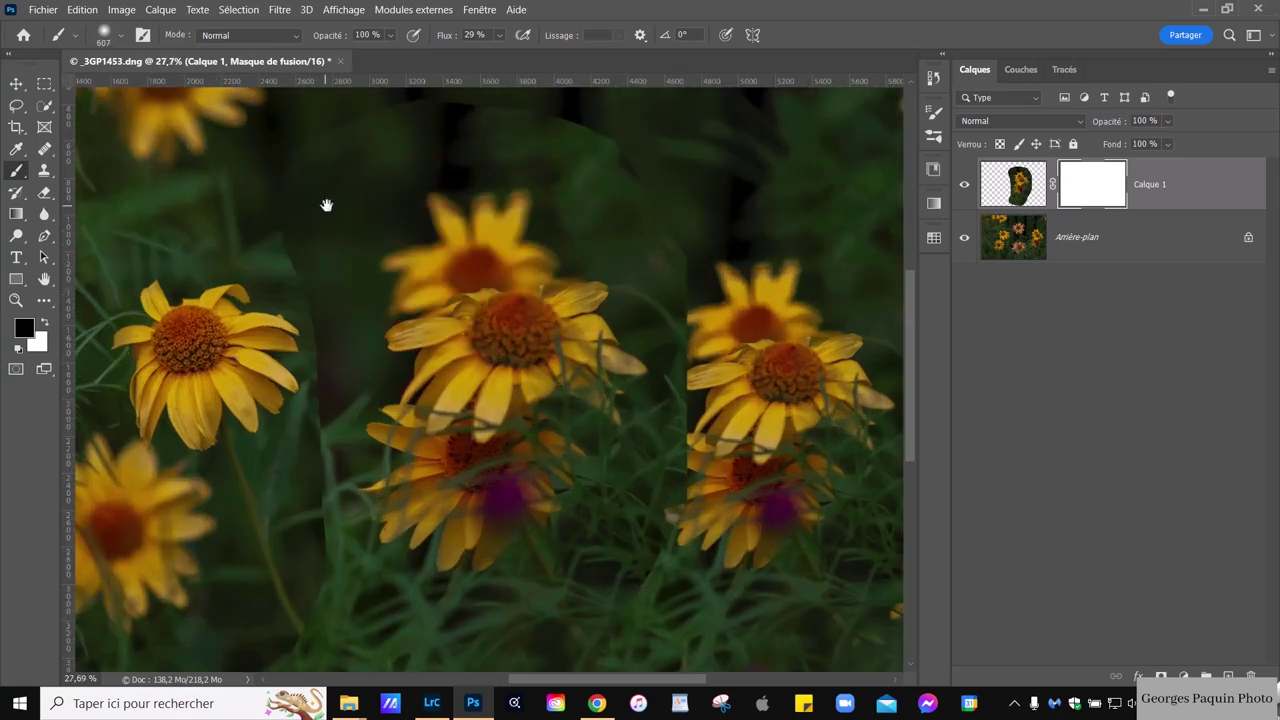
drag(326, 205, 342, 259)
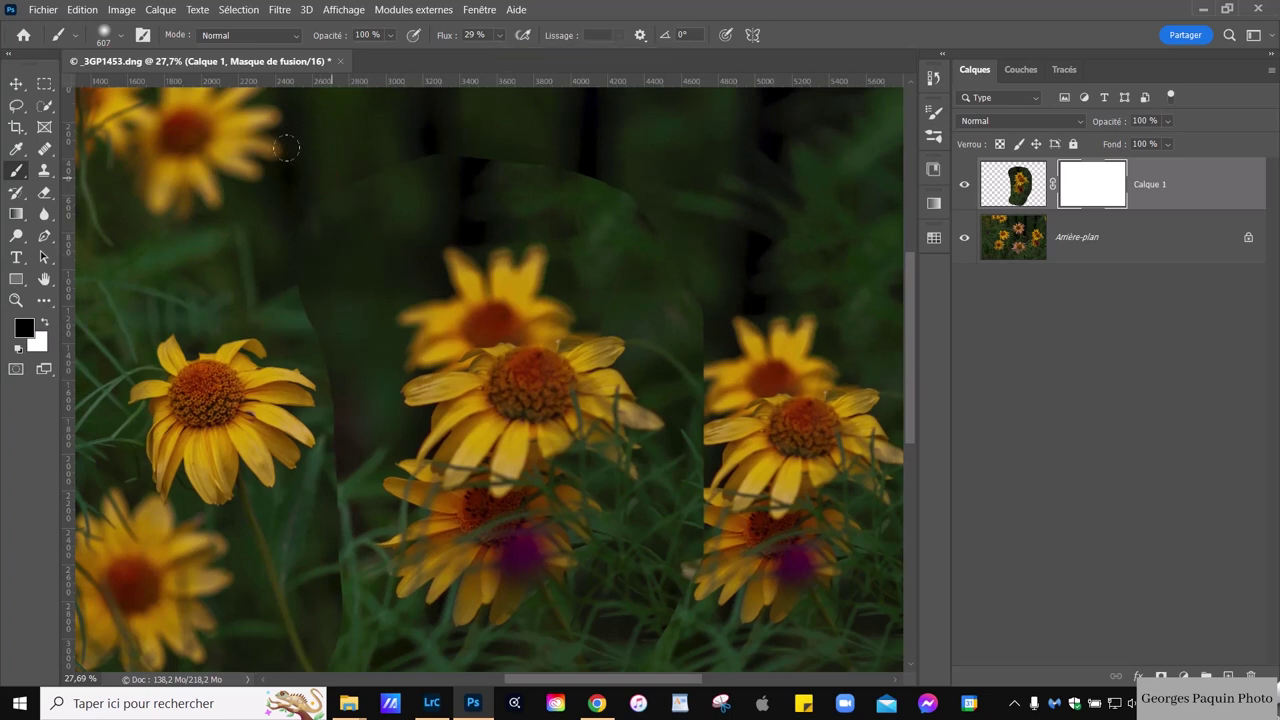
drag(422, 116, 471, 109)
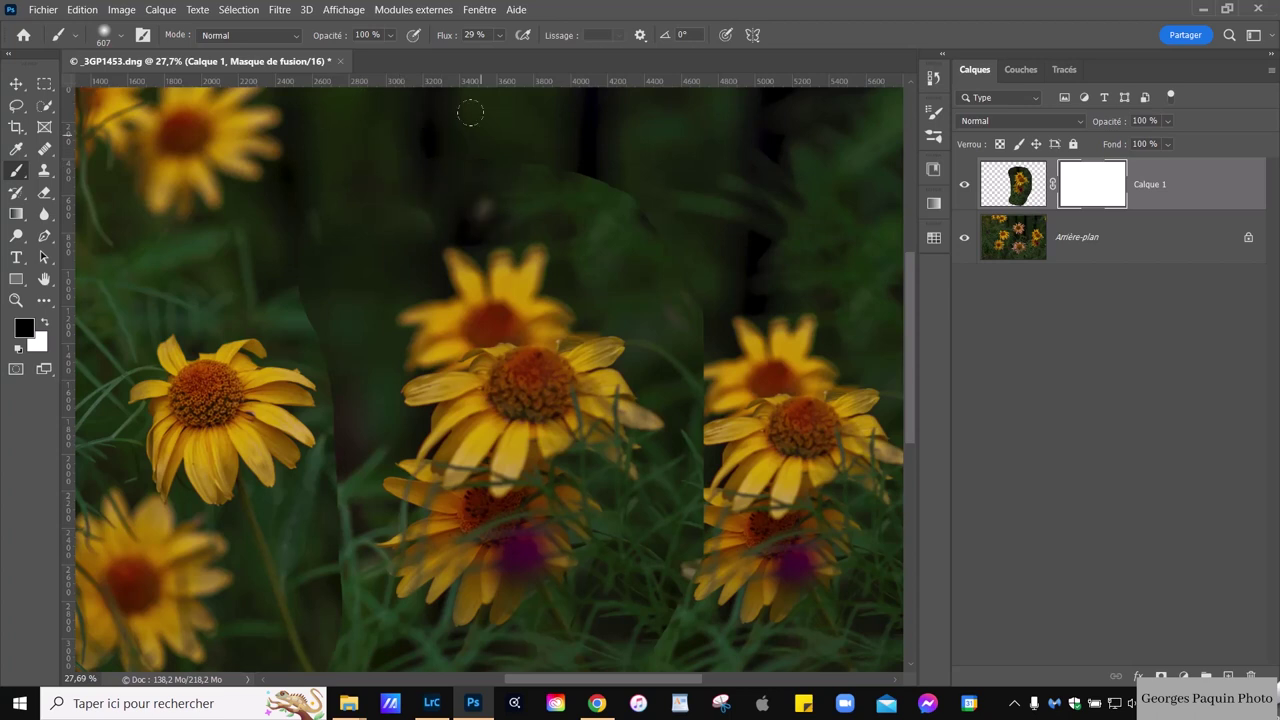
- Mask out the patch edges around and below the upper-right flower with the soft 607 px brush
click(532, 127)
right_click(643, 170)
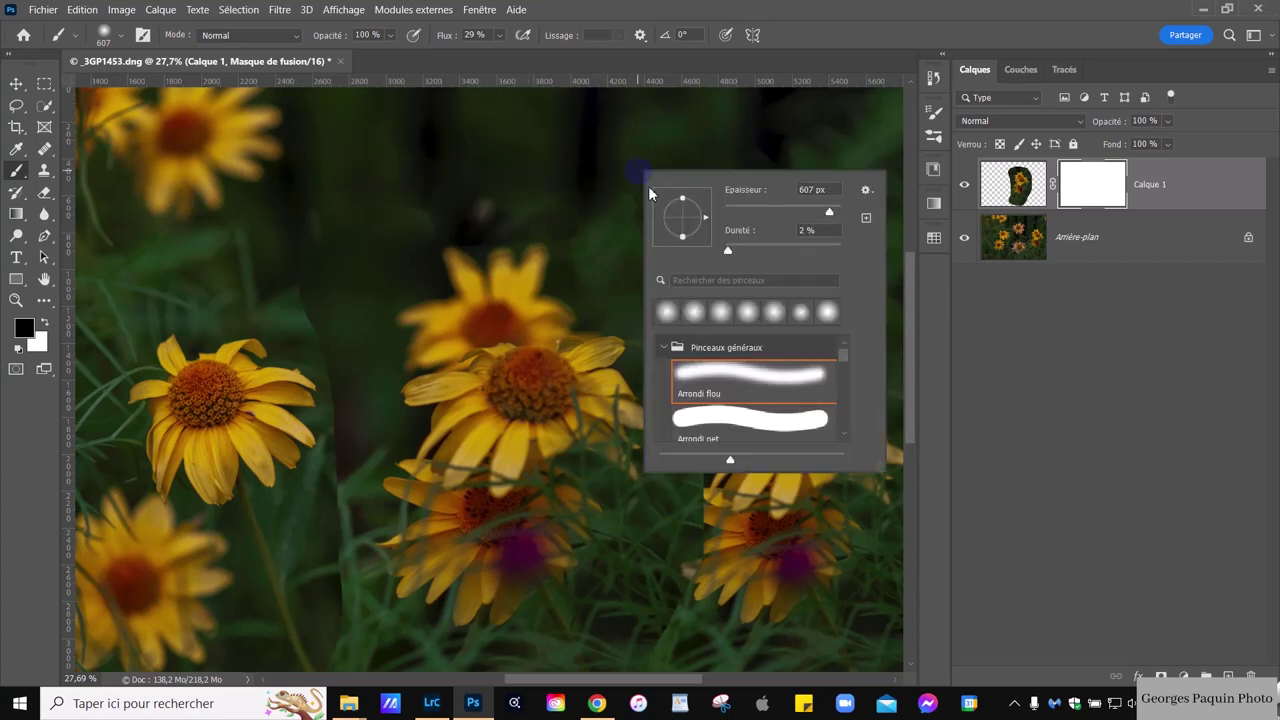
key(Escape)
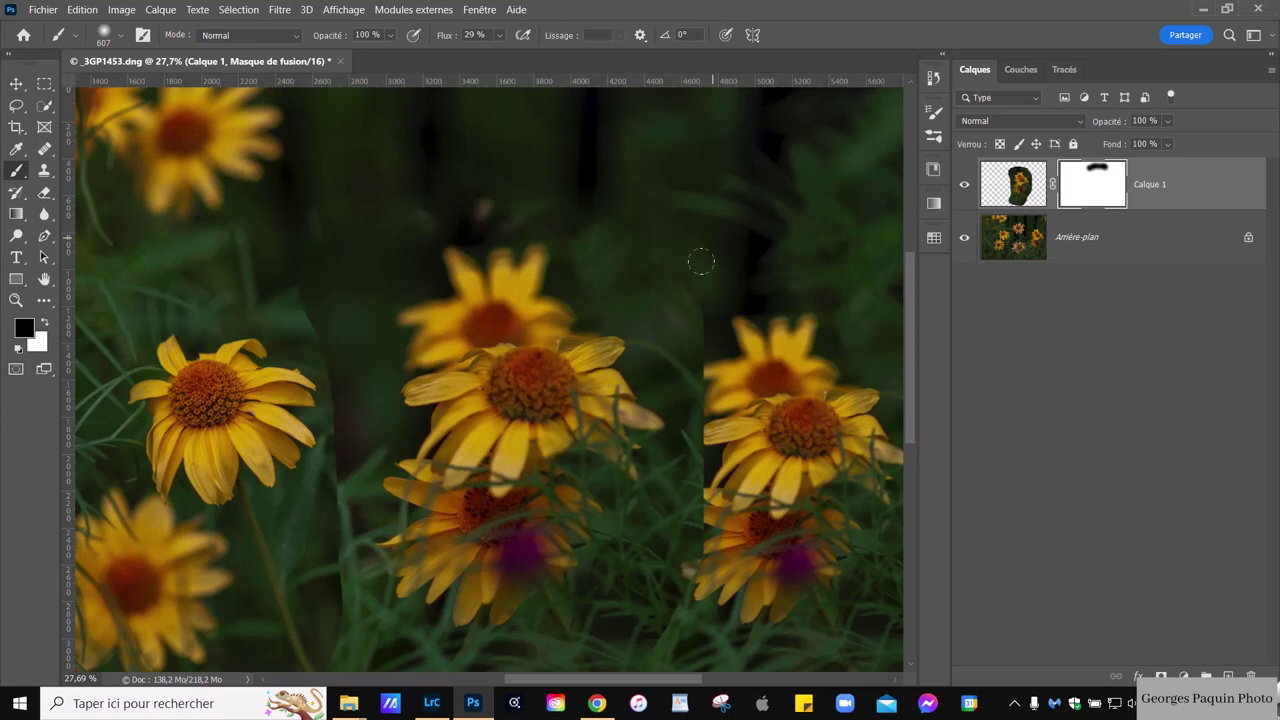
drag(779, 384, 732, 368)
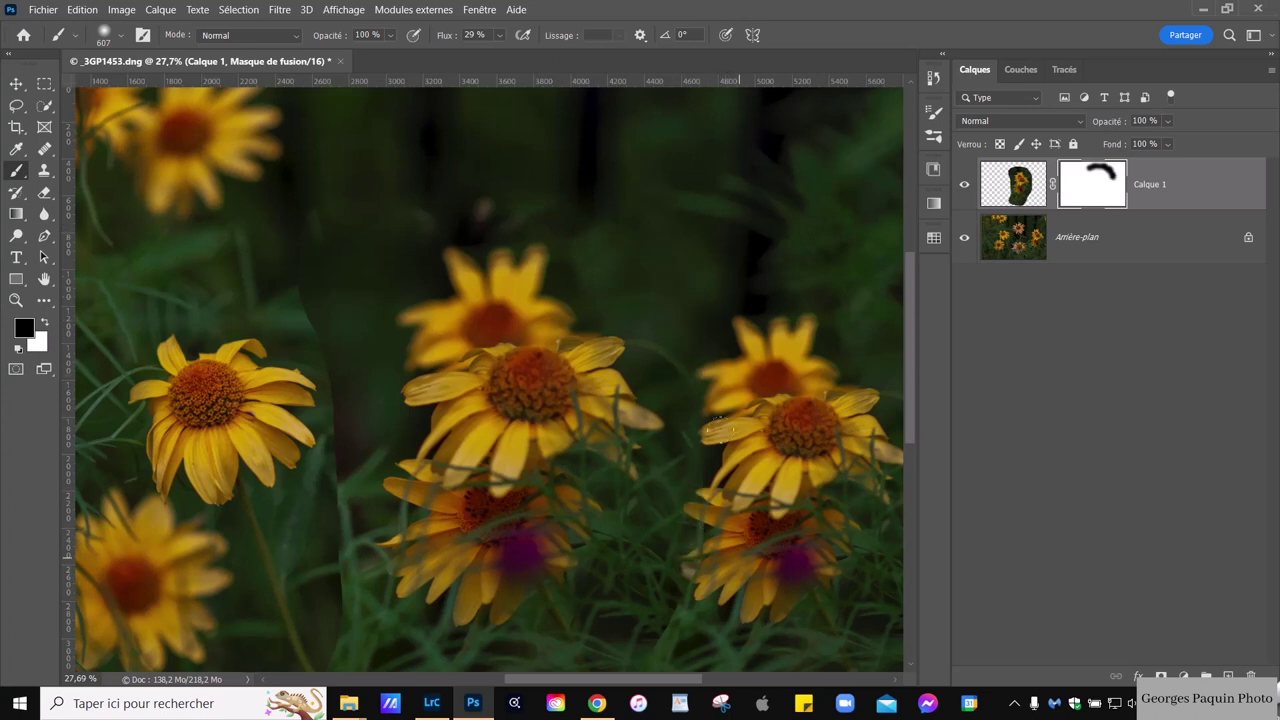
drag(786, 471, 775, 320)
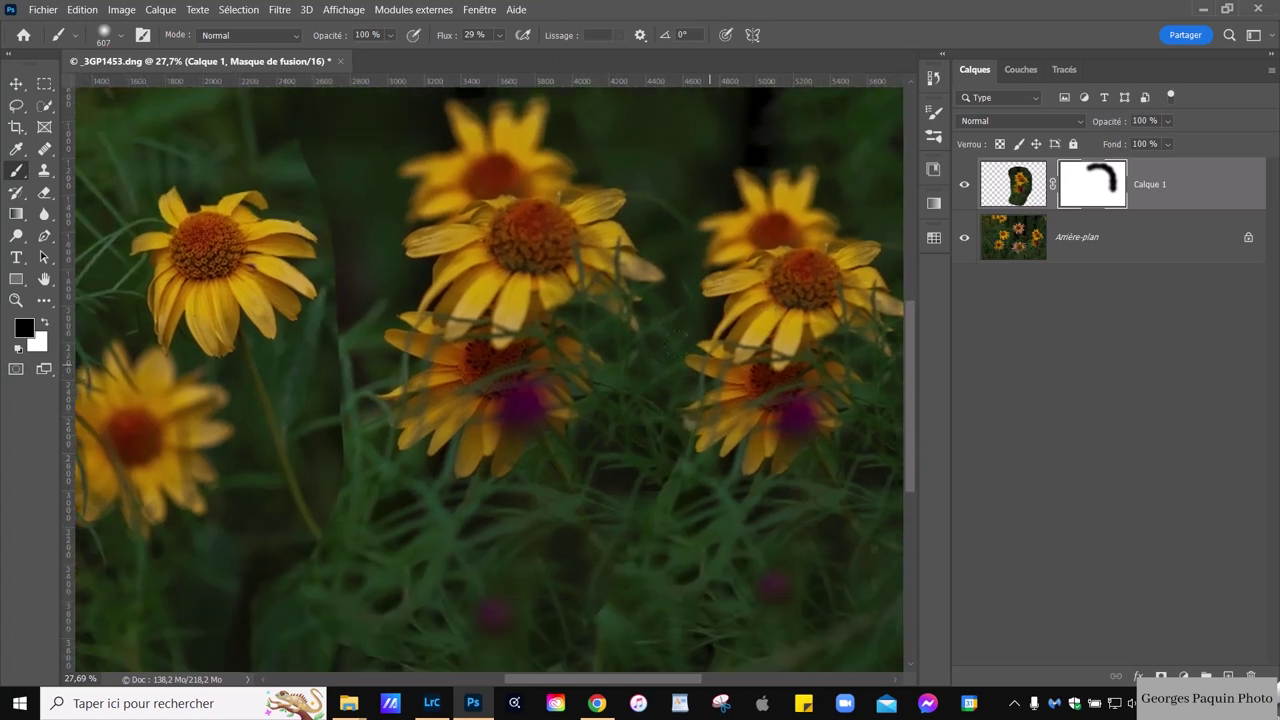
mouse_move(677, 384)
mouse_down()
mouse_move(708, 449)
mouse_move(612, 517)
mouse_up()
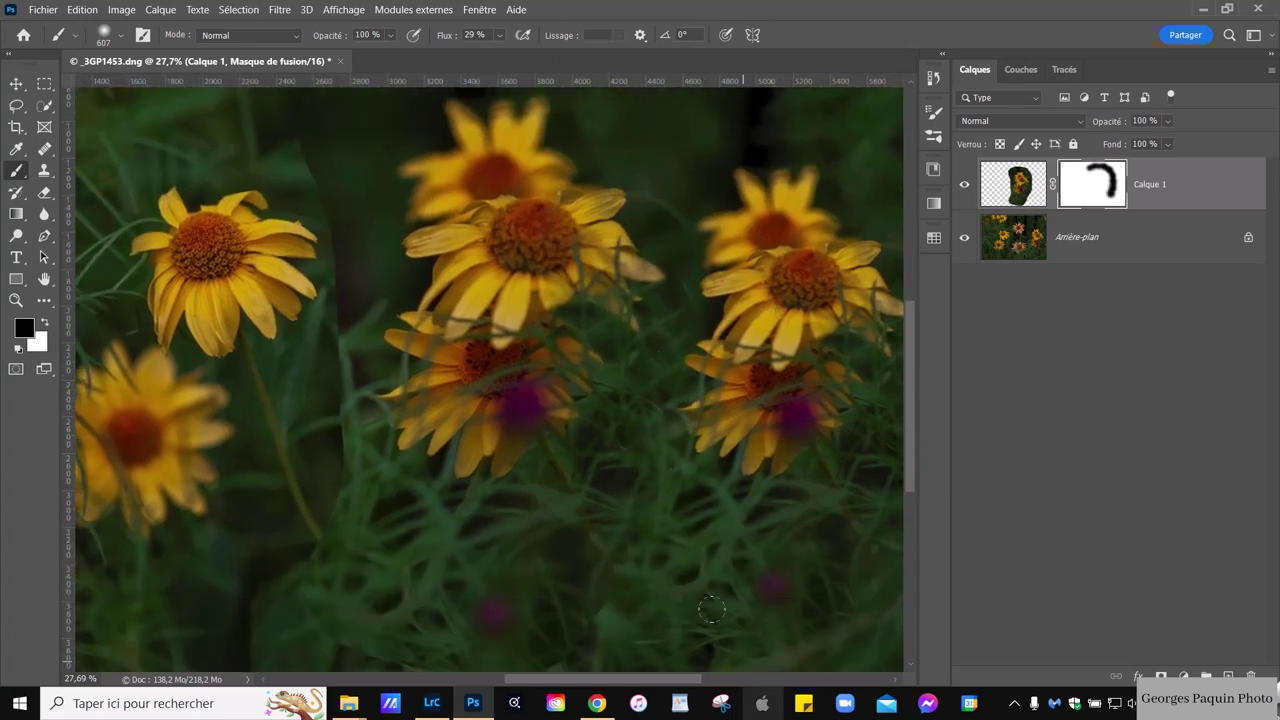
- Mask away the patch's lower and left edges so they blend into the grass
scroll(794, 511, down, 1)
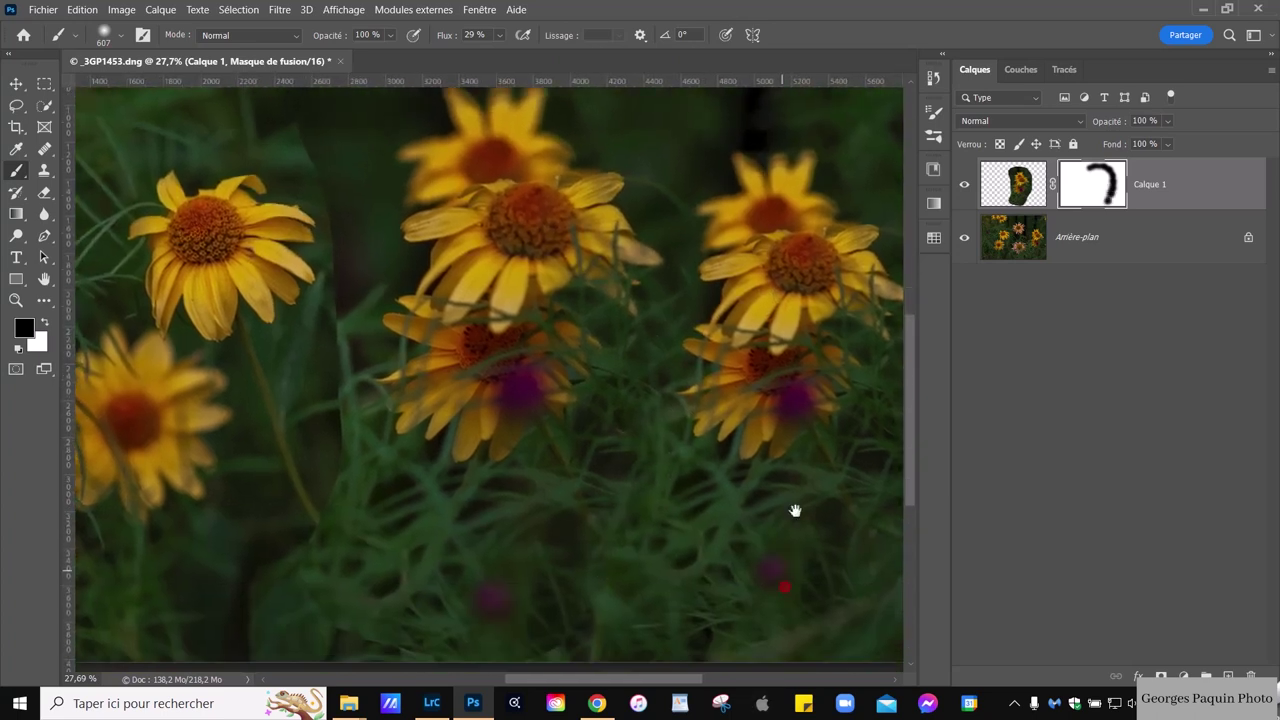
scroll(606, 491, down, 4)
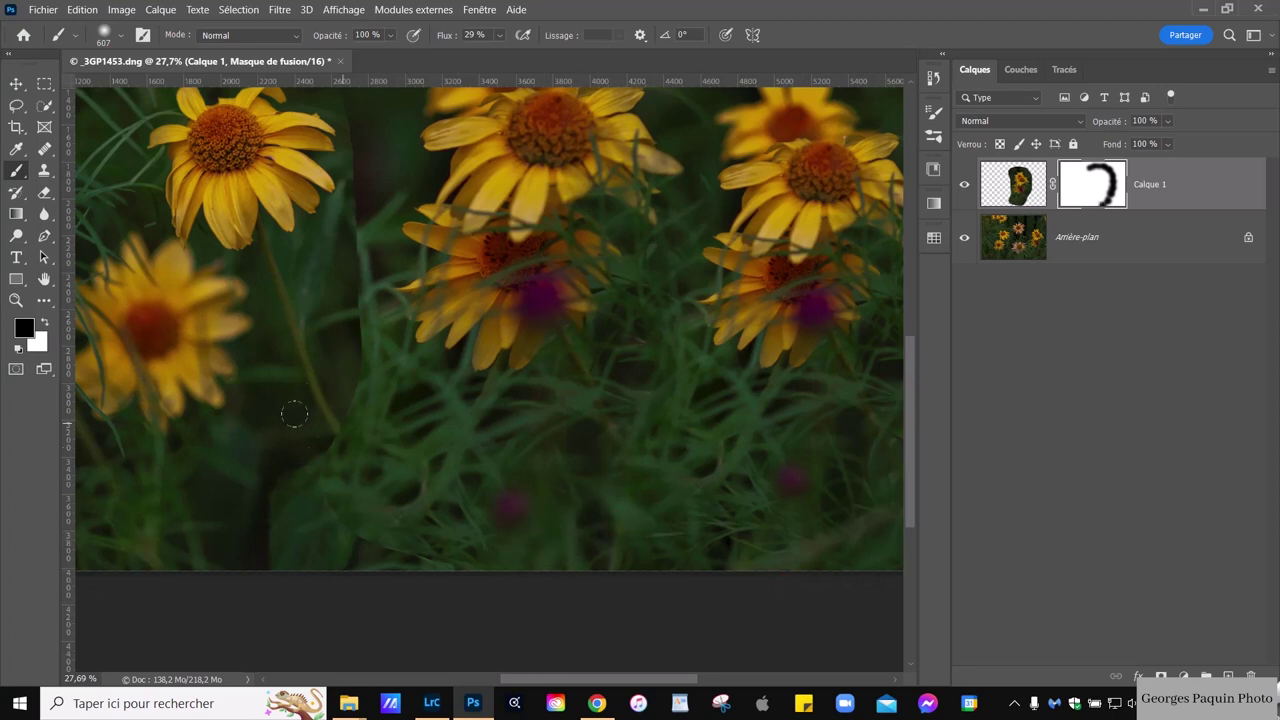
drag(427, 527, 339, 528)
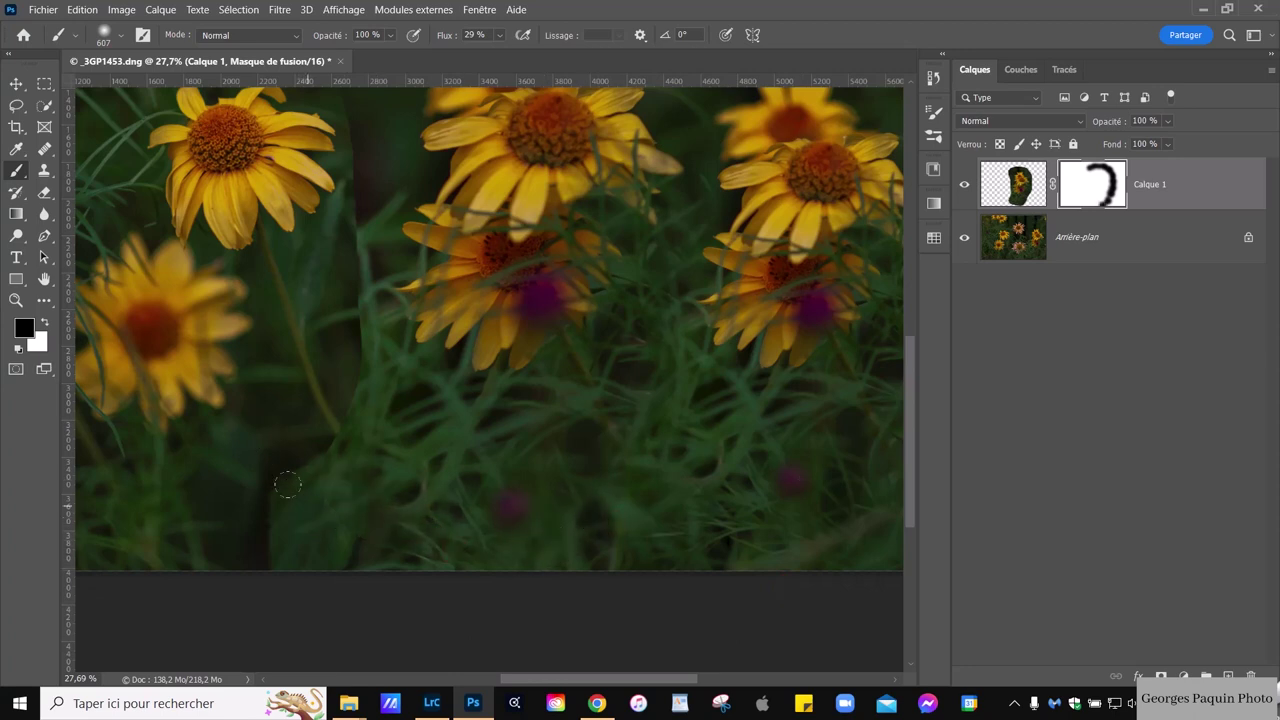
drag(378, 392, 331, 248)
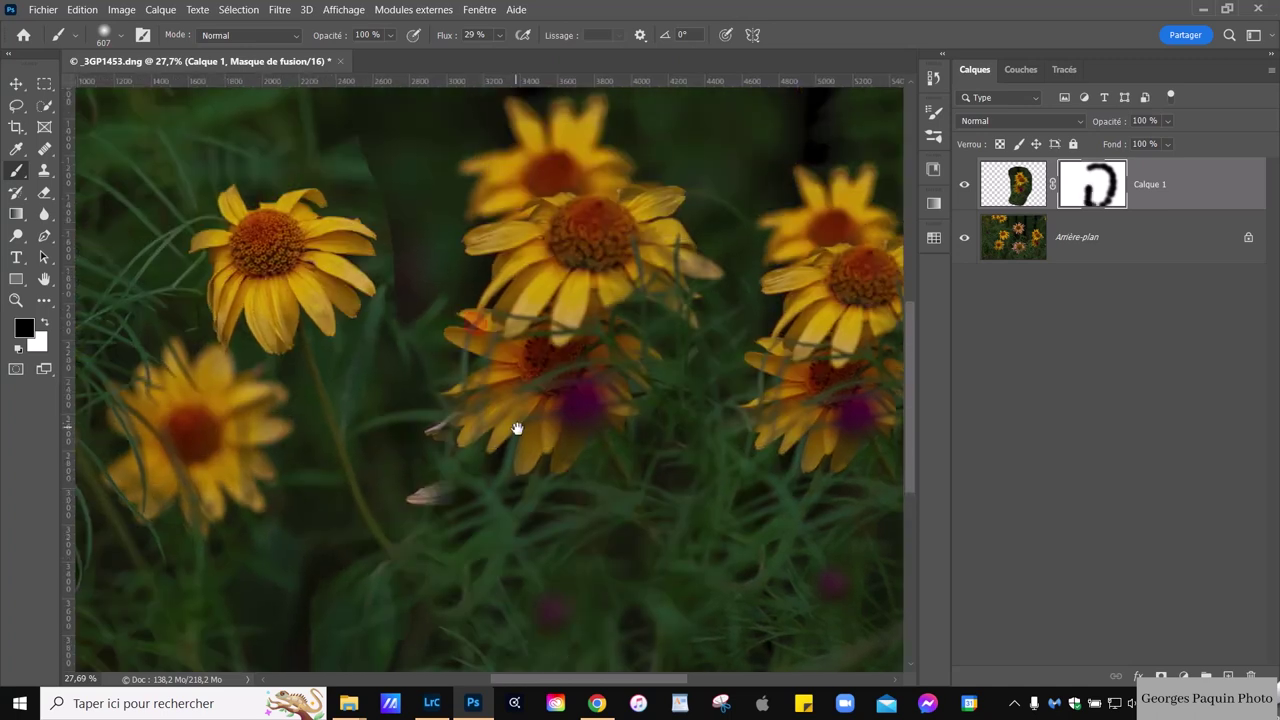
drag(317, 282, 357, 382)
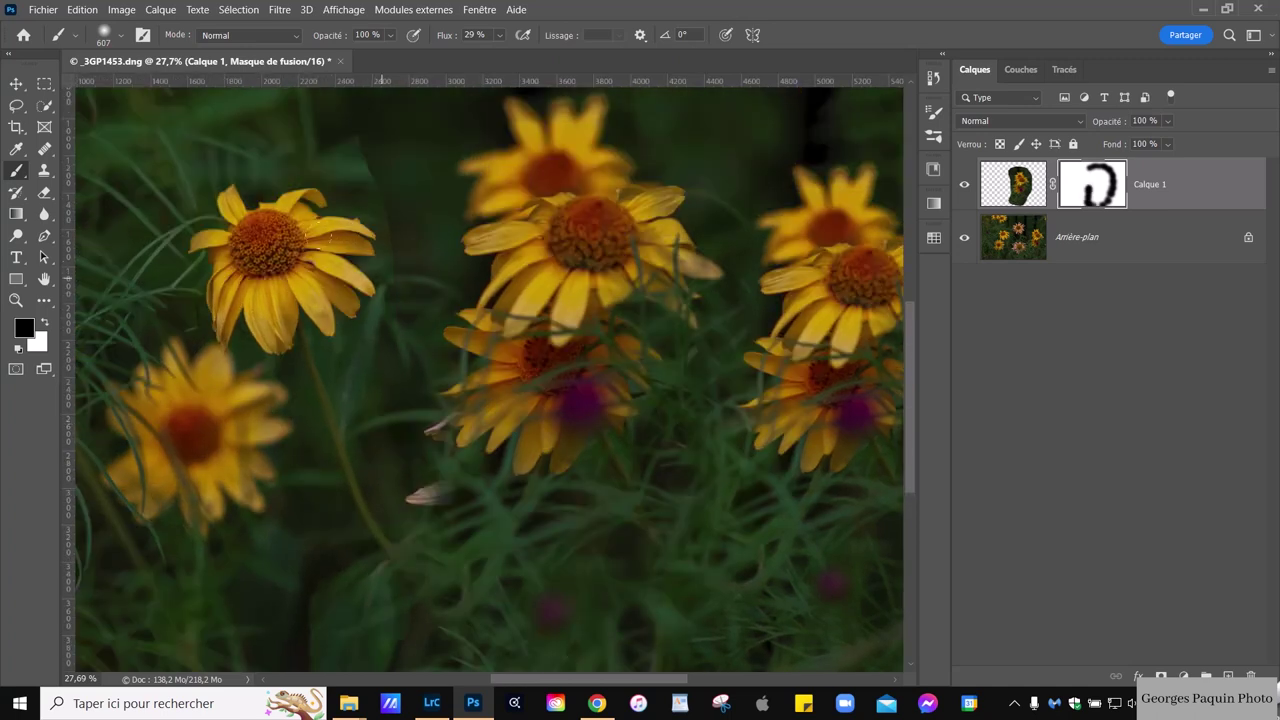
drag(489, 297, 489, 387)
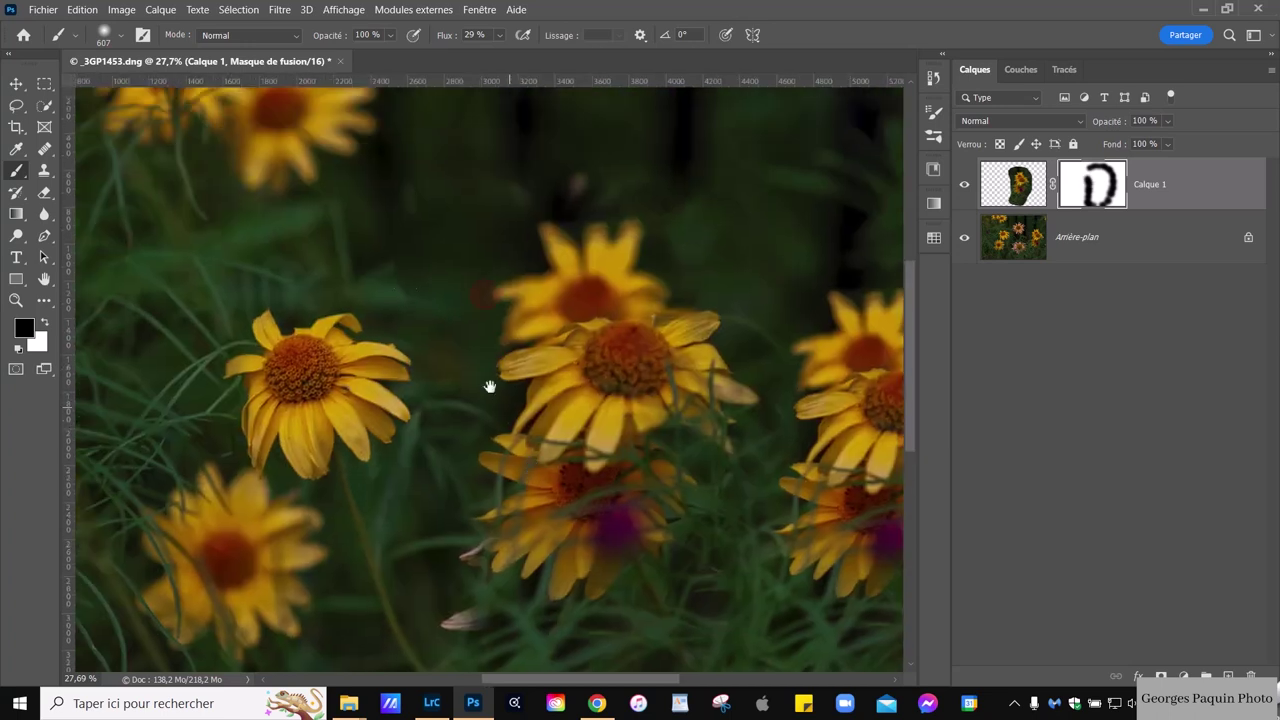
- Pan and zoom out to review the blended patch across the whole photo
drag(465, 250, 515, 380)
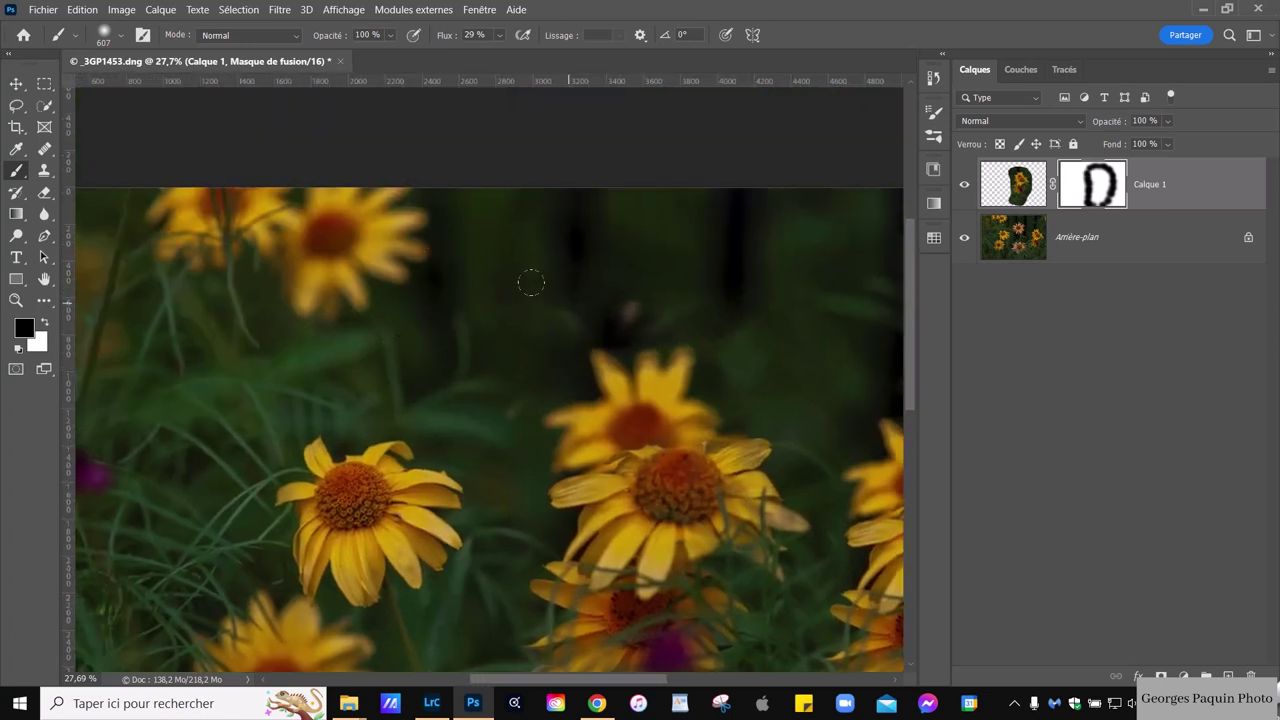
scroll(668, 289, down, 3)
mouse_move(754, 517)
mouse_down()
mouse_move(629, 306)
mouse_move(663, 403)
mouse_up()
scroll(625, 300, down, 1)
scroll(628, 300, up, 1)
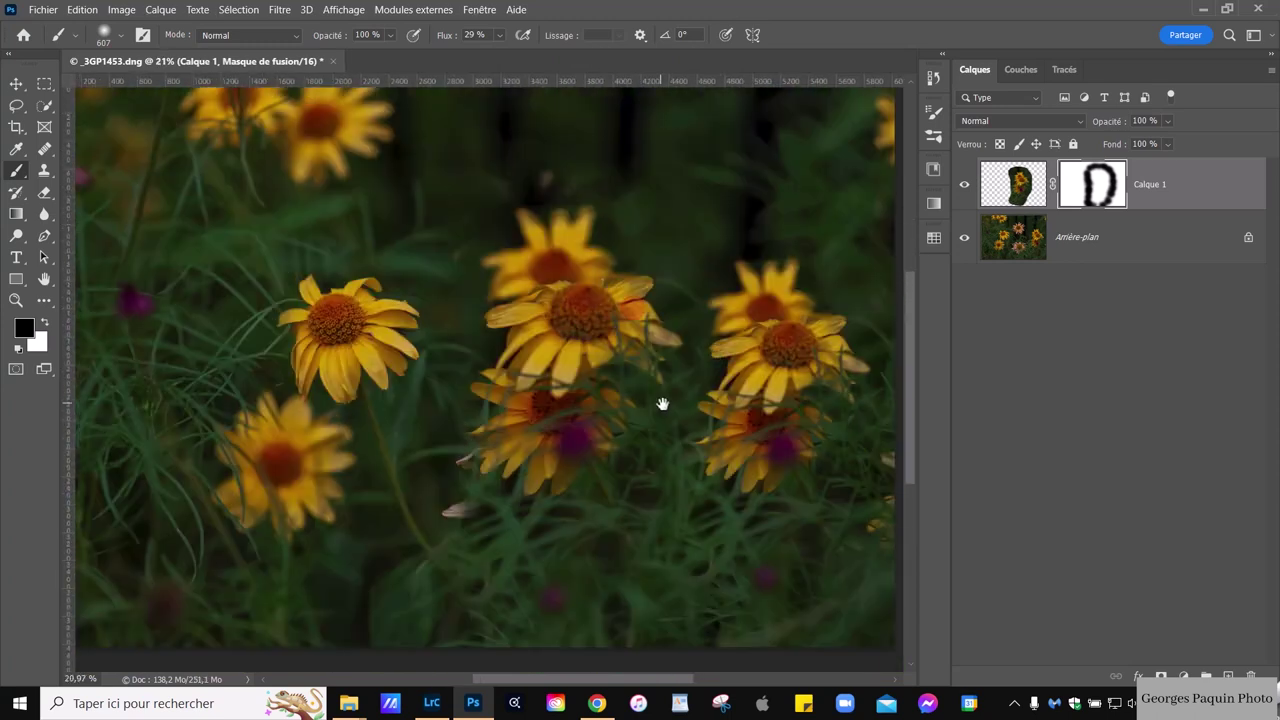
scroll(646, 387, down, 1)
key(space)
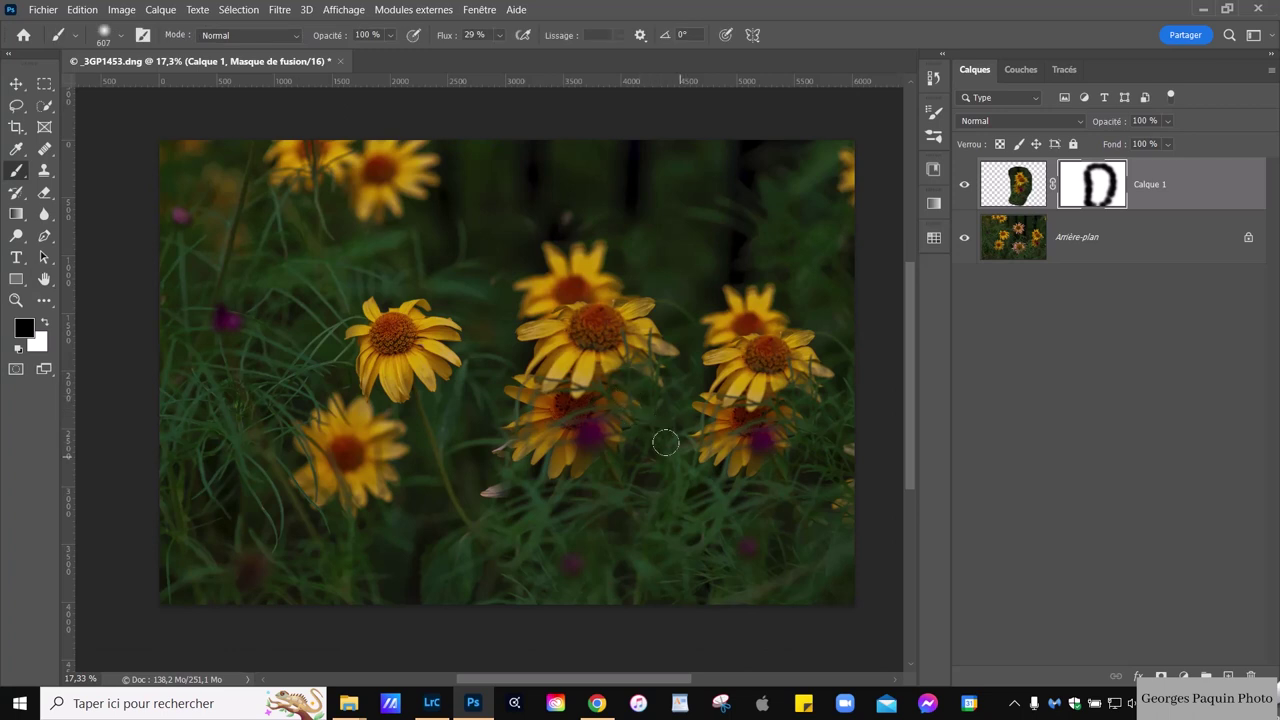
key(space)
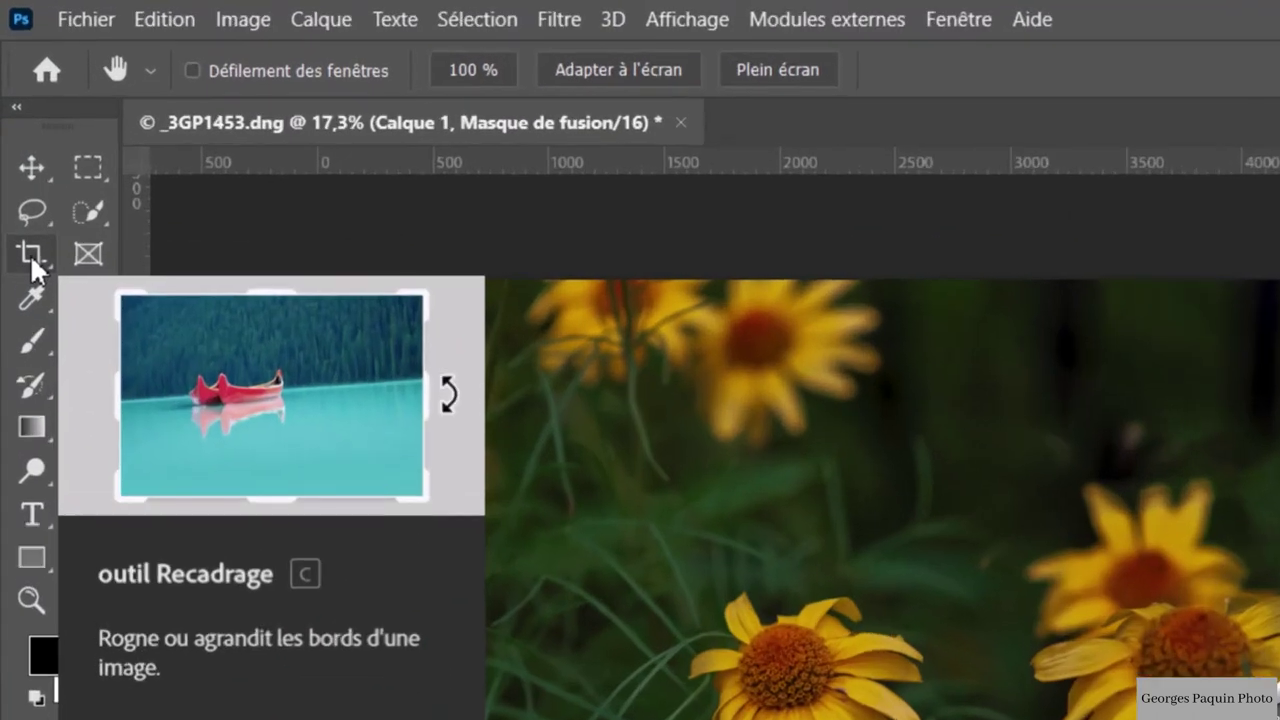
- Crop the photo to a 1:1 square, shifting the image right to frame the flowers
click(30, 254)
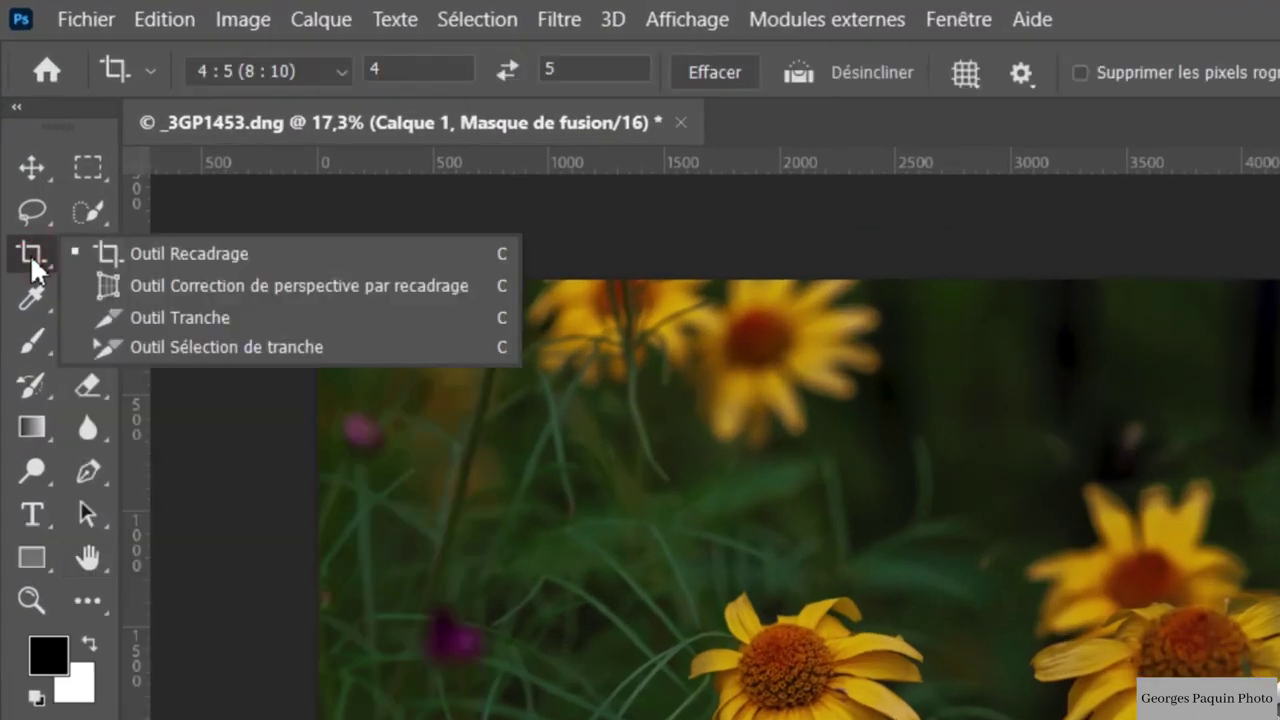
click(284, 72)
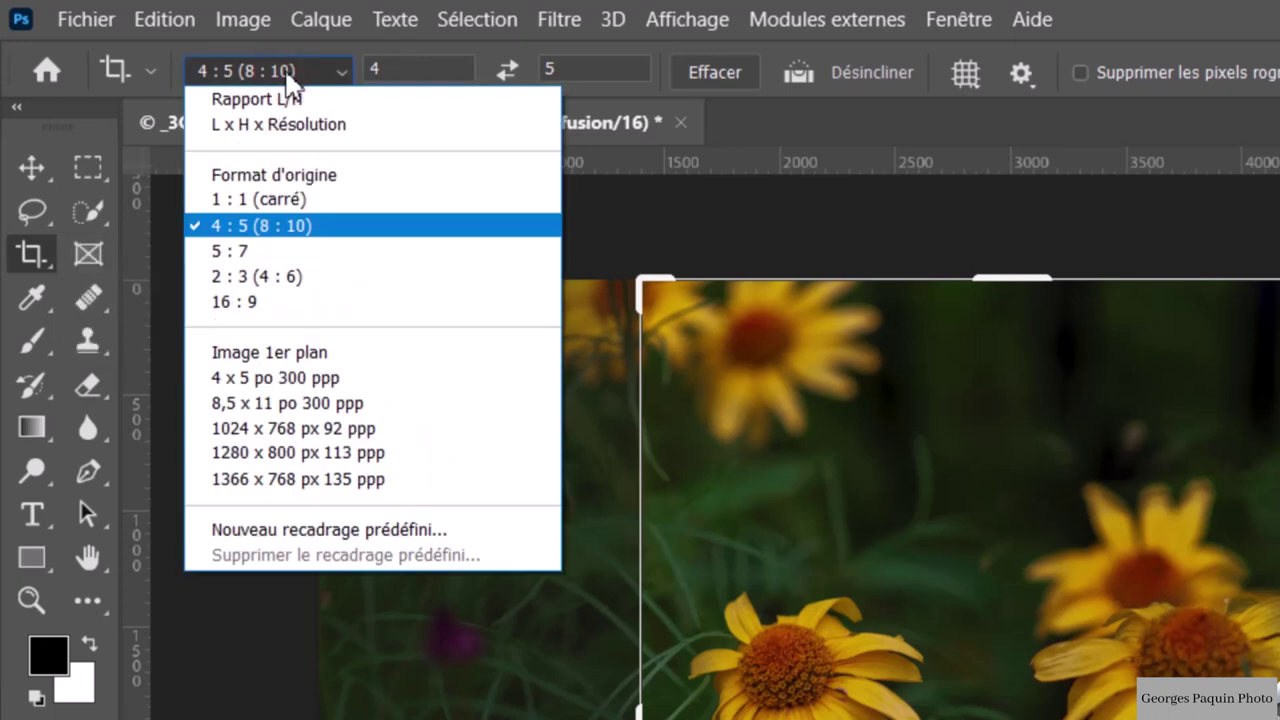
click(270, 200)
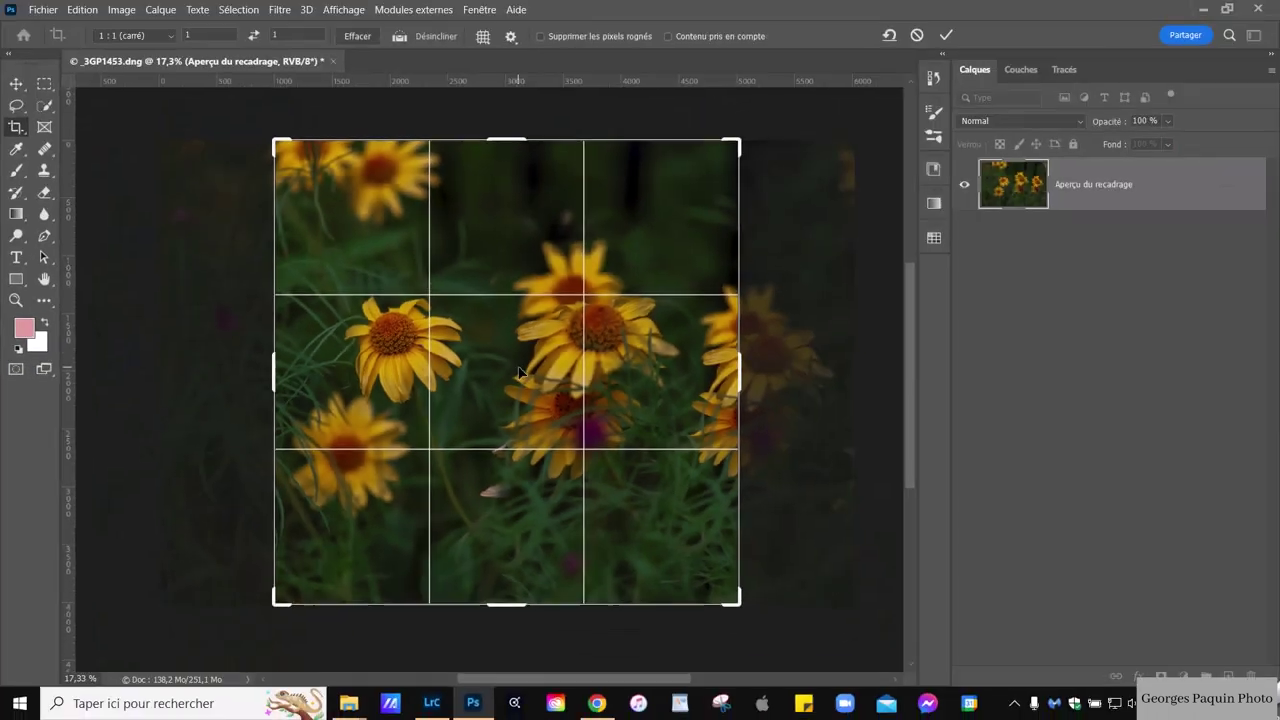
drag(508, 376, 548, 378)
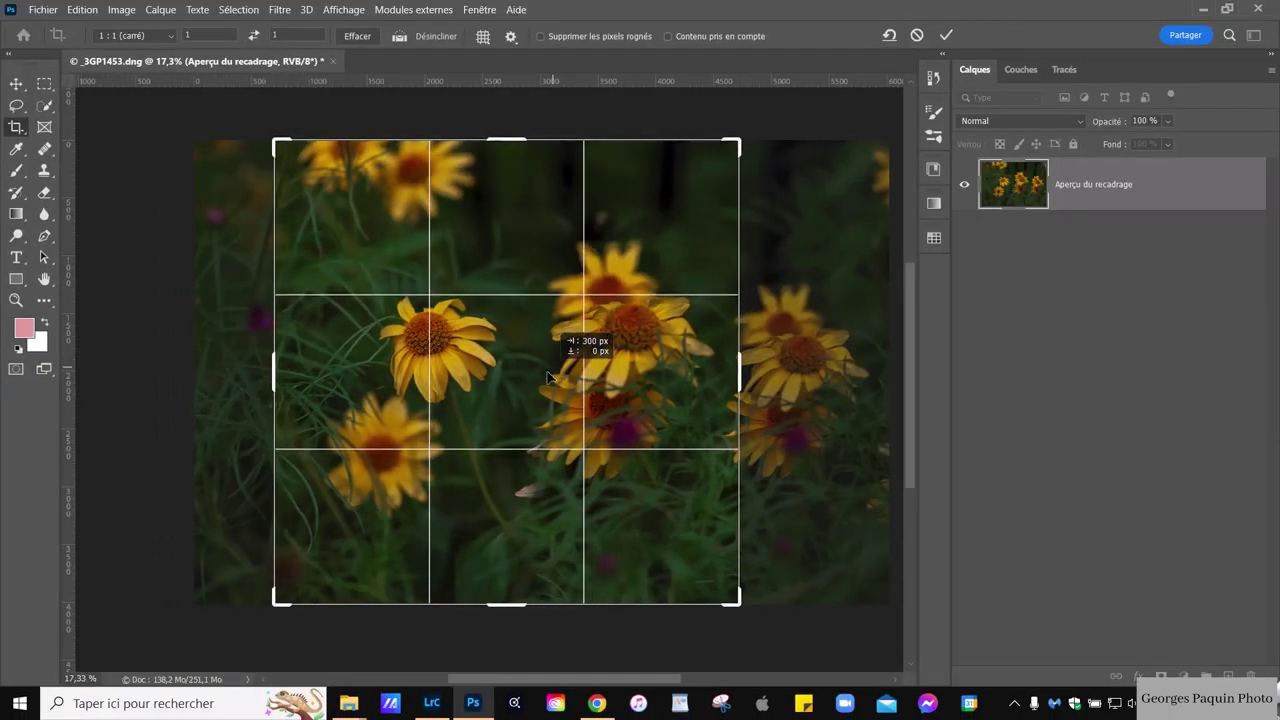
drag(548, 378, 551, 379)
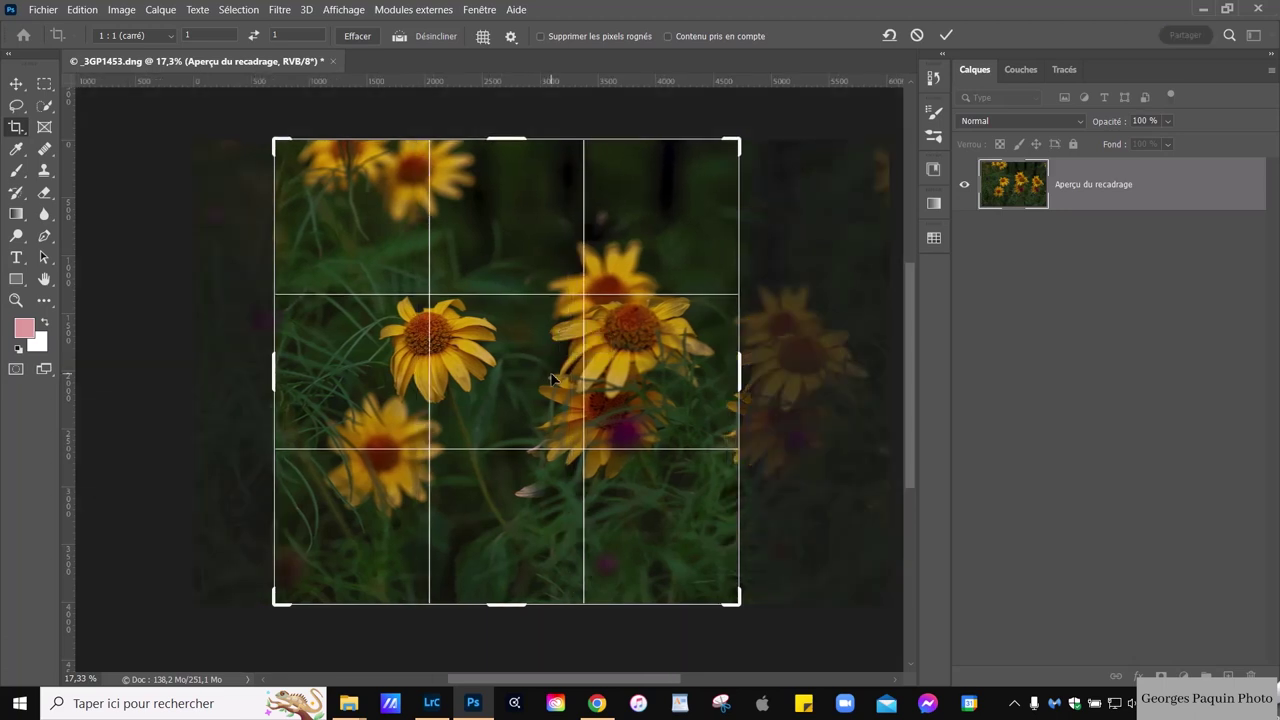
click(946, 36)
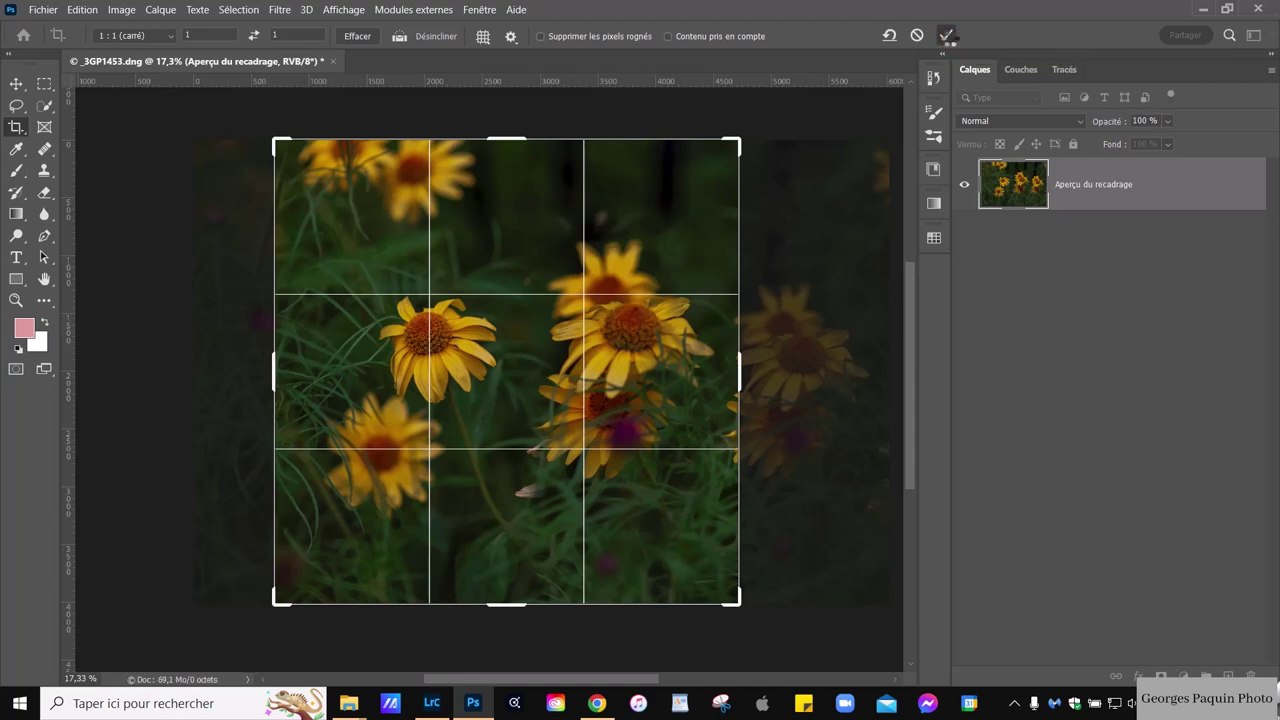
- Zoom into the patch area and toggle Calque 1 off and on to compare with the original
key(h)
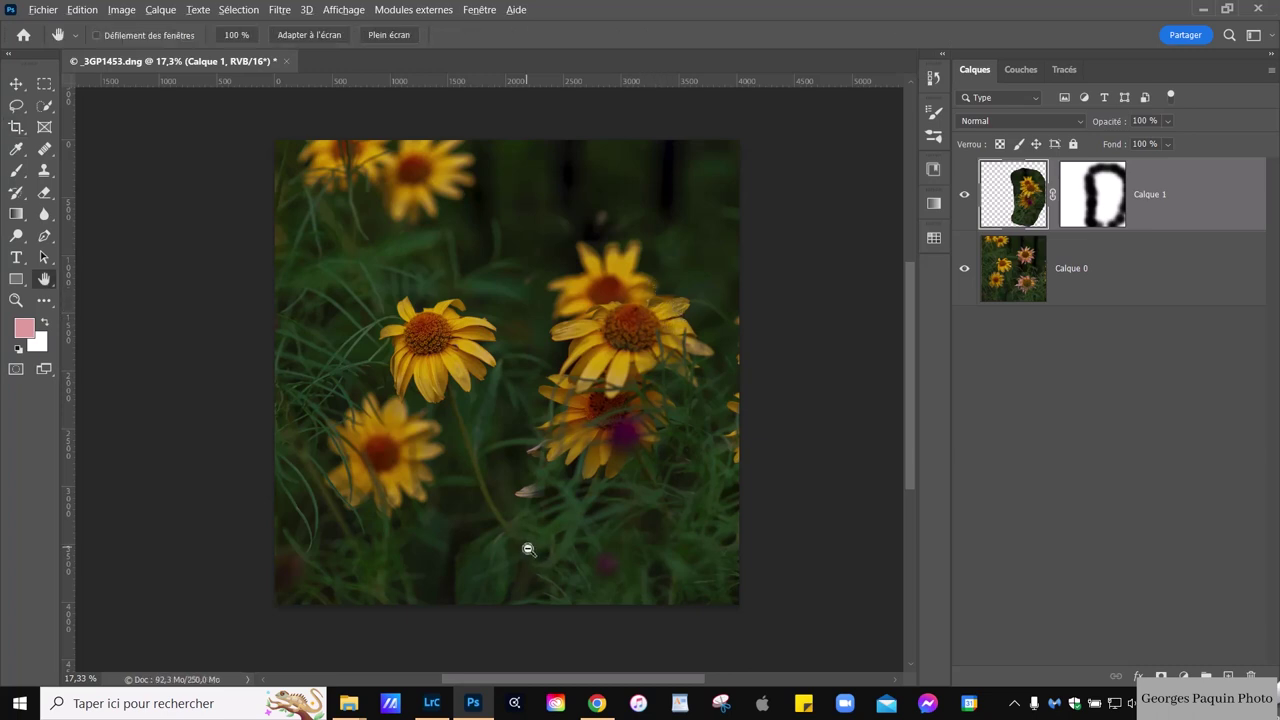
scroll(528, 550, up, 1)
scroll(528, 550, up, 3)
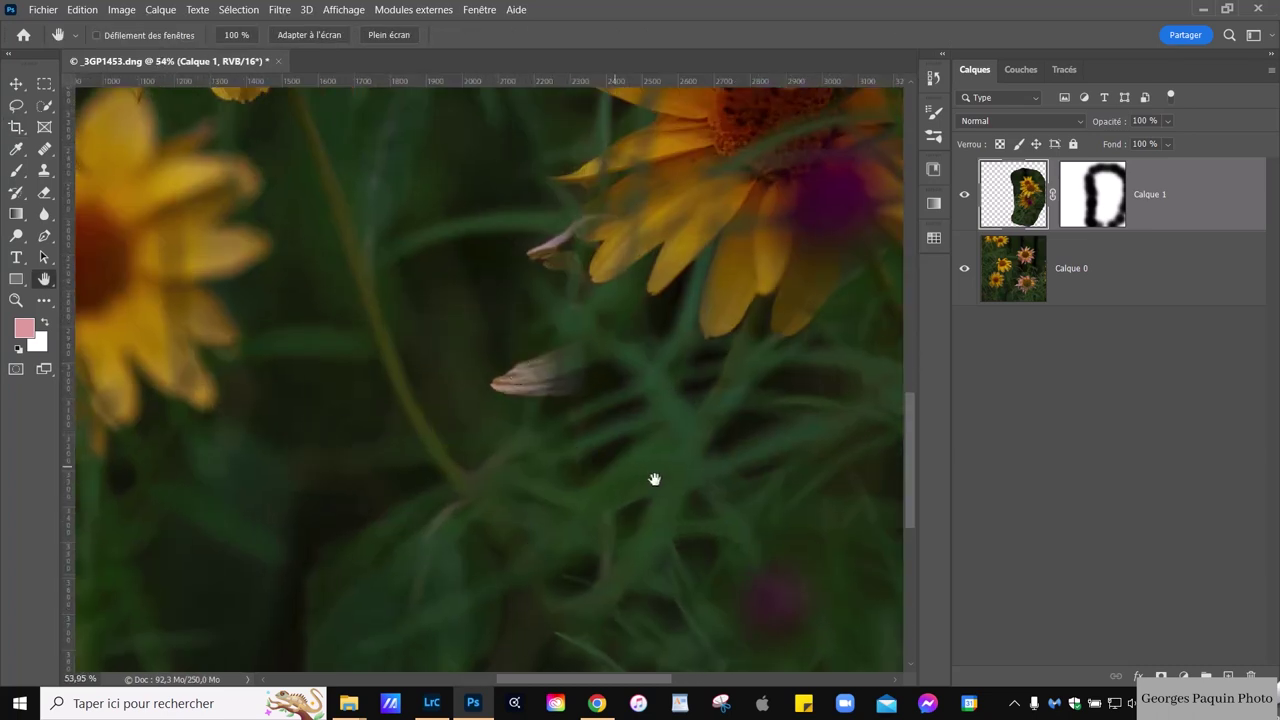
drag(607, 410, 580, 486)
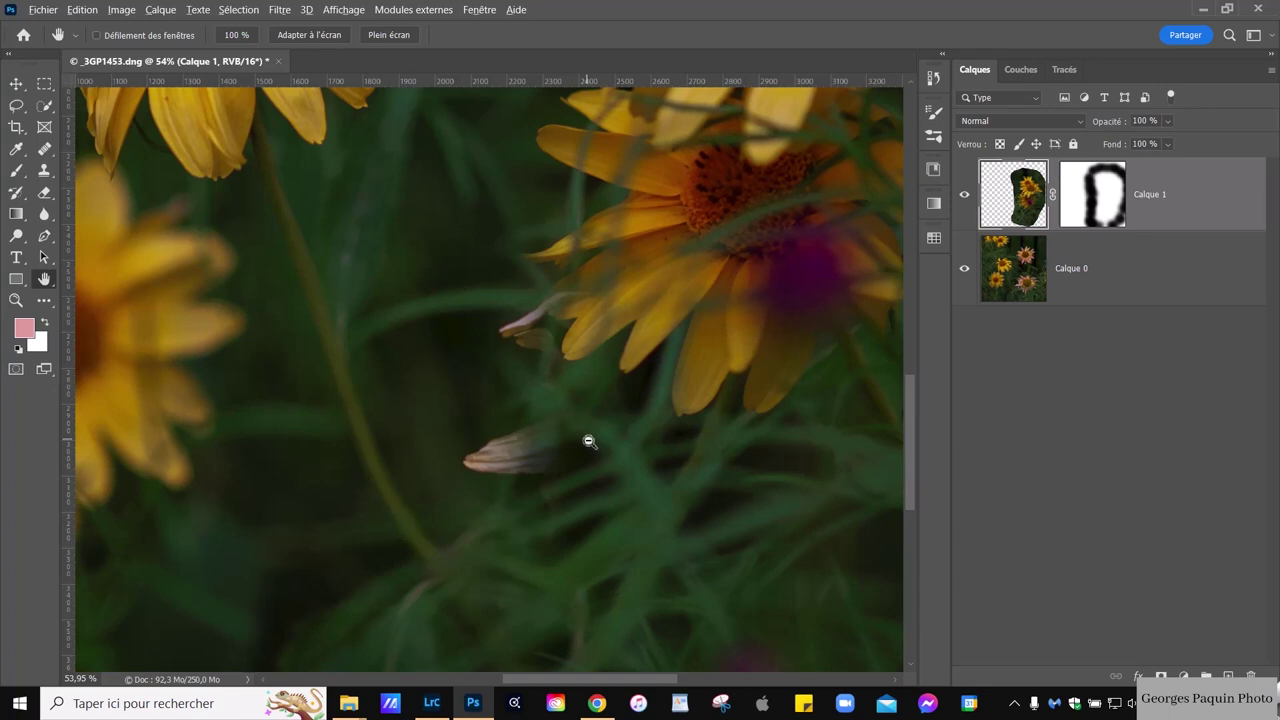
alt+scroll(586, 448, down, 3)
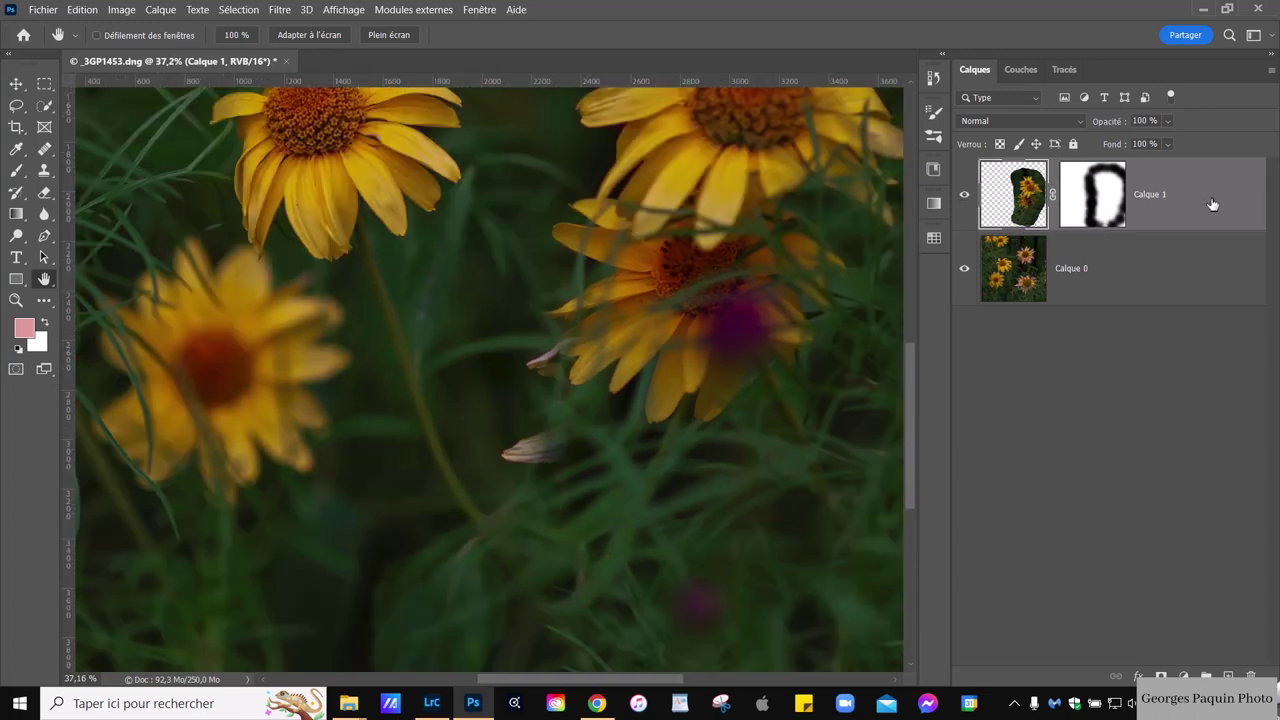
click(966, 196)
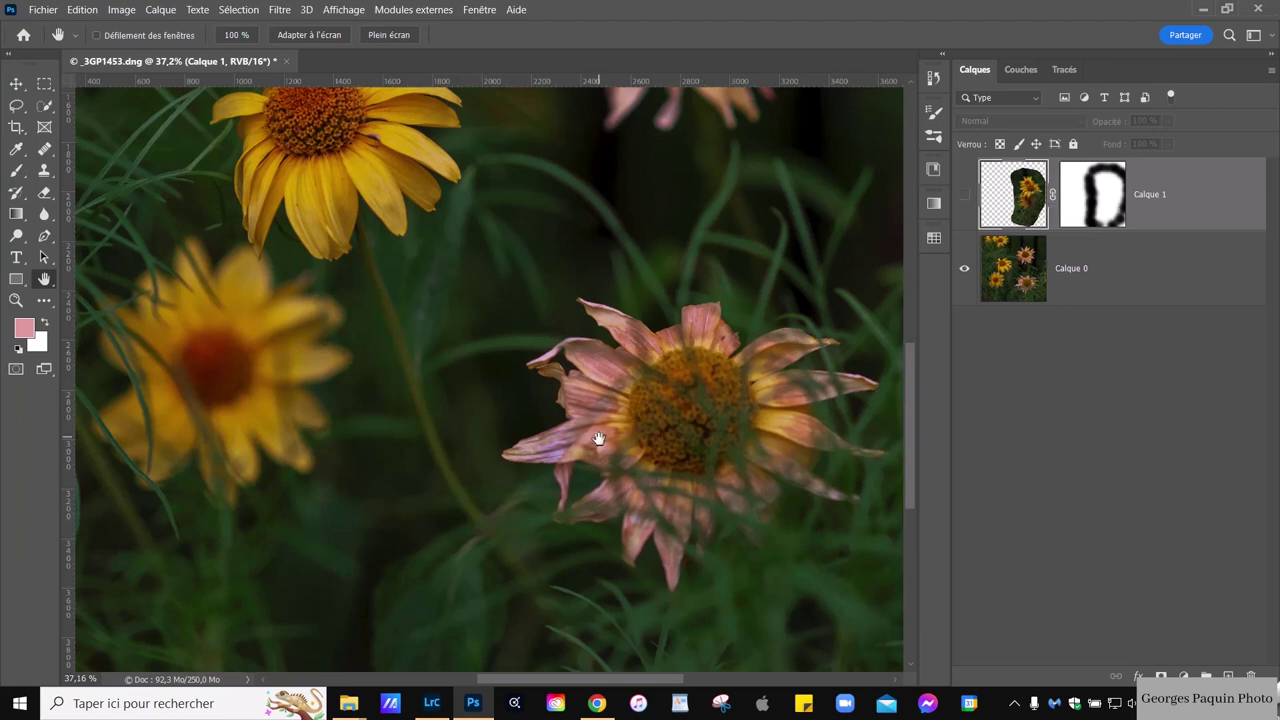
click(965, 196)
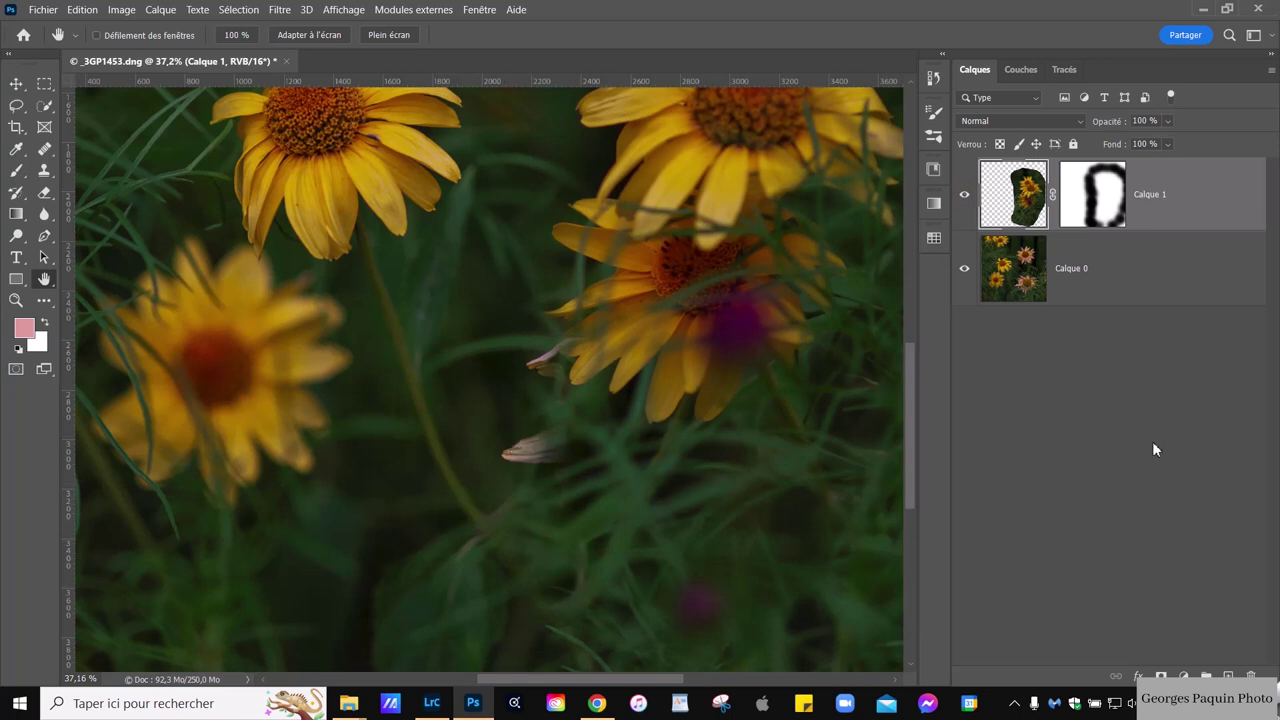
- Add an empty Calque 2 and set the Clone Stamp to sample 'Actif et inférieurs'
click(1228, 676)
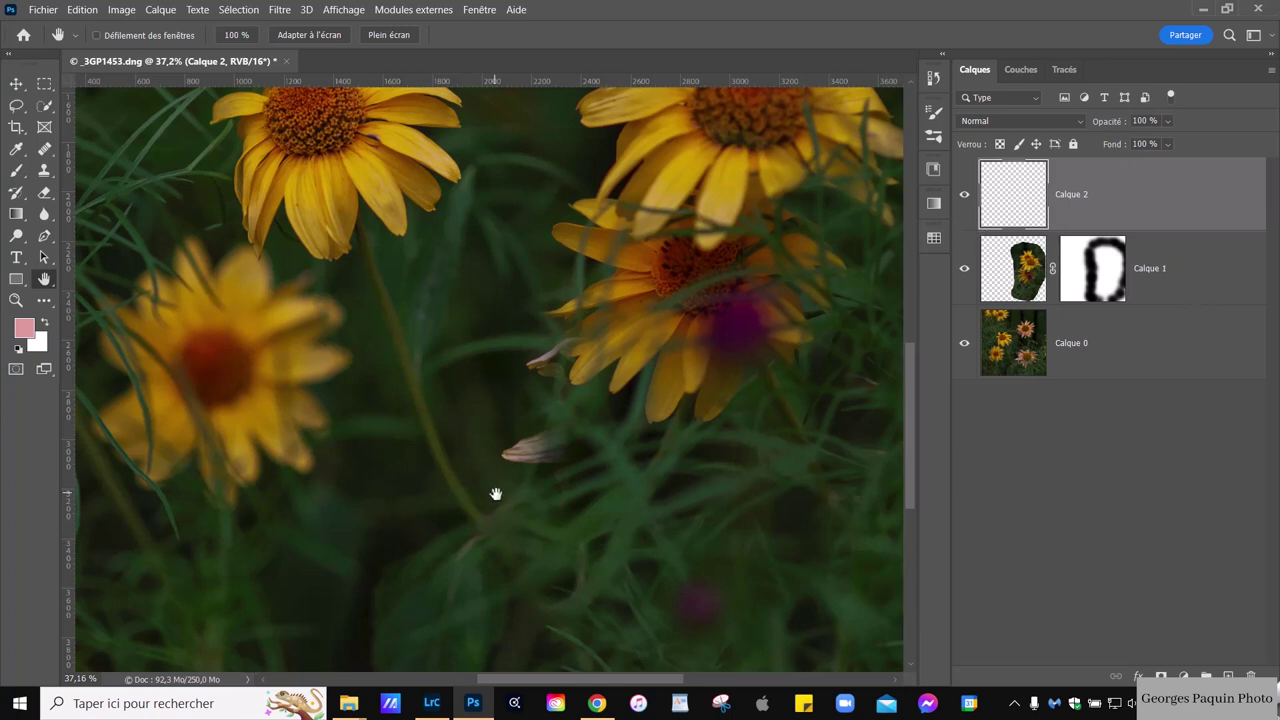
click(44, 171)
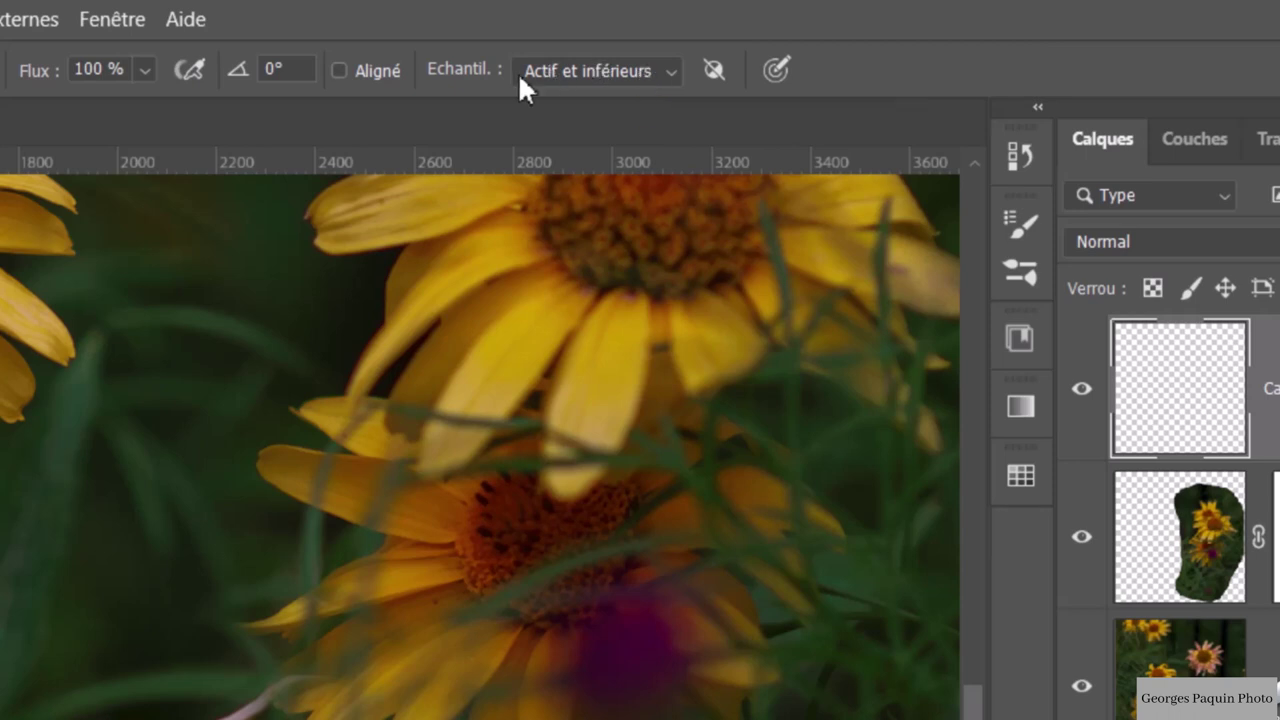
click(597, 75)
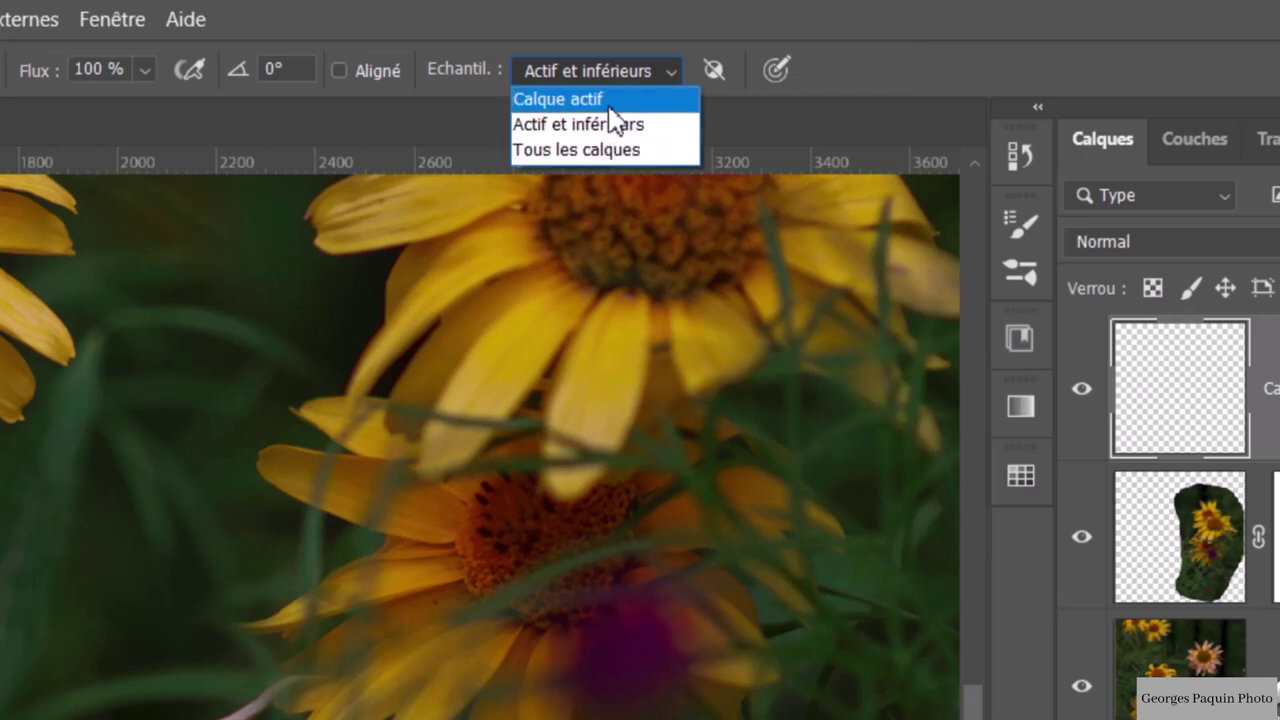
click(610, 100)
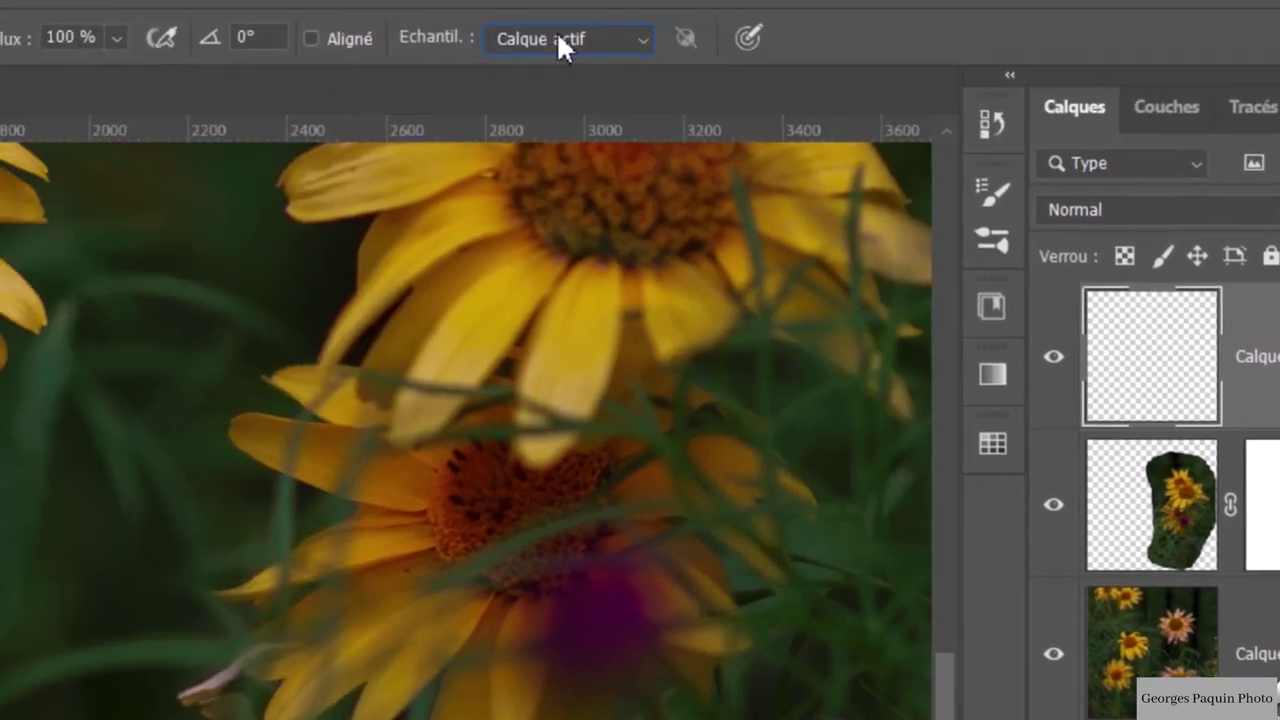
click(640, 62)
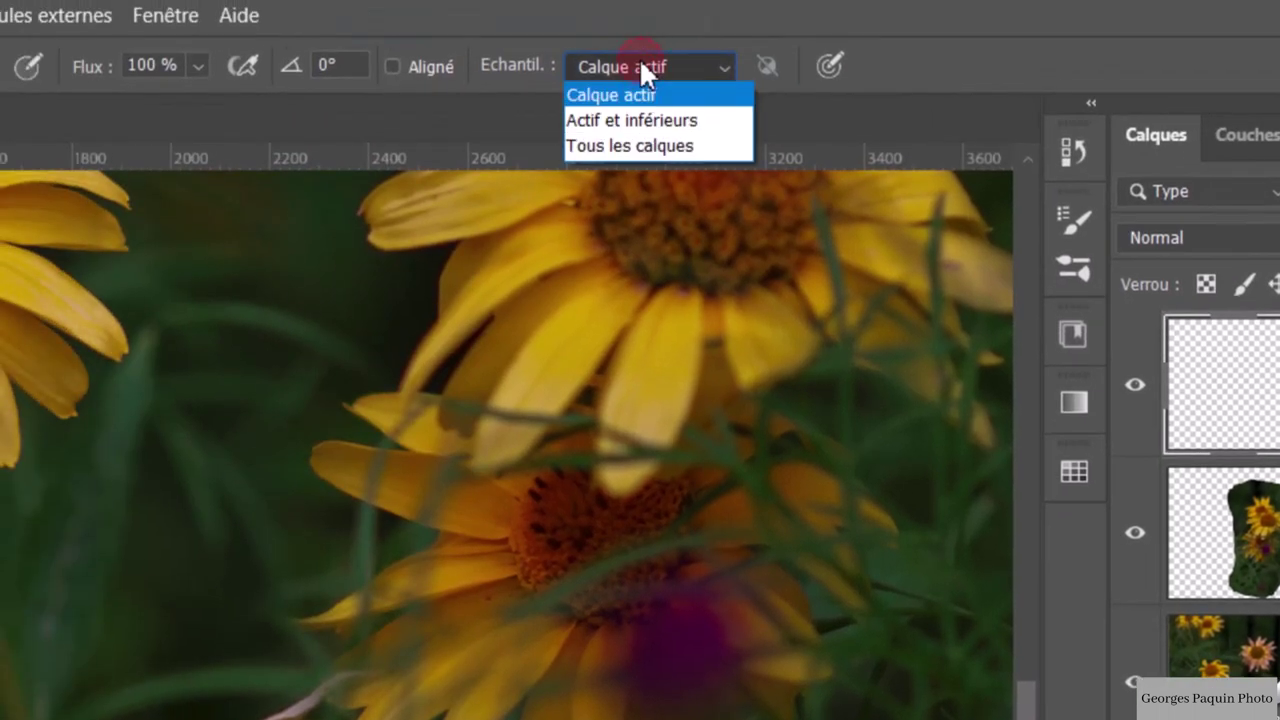
click(652, 128)
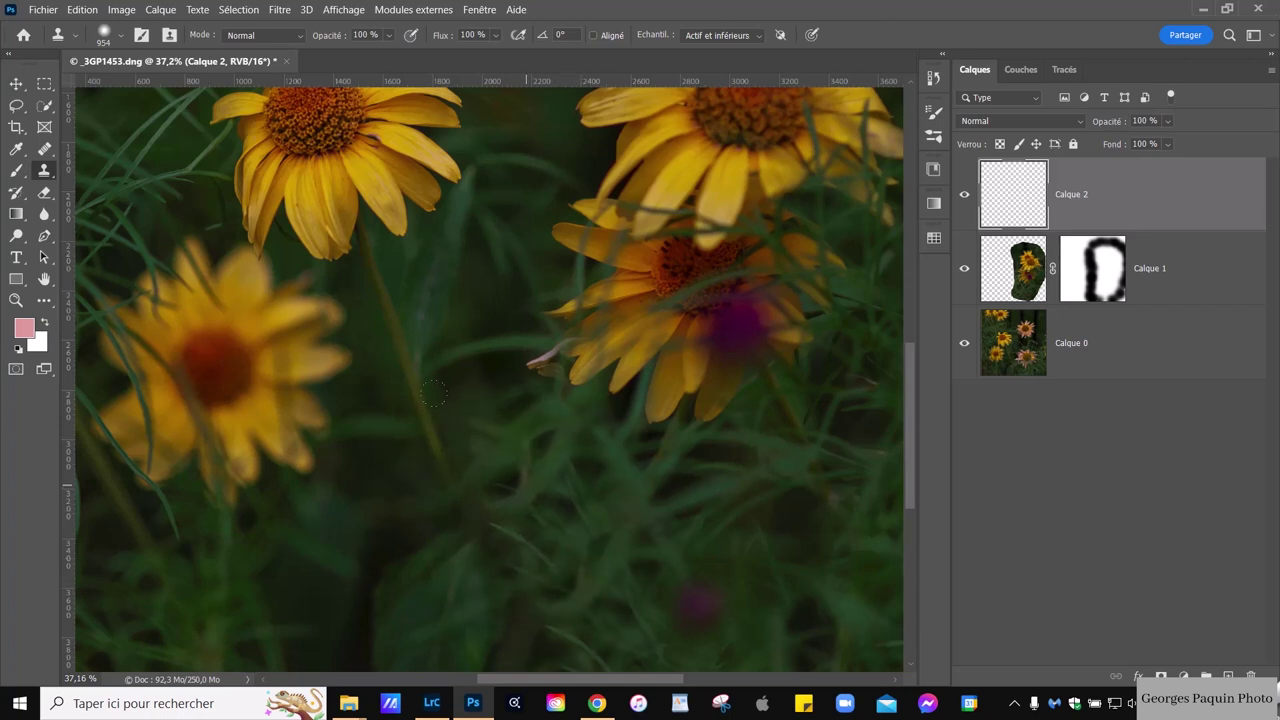
- Set the clone source on nearby grass and stamp a first dab of cloned grass
alt+click(524, 484)
click(520, 555)
scroll(594, 525, down, 2)
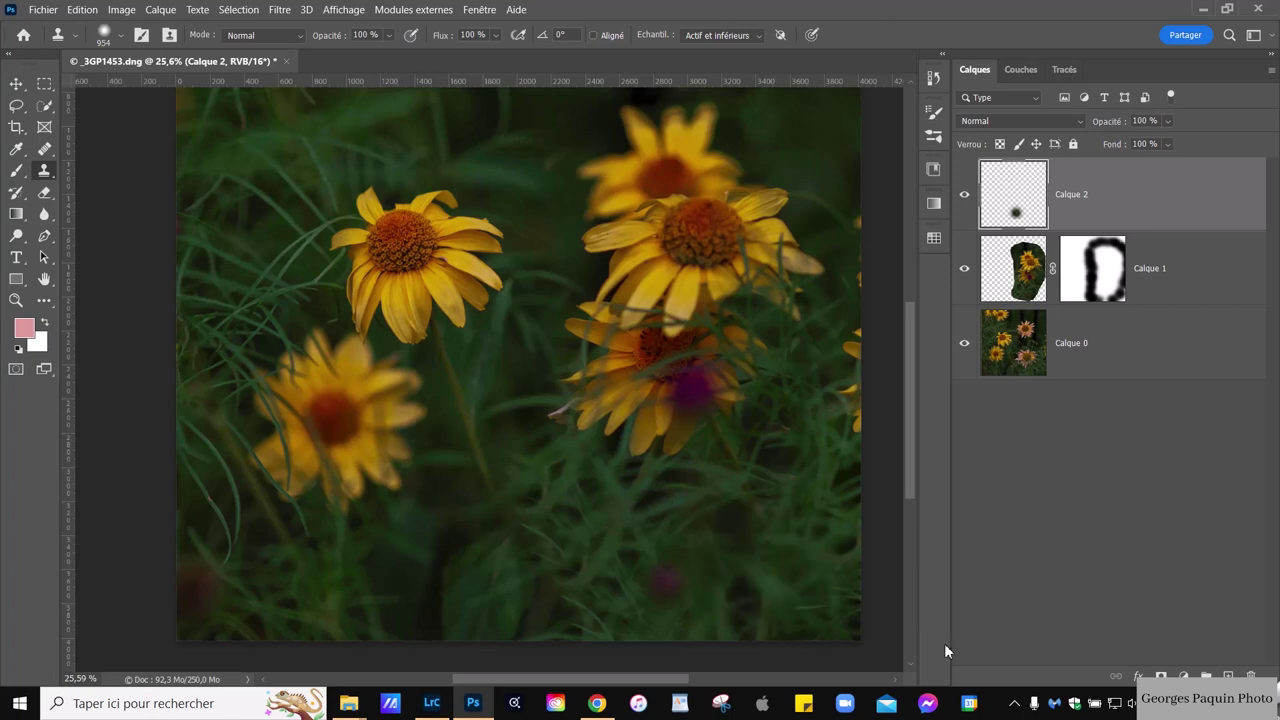
scroll(586, 437, up, 2)
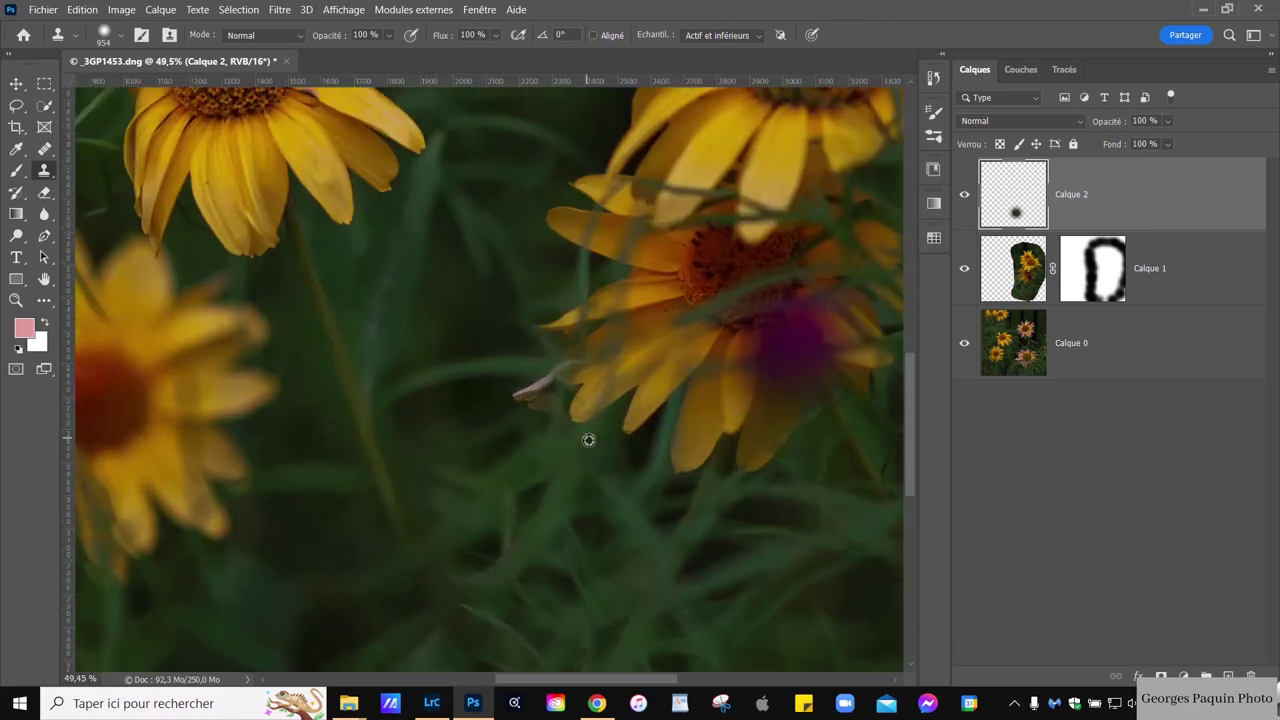
scroll(586, 437, up, 2)
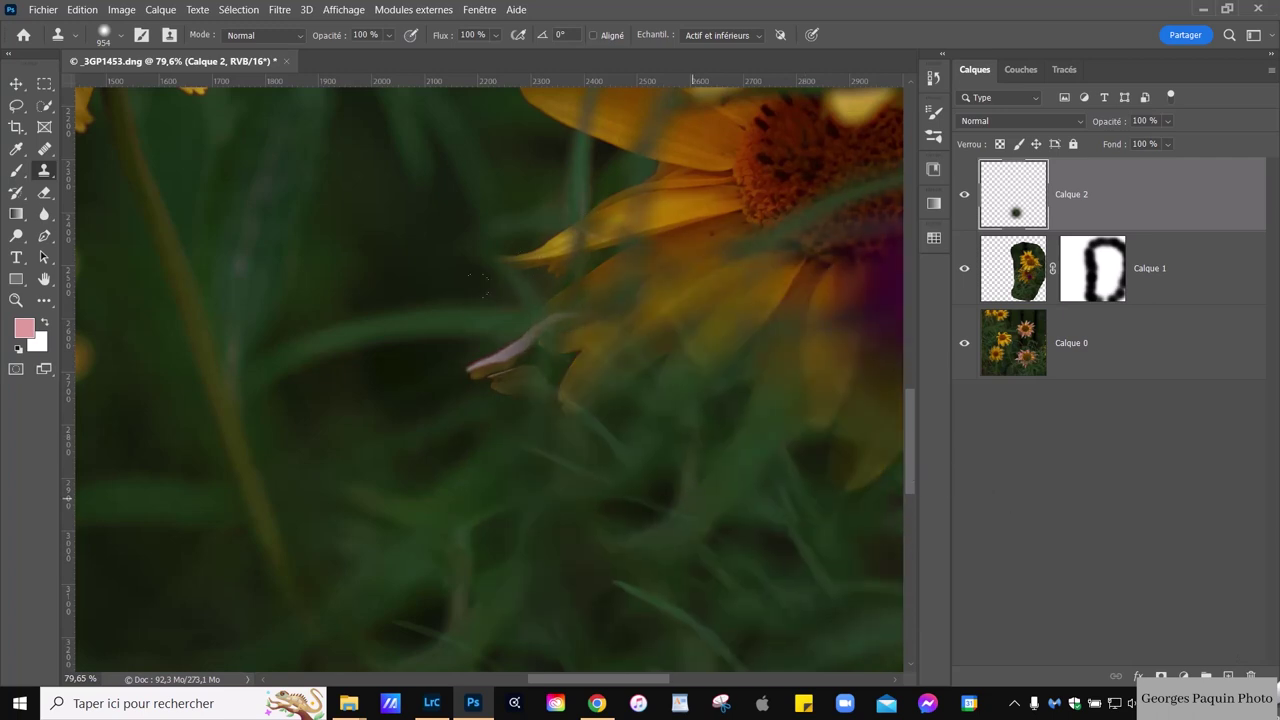
- Shrink the clone brush to 215 px and paint grass over the pink stem
alt+right_click(688, 497)
drag(567, 496, 437, 500)
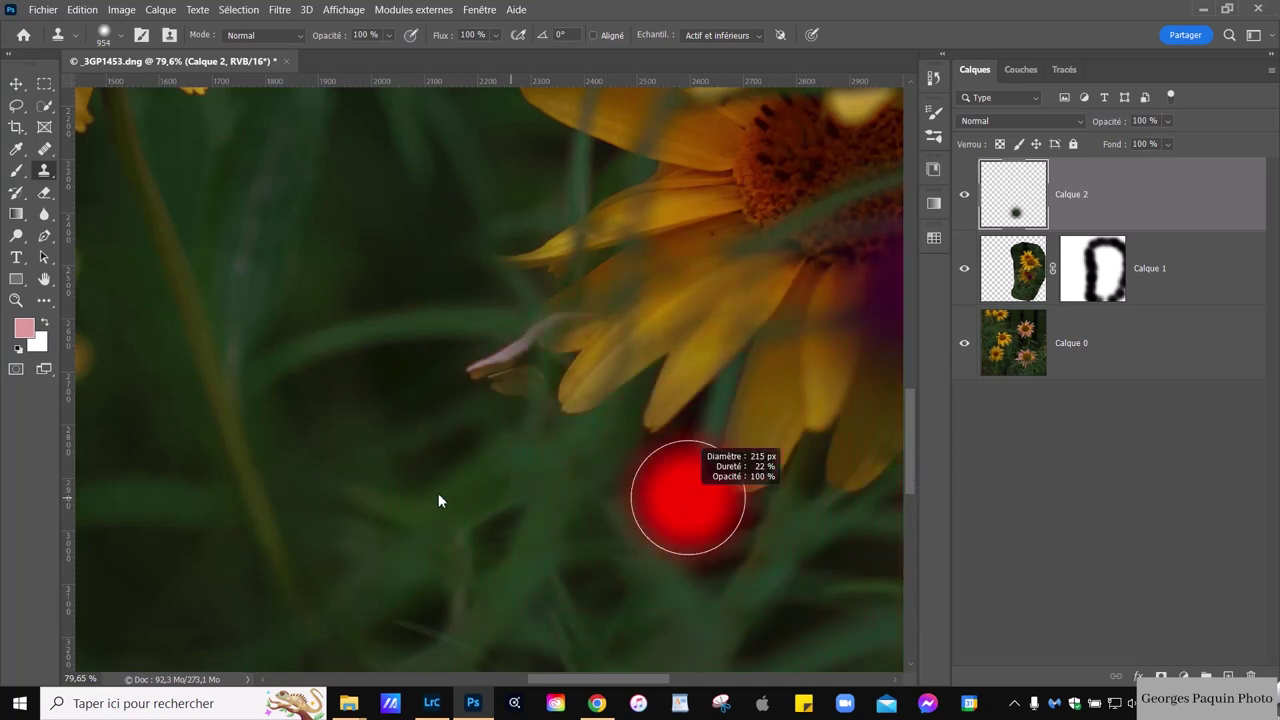
scroll(403, 506, down, 2)
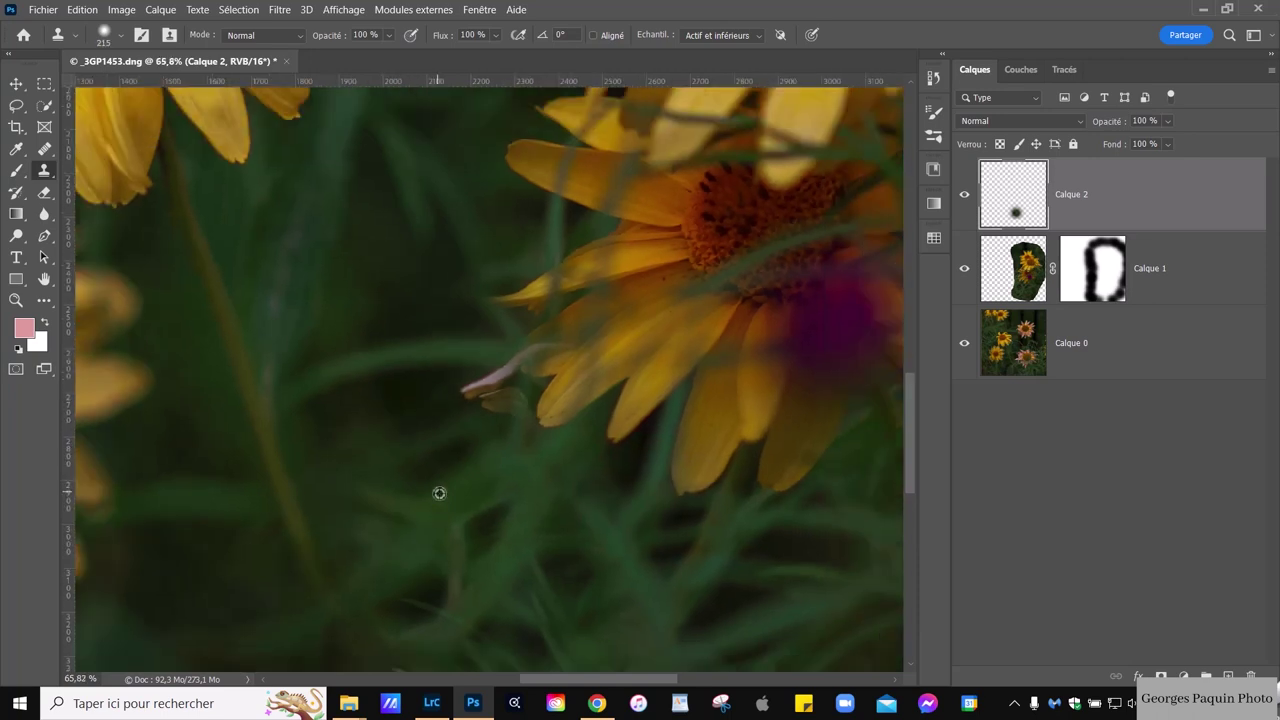
scroll(440, 491, up, 3)
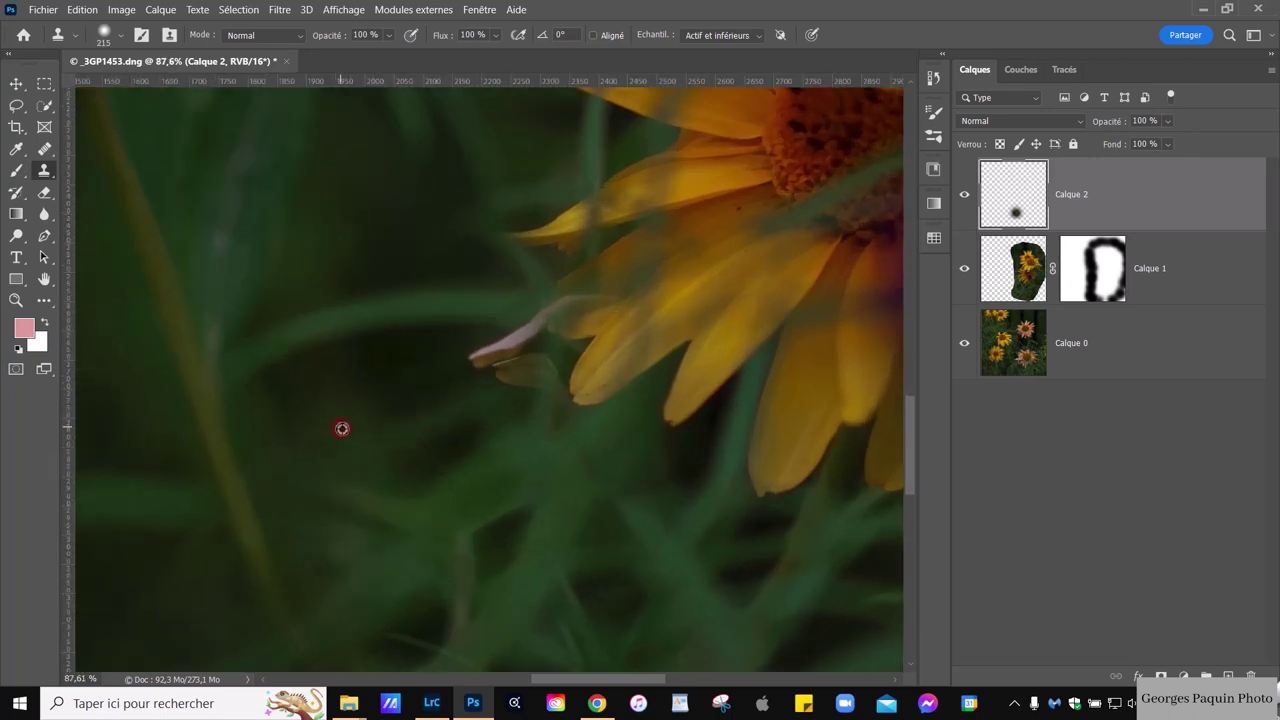
drag(472, 354, 558, 312)
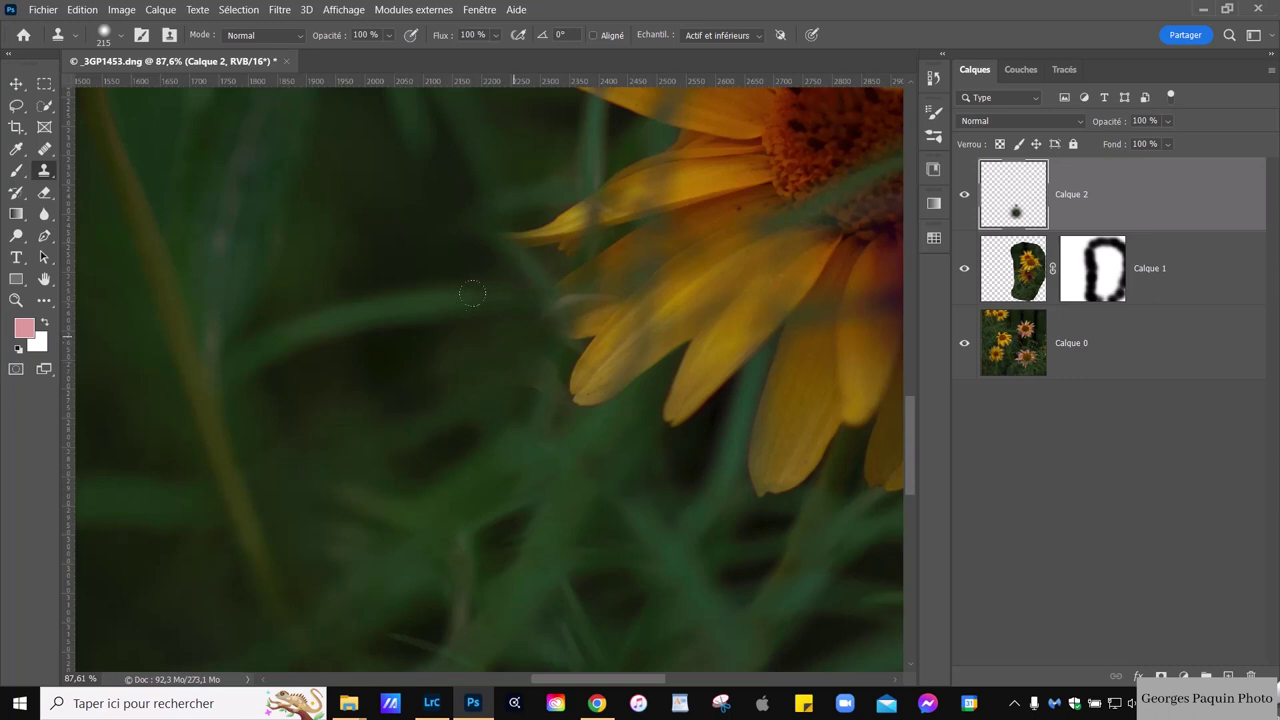
scroll(418, 503, down, 5)
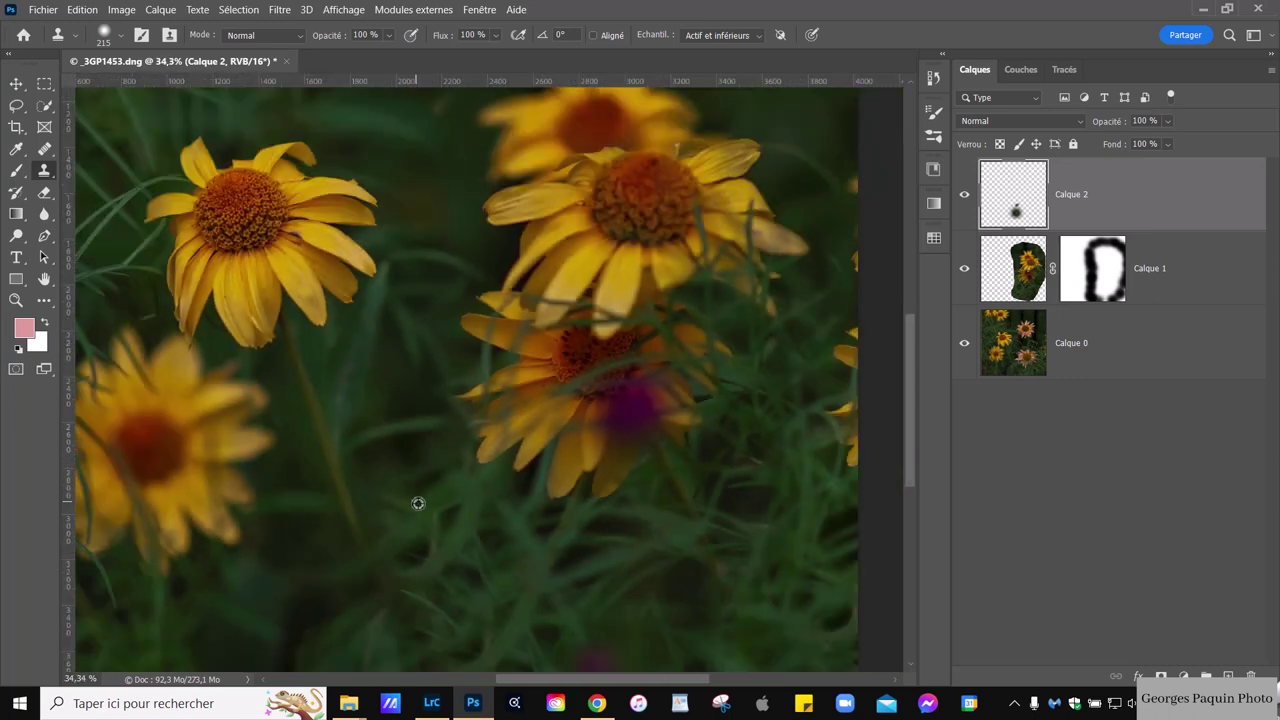
scroll(418, 503, up, 2)
- Enlarge the clone brush to 460 px while panning toward the image's bottom-right corner
drag(357, 406, 383, 414)
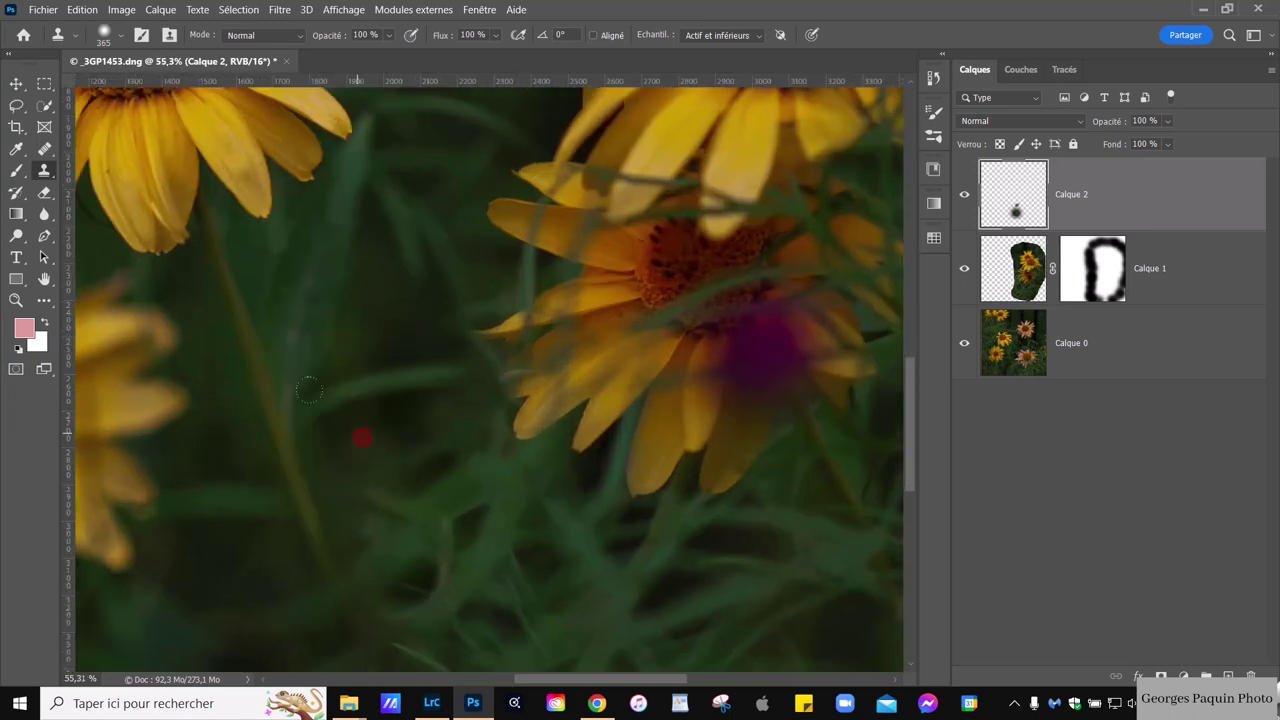
scroll(669, 610, down, 2)
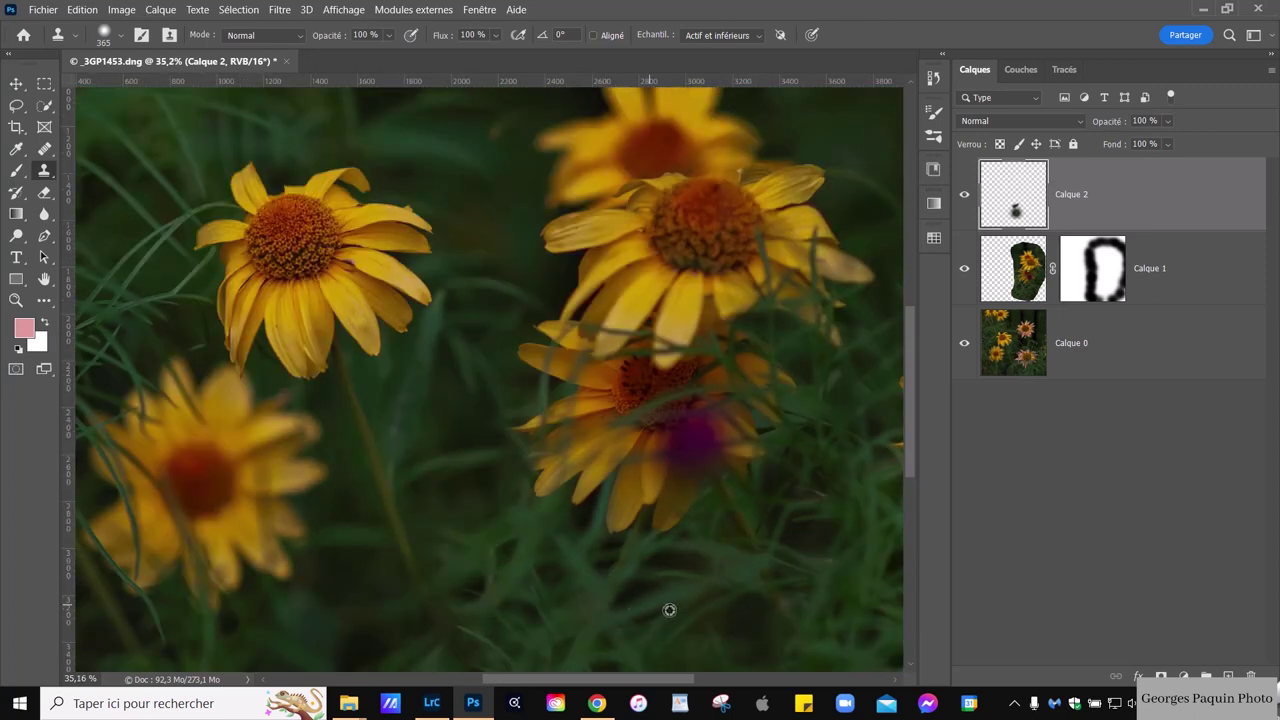
drag(711, 609, 691, 514)
drag(717, 577, 650, 440)
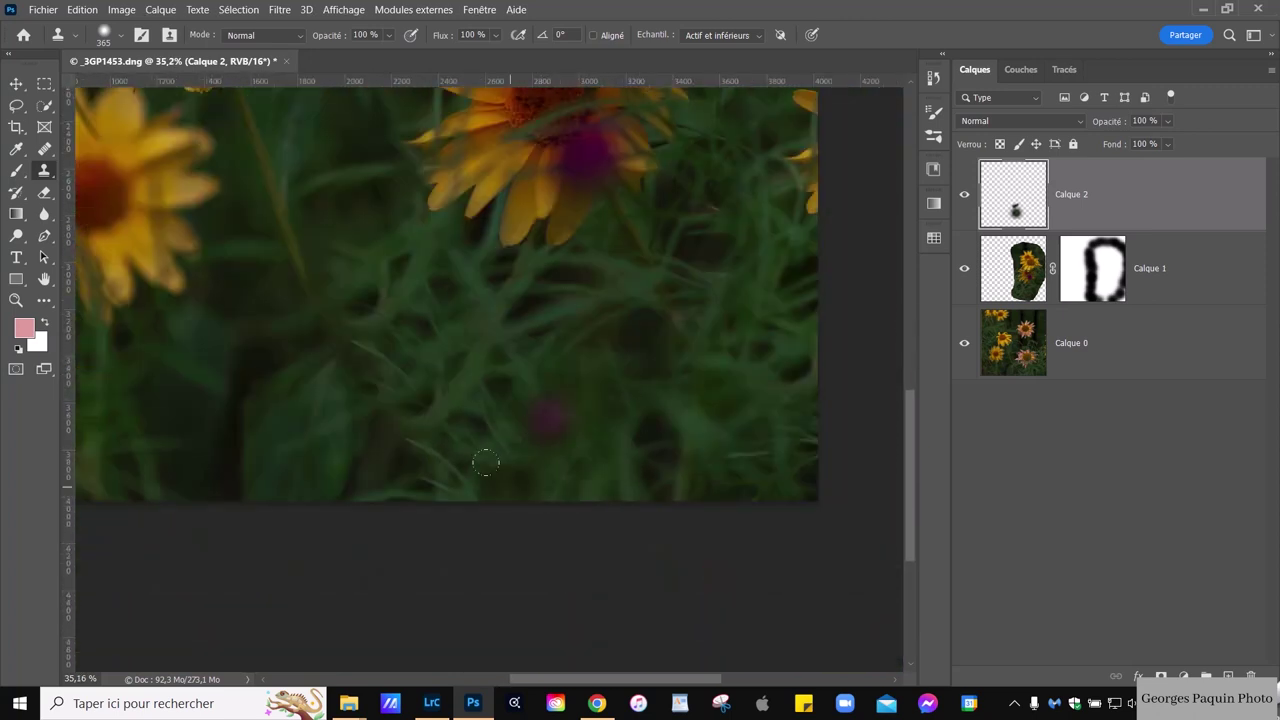
scroll(485, 462, up, 2)
drag(780, 426, 477, 458)
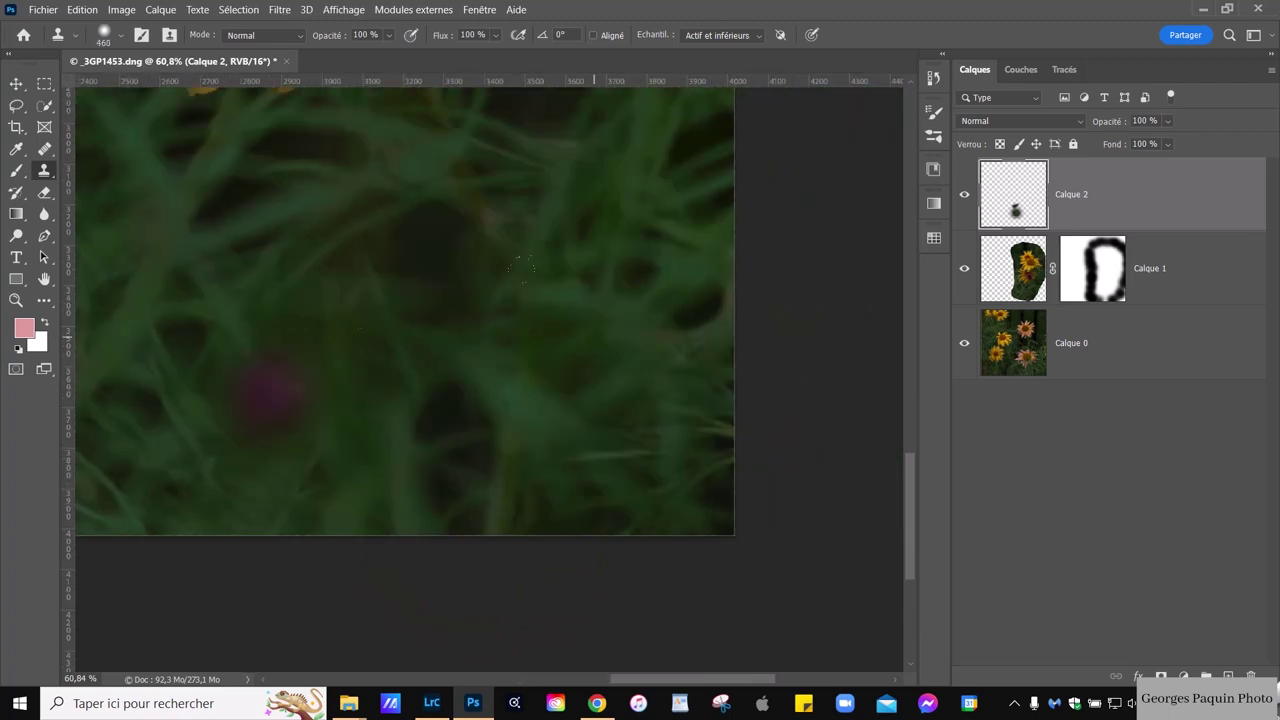
- Pan to the image's left edge and clone grass over the reddish spot there
scroll(614, 533, down, 3)
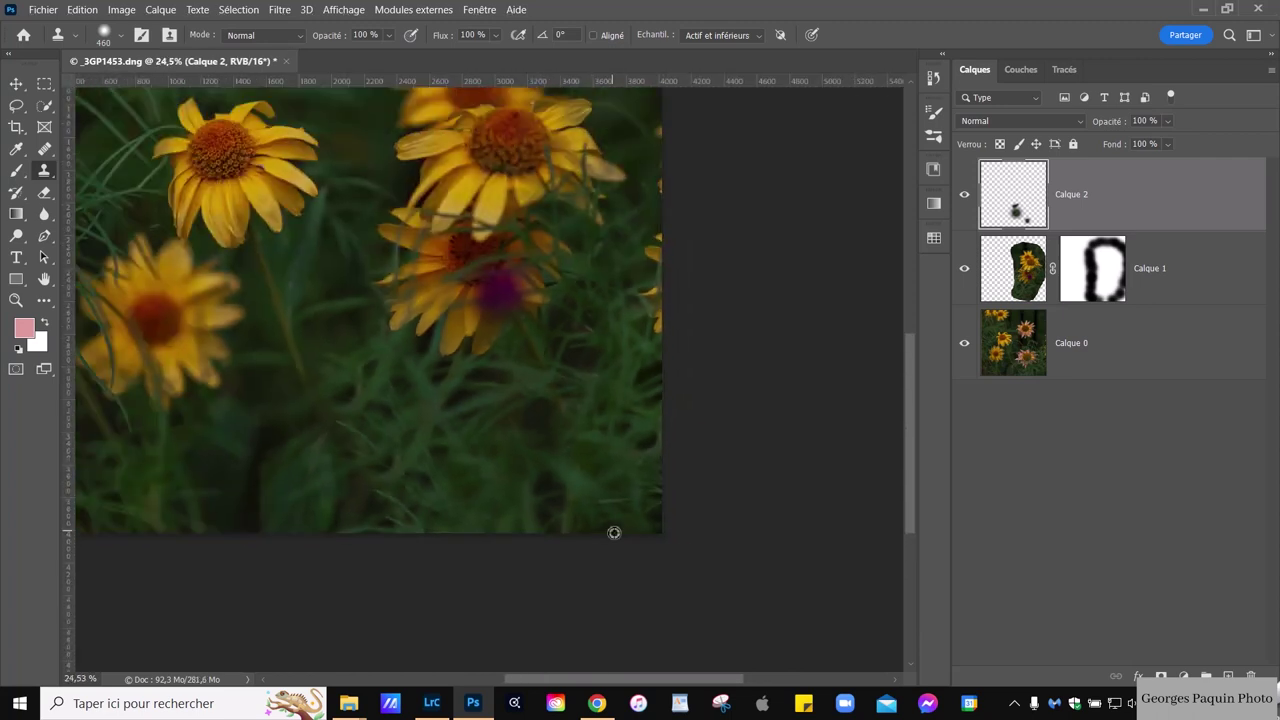
scroll(614, 533, down, 1)
drag(623, 446, 647, 524)
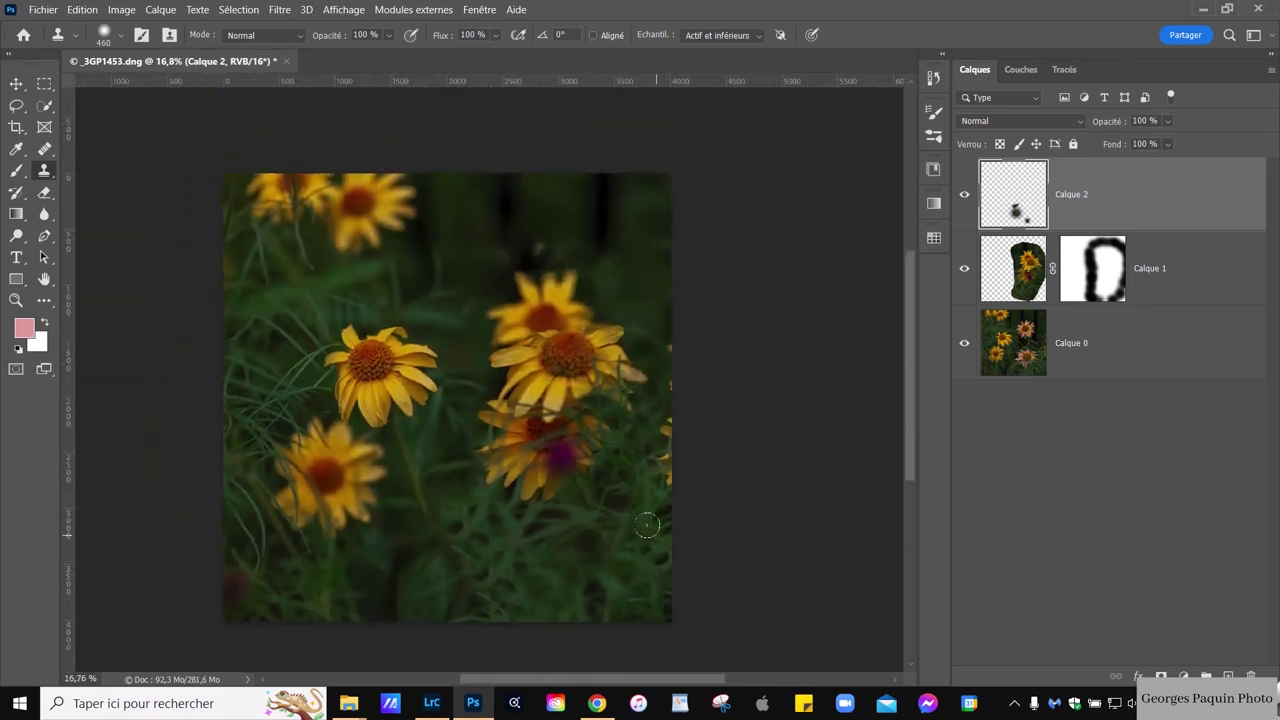
scroll(309, 597, up, 2)
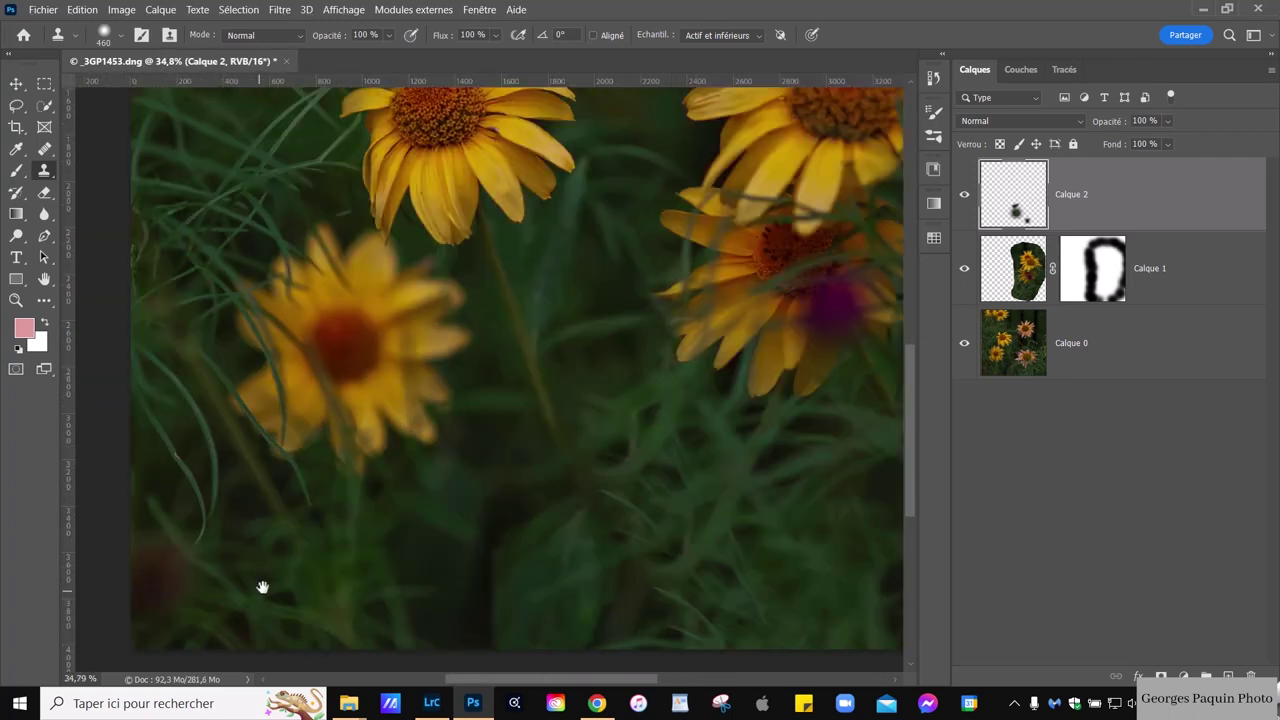
drag(263, 586, 467, 392)
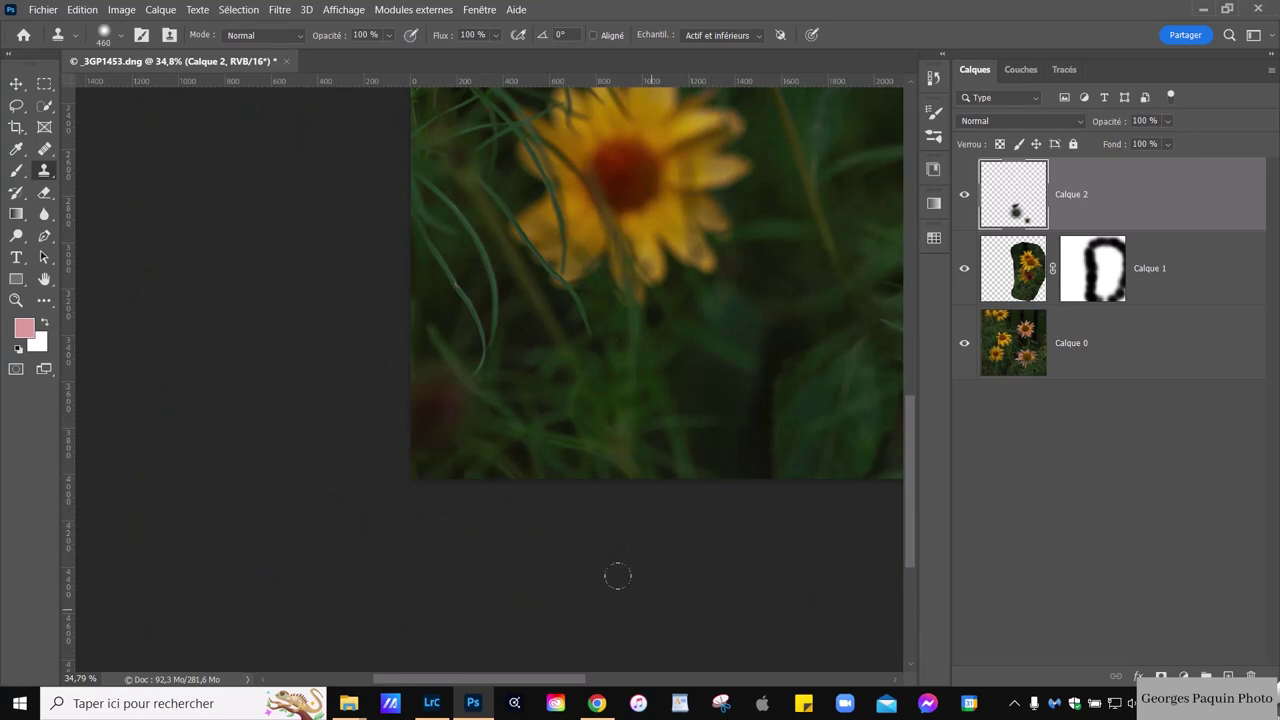
mouse_move(854, 311)
mouse_down()
mouse_move(397, 366)
mouse_move(503, 333)
mouse_up()
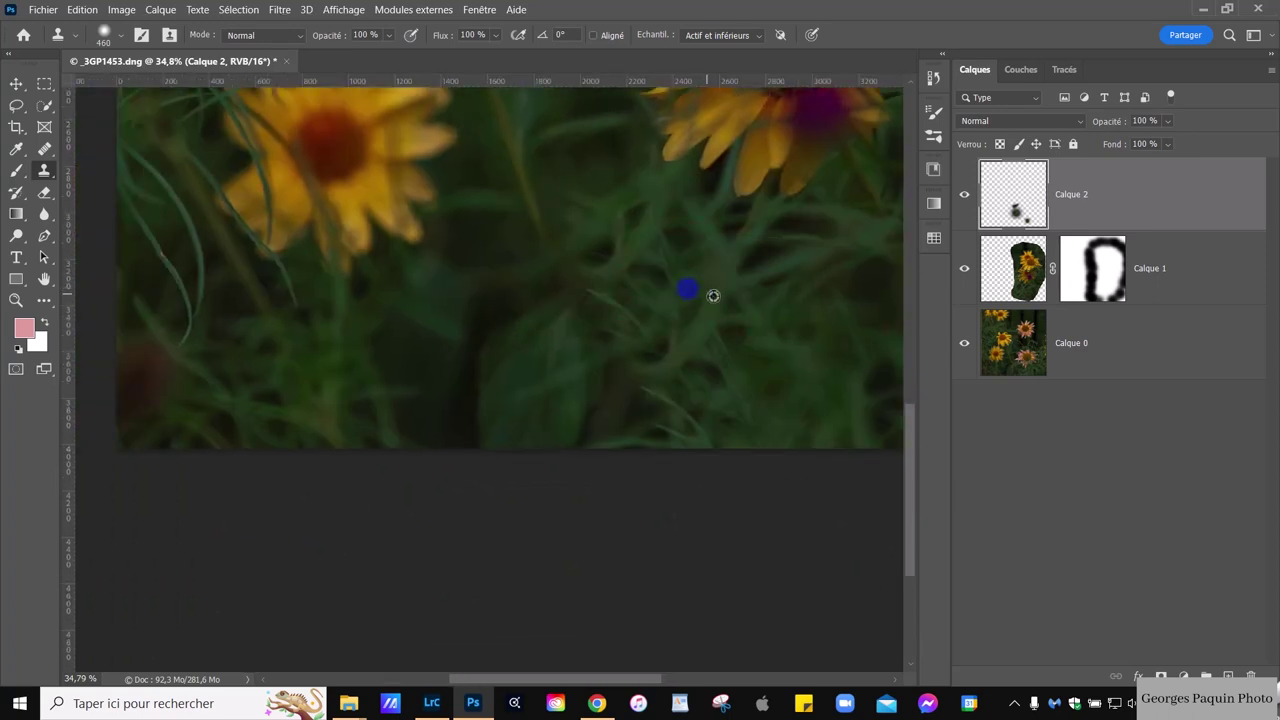
drag(451, 334, 683, 380)
click(394, 374)
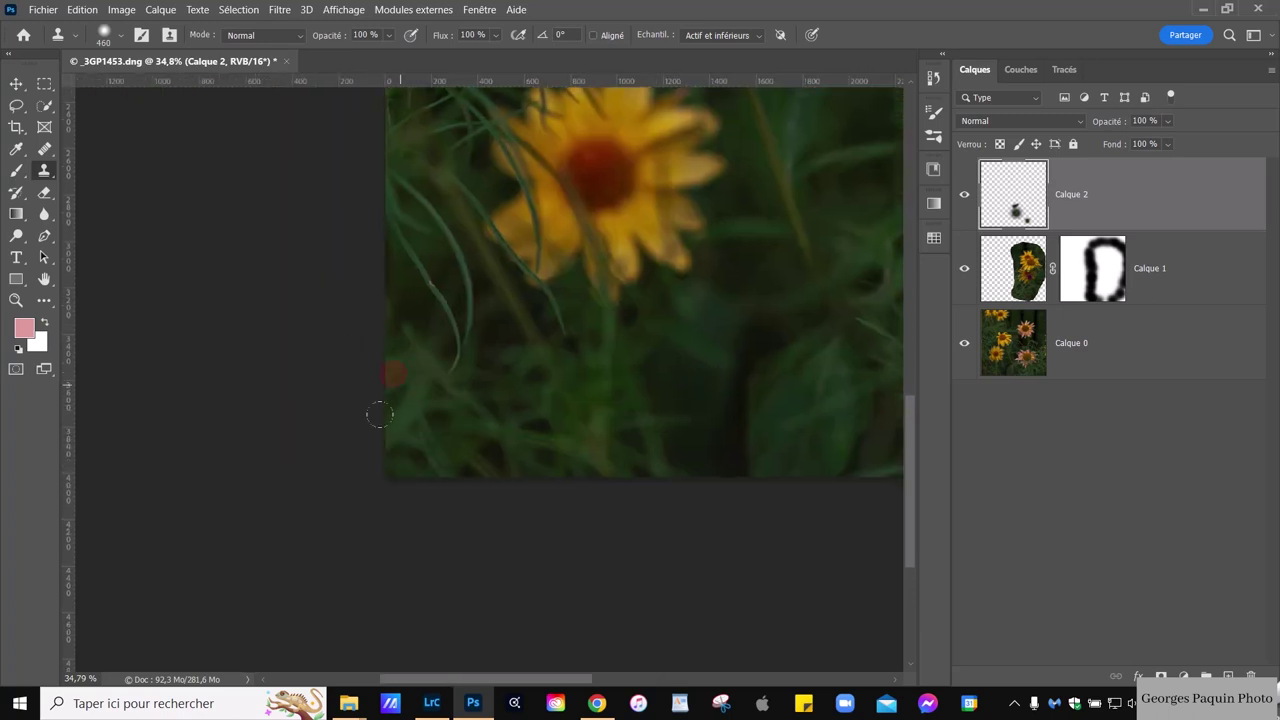
- Pan to the right edge and cover the cut-off yellow petal with cloned grass
scroll(665, 590, down, 3)
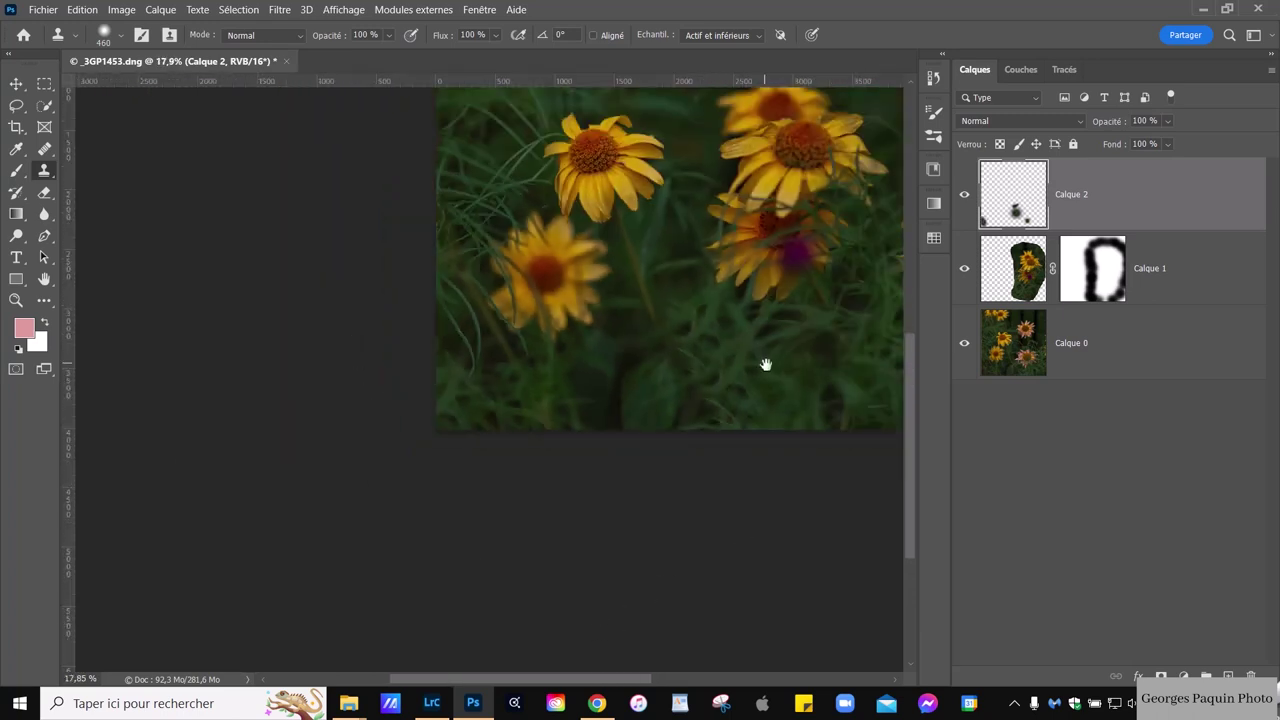
mouse_move(766, 363)
mouse_down()
mouse_move(676, 500)
mouse_move(657, 554)
mouse_up()
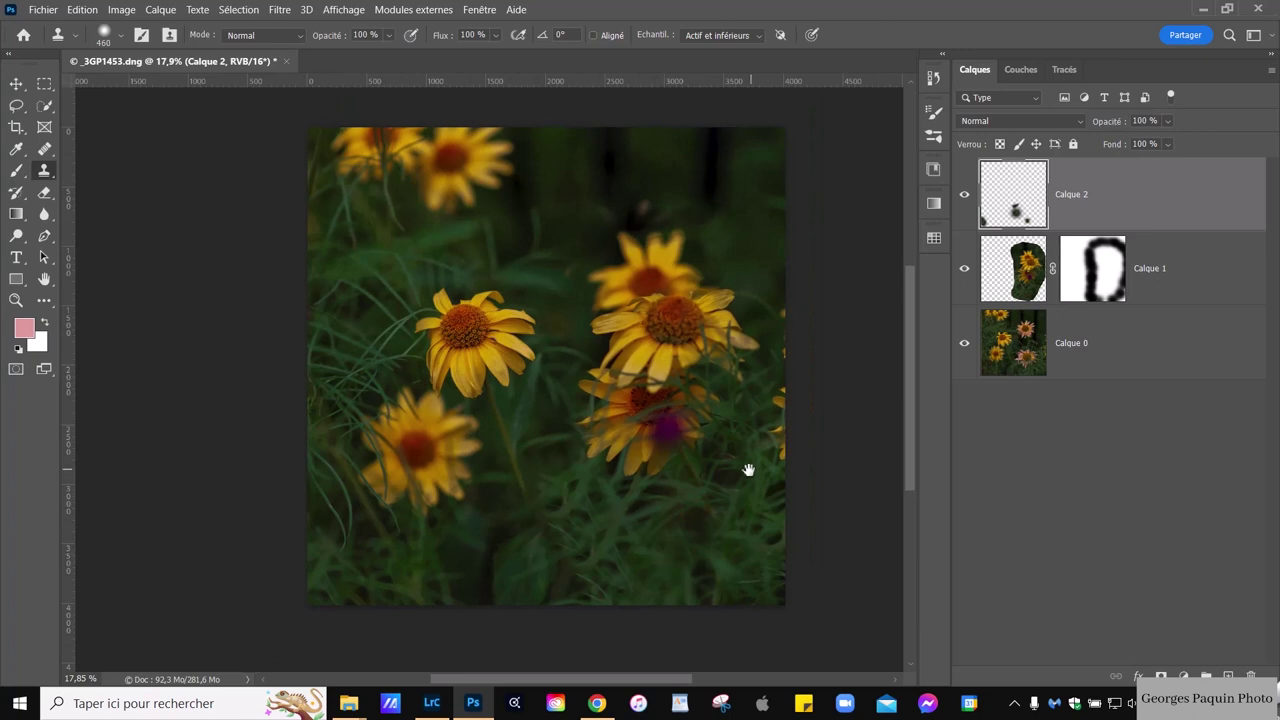
drag(749, 466, 471, 456)
scroll(486, 411, up, 3)
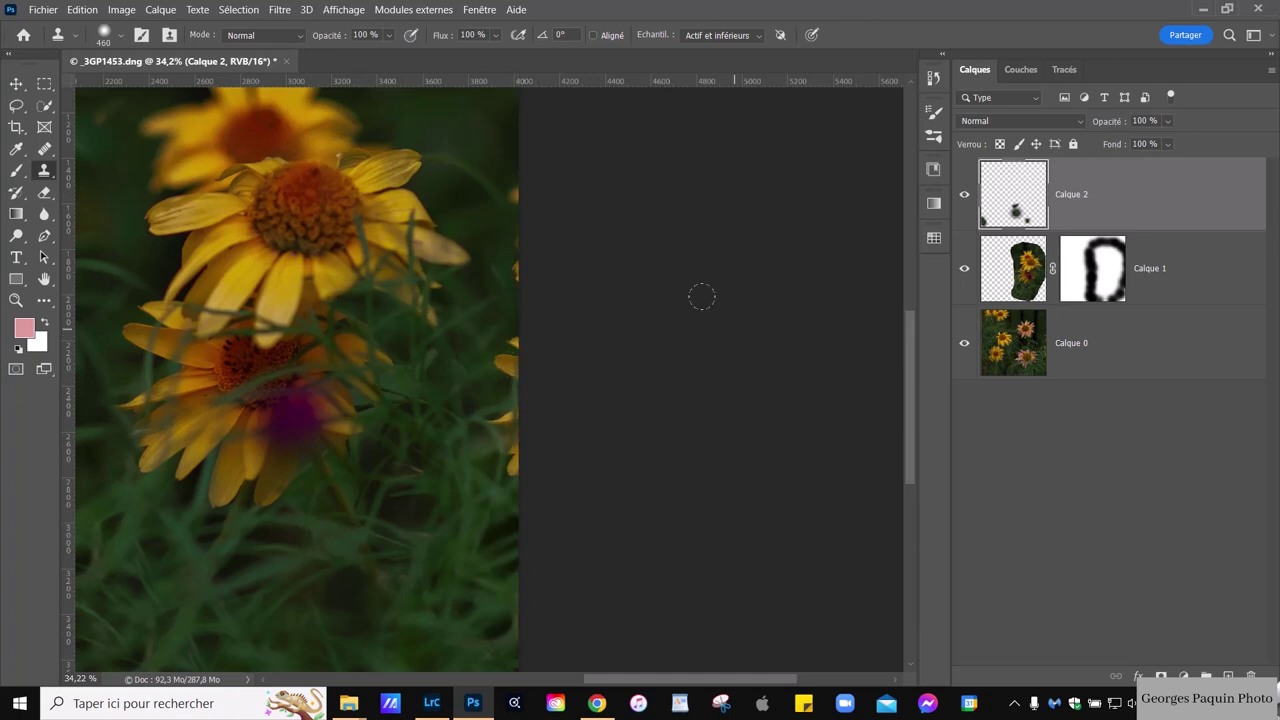
click(737, 328)
alt+click(452, 618)
mouse_move(503, 468)
mouse_down()
mouse_move(471, 421)
mouse_move(470, 372)
mouse_move(491, 357)
mouse_move(484, 172)
mouse_up()
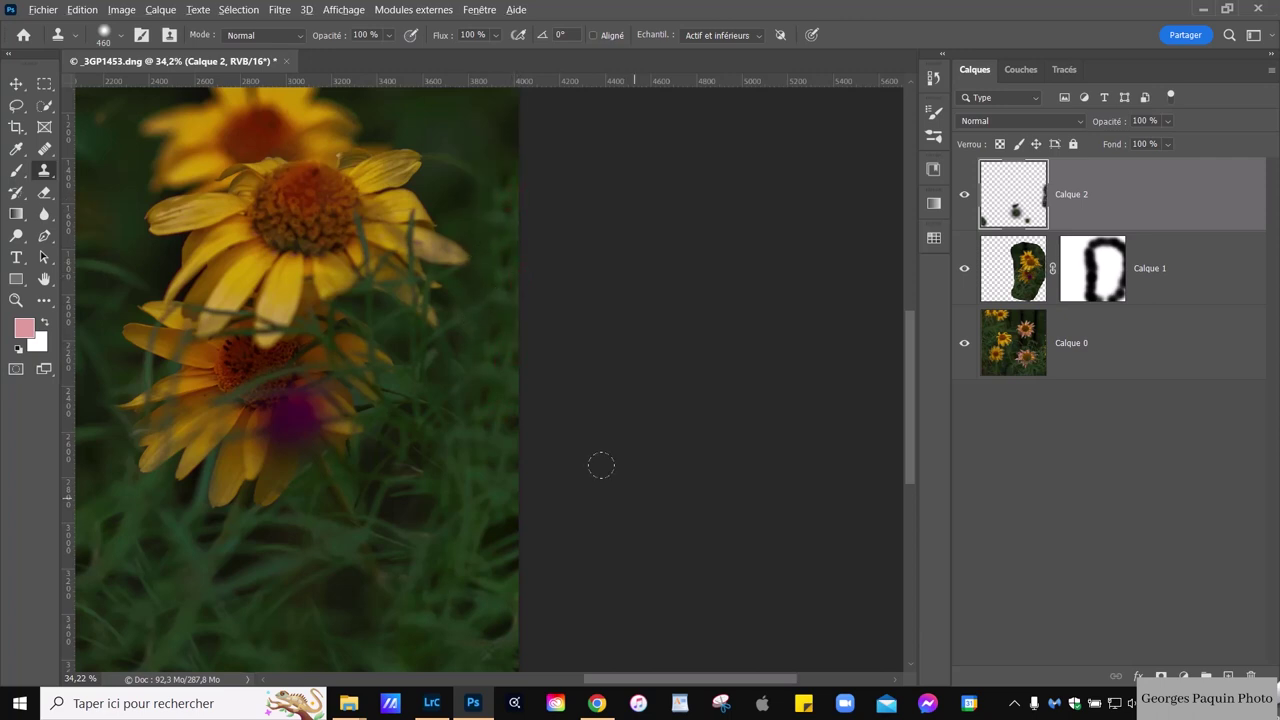
scroll(600, 463, down, 1)
scroll(591, 414, down, 1)
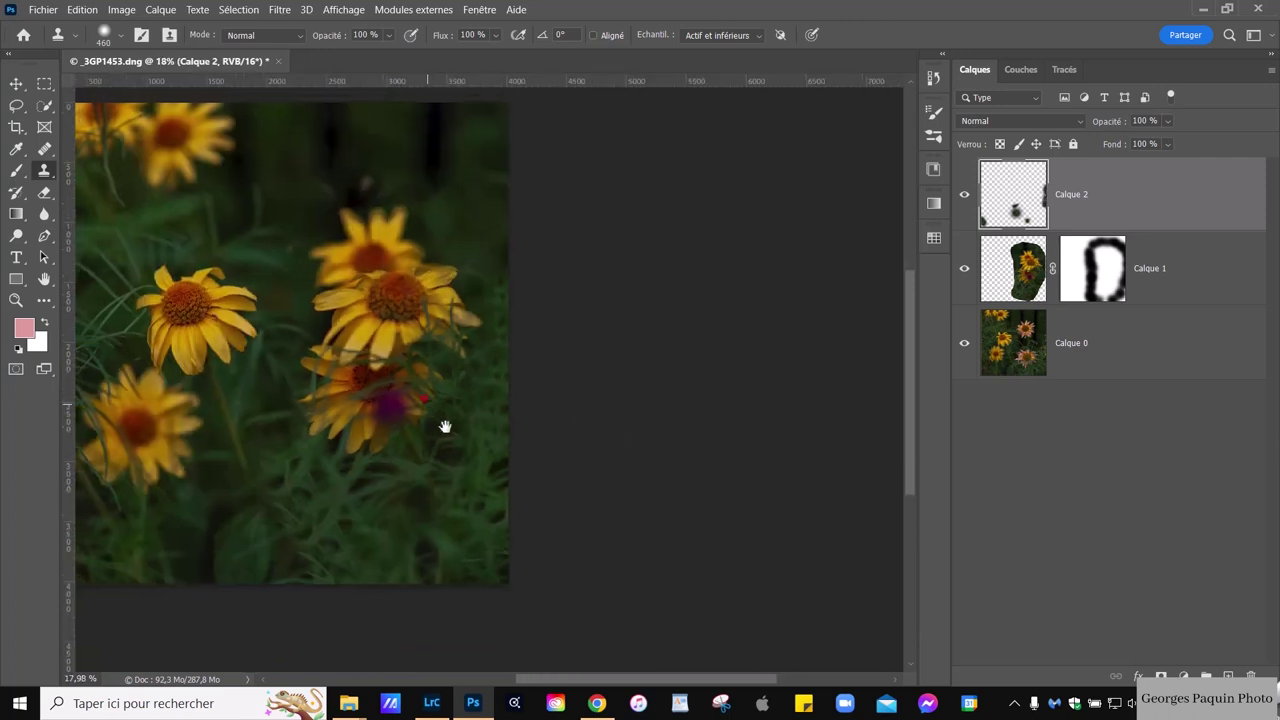
scroll(638, 450, down, 1)
key(h)
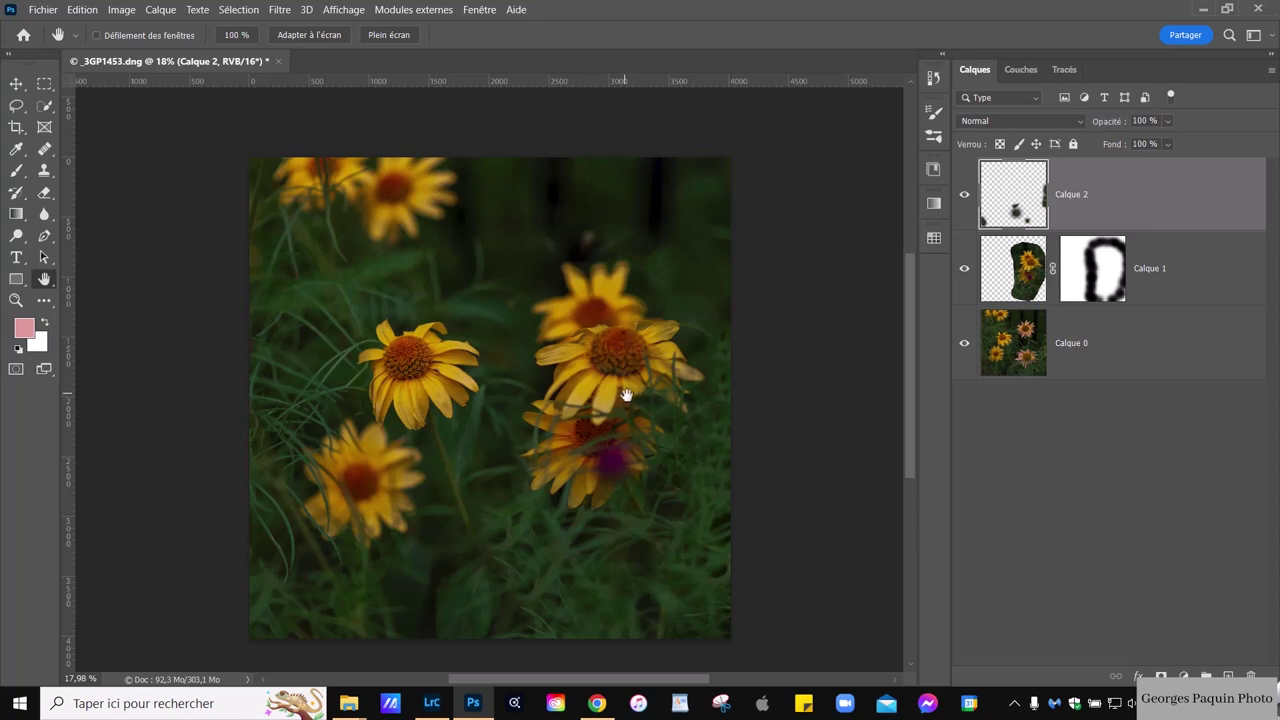
click(1172, 356)
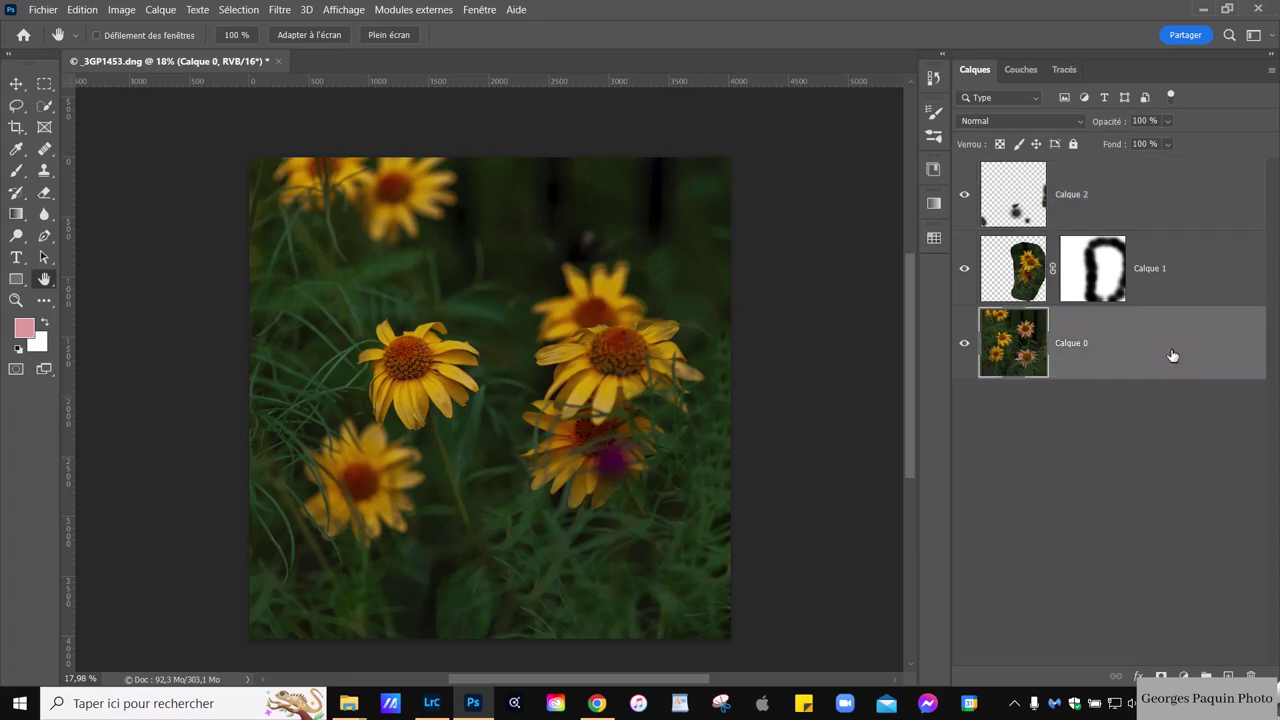
right_click(1171, 352)
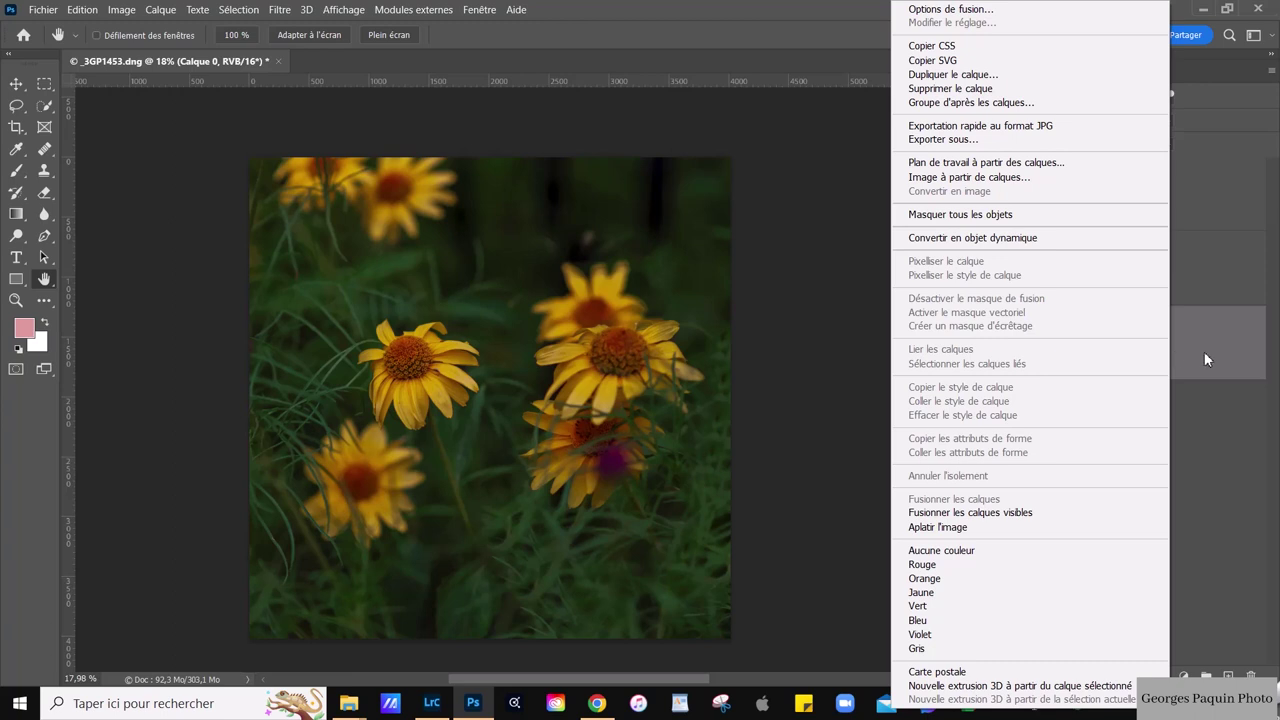
click(959, 530)
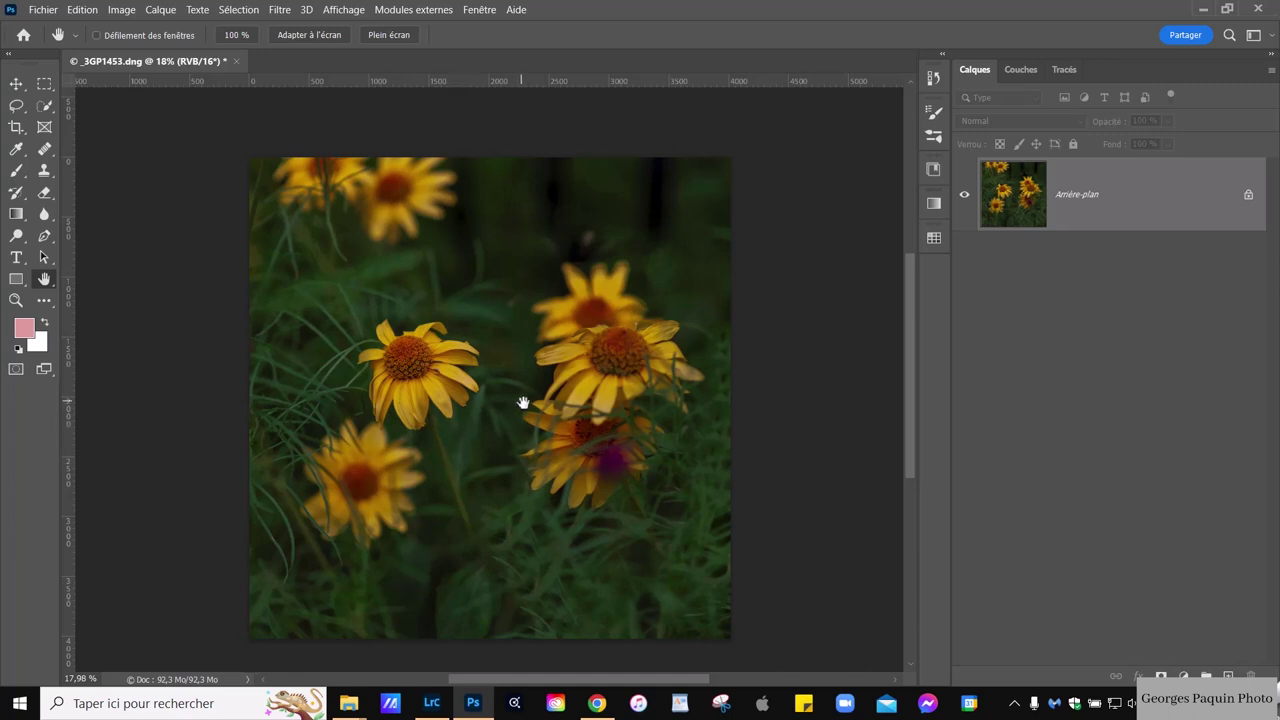
drag(520, 464, 531, 426)
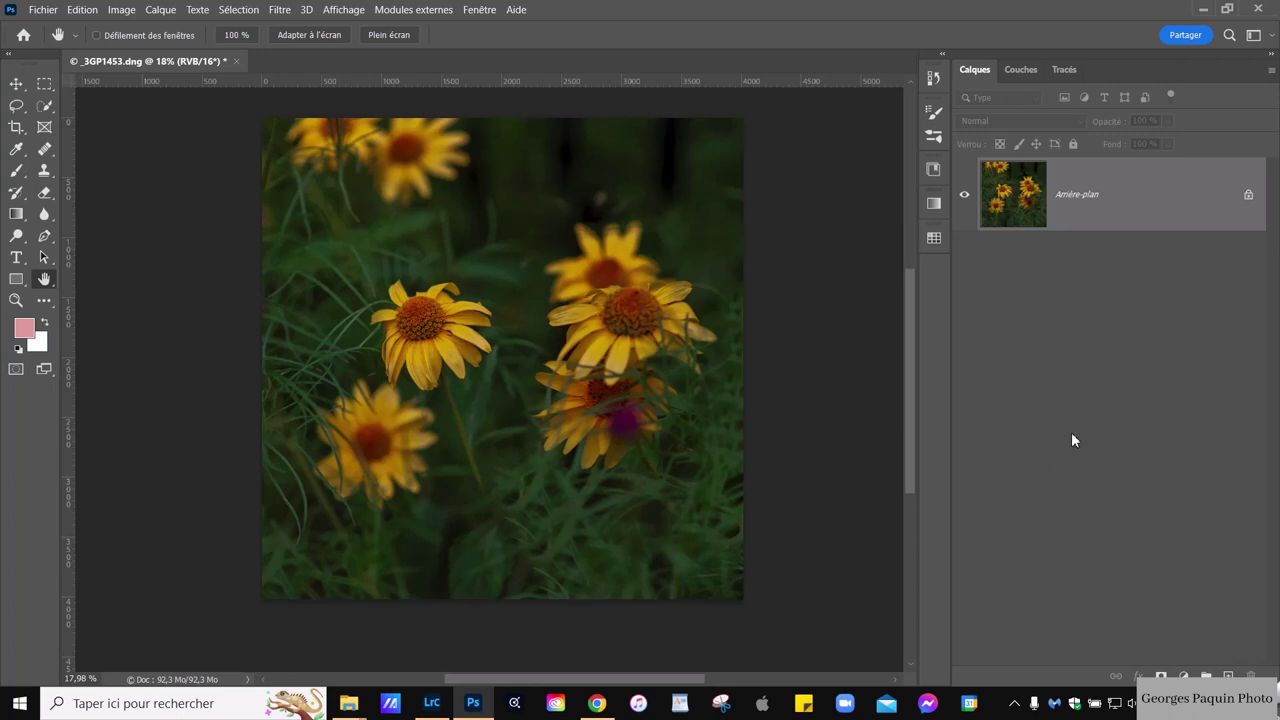
- Add a Correction sélective adjustment layer above the background, targeting the Noirs range
click(1183, 676)
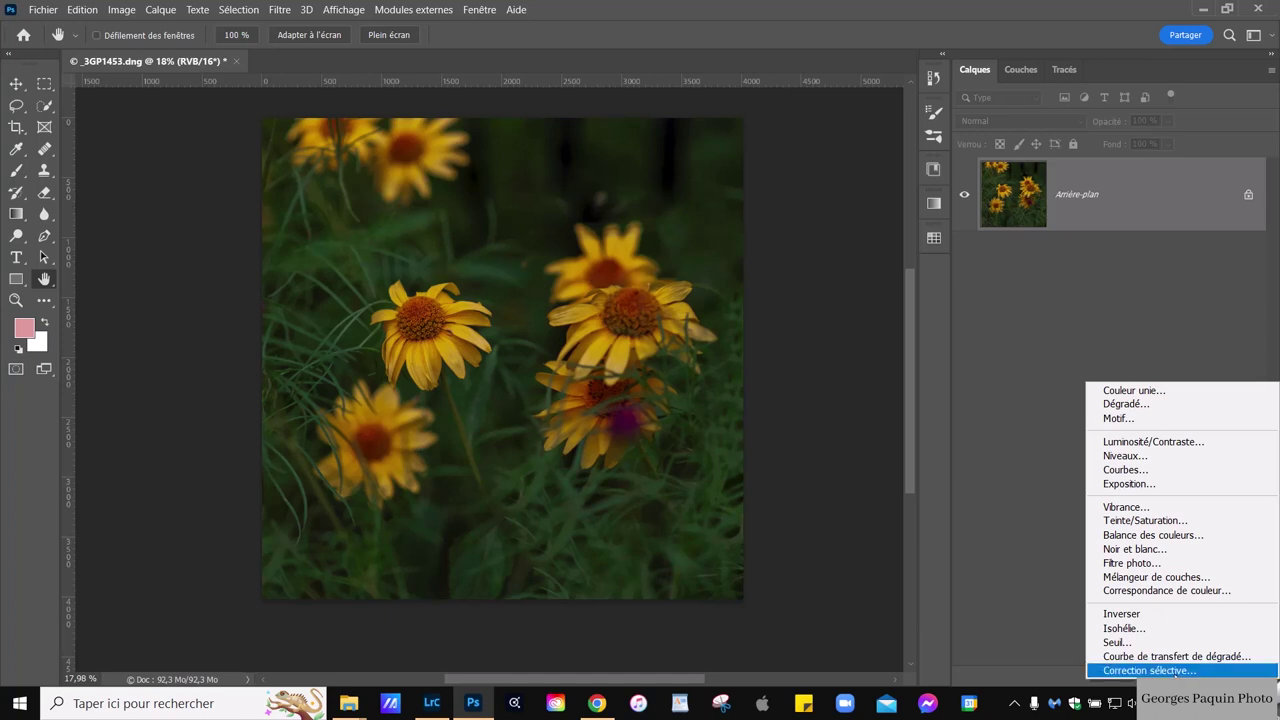
click(1168, 672)
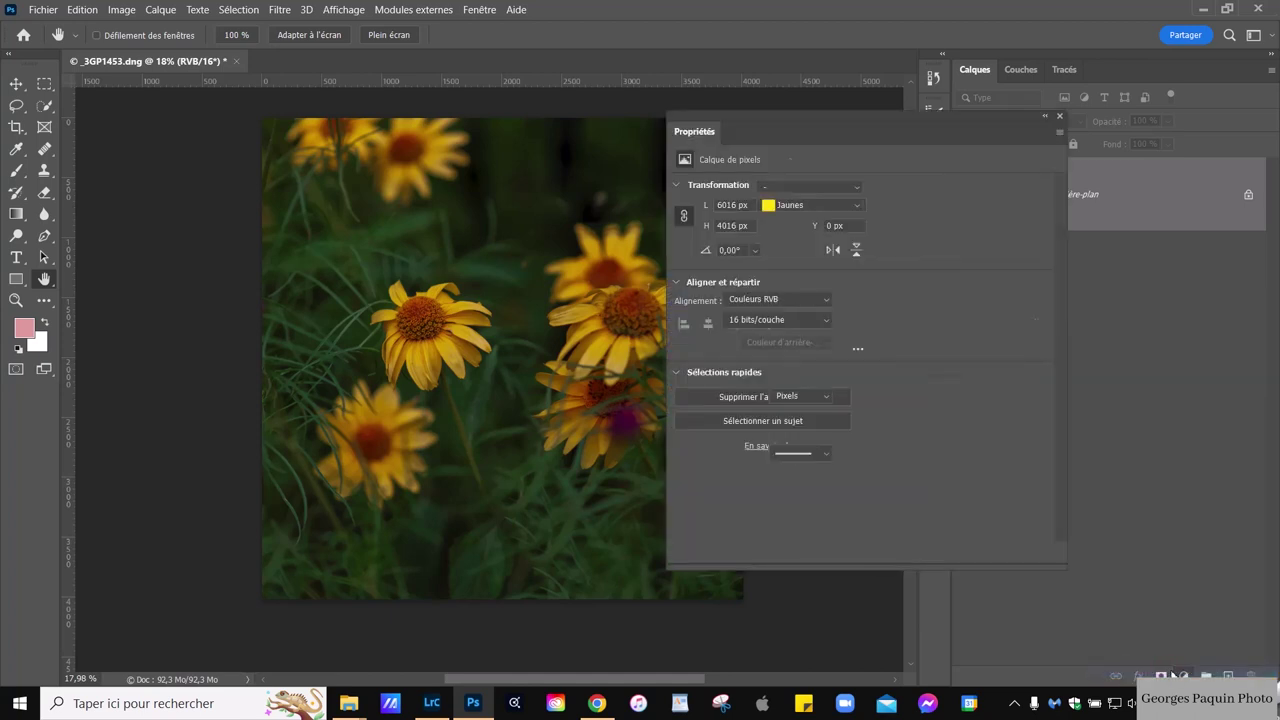
drag(786, 135, 700, 105)
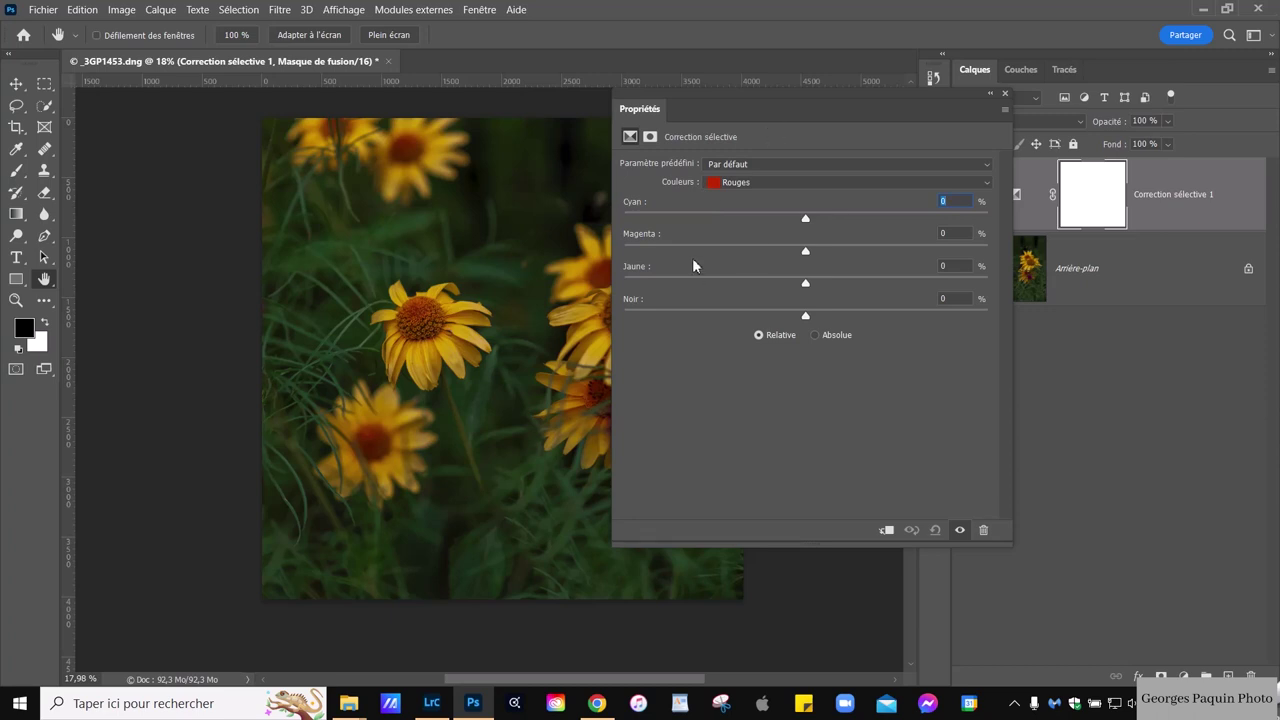
click(744, 184)
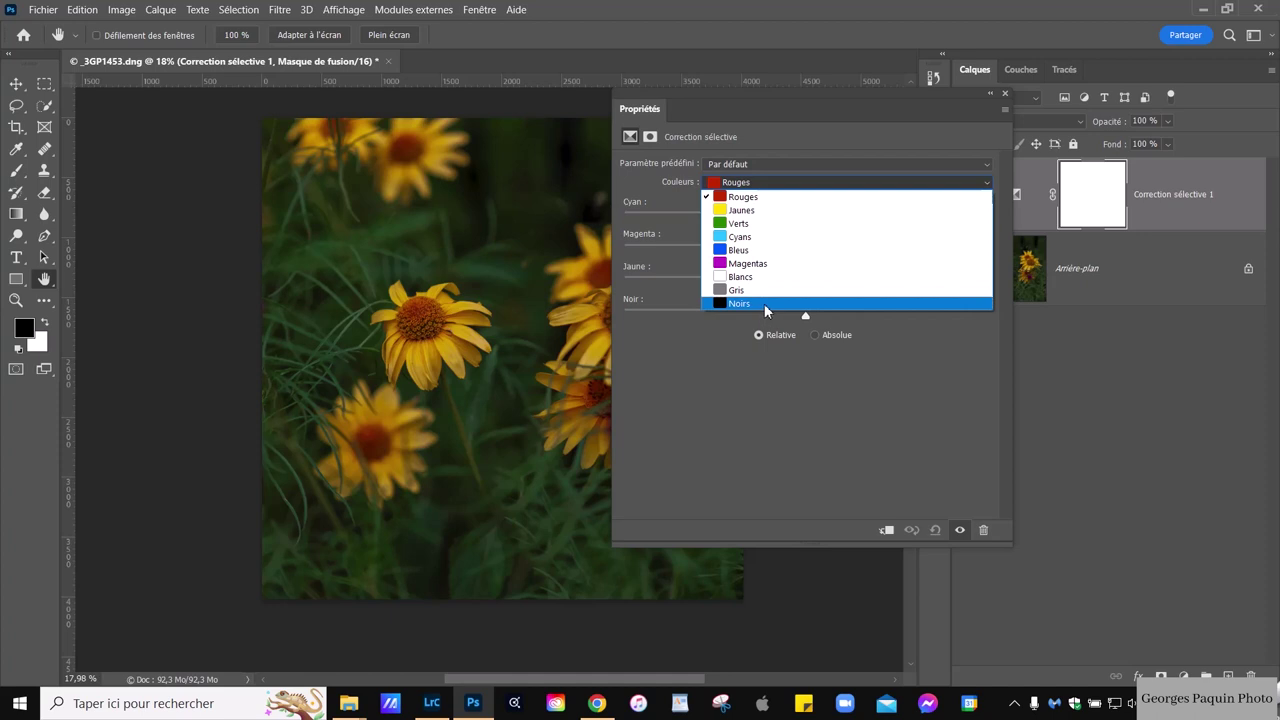
click(756, 308)
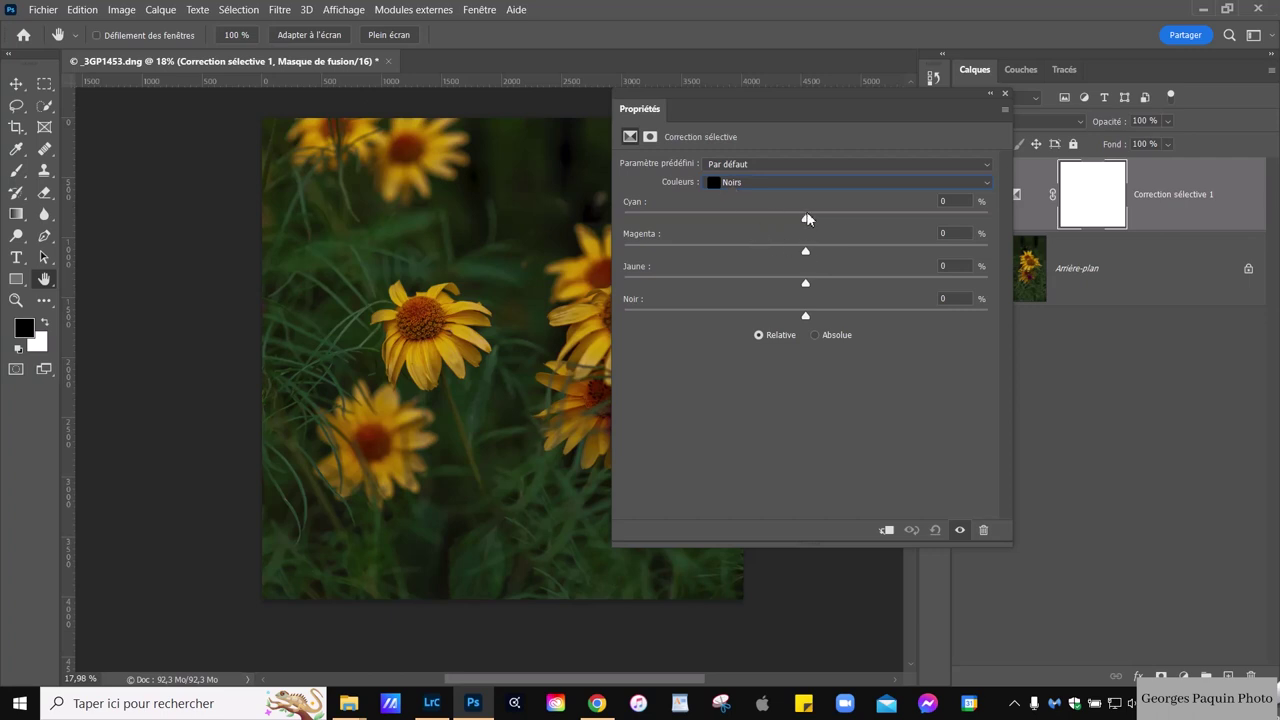
- Try cyan and red shifts on the blacks, then reset Correction sélective to its default values
drag(810, 221, 871, 228)
mouse_move(871, 231)
mouse_down()
mouse_move(771, 232)
mouse_move(805, 229)
mouse_up()
mouse_move(808, 221)
mouse_down()
mouse_move(850, 216)
mouse_move(762, 222)
mouse_move(806, 220)
mouse_move(829, 258)
mouse_move(847, 259)
mouse_move(766, 262)
mouse_move(800, 270)
mouse_move(810, 290)
mouse_move(860, 288)
mouse_move(757, 283)
mouse_move(810, 281)
mouse_move(829, 319)
mouse_move(861, 319)
mouse_move(769, 317)
mouse_move(808, 318)
mouse_up()
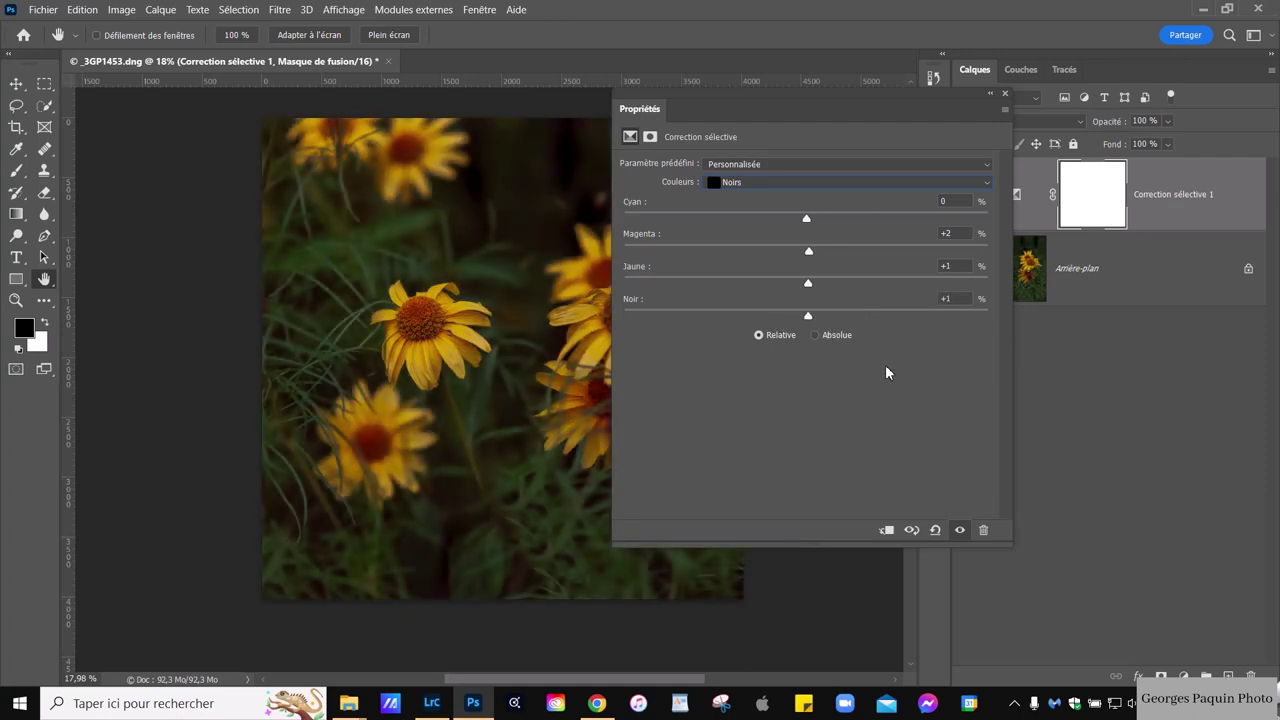
click(936, 531)
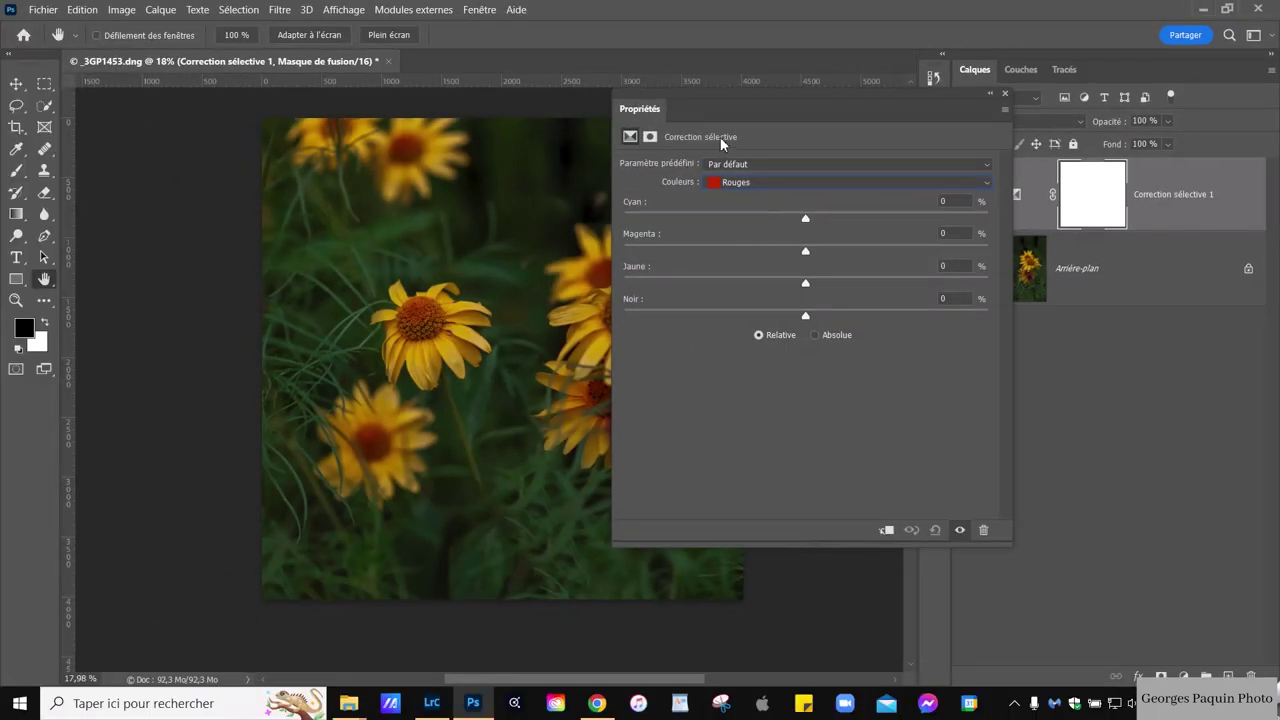
- Adjust the Selective Color Noirs range to Noir +5 %, Cyan +2 % and Jaune −4 %
click(746, 180)
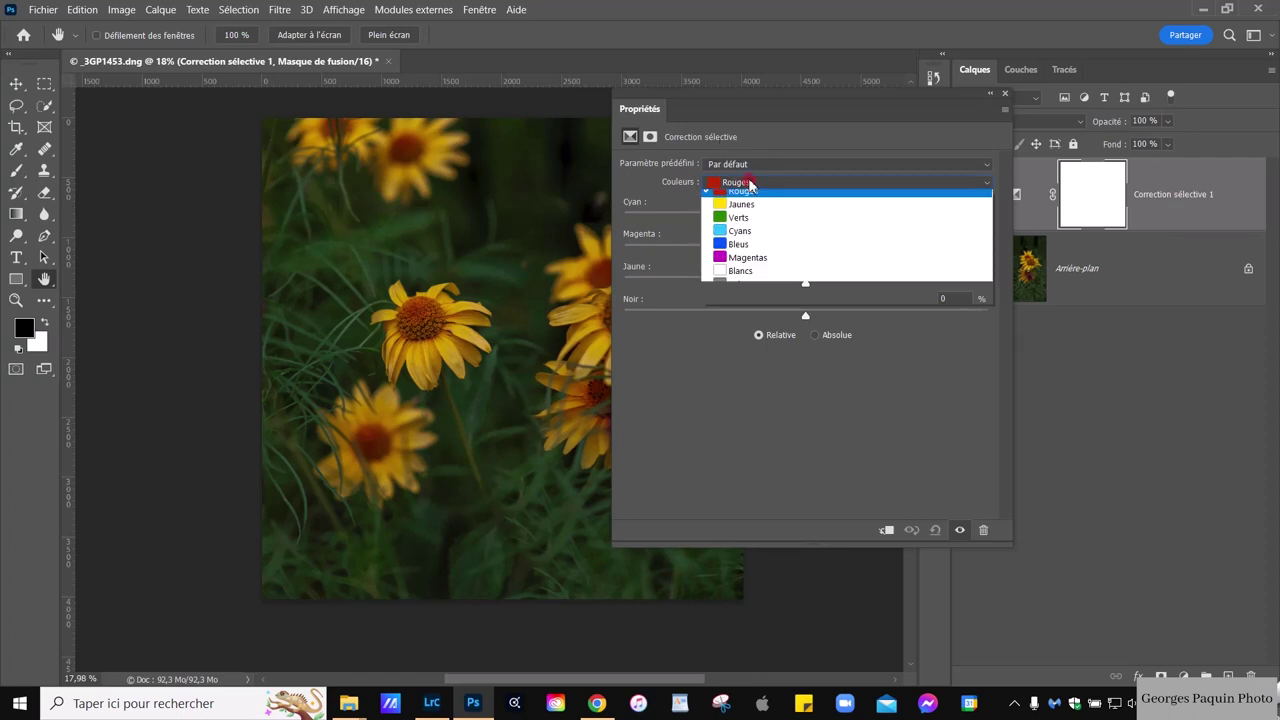
click(747, 310)
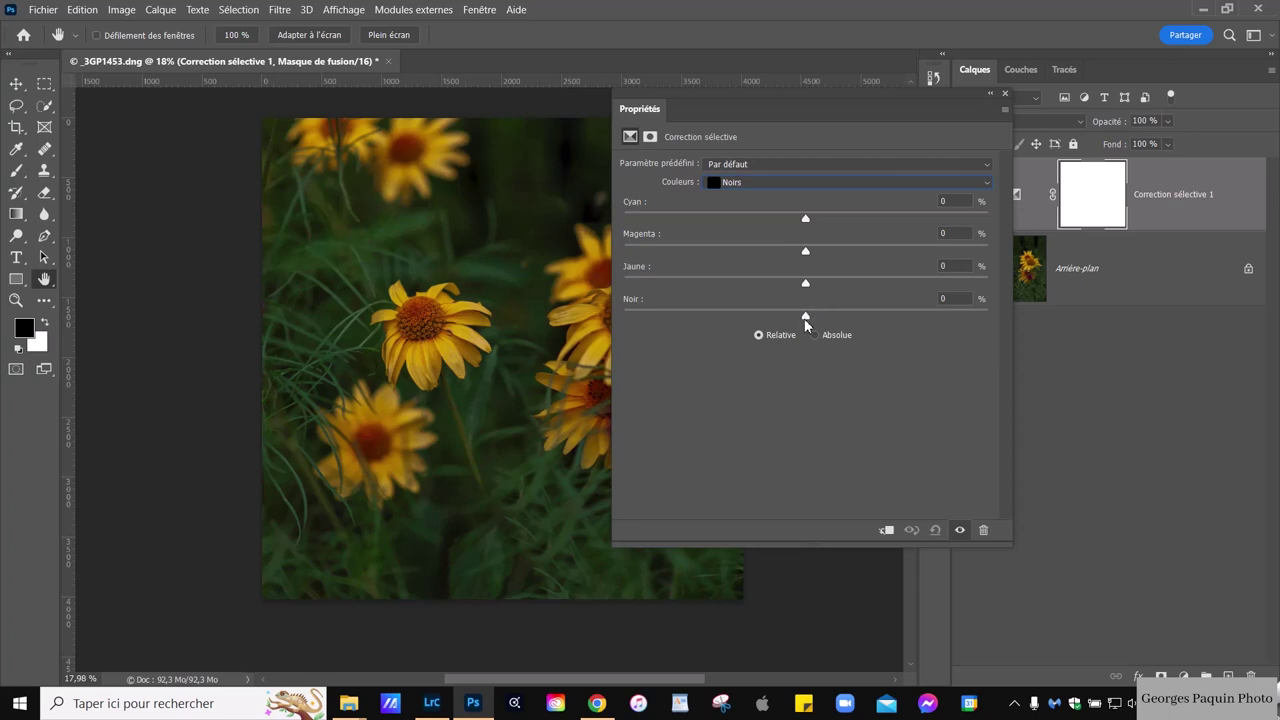
drag(806, 318, 813, 318)
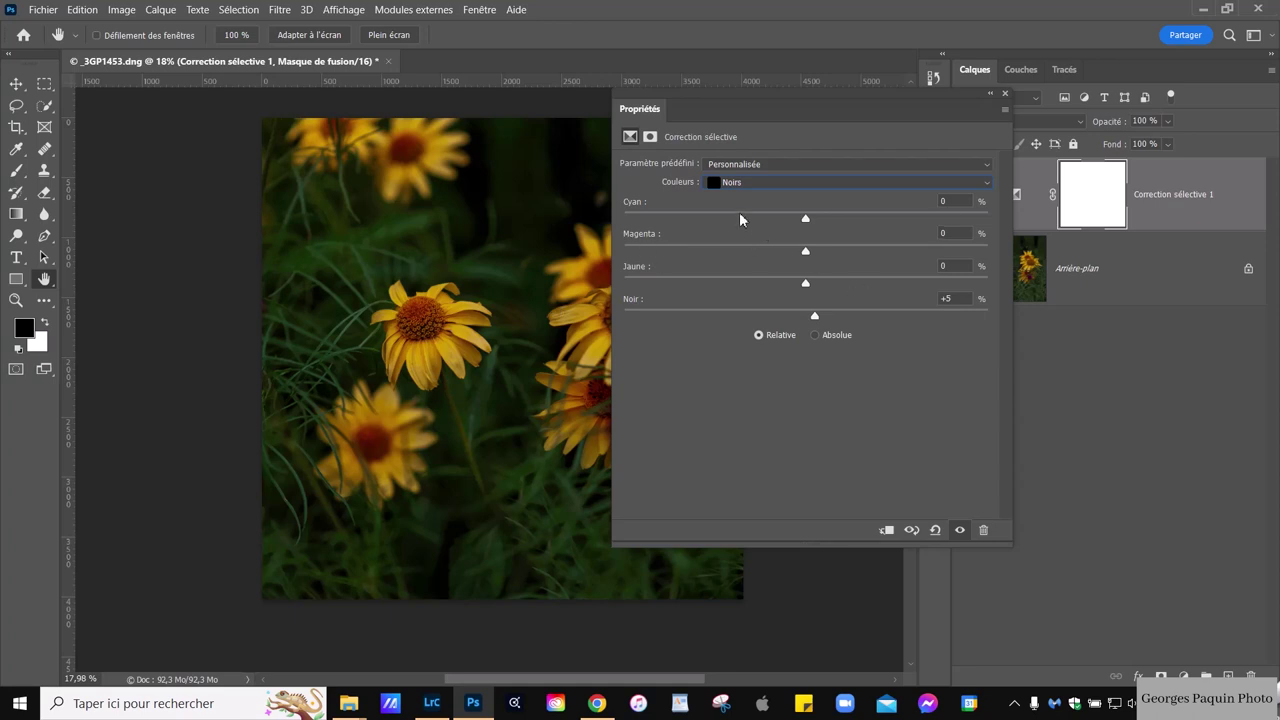
click(806, 285)
drag(807, 217, 808, 217)
click(746, 182)
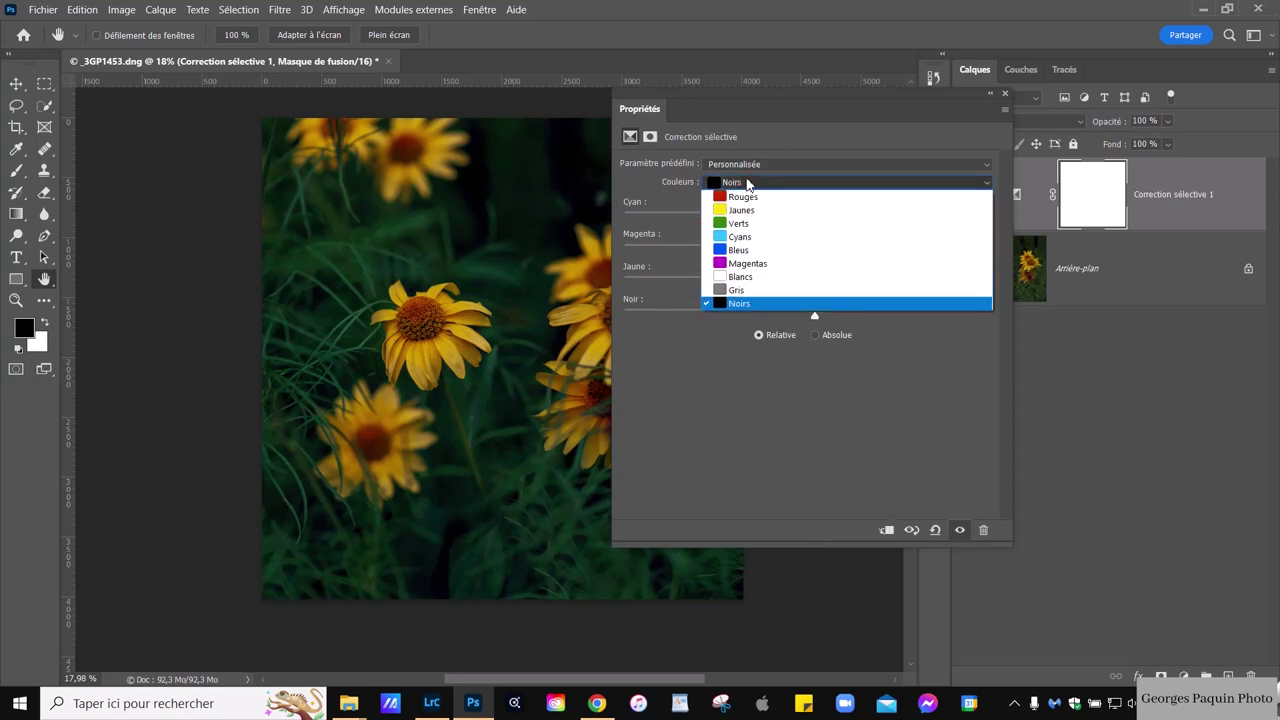
- Set Jaunes to Cyan −7 %, Magenta +11 %, Jaune +15 %, Noir +13 %, and compare before/after
click(745, 210)
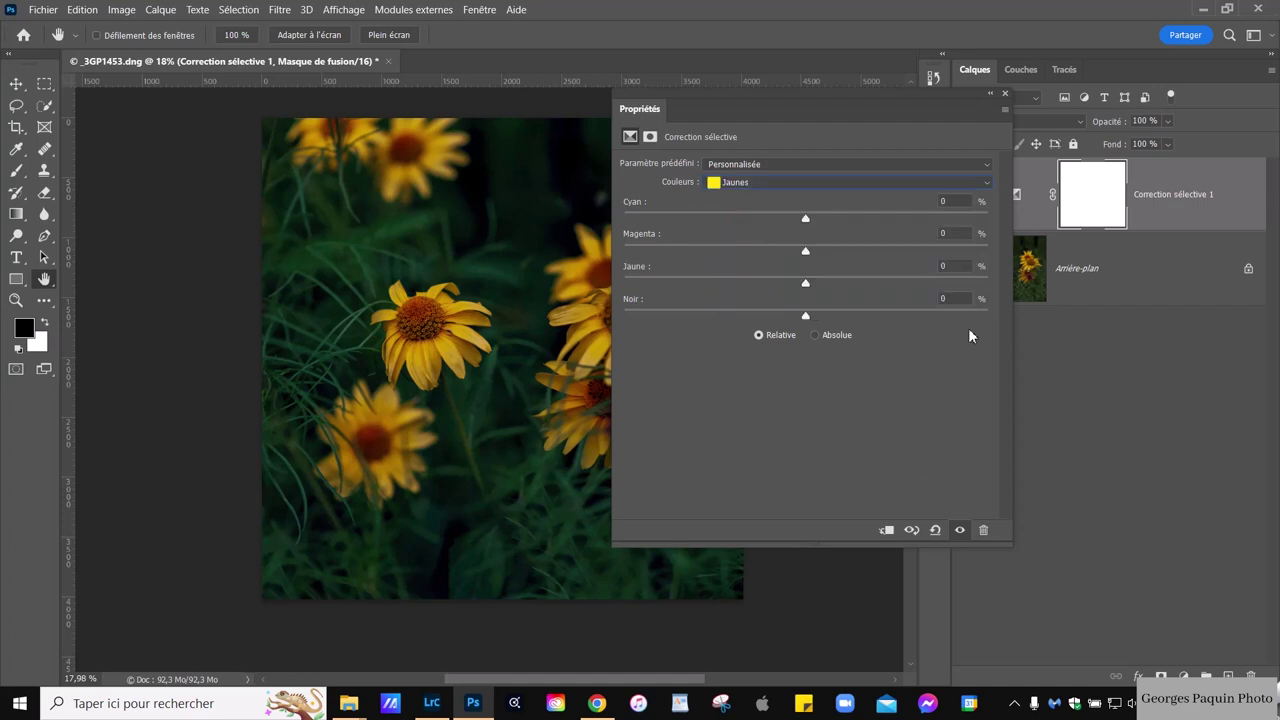
drag(806, 284, 832, 284)
drag(806, 252, 825, 252)
drag(806, 219, 802, 219)
drag(805, 315, 829, 321)
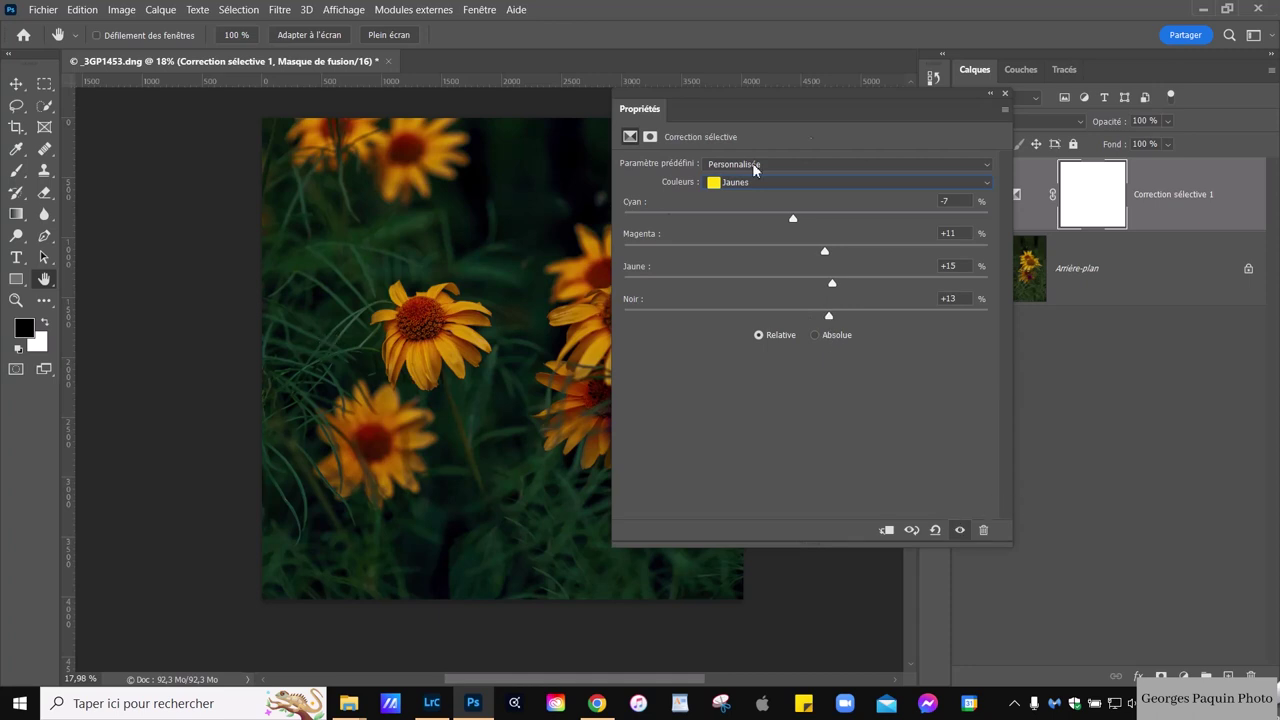
drag(461, 375, 400, 443)
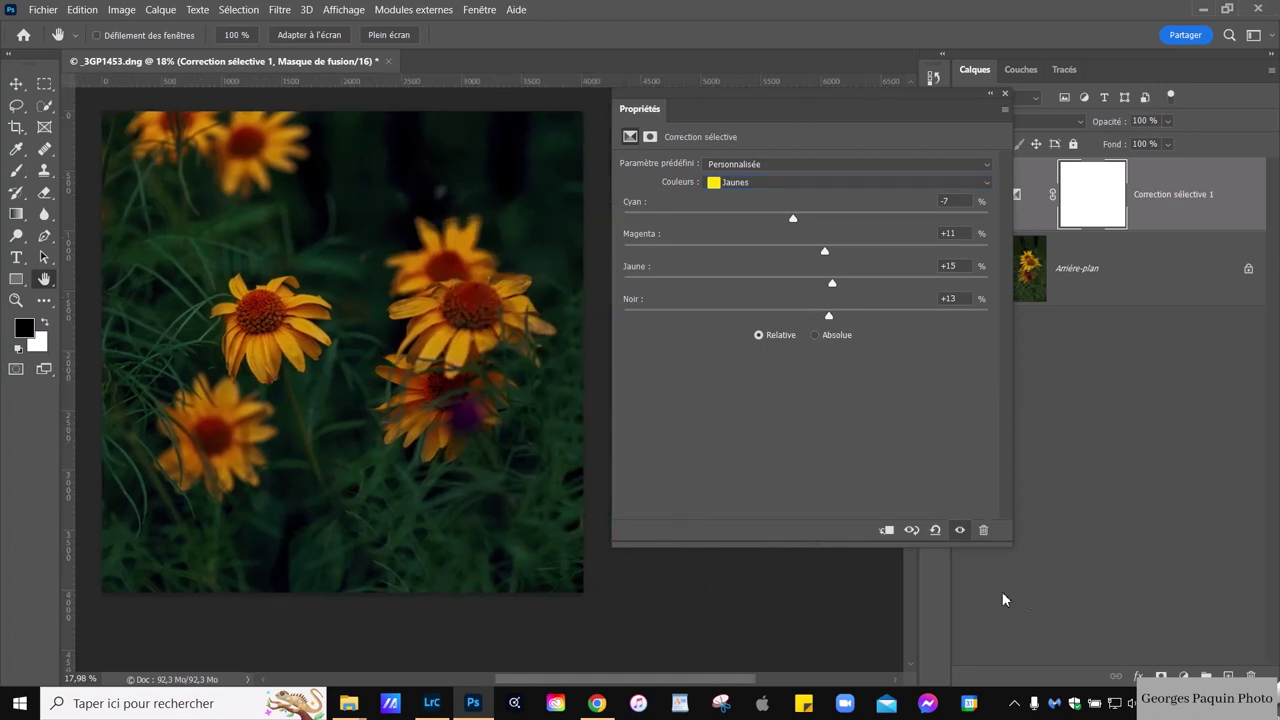
click(961, 531)
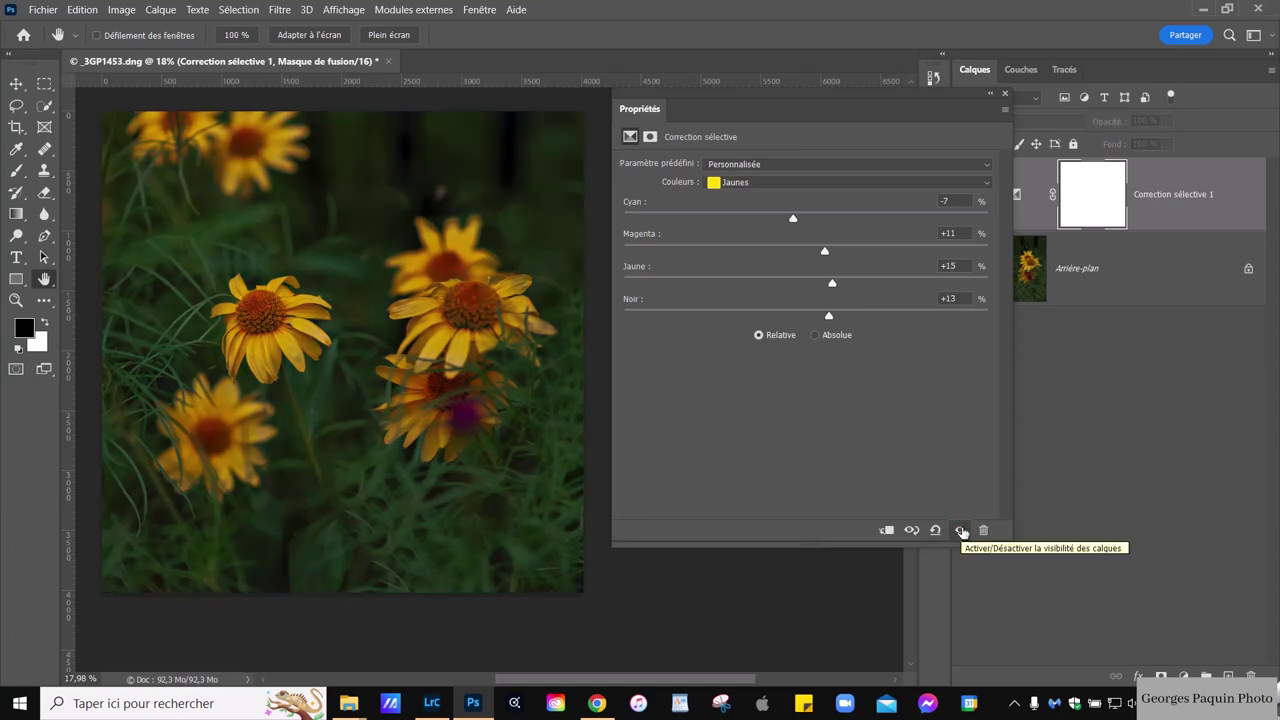
click(961, 531)
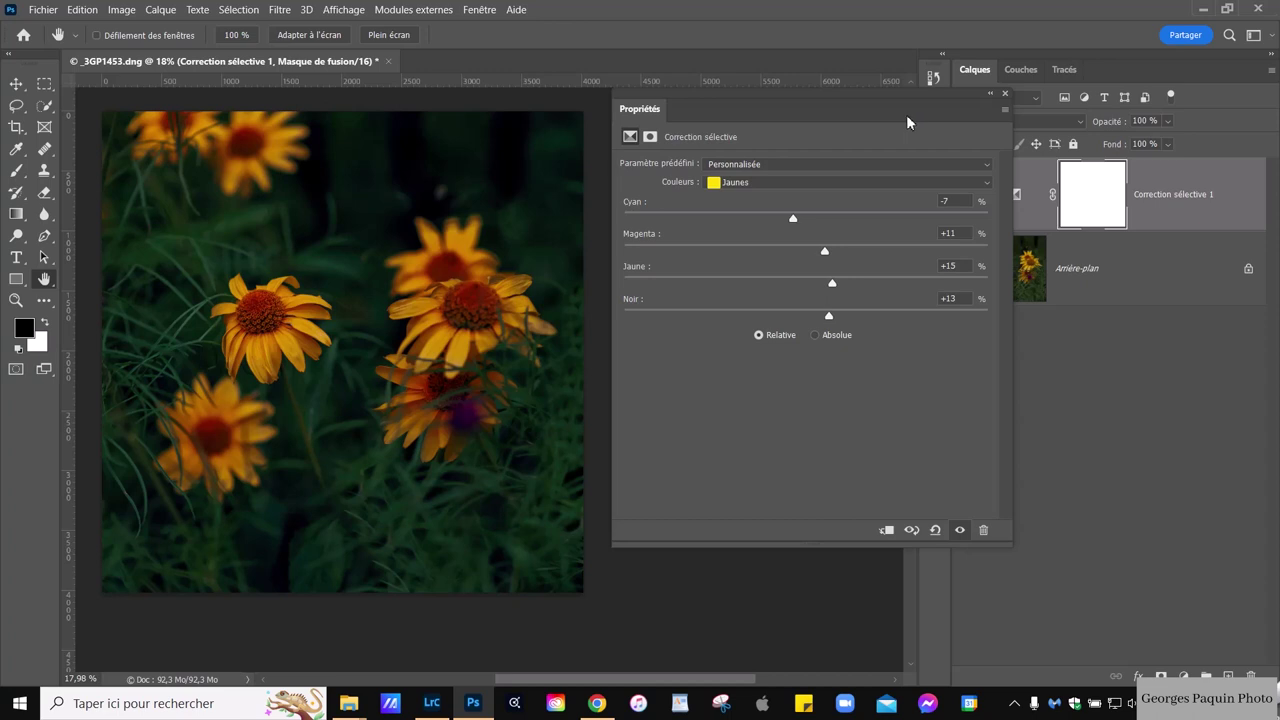
click(1005, 94)
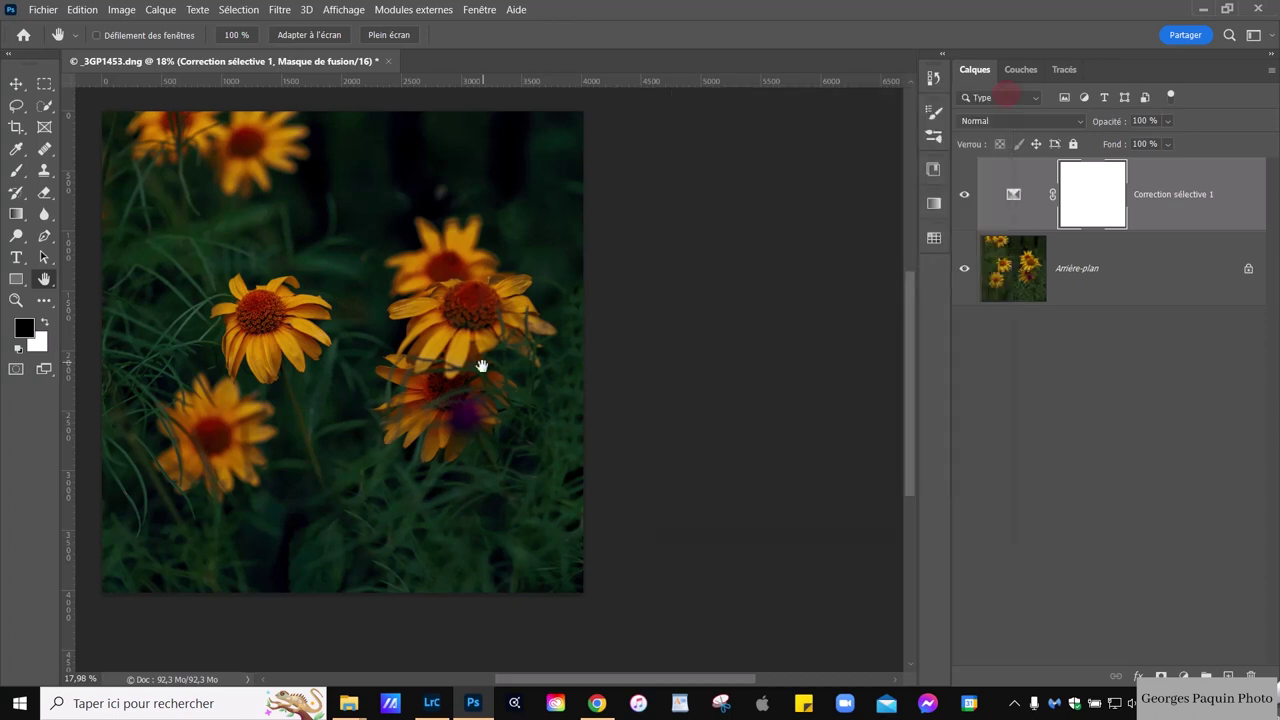
drag(262, 423, 449, 443)
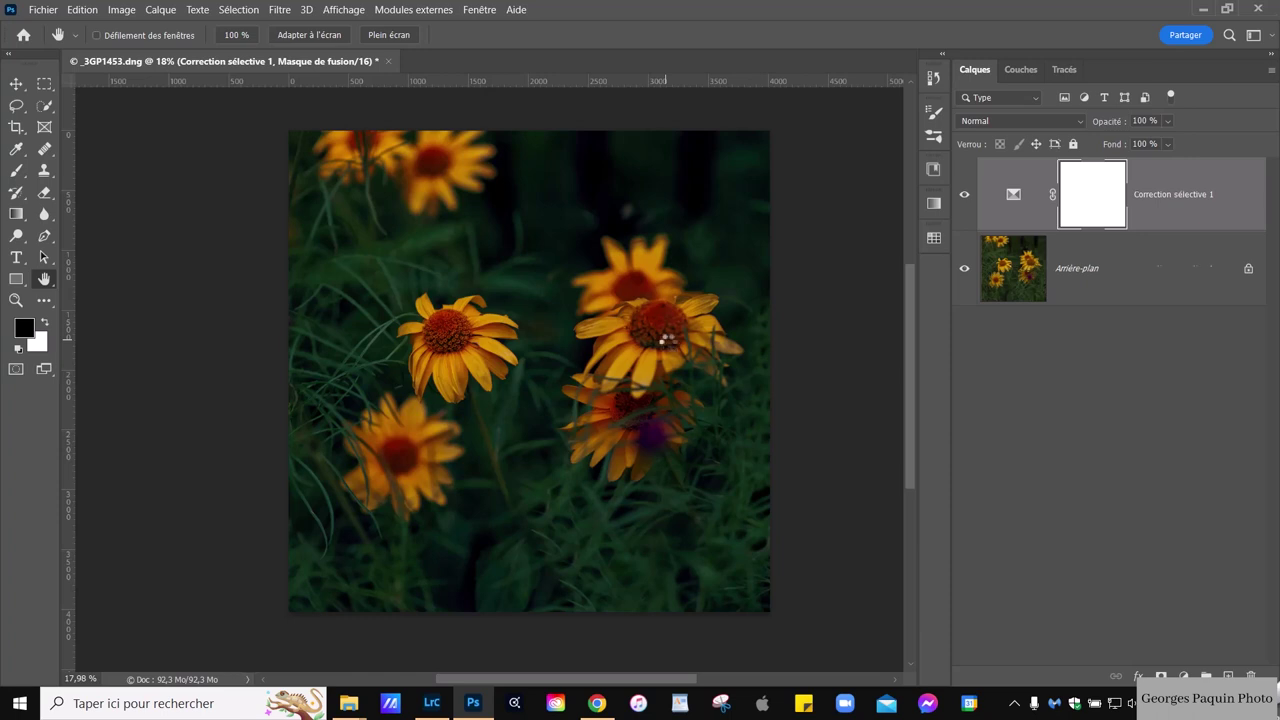
- Stamp visible layers into a new top layer named 'flou' and convert it to a smart object
key(ctrl+shift+alt+e)
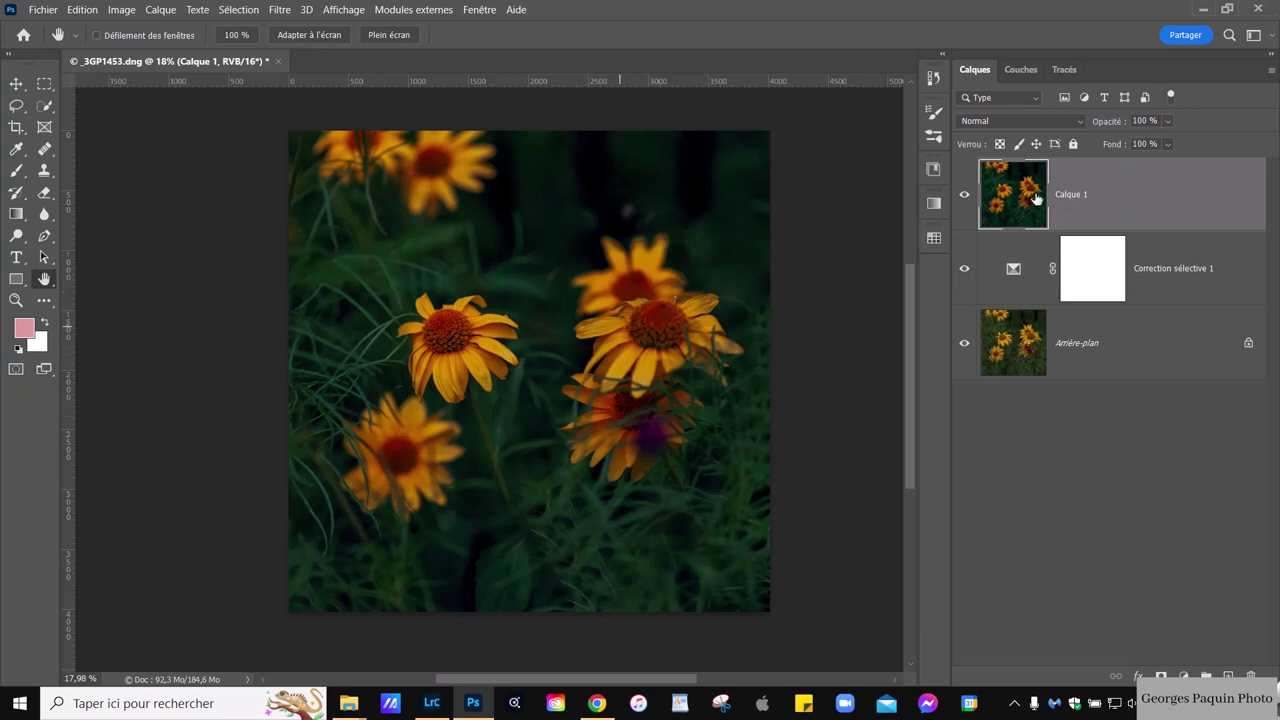
double_click(1072, 197)
text(flou)
key(Return)
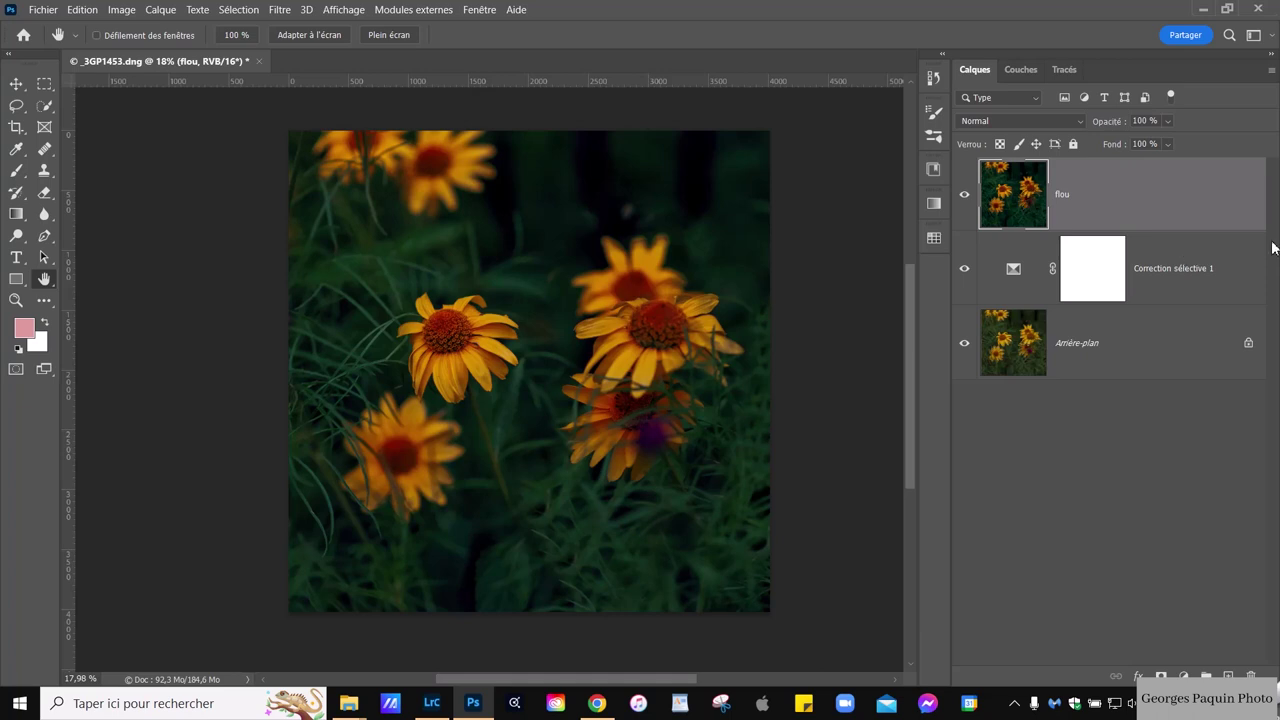
right_click(1239, 204)
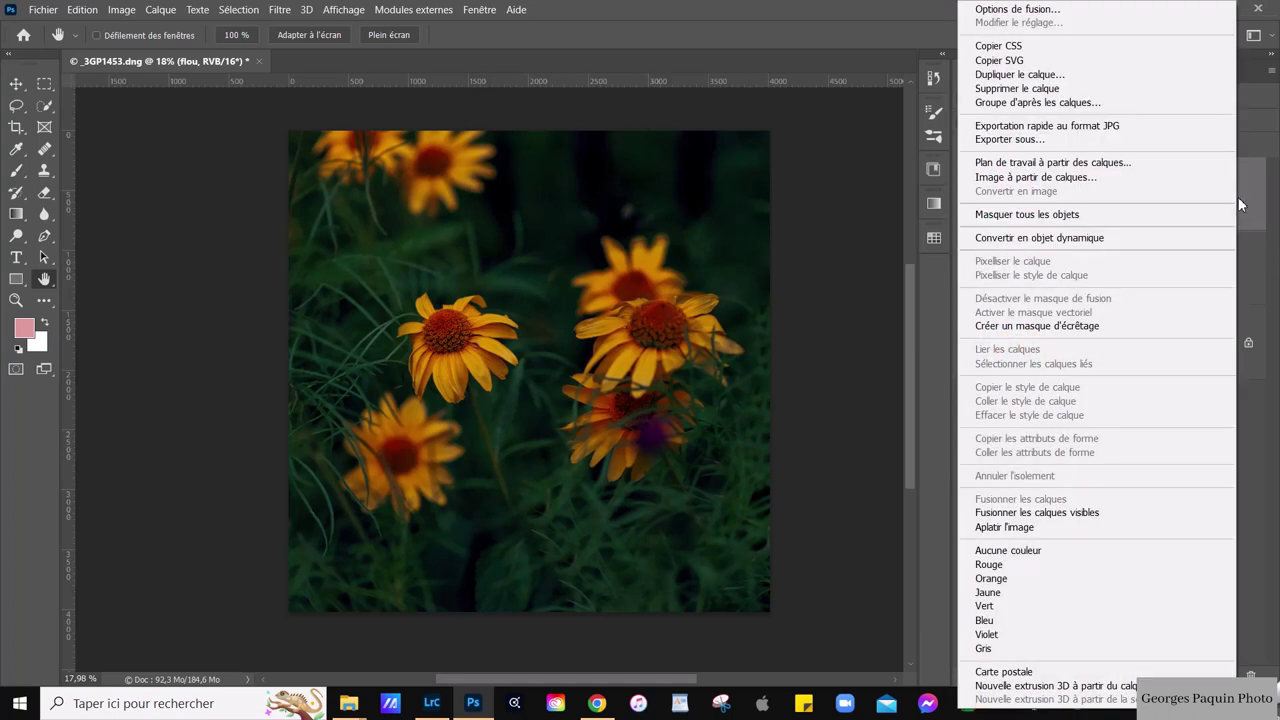
click(1066, 246)
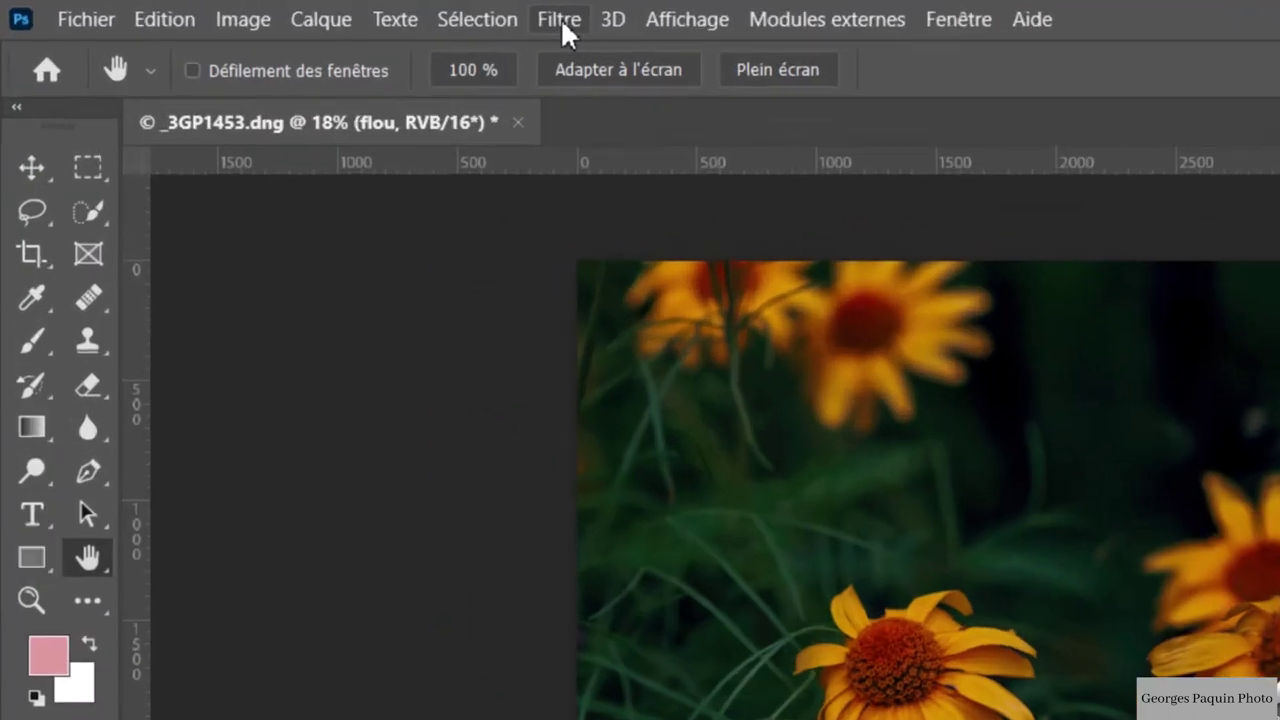
- Open Field Blur, set the first pin to 29 px, and add a pin on the right flower
click(376, 16)
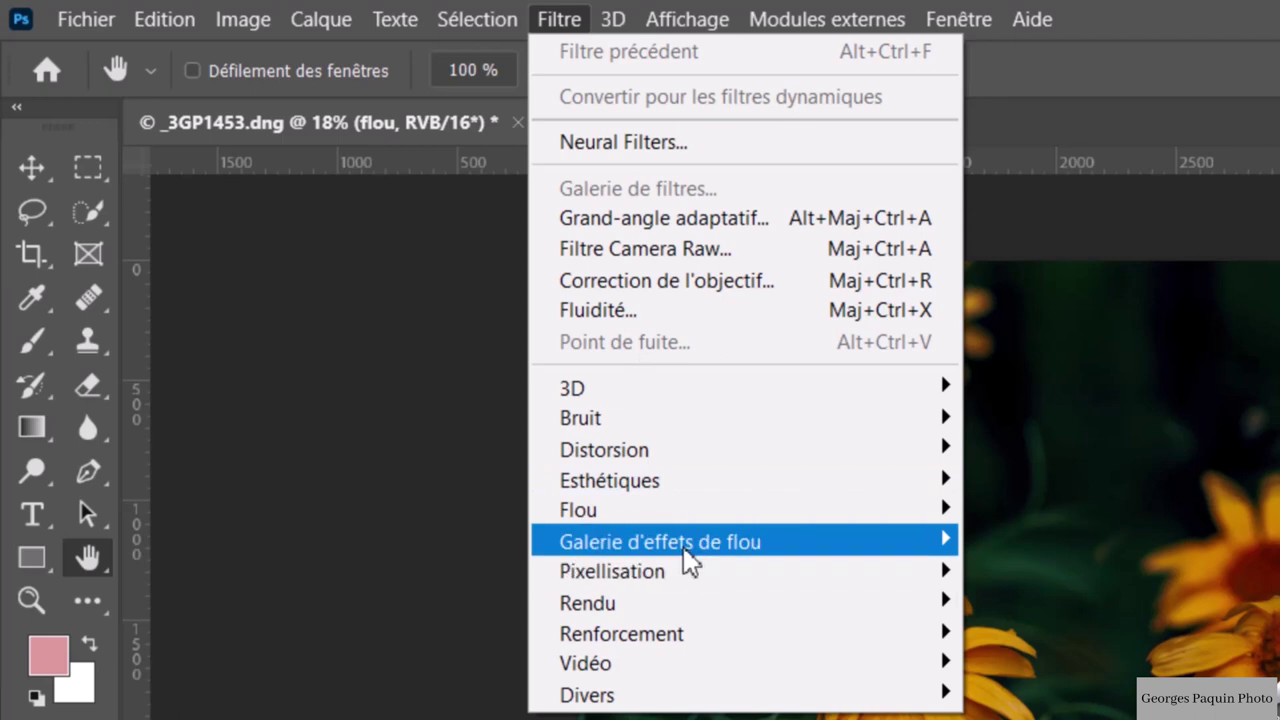
mouse_move(660, 541)
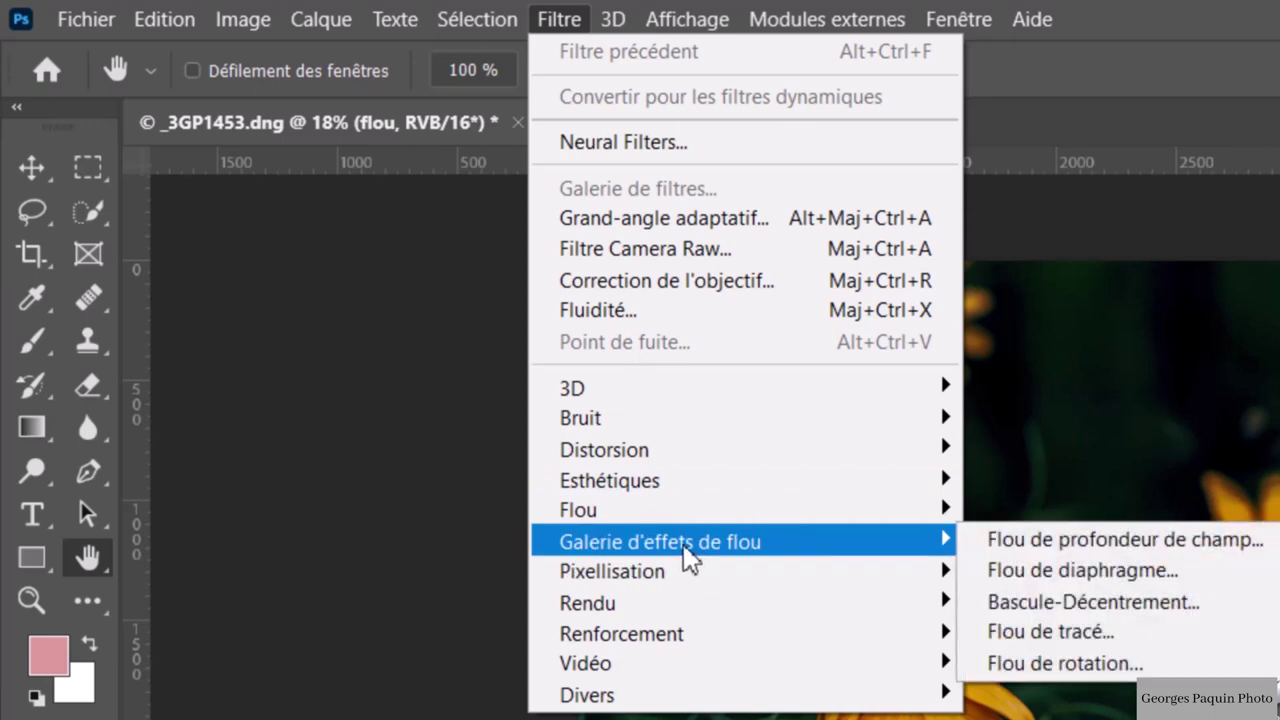
click(1180, 550)
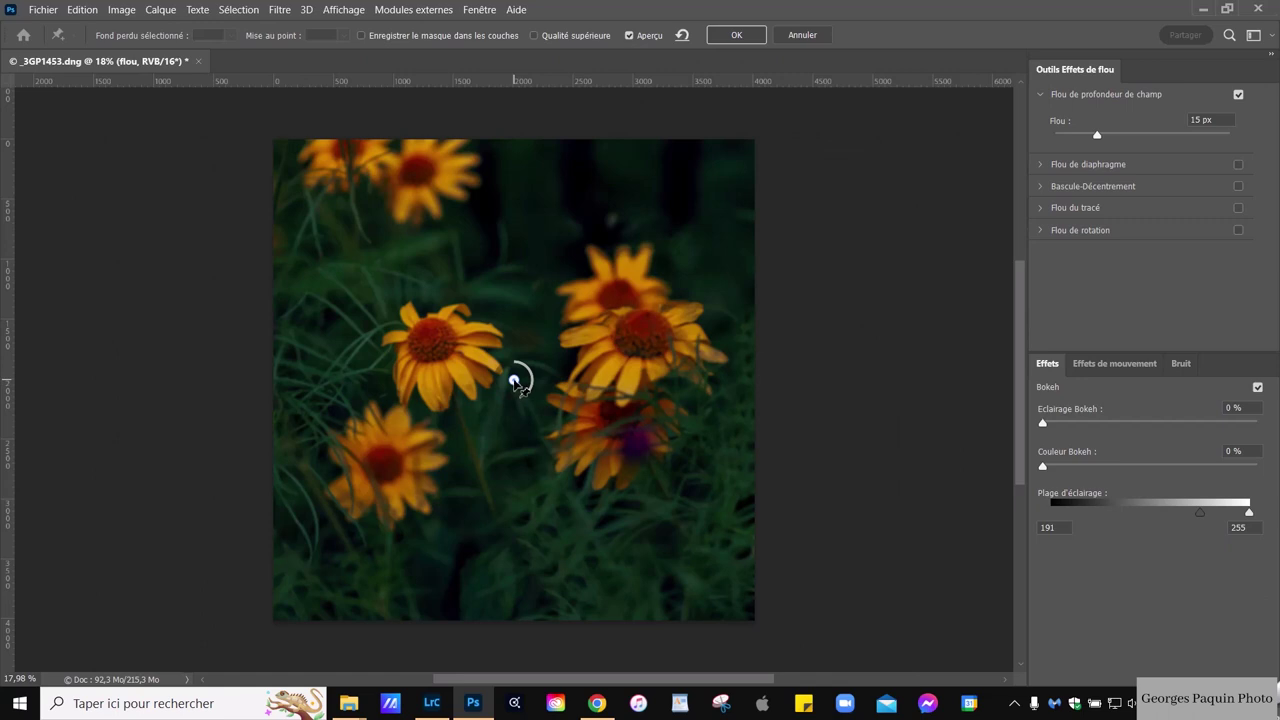
mouse_move(514, 381)
mouse_down()
mouse_move(608, 465)
mouse_move(633, 525)
mouse_up()
drag(1098, 136, 1117, 140)
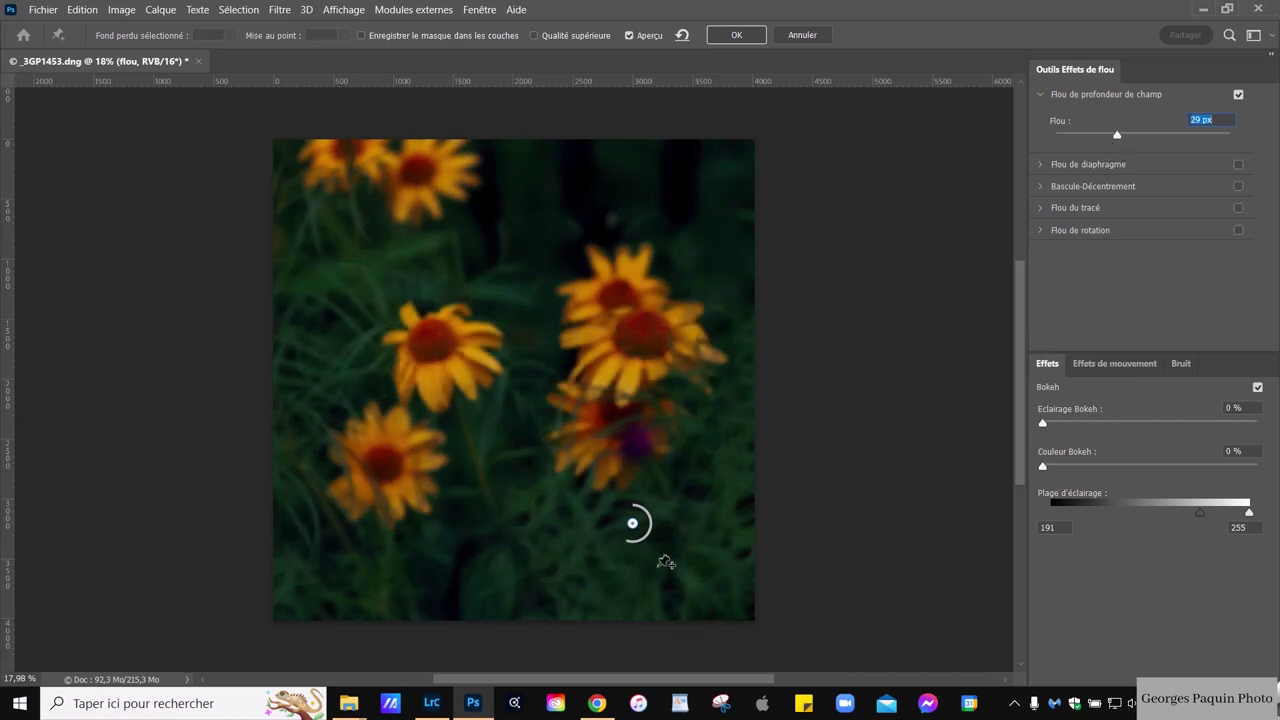
click(598, 339)
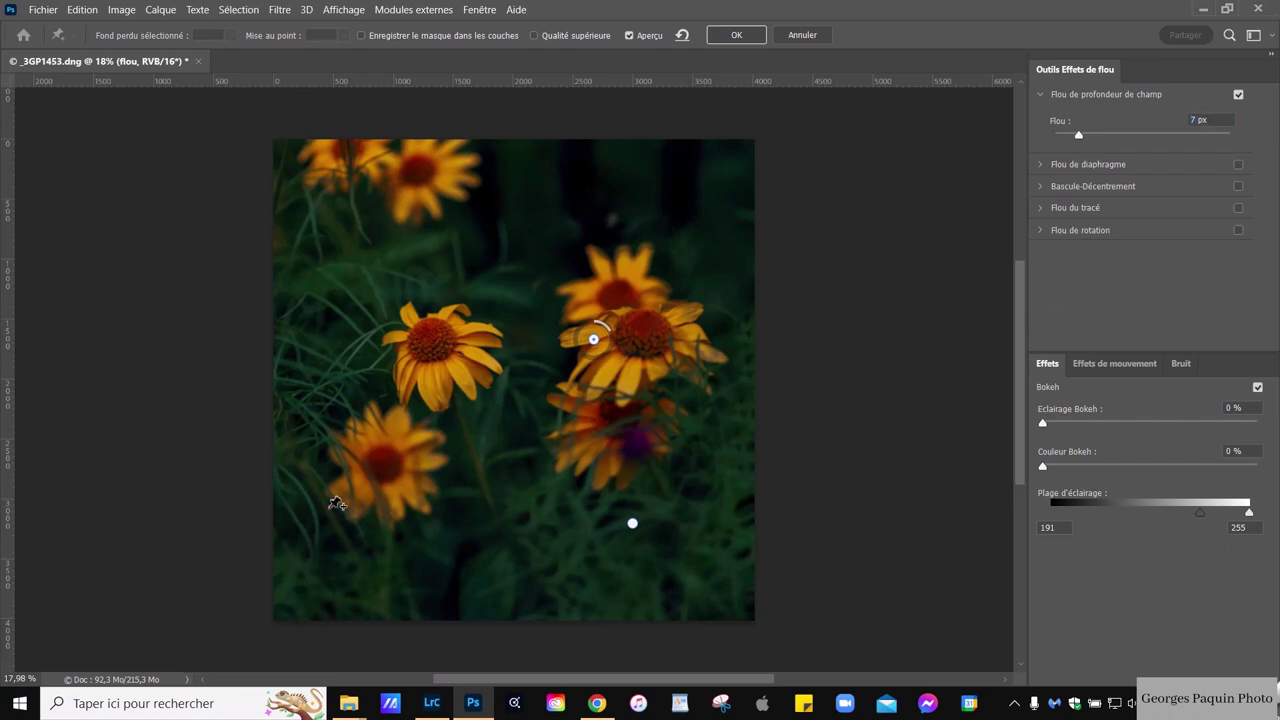
- Add blur pins at bottom-left (78 px), left flower (12 px), top-left flower (33 px), then apply
click(328, 505)
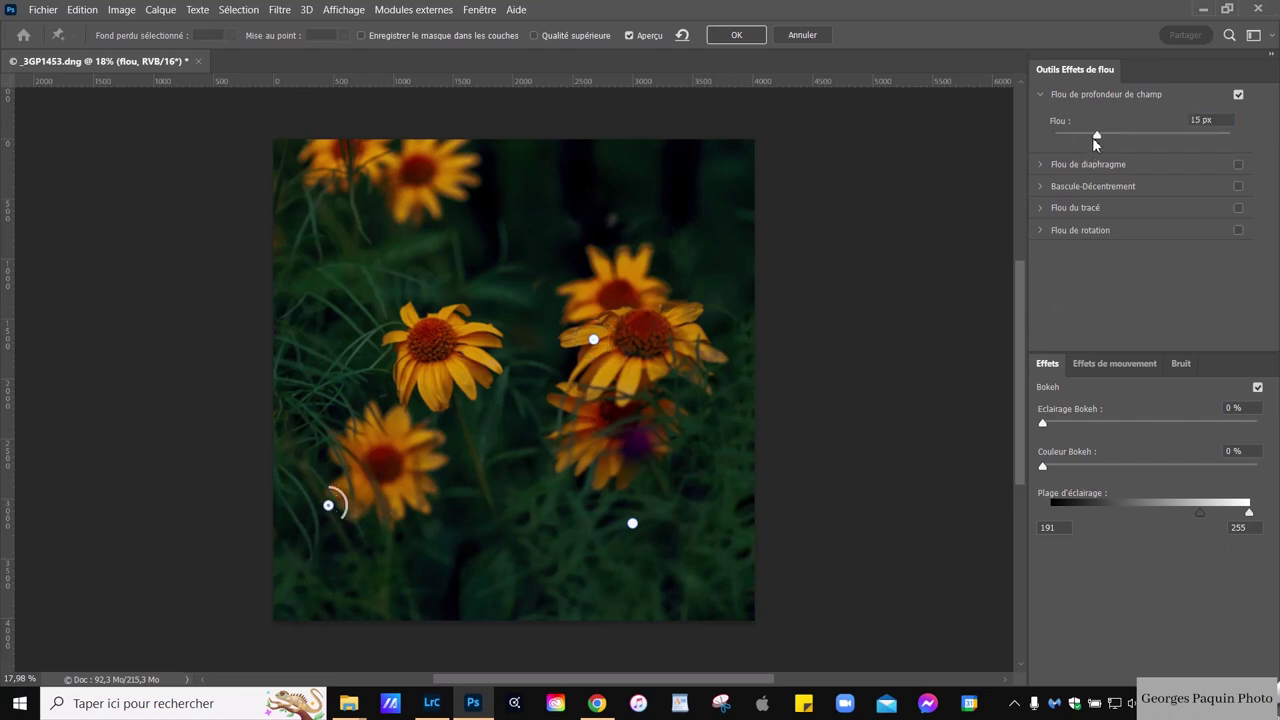
mouse_move(1097, 135)
mouse_down()
mouse_move(1166, 158)
mouse_move(1154, 164)
mouse_up()
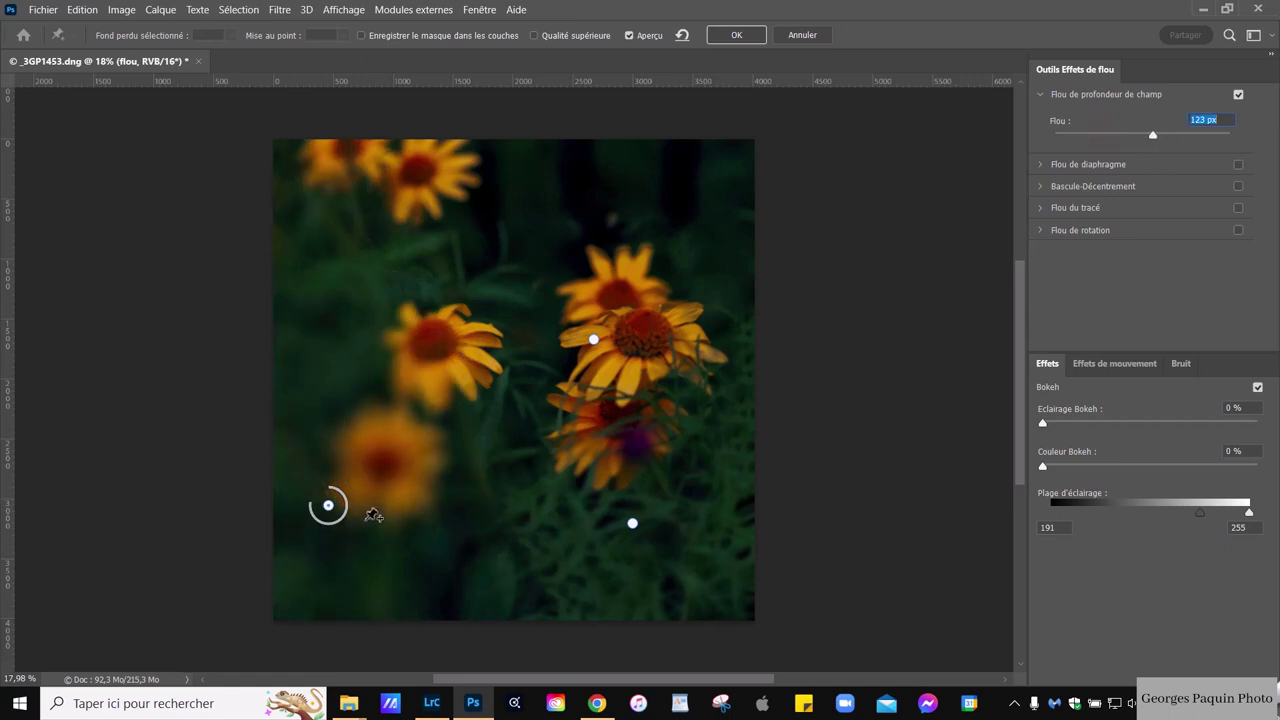
drag(328, 505, 281, 553)
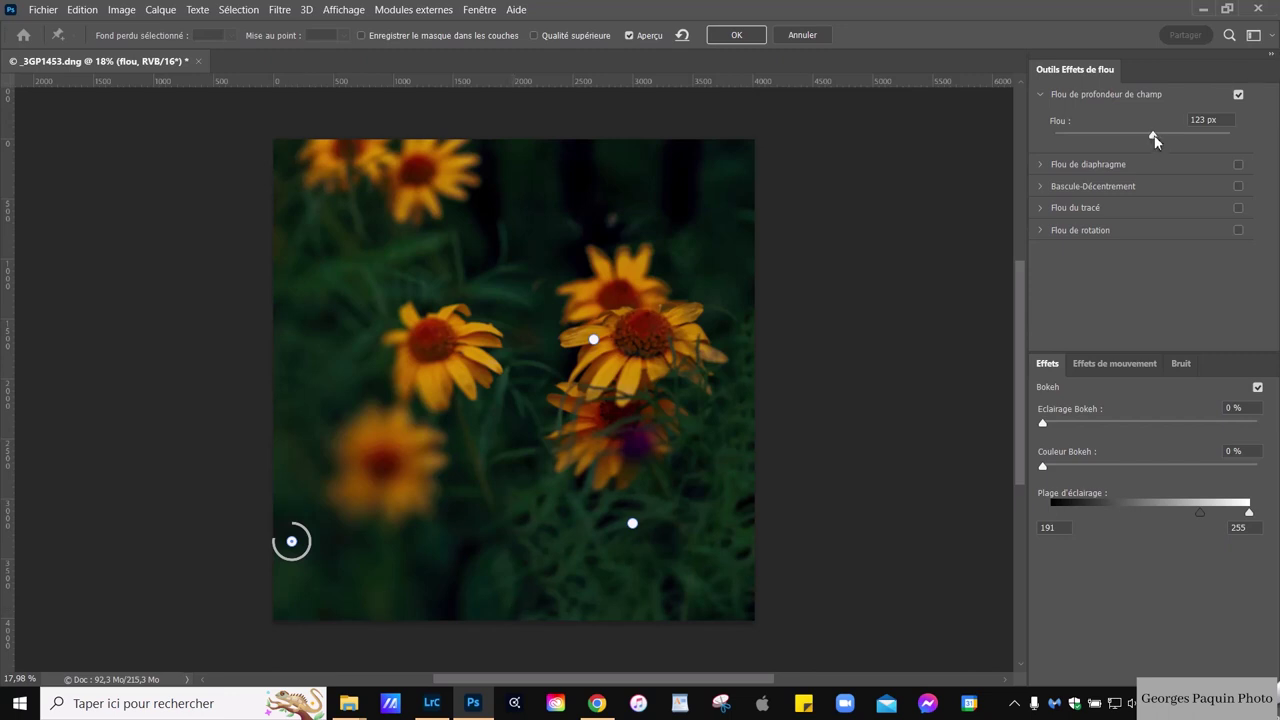
mouse_move(1154, 136)
mouse_down()
mouse_move(1118, 160)
mouse_move(1134, 155)
mouse_up()
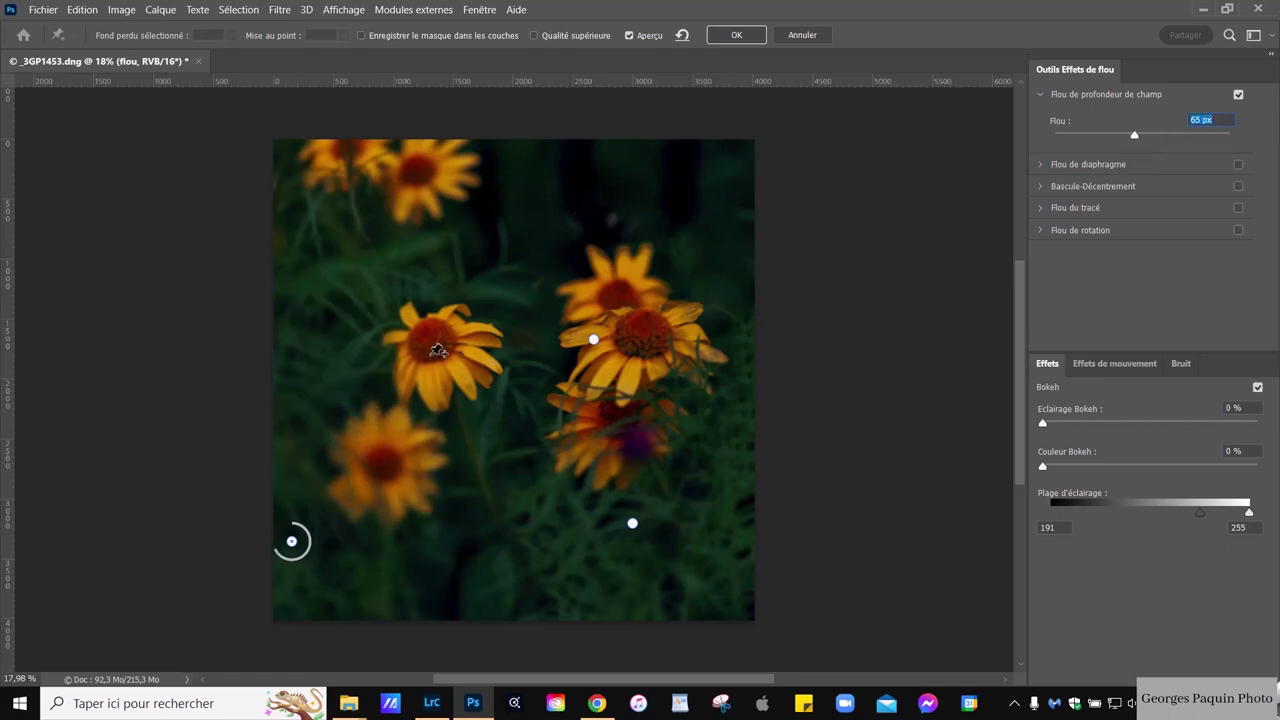
click(427, 347)
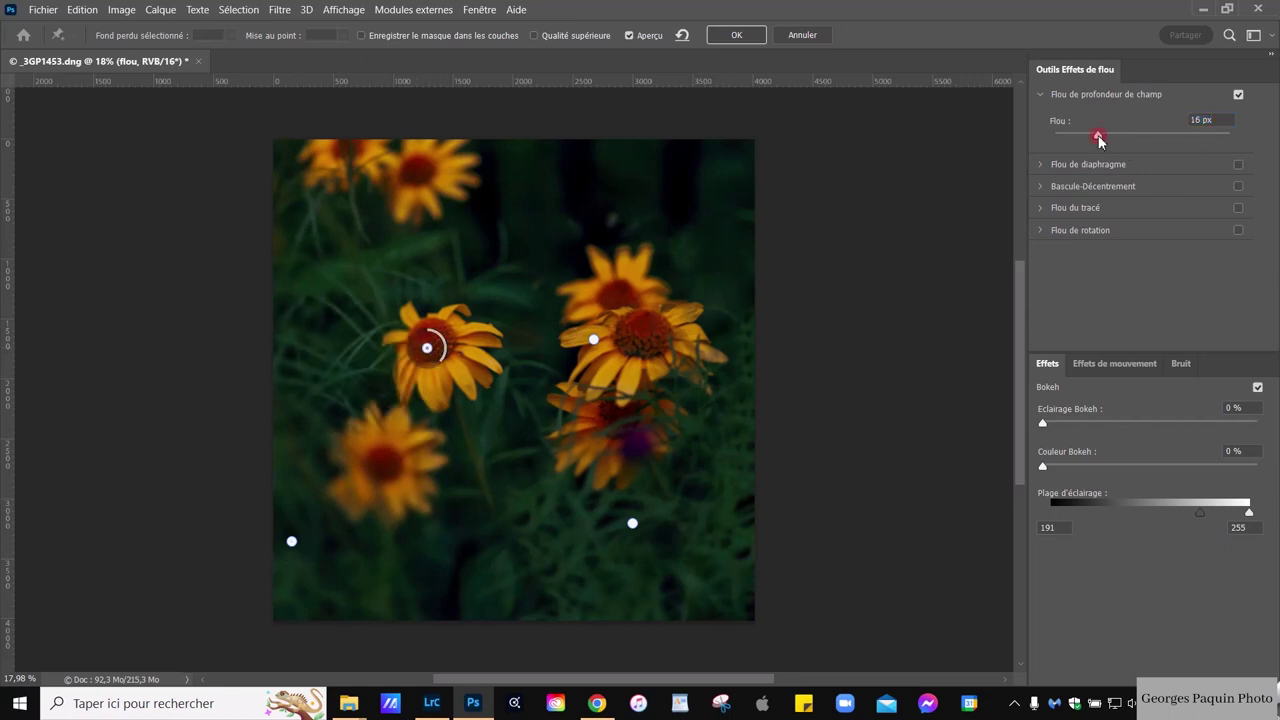
drag(1100, 137, 1092, 137)
click(375, 175)
drag(1097, 134, 1122, 134)
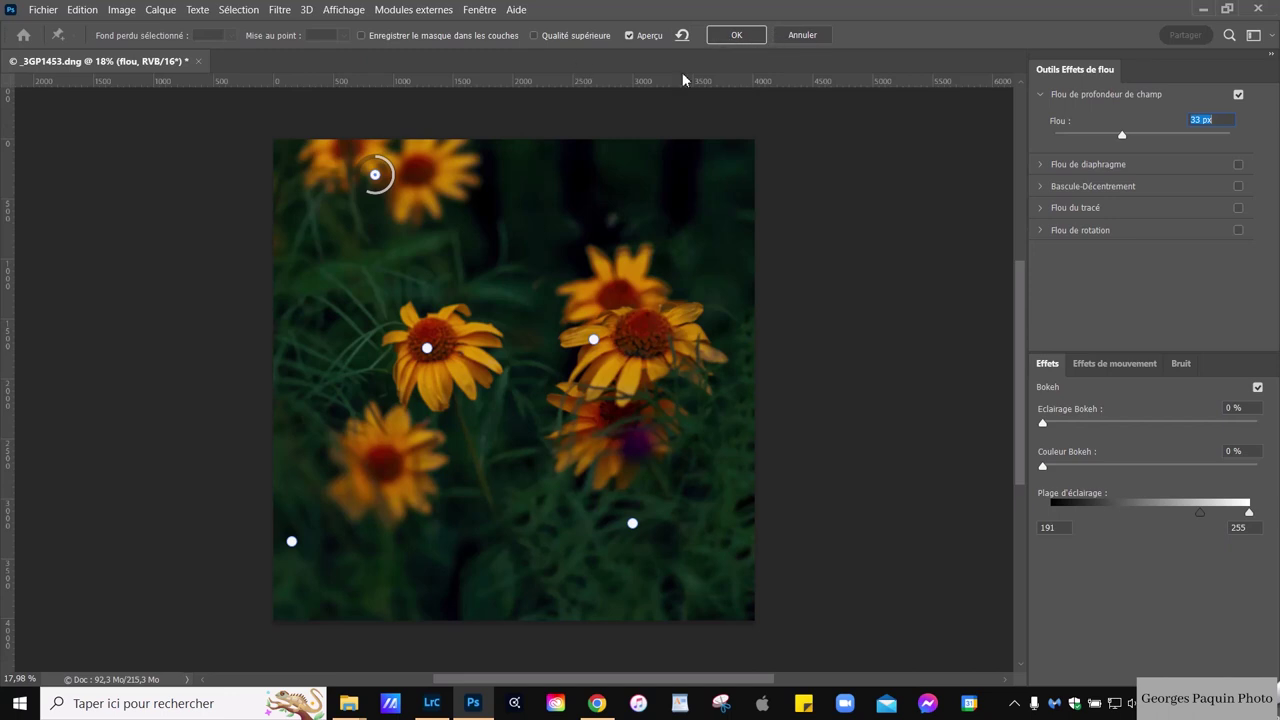
click(746, 42)
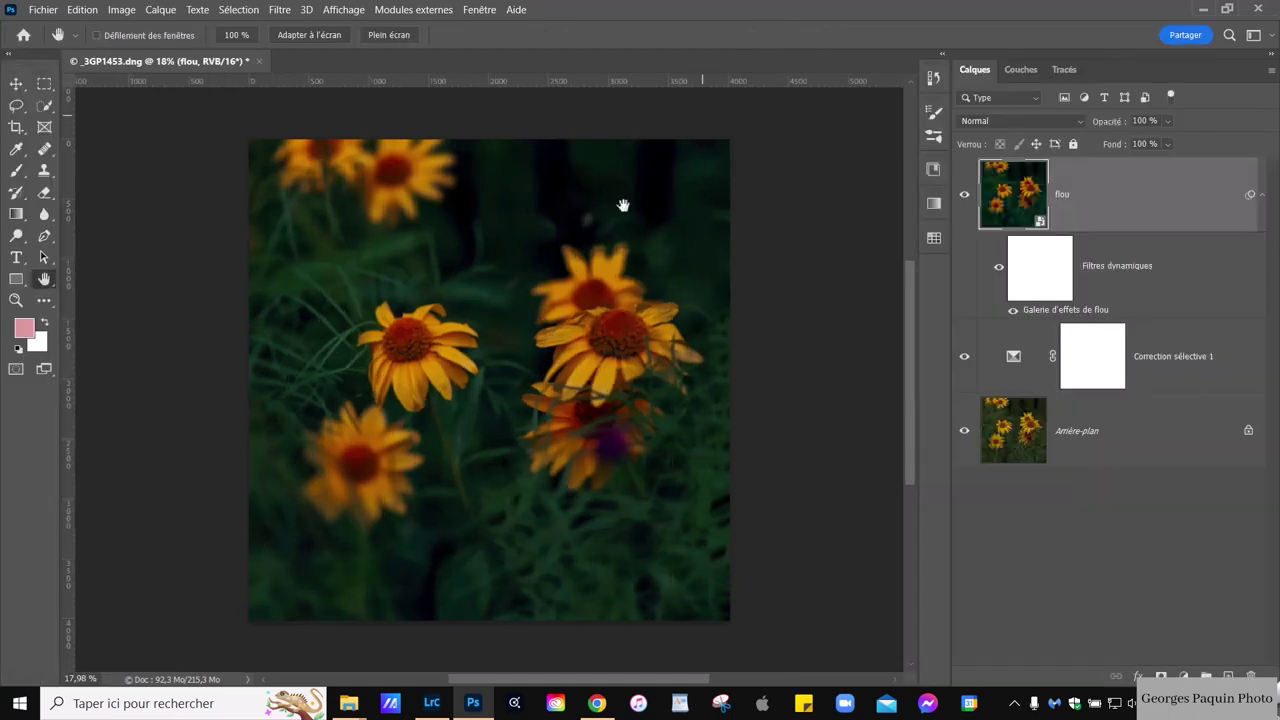
scroll(448, 490, up, 1)
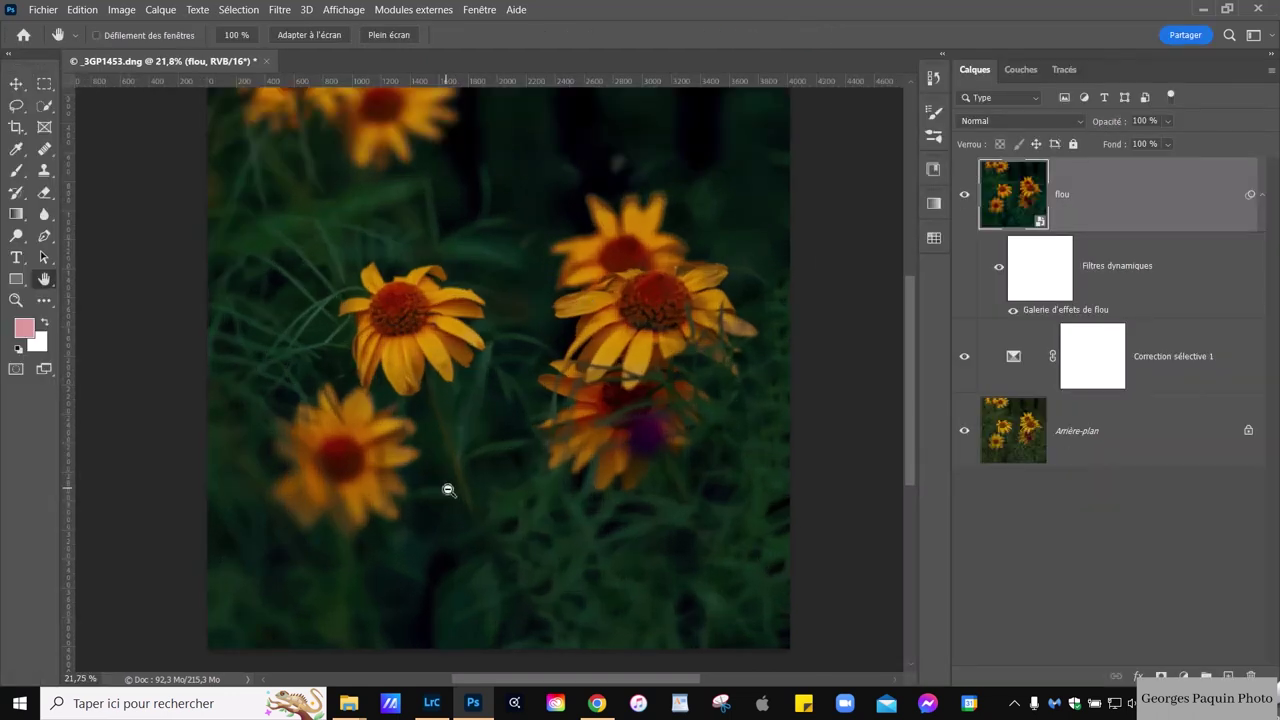
scroll(448, 490, down, 1)
click(966, 196)
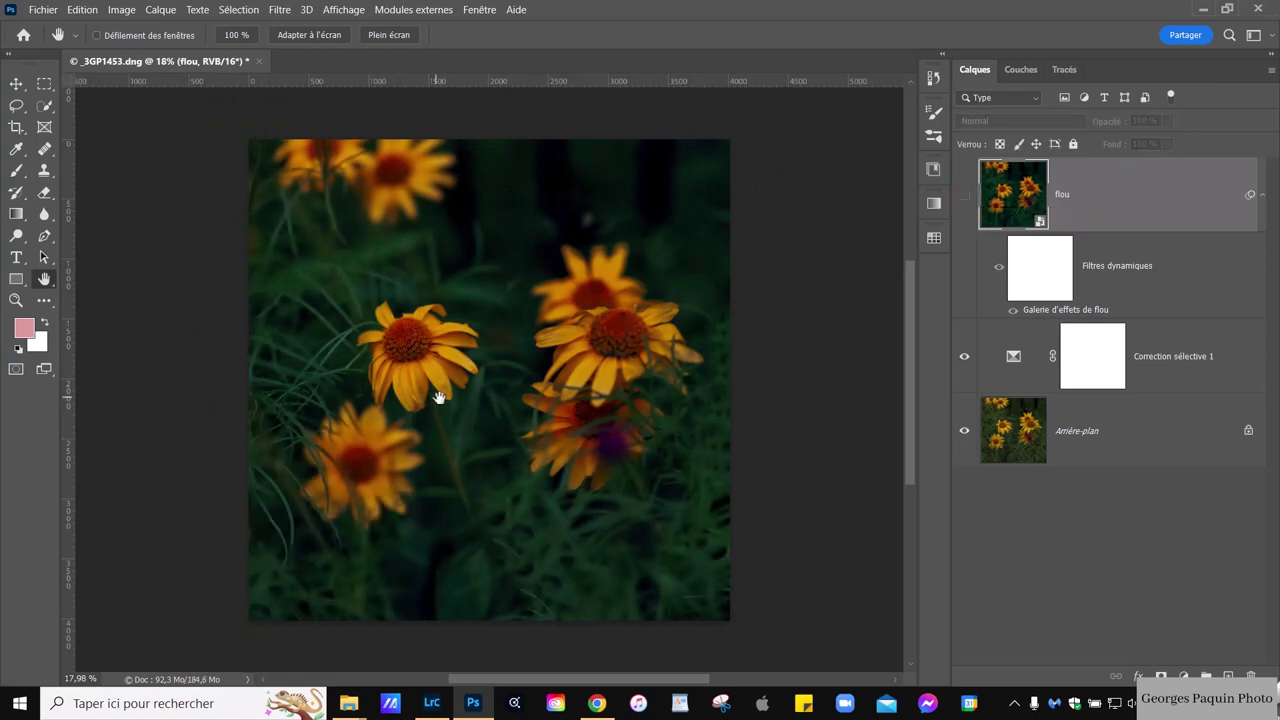
click(964, 195)
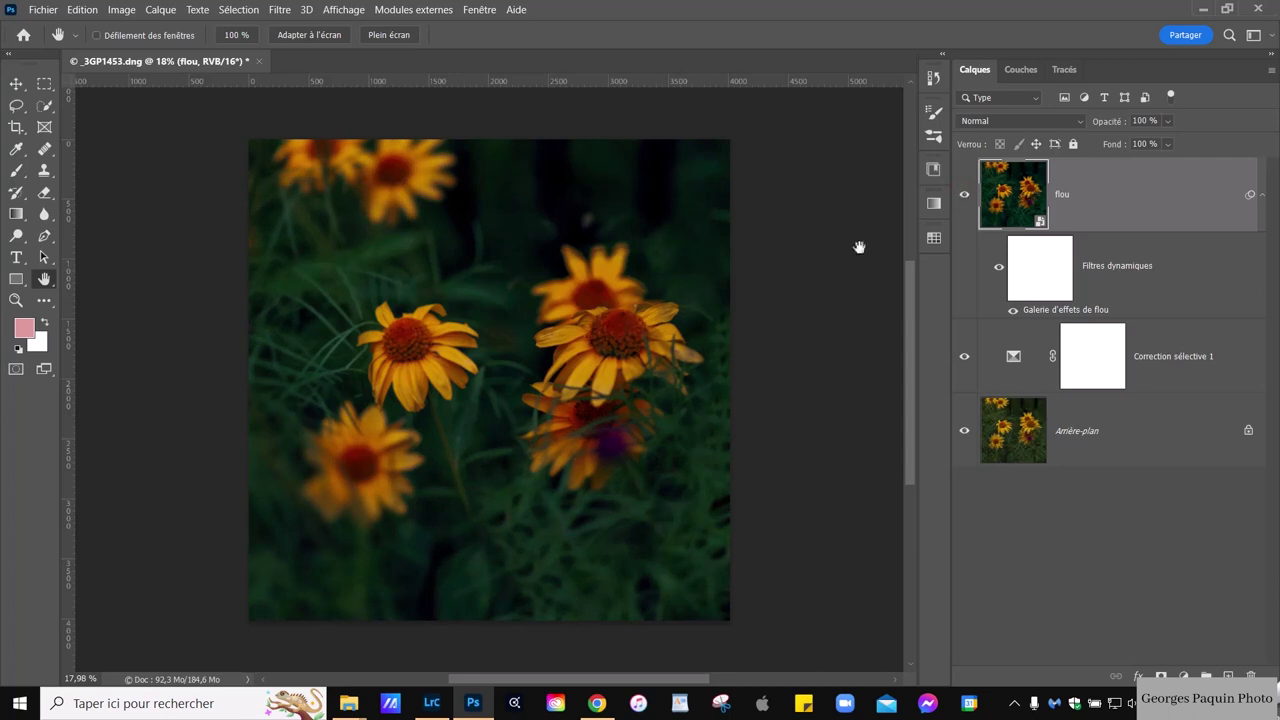
scroll(571, 511, up, 1)
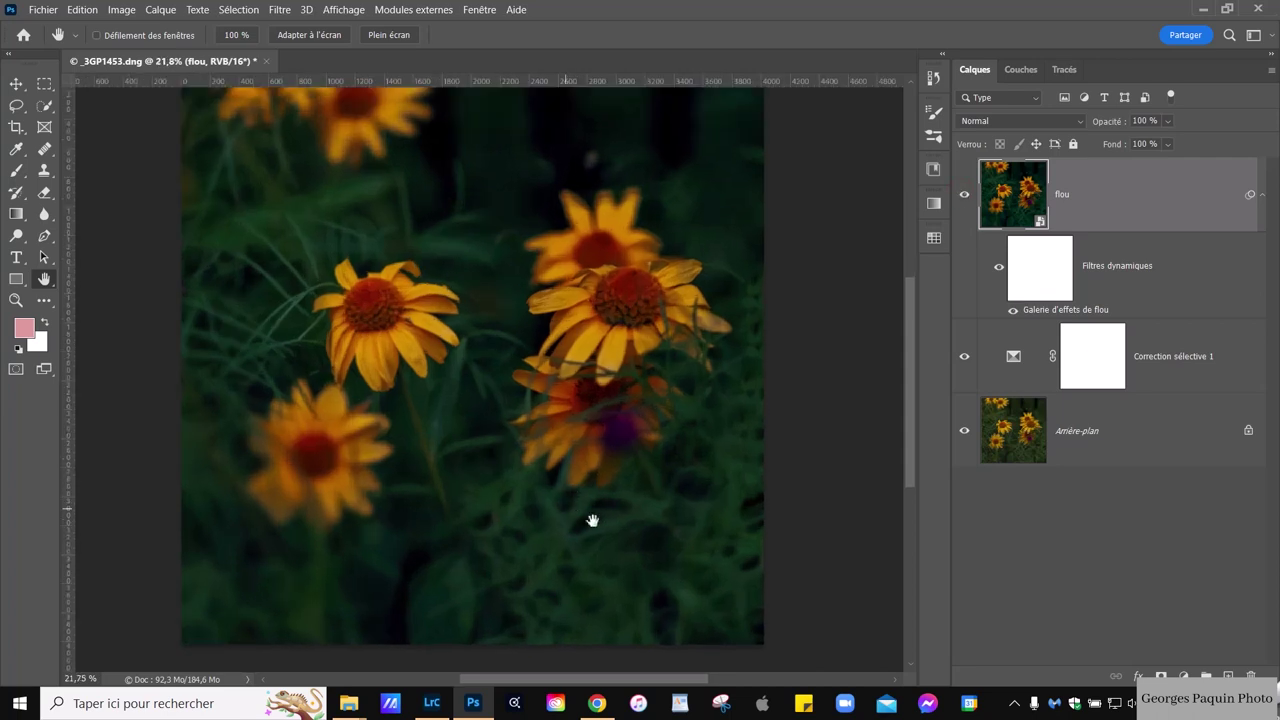
drag(622, 308, 640, 363)
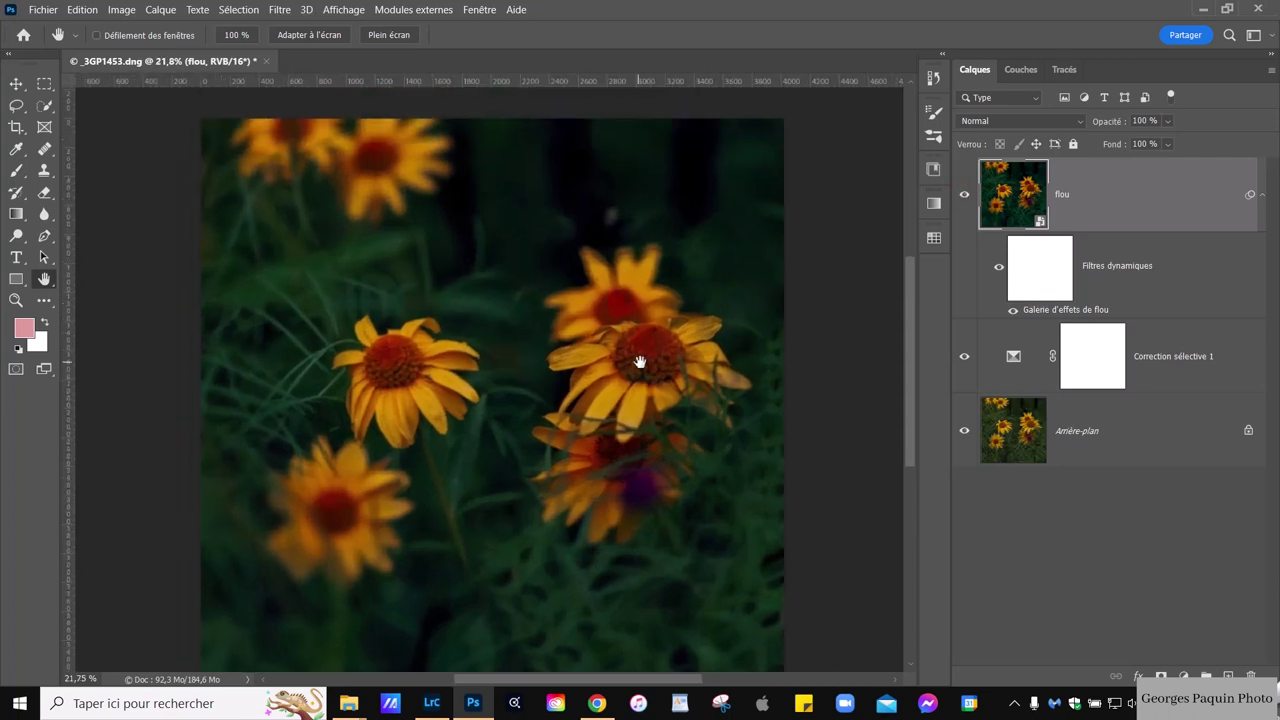
scroll(505, 361, down, 2)
scroll(503, 360, up, 1)
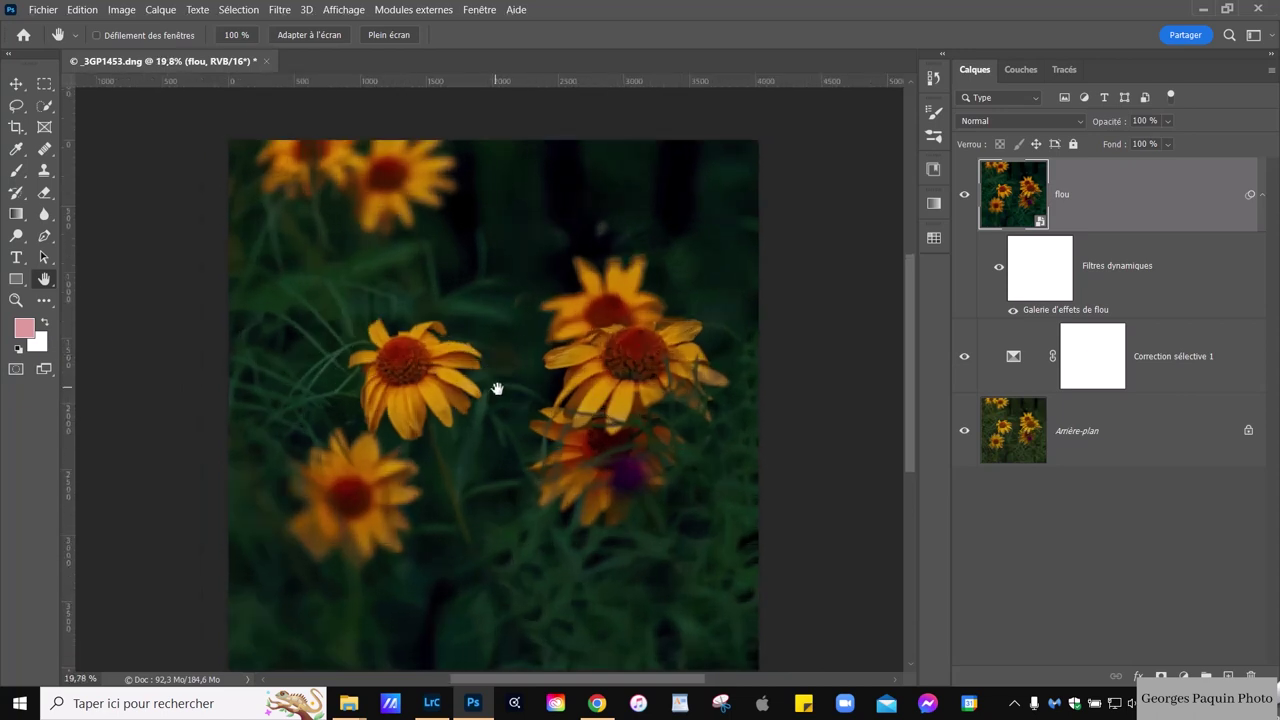
scroll(497, 388, down, 1)
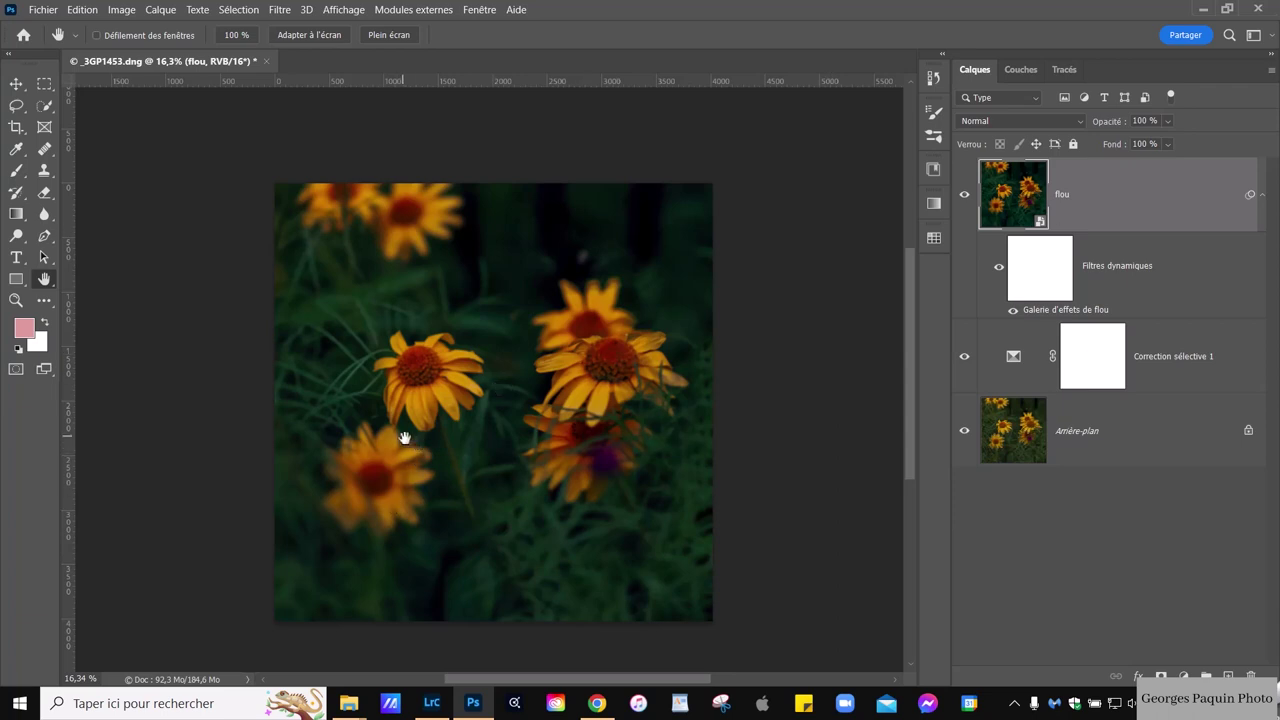
scroll(398, 400, down, 1)
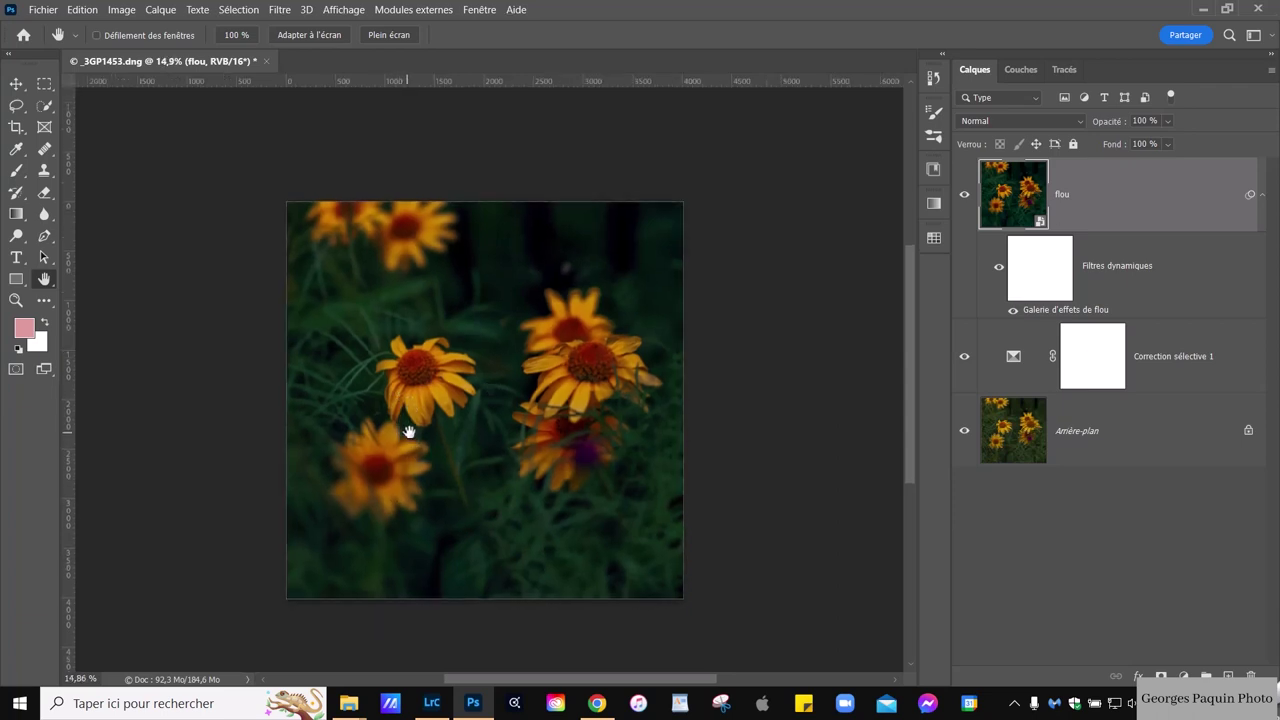
drag(409, 435, 444, 383)
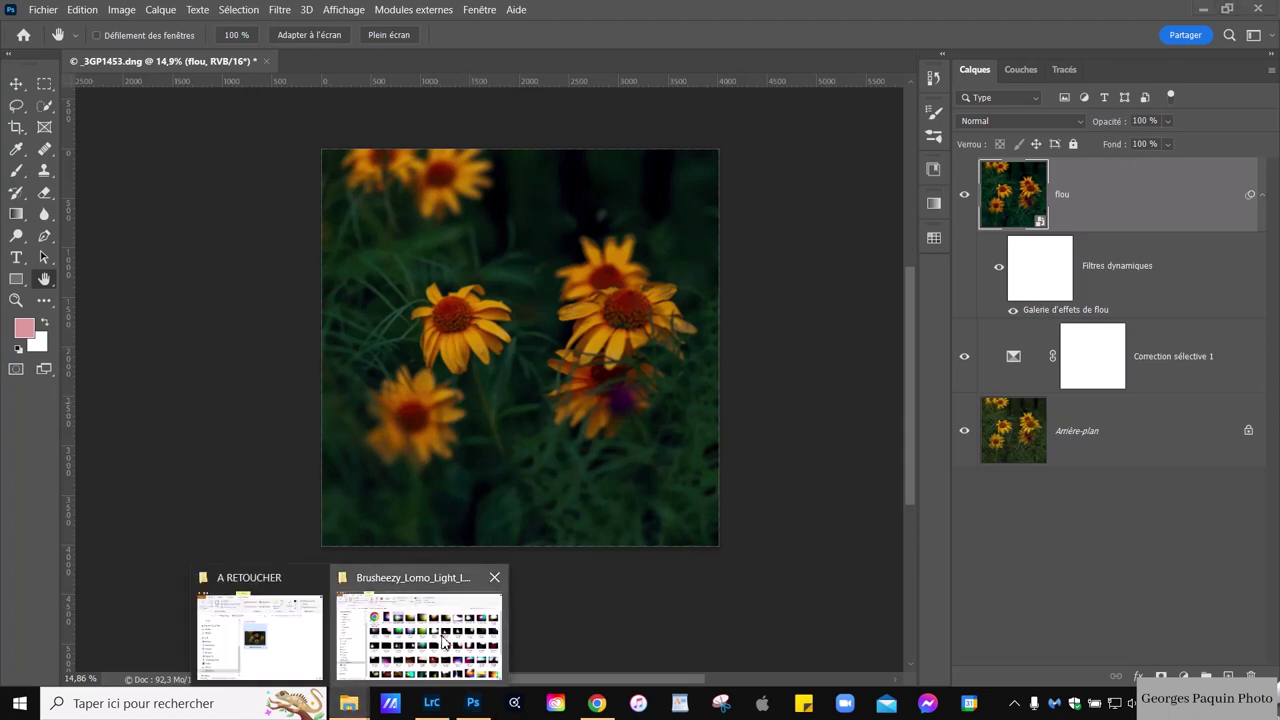
- In the Brusheezy_Lomo_Light_Leaks folder, scroll down and select Light Leak (51).JPG
click(446, 640)
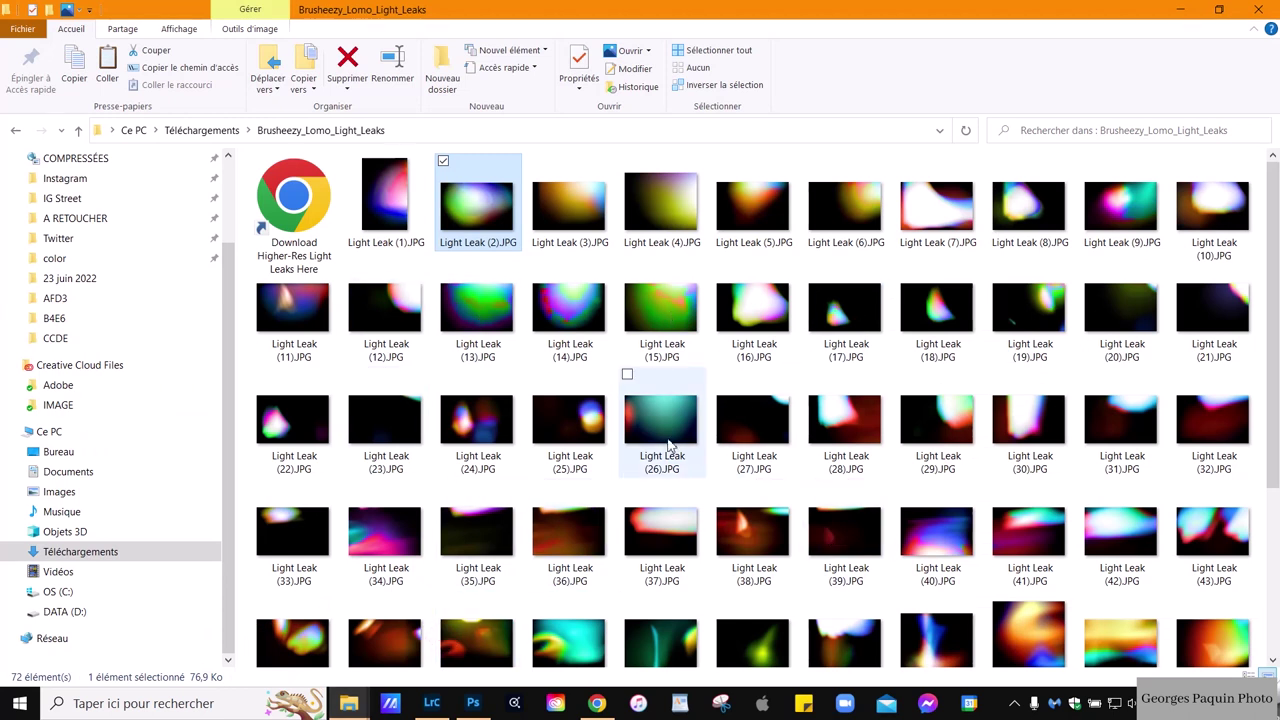
mouse_move(752, 430)
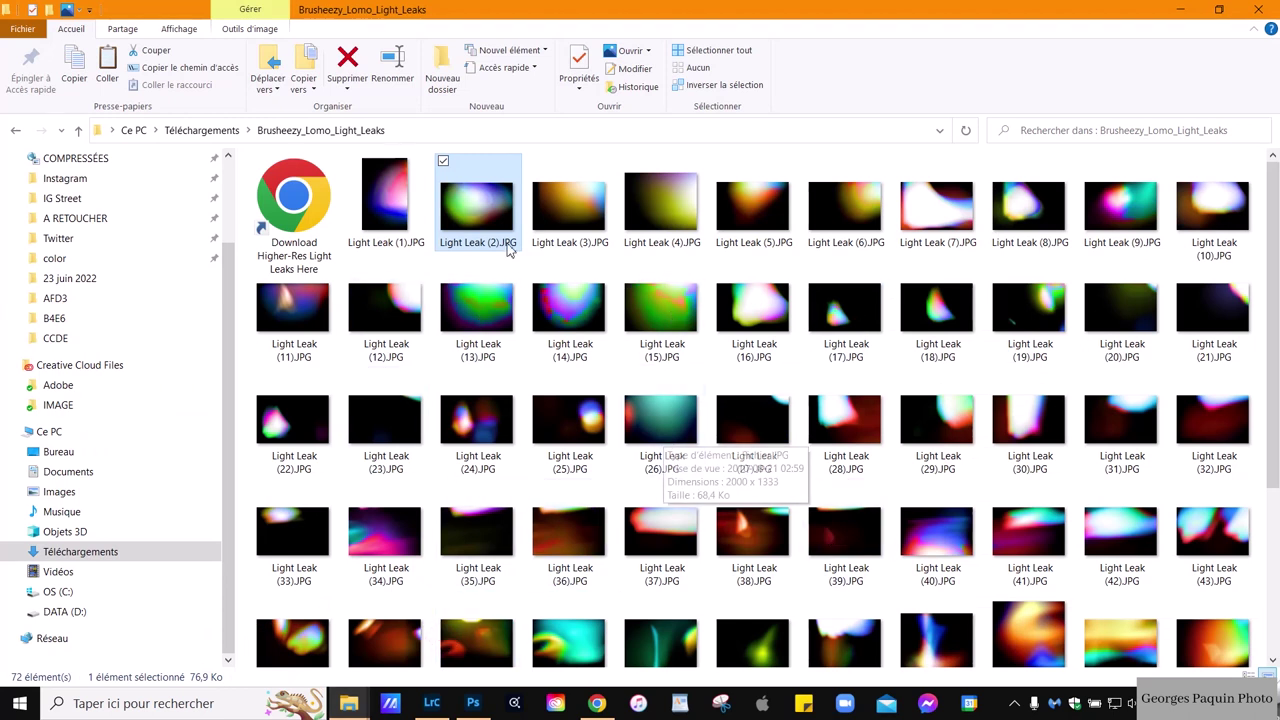
scroll(665, 440, down, 3)
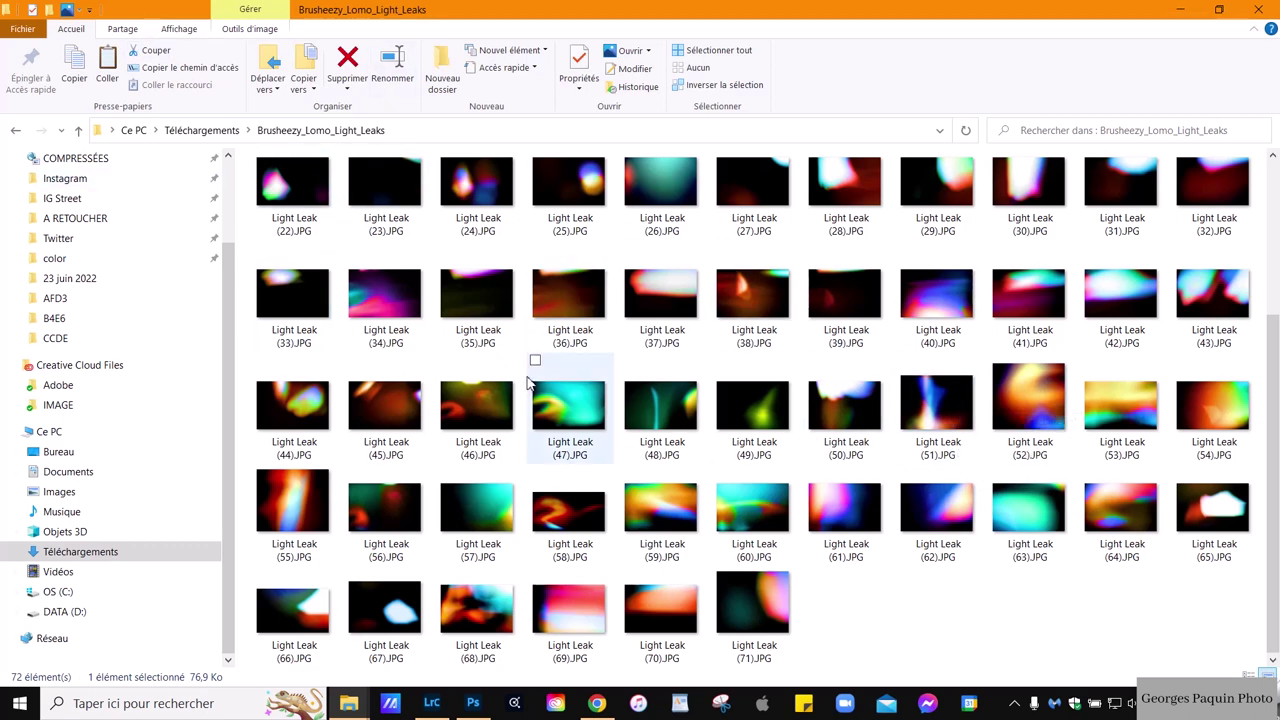
click(950, 408)
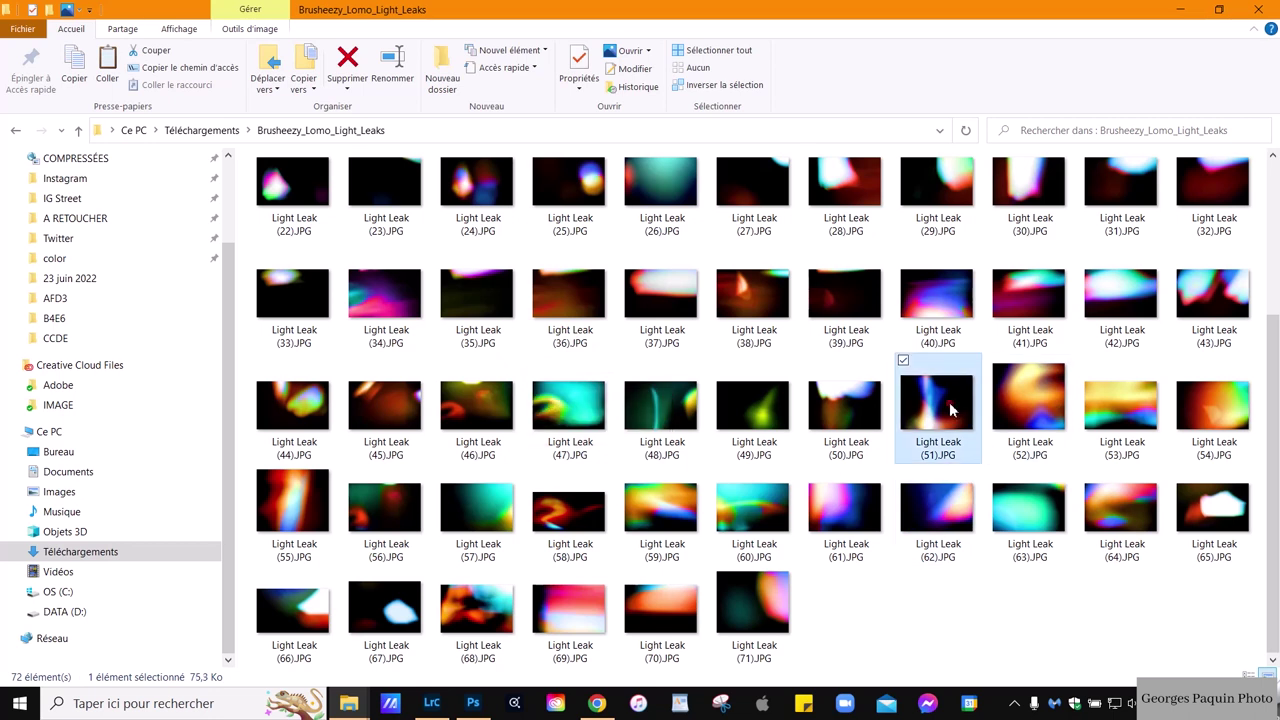
- Drag Light Leak (51).JPG onto the flower photo, then roughly position and enlarge it
drag(950, 408, 487, 710)
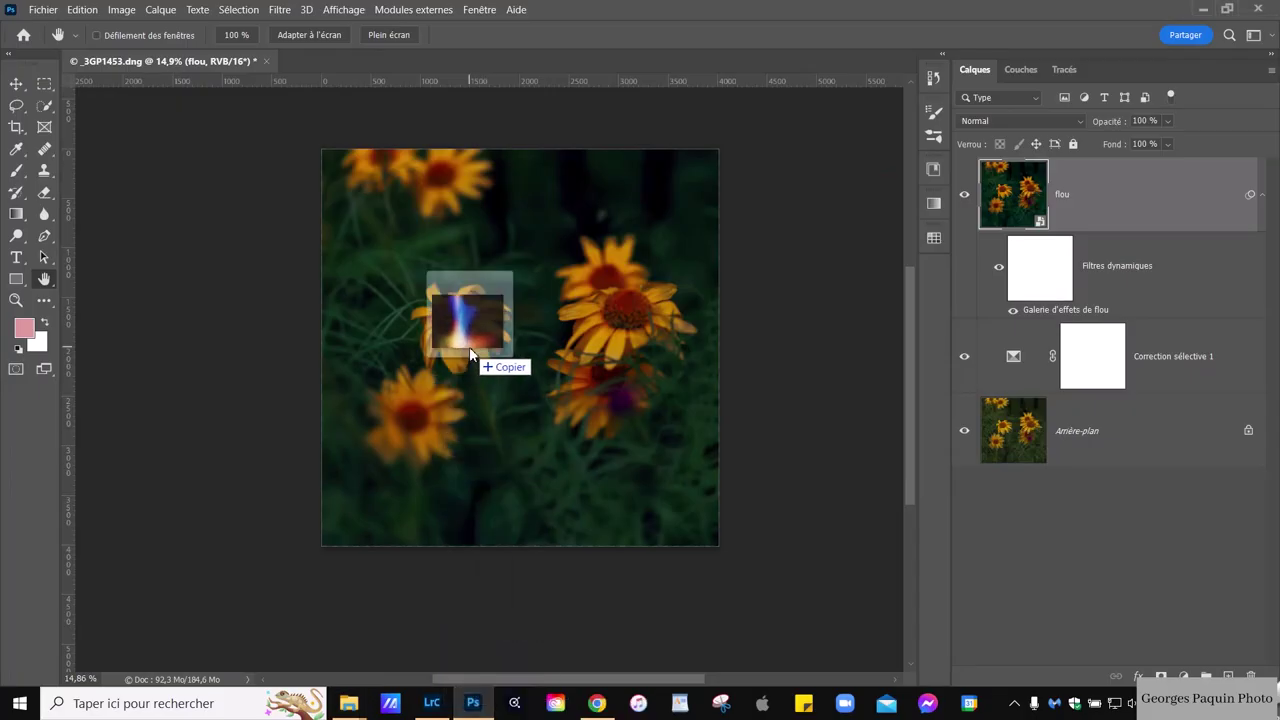
drag(487, 710, 469, 346)
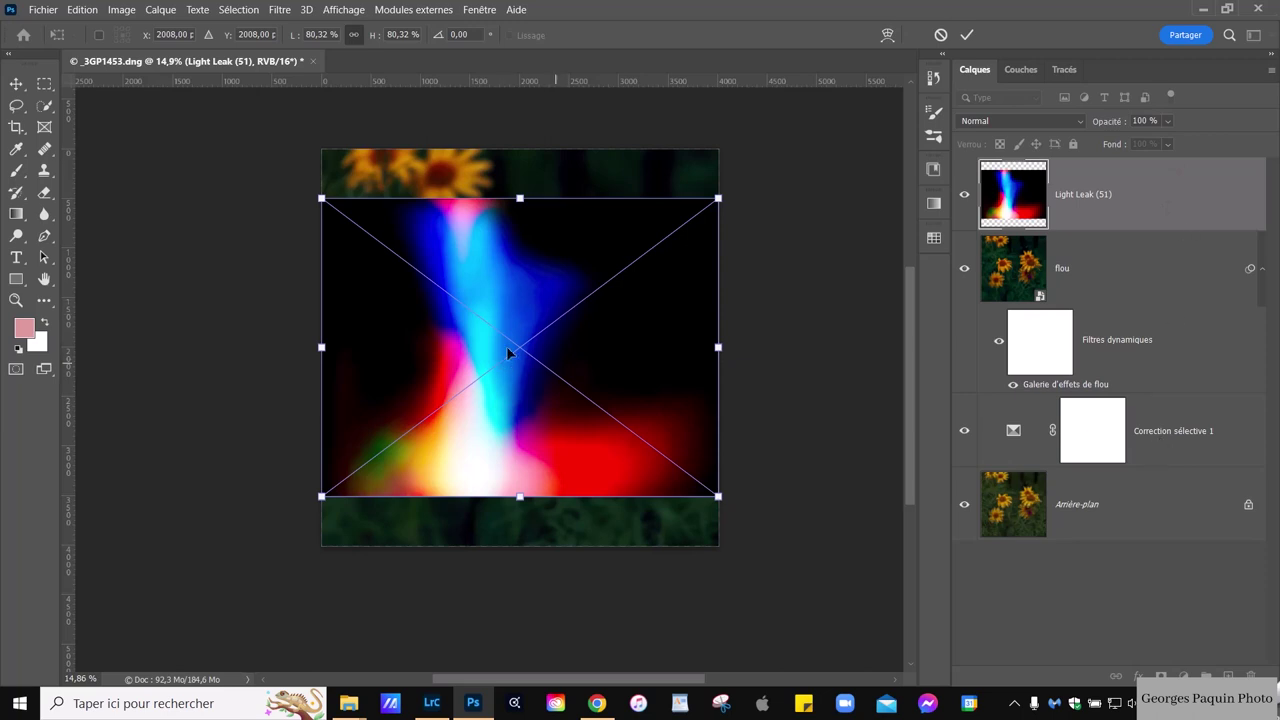
drag(511, 330, 445, 309)
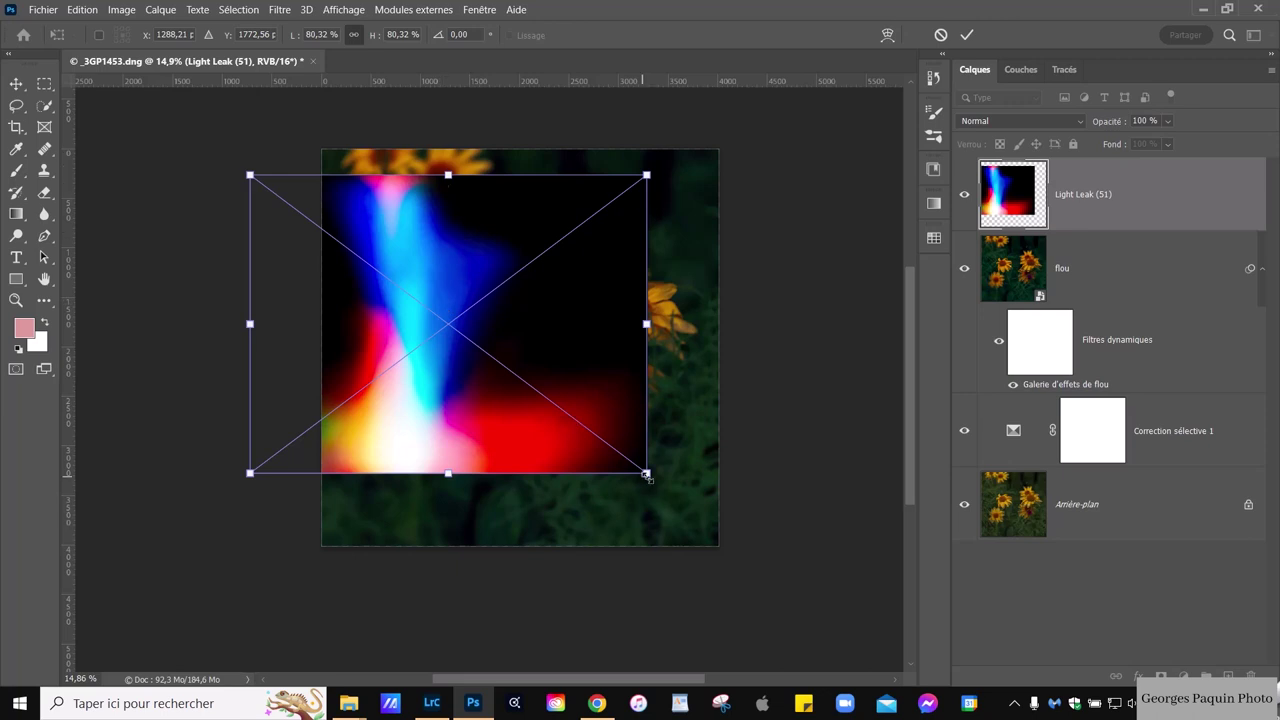
mouse_move(647, 476)
mouse_down()
mouse_move(706, 523)
mouse_move(695, 527)
mouse_up()
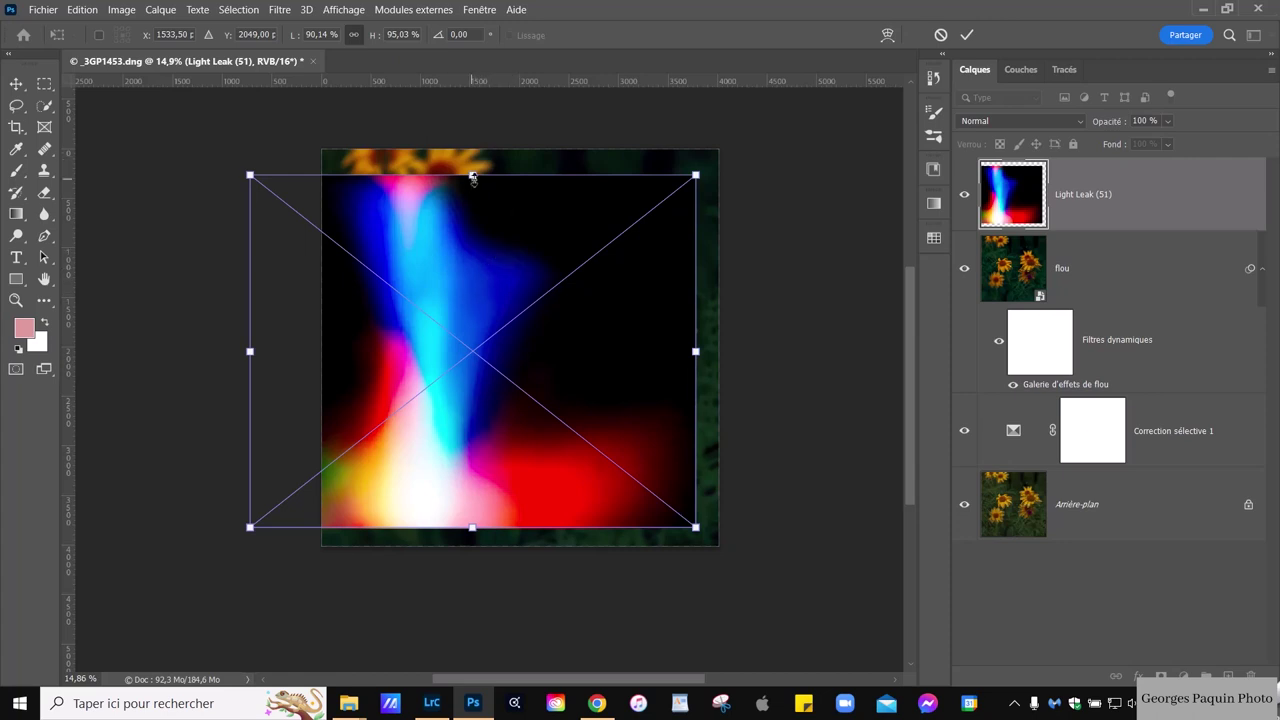
- Resize and reposition the light leak, making it narrower and taller over the photo
drag(474, 176, 474, 141)
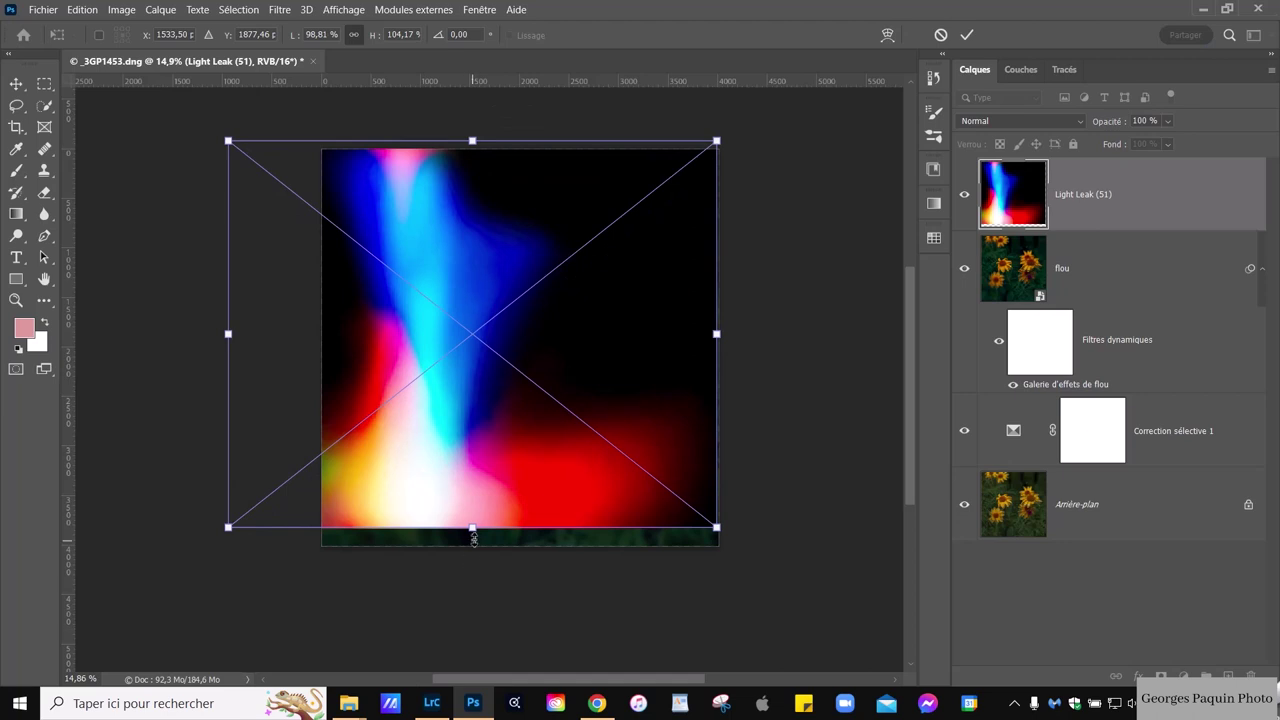
drag(472, 528, 471, 630)
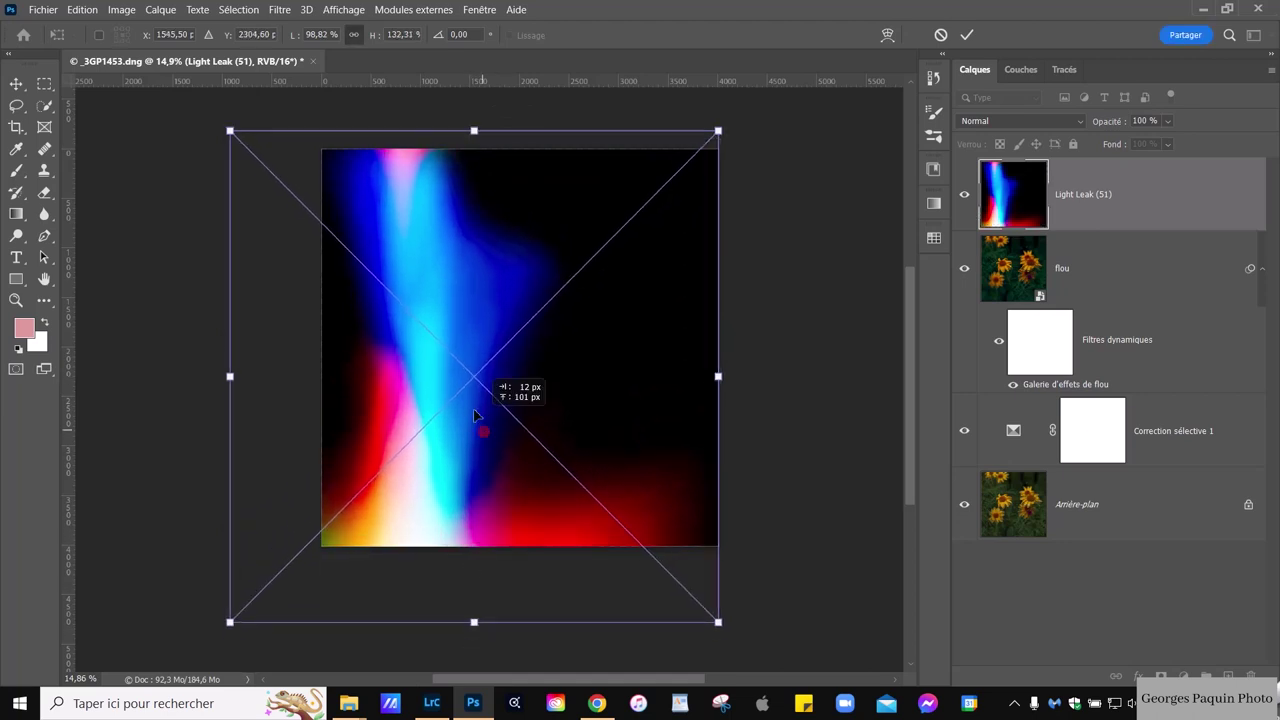
drag(478, 426, 462, 388)
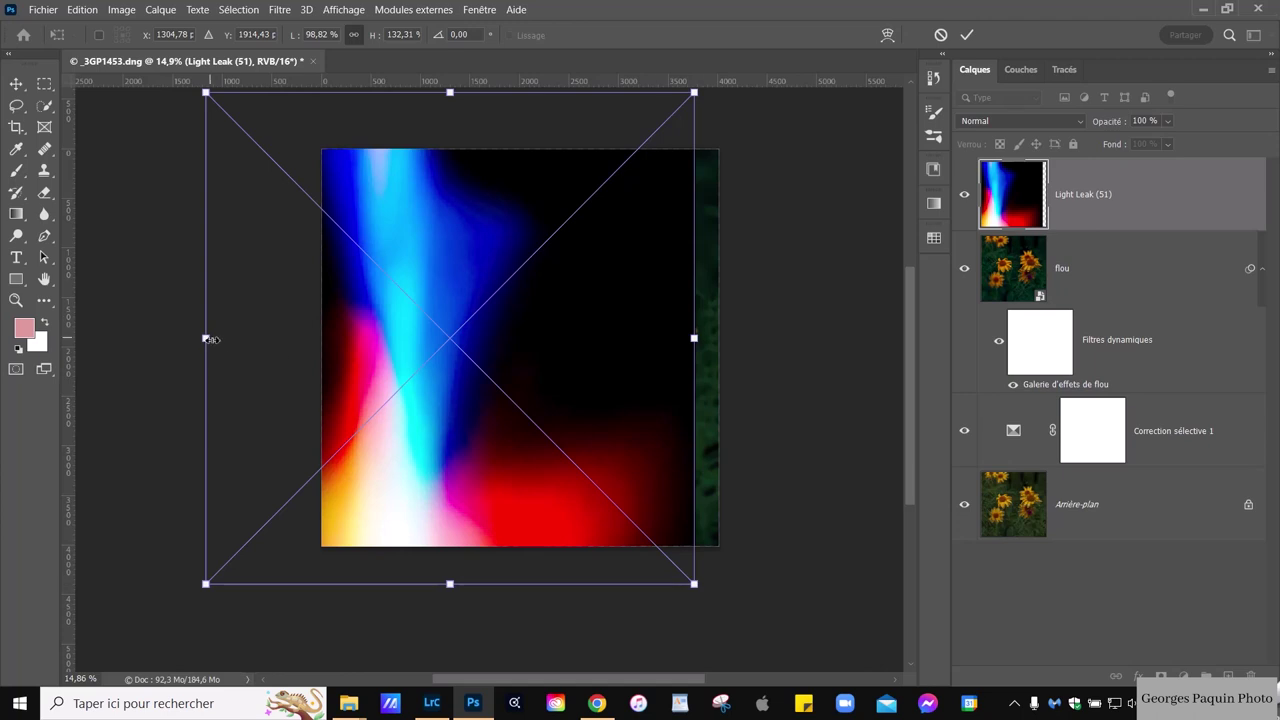
mouse_move(694, 584)
mouse_down()
mouse_move(710, 600)
mouse_move(617, 508)
mouse_move(674, 563)
mouse_up()
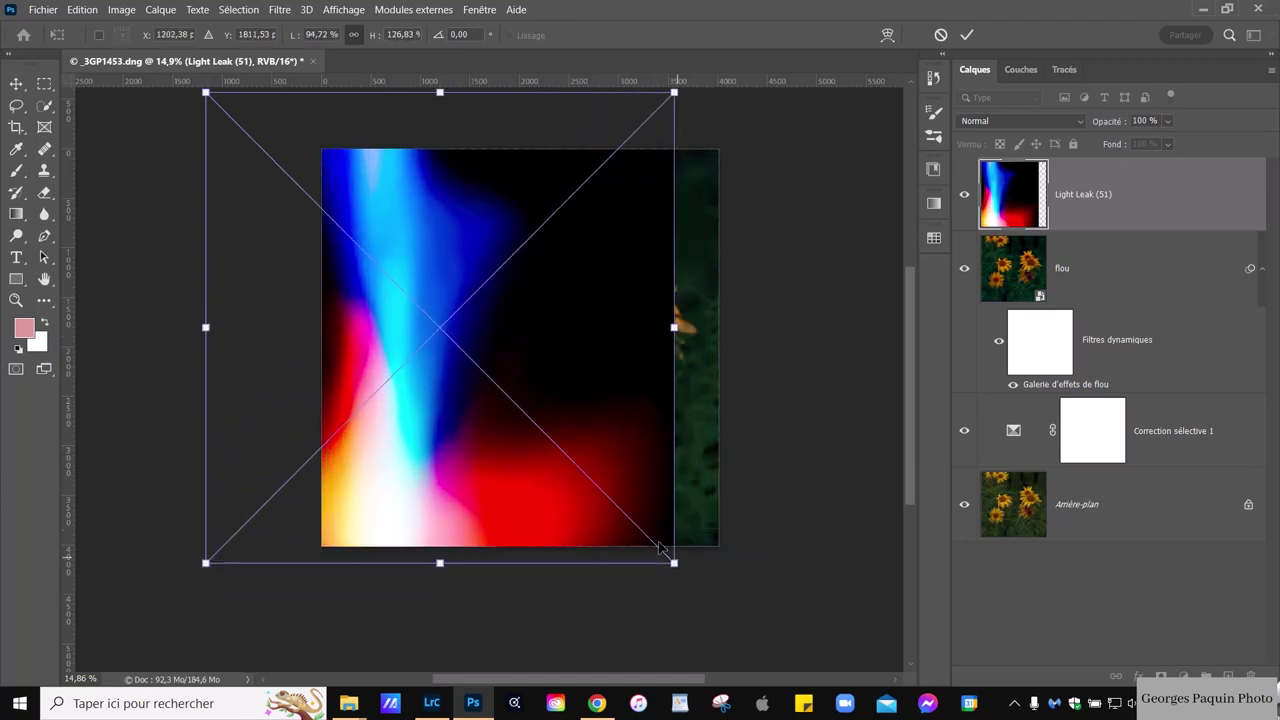
mouse_move(363, 284)
mouse_down()
mouse_move(389, 334)
mouse_move(474, 334)
mouse_move(465, 302)
mouse_up()
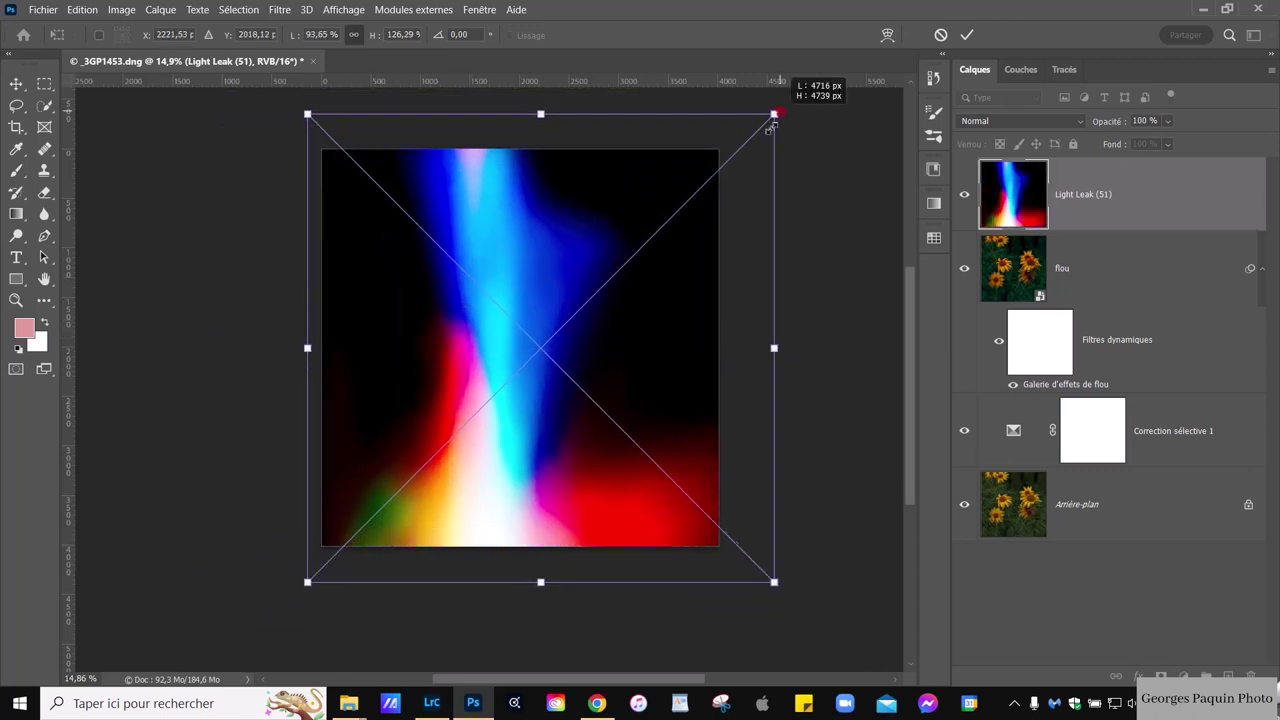
mouse_move(776, 111)
mouse_down()
mouse_move(603, 267)
mouse_move(751, 134)
mouse_up()
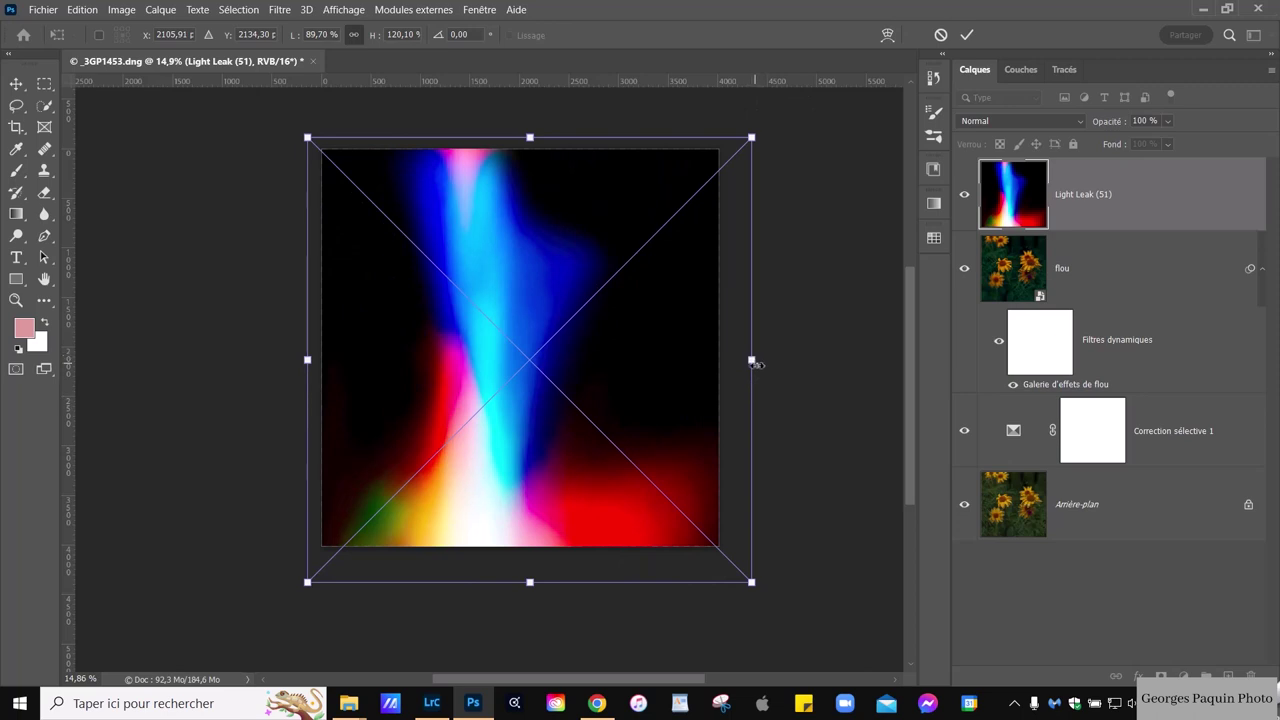
mouse_move(754, 363)
mouse_down()
mouse_move(634, 362)
mouse_move(704, 360)
mouse_up()
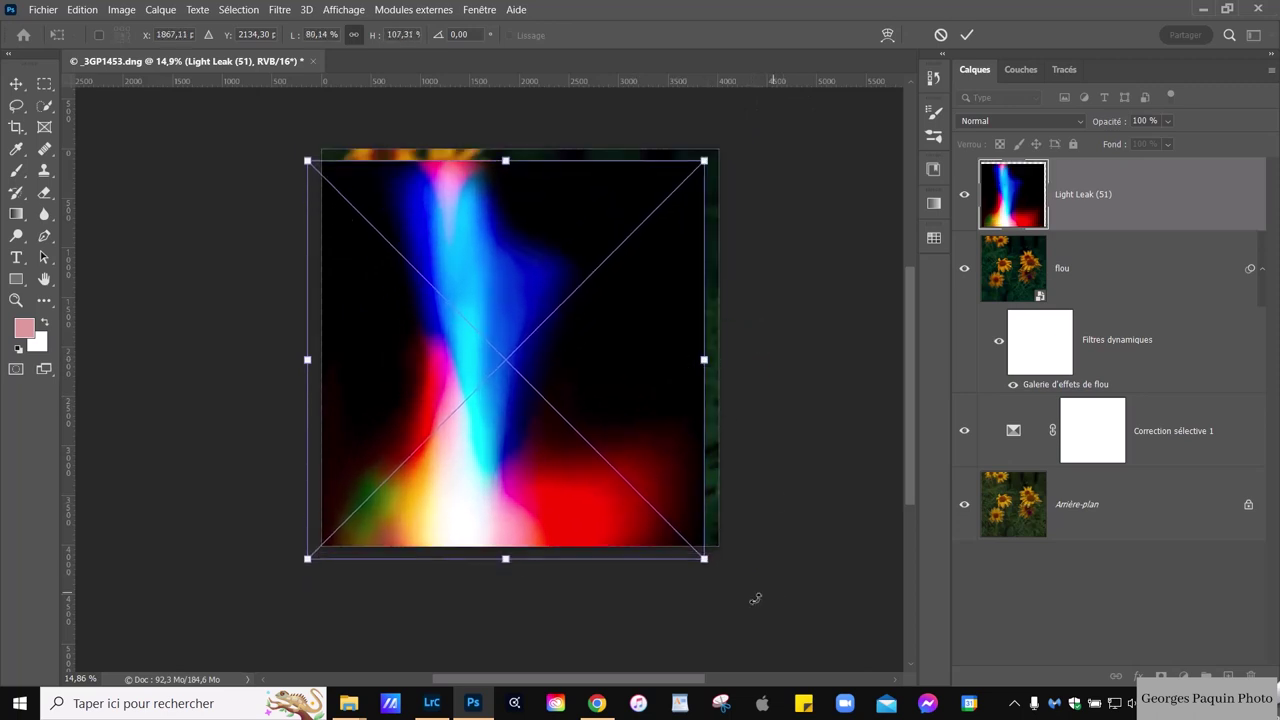
mouse_move(705, 561)
mouse_down()
mouse_move(470, 614)
mouse_move(709, 606)
mouse_move(388, 603)
mouse_move(626, 622)
mouse_up()
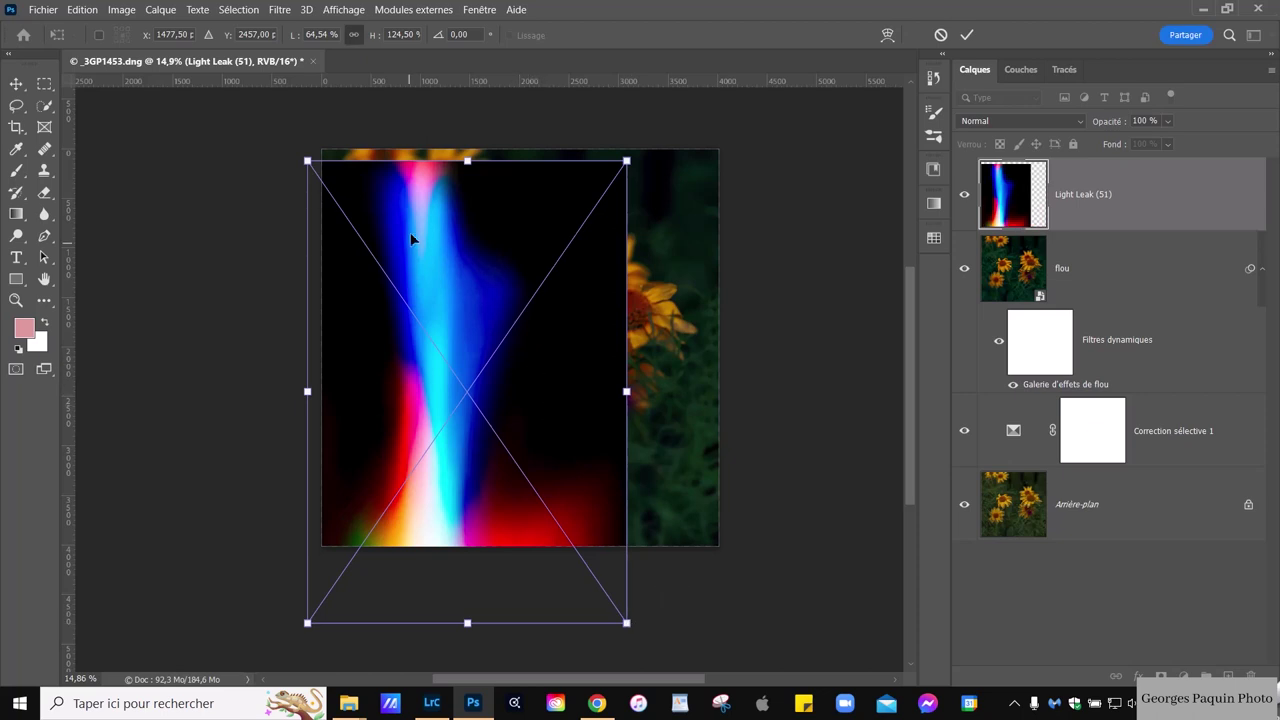
- Stretch the light leak to the photo's full height over the right half and commit
right_click(444, 272)
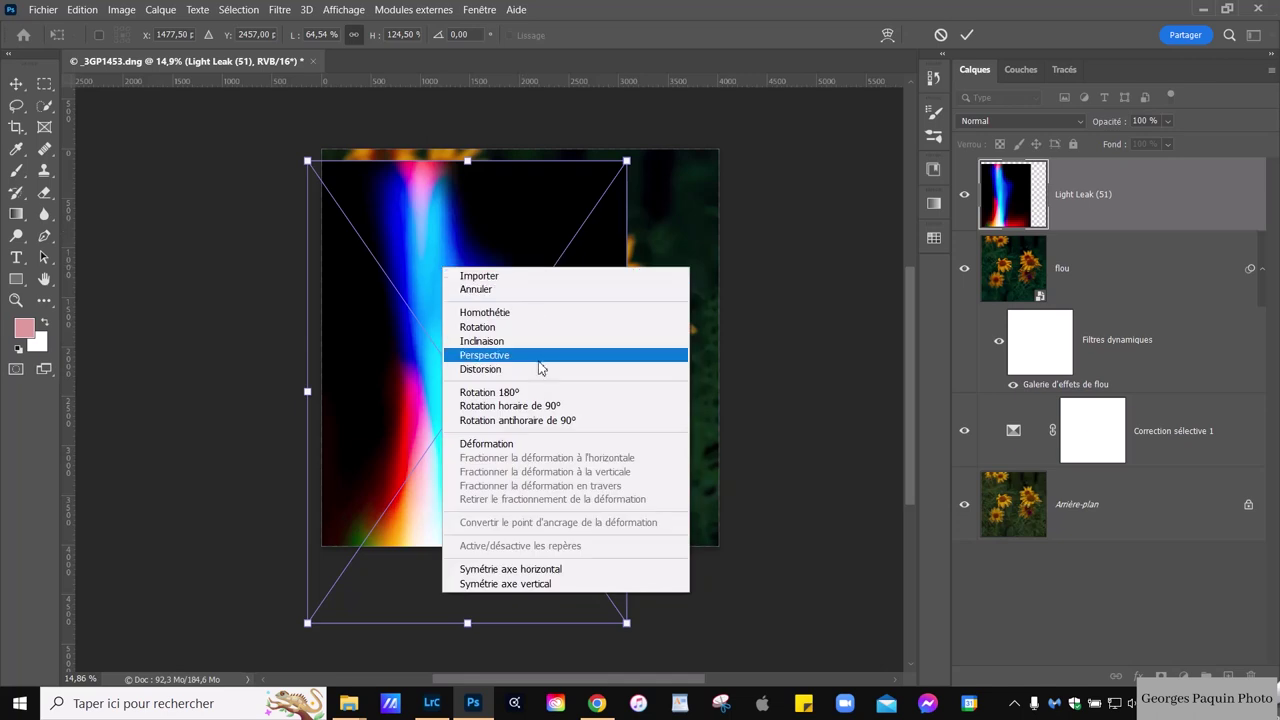
click(493, 232)
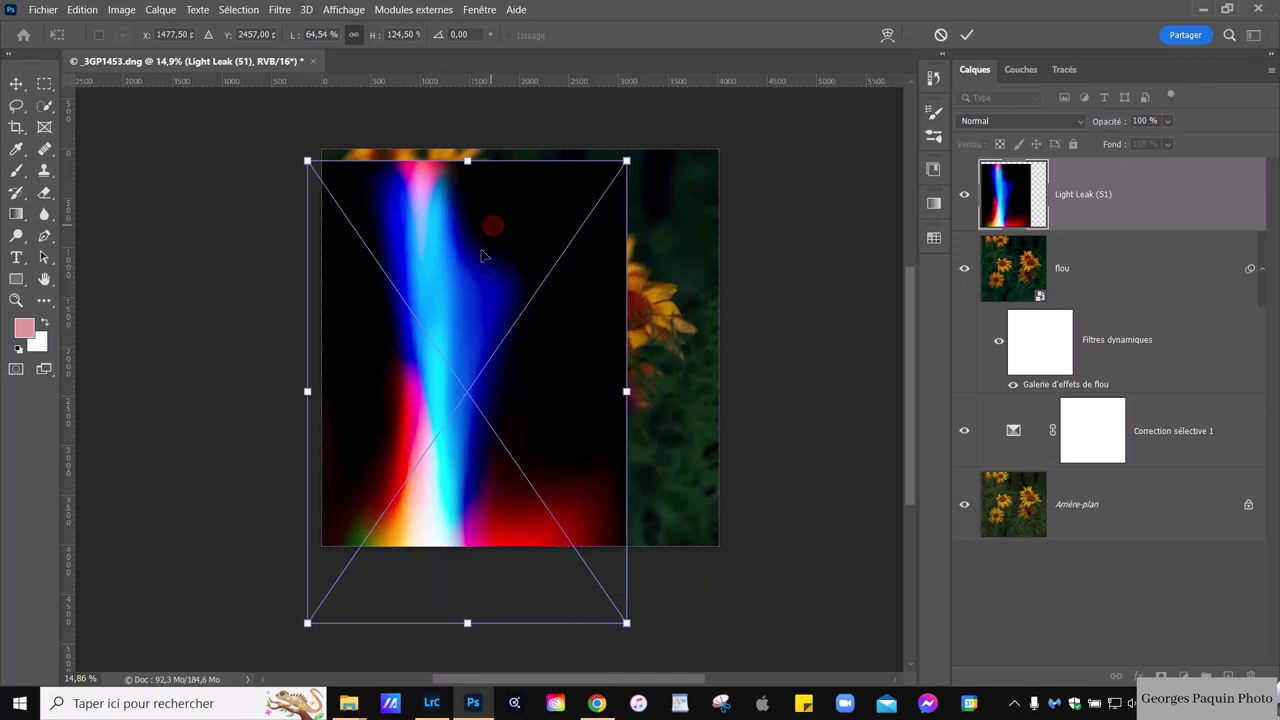
mouse_move(487, 403)
mouse_down()
mouse_move(413, 390)
mouse_move(550, 390)
mouse_move(520, 368)
mouse_move(400, 371)
mouse_move(697, 378)
mouse_up()
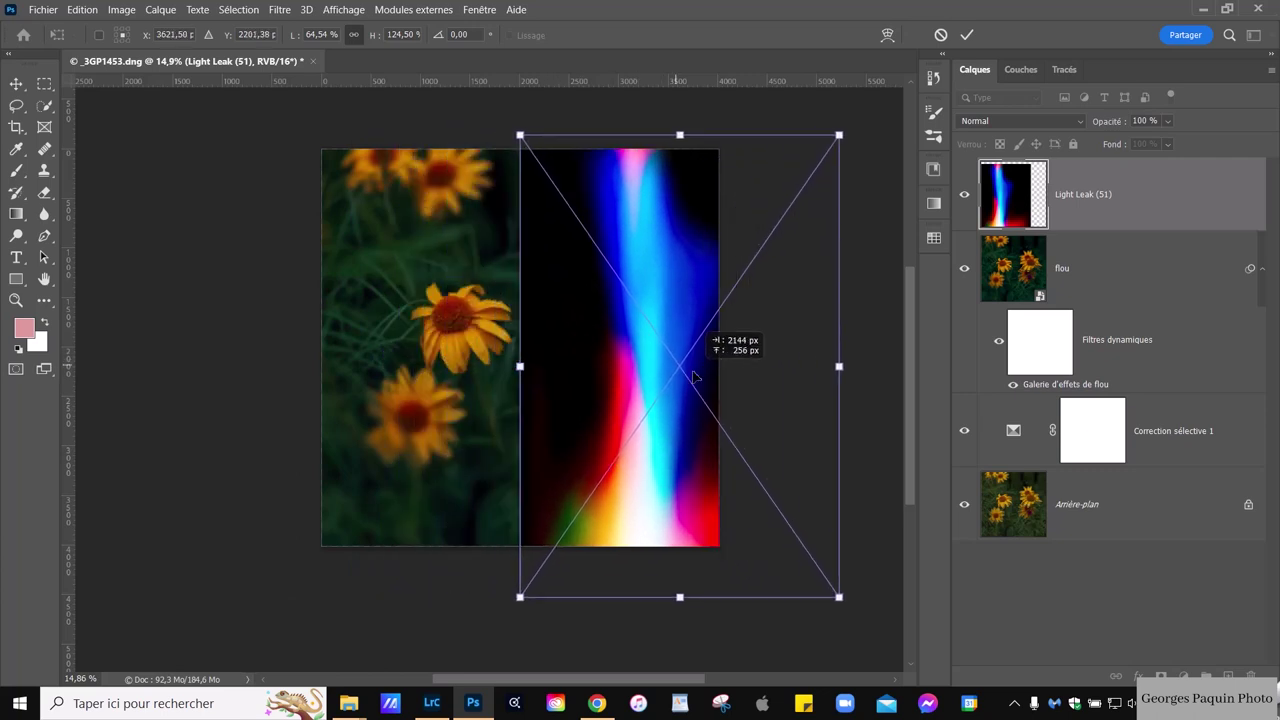
drag(680, 598, 680, 655)
drag(688, 143, 686, 96)
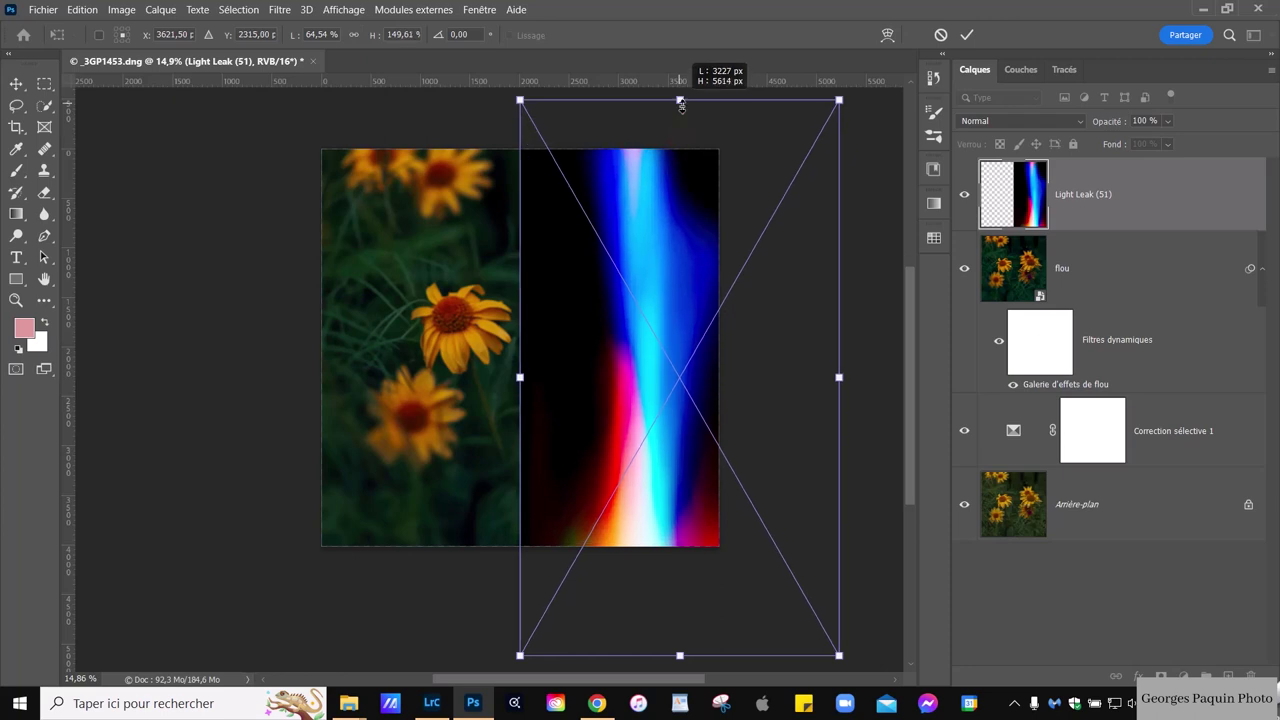
mouse_move(680, 399)
mouse_down()
mouse_move(690, 410)
mouse_move(683, 387)
mouse_up()
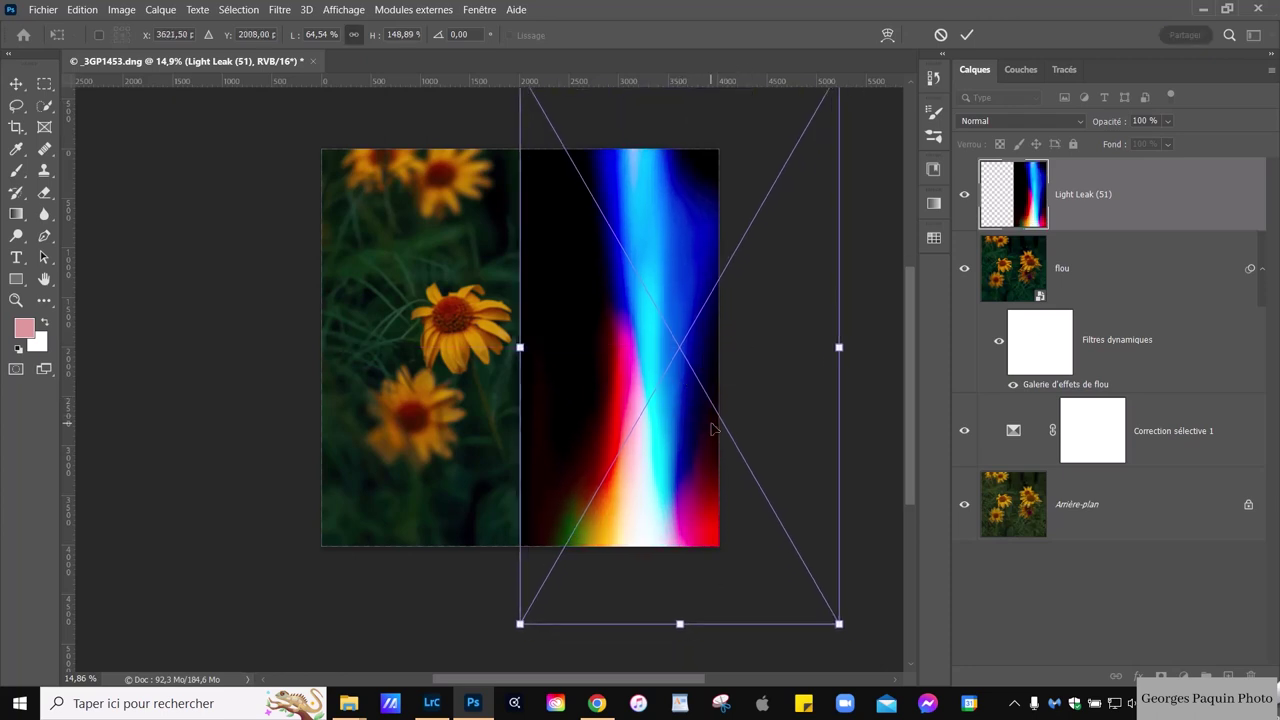
click(966, 37)
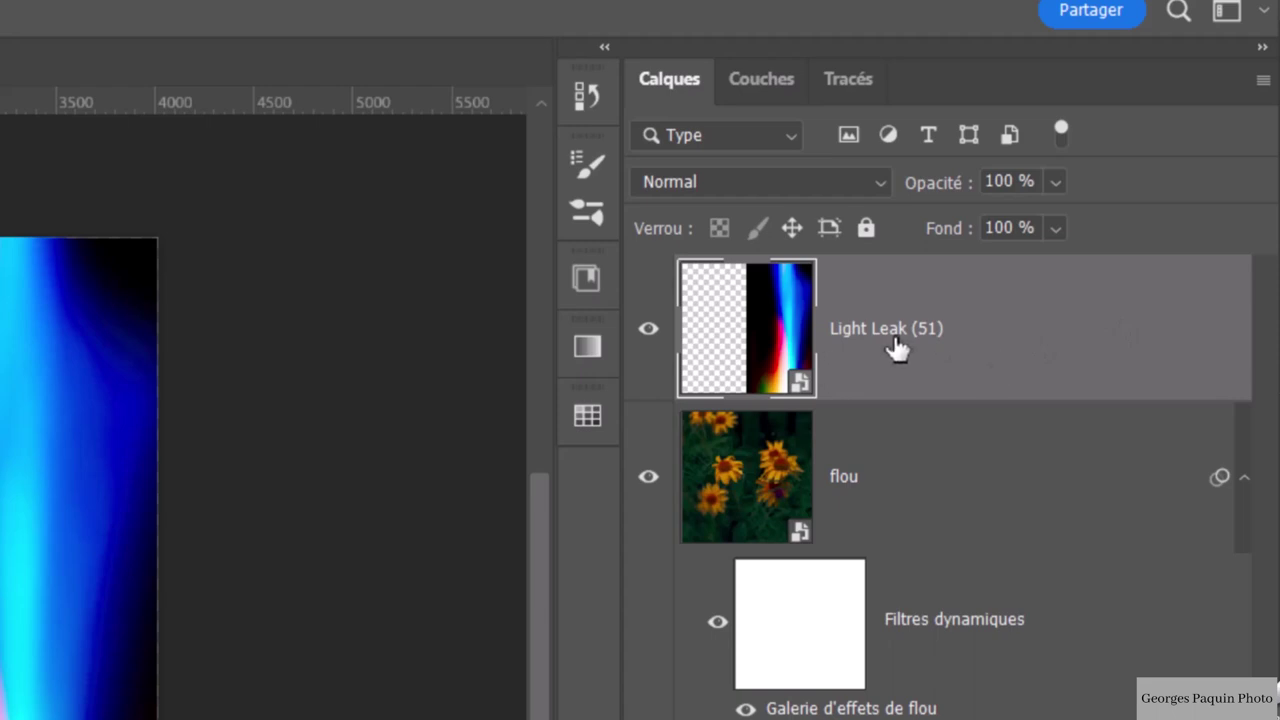
- Change the Light Leak (51) layer's blend mode to Superposition
click(769, 182)
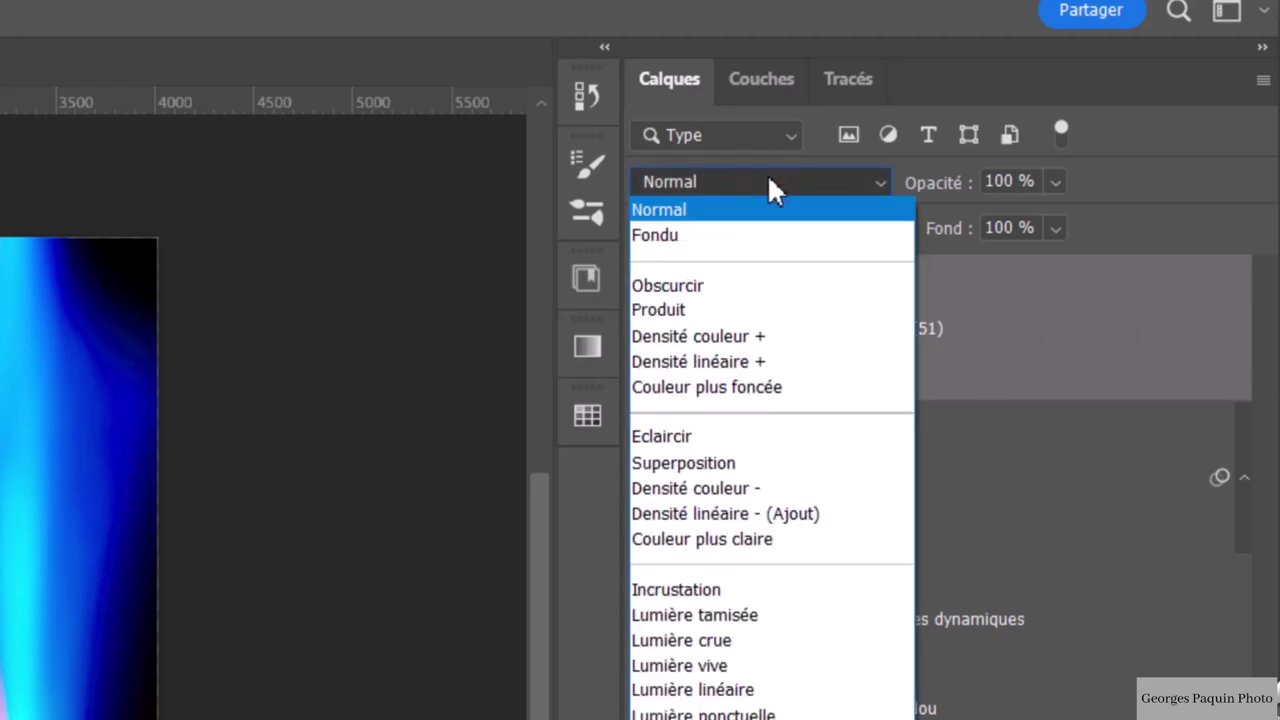
click(688, 463)
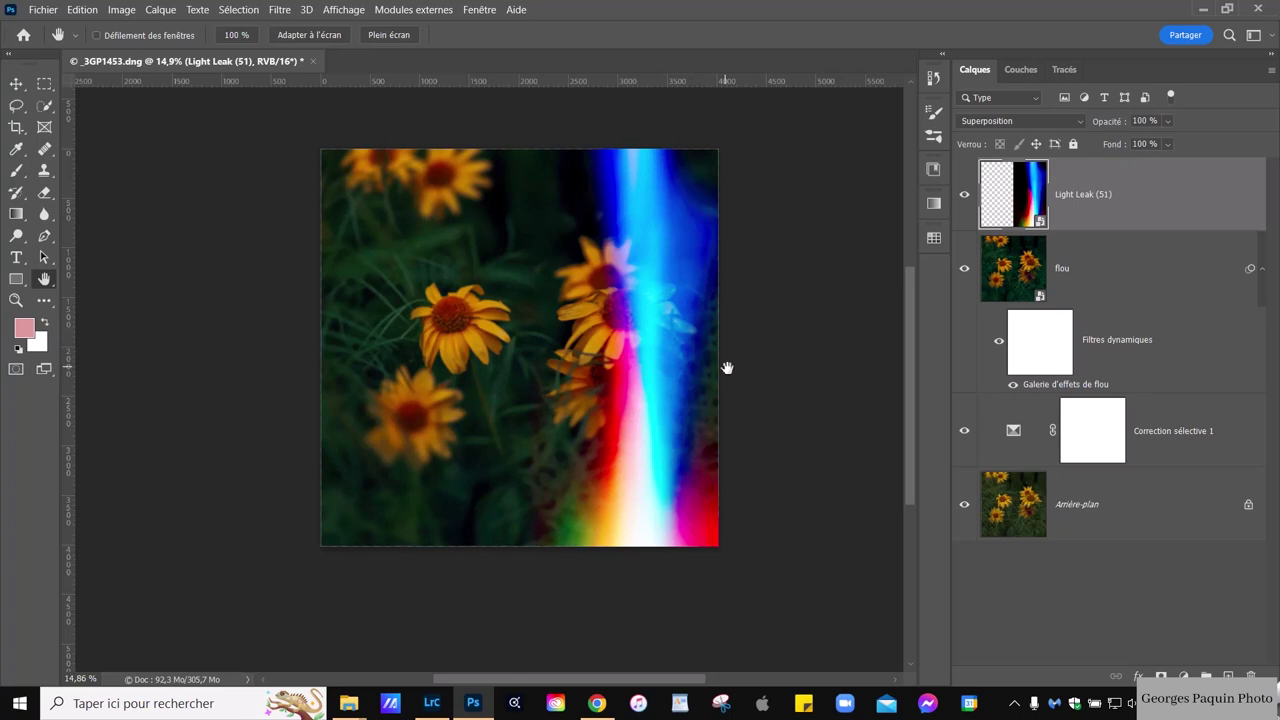
- Move the light leak further right and resize it to 55,18 % by 144,04 %
key(ctrl+t)
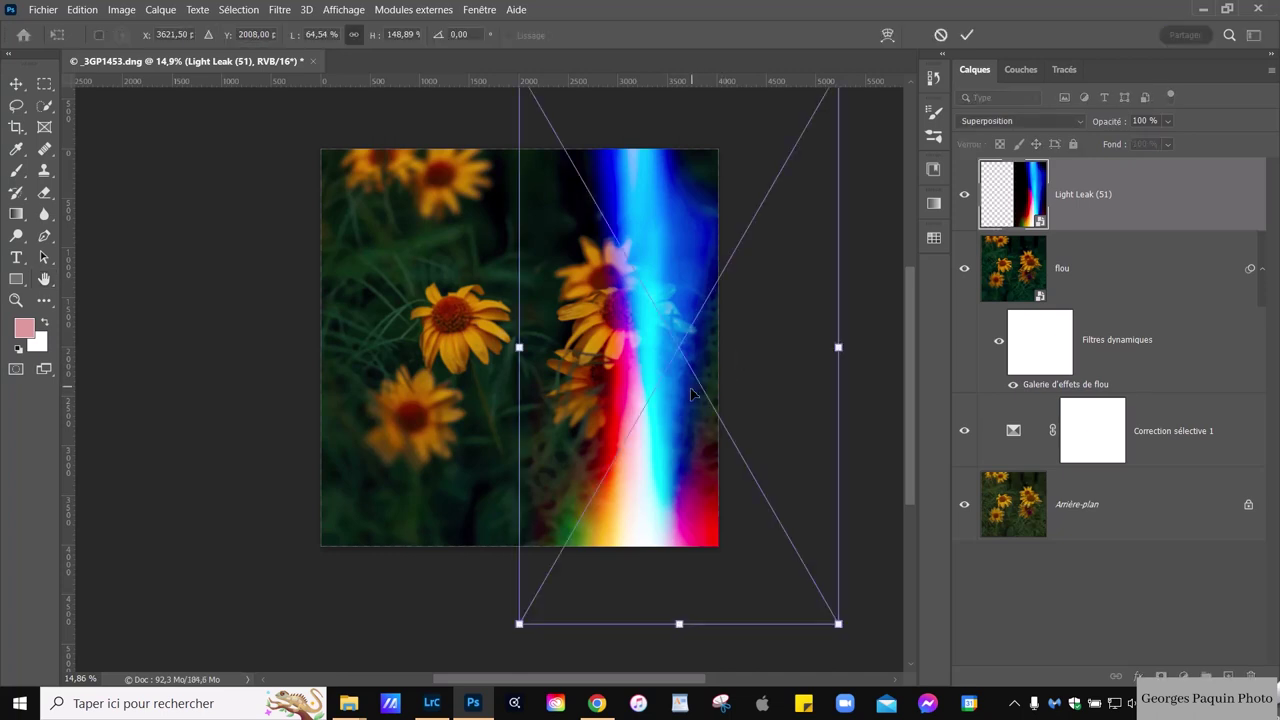
mouse_move(690, 393)
mouse_down()
mouse_move(708, 368)
mouse_move(641, 397)
mouse_up()
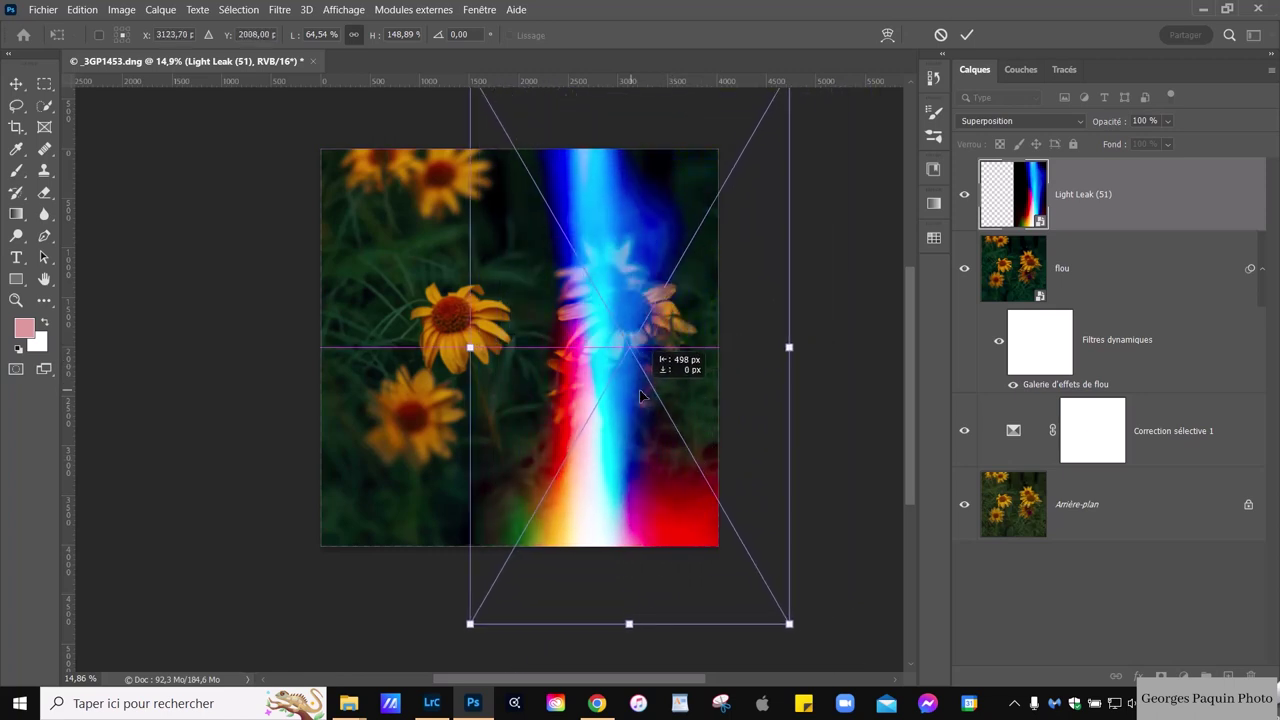
drag(641, 397, 701, 369)
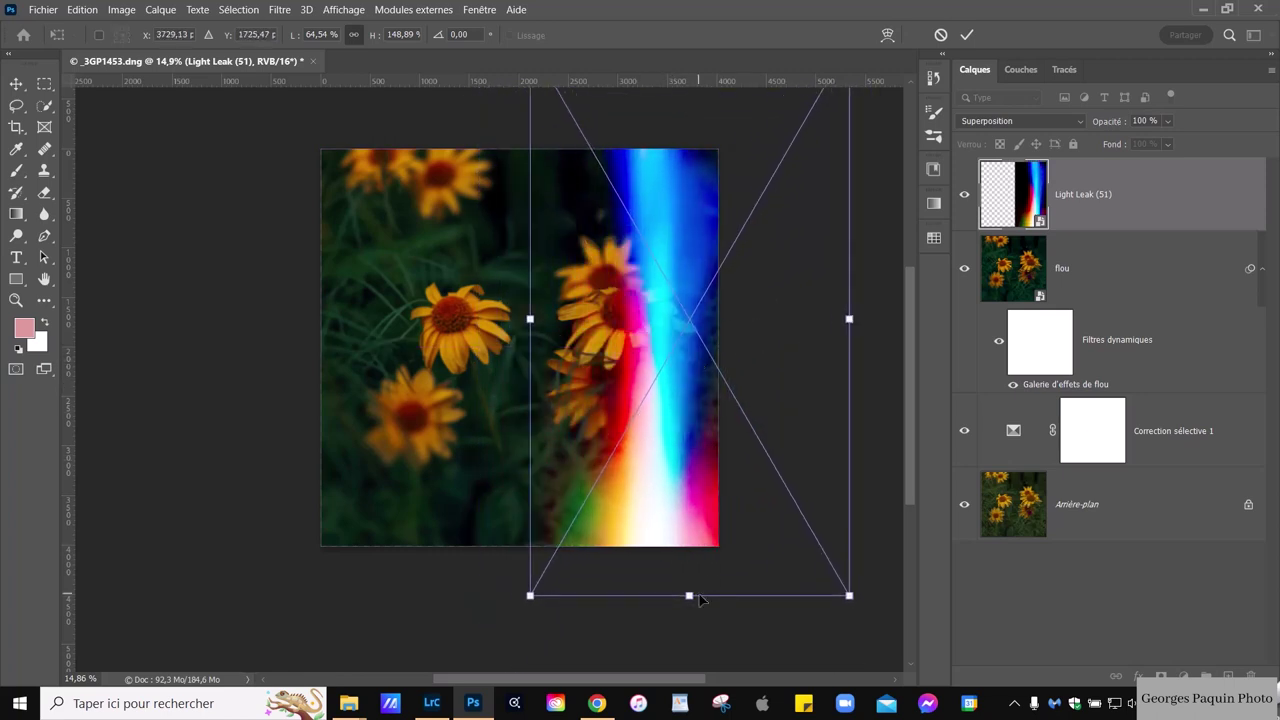
drag(699, 595, 697, 578)
drag(845, 315, 809, 315)
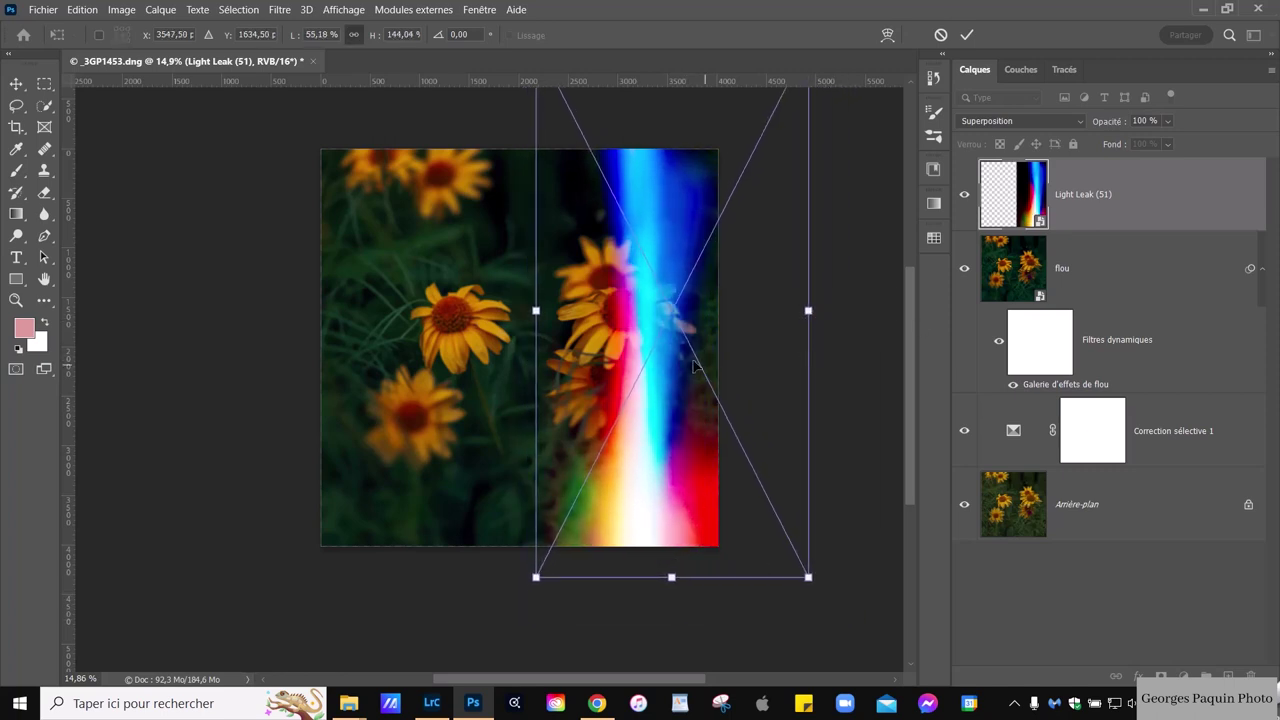
drag(665, 376, 679, 388)
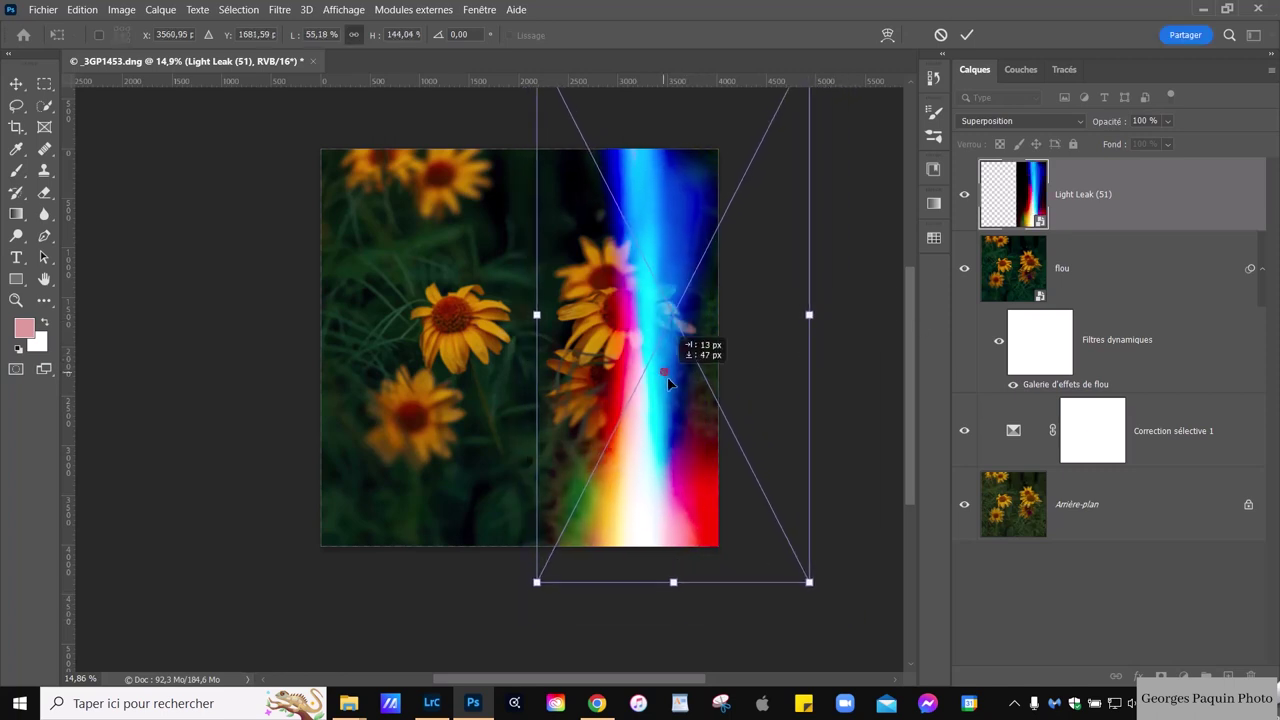
click(966, 35)
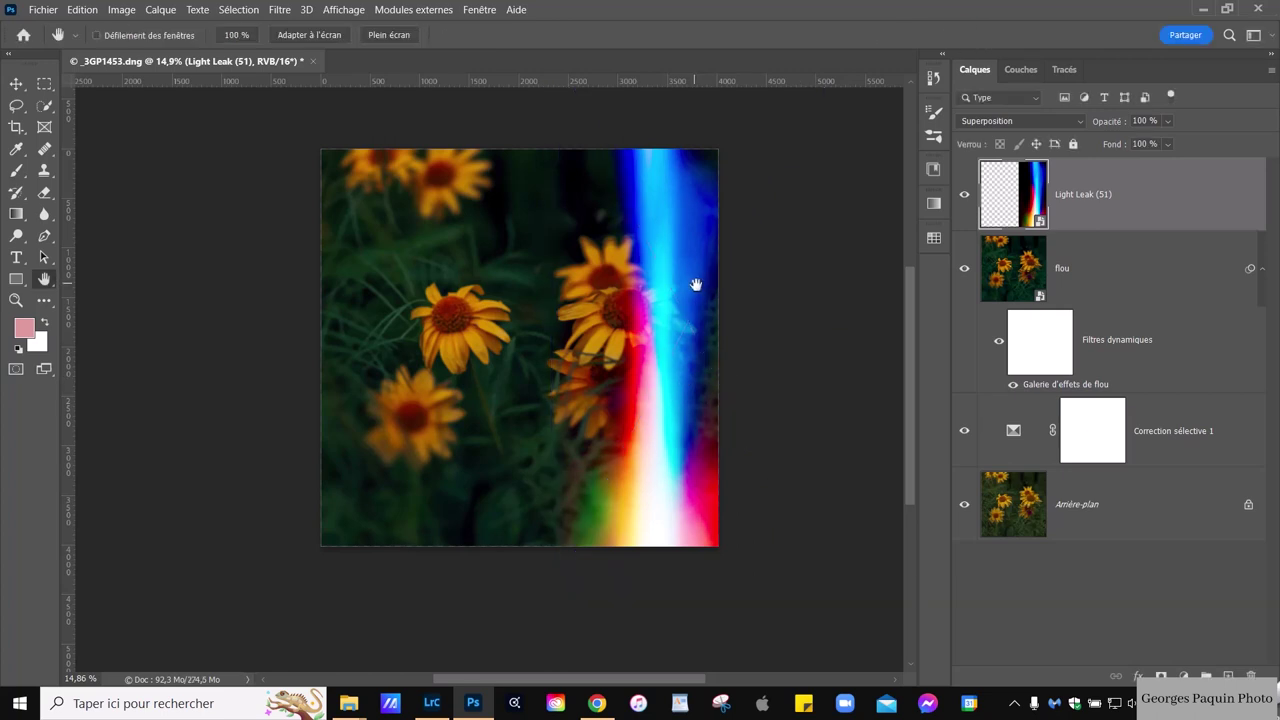
scroll(675, 373, up, 3)
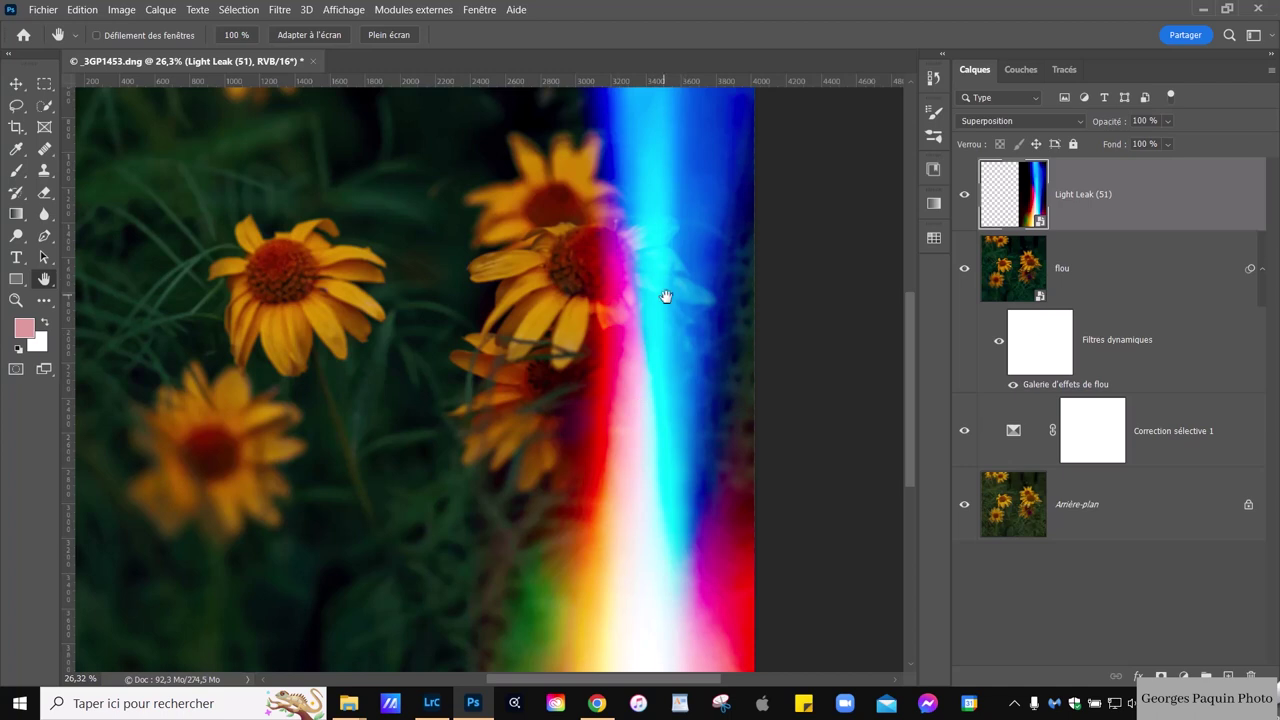
scroll(623, 522, up, 1)
scroll(632, 292, up, 1)
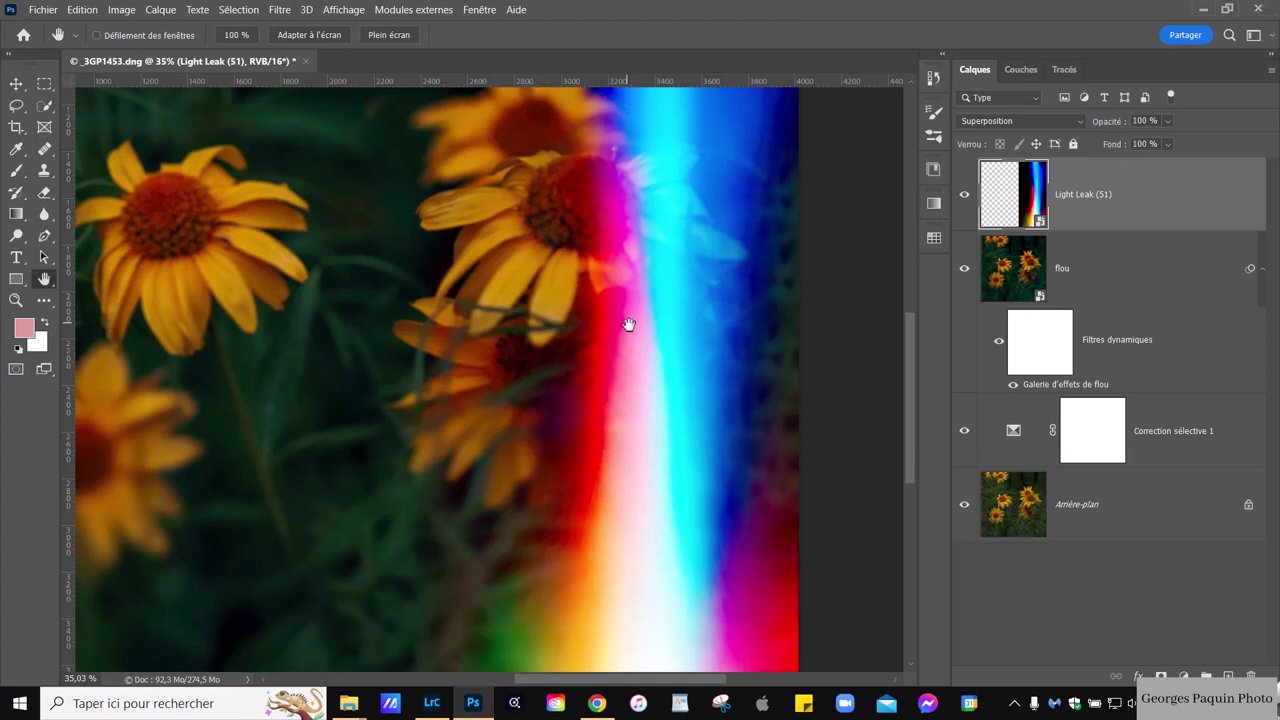
scroll(628, 325, down, 1)
scroll(628, 325, down, 2)
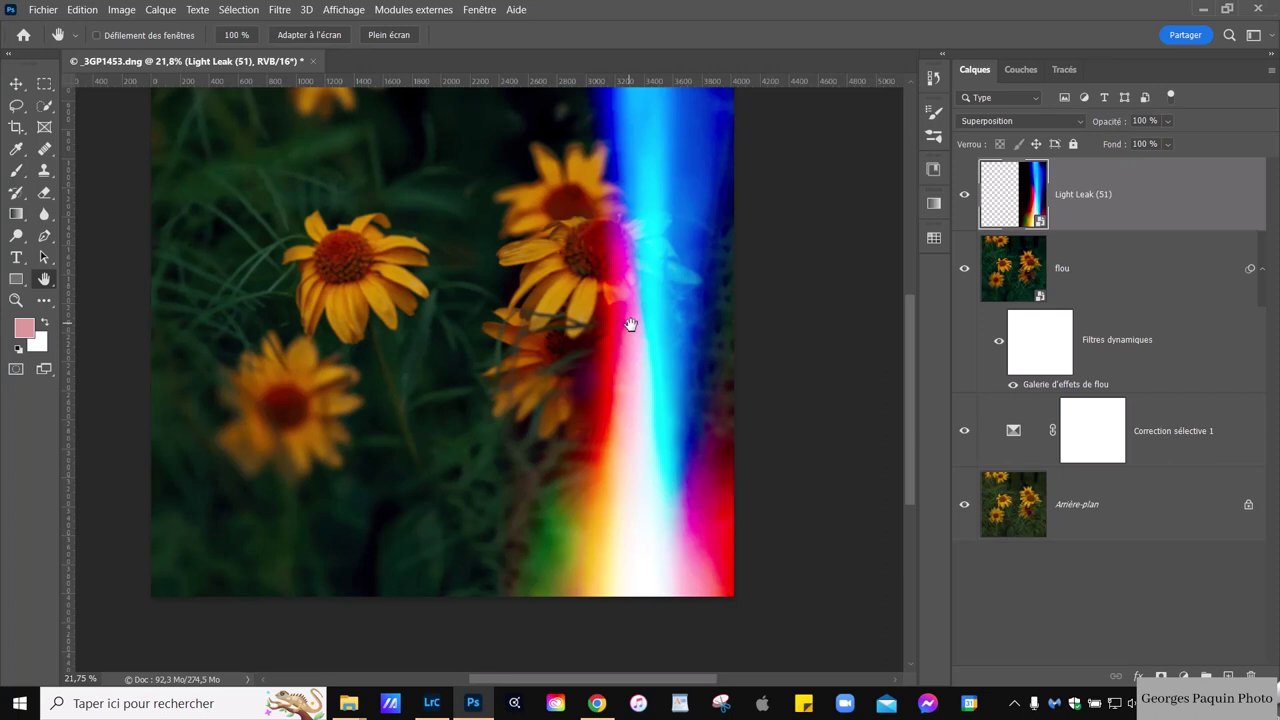
scroll(630, 325, down, 1)
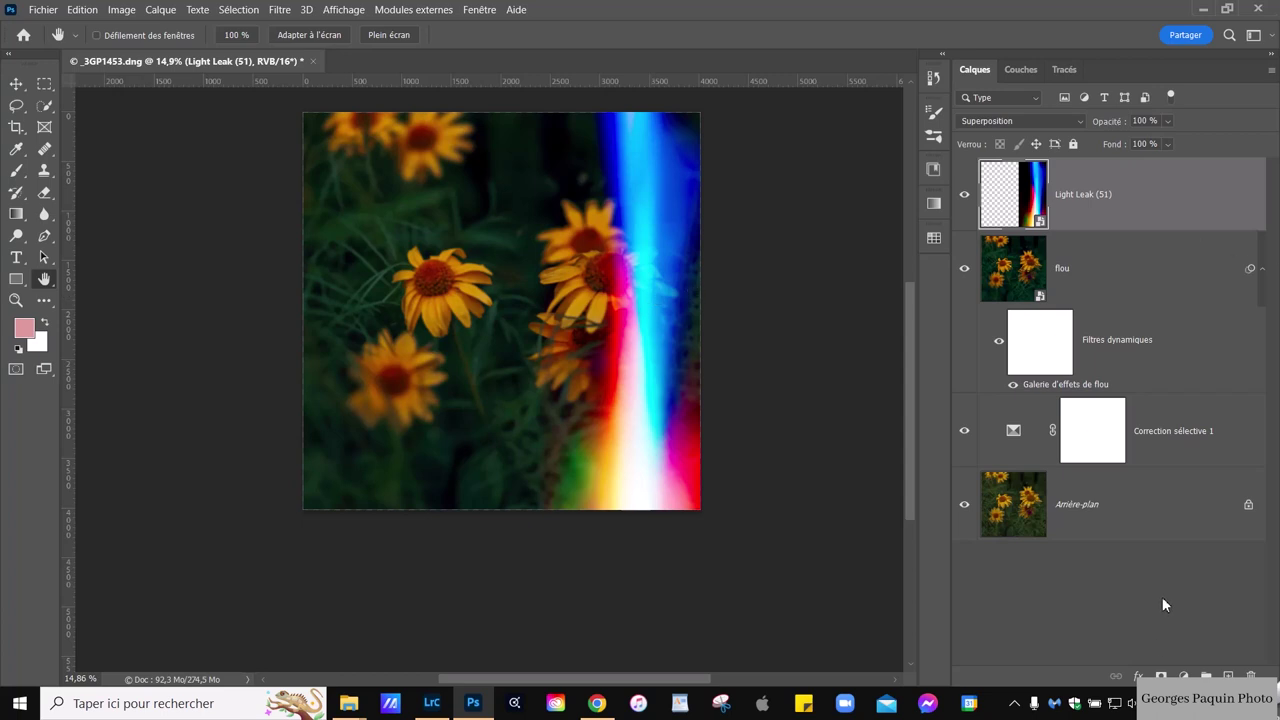
- Add a Teinte/Saturation adjustment layer and move its Properties panel to the left
click(1184, 676)
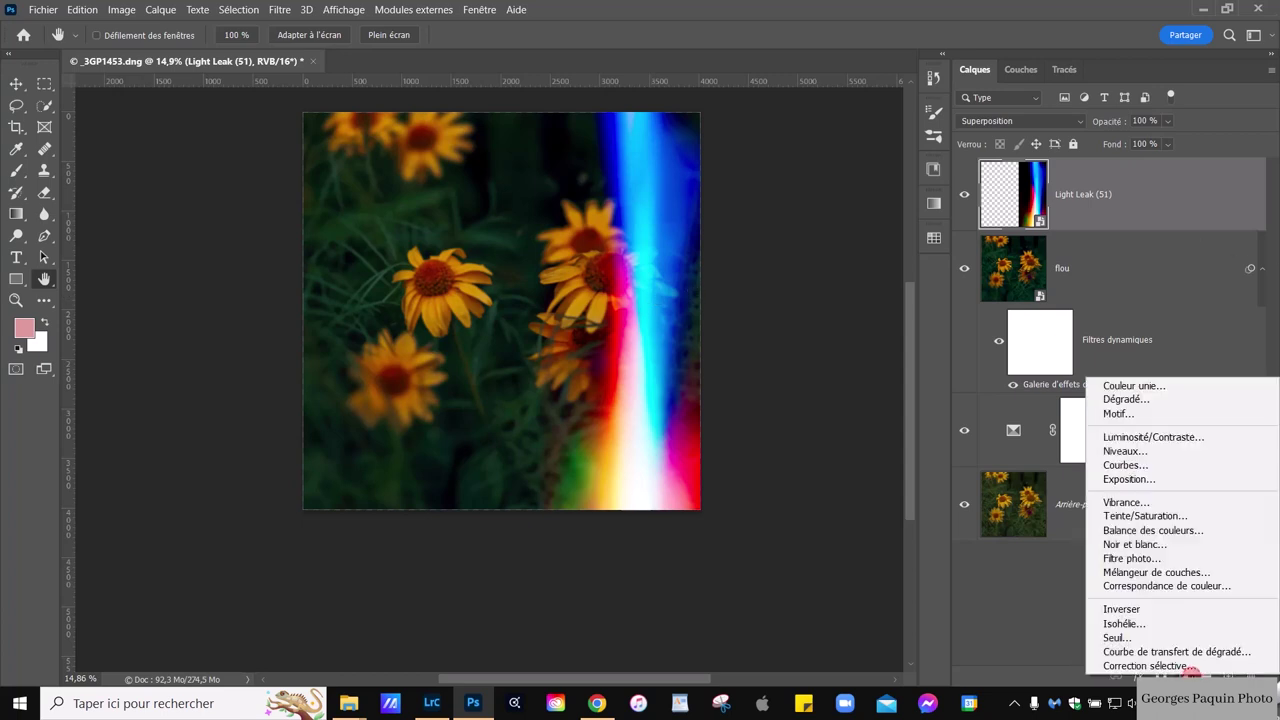
click(1165, 518)
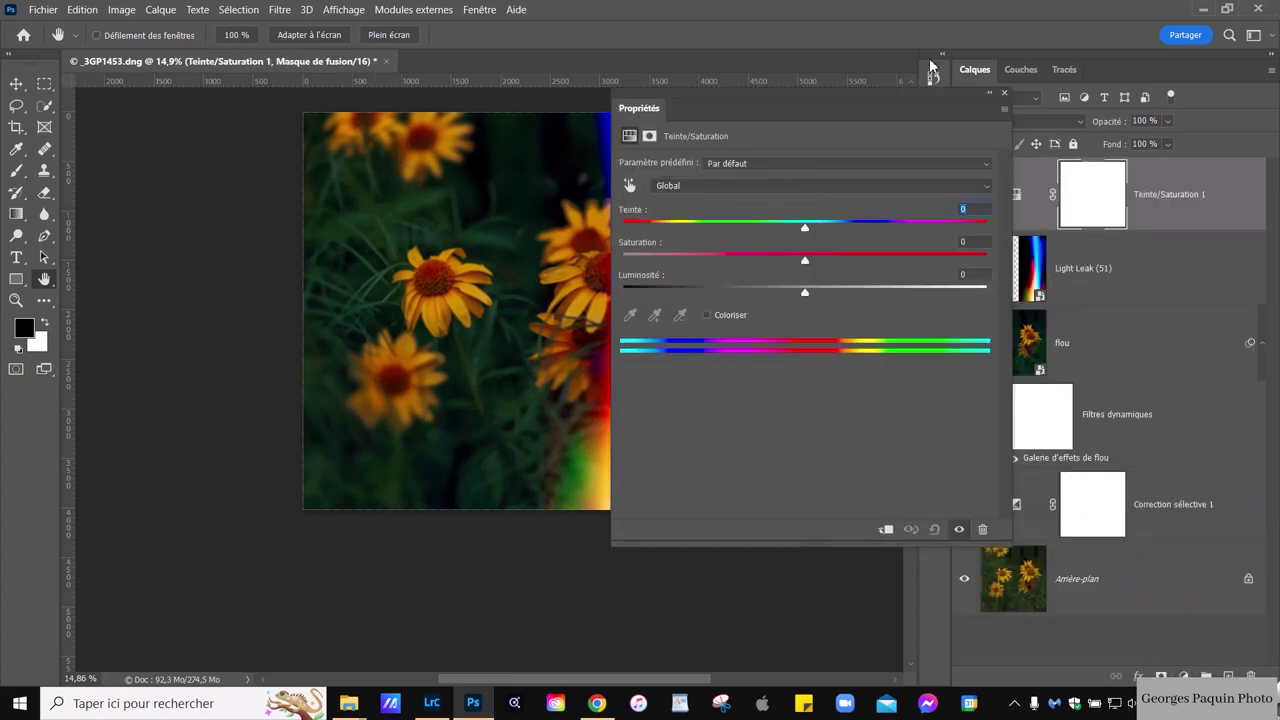
drag(883, 108, 403, 153)
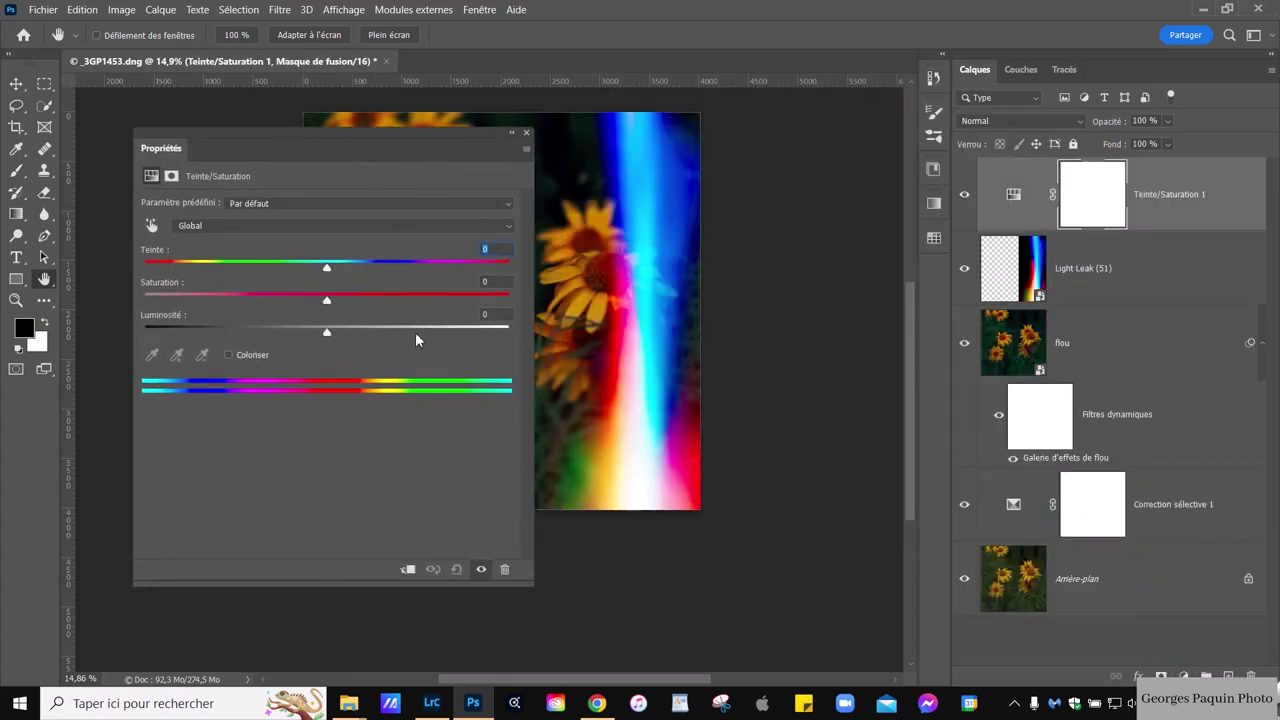
drag(643, 348, 783, 358)
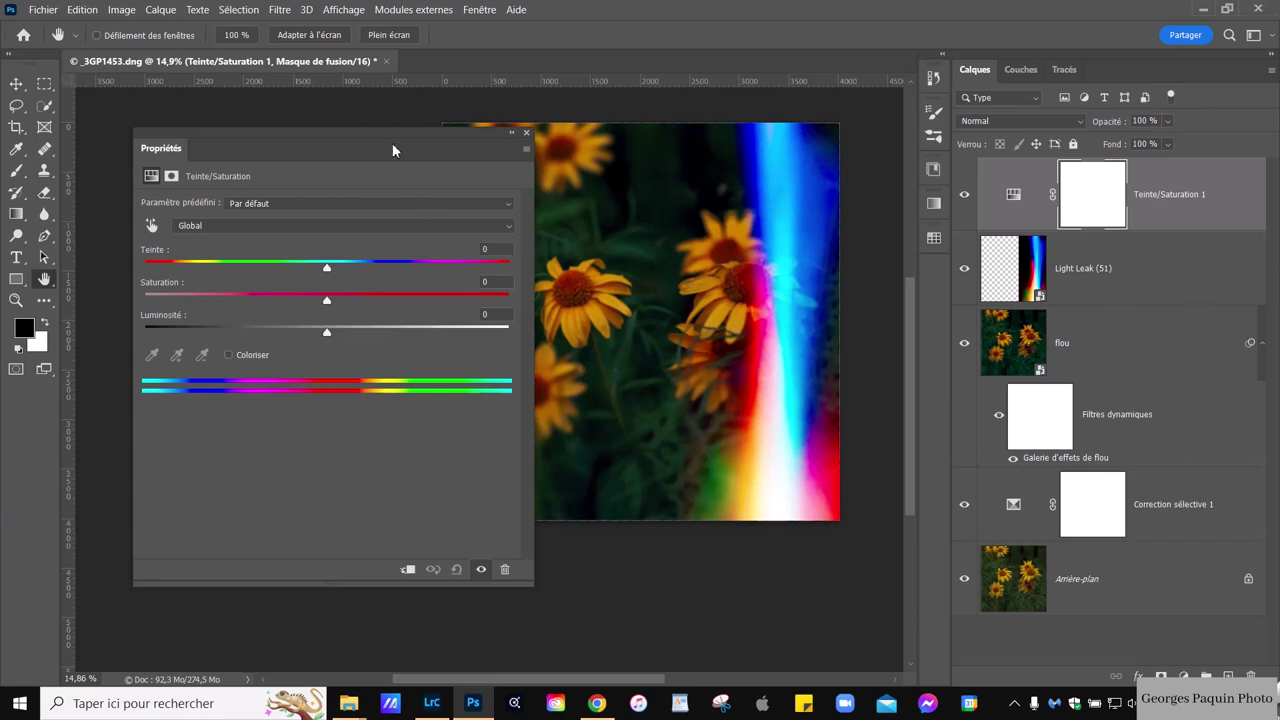
drag(392, 150, 342, 180)
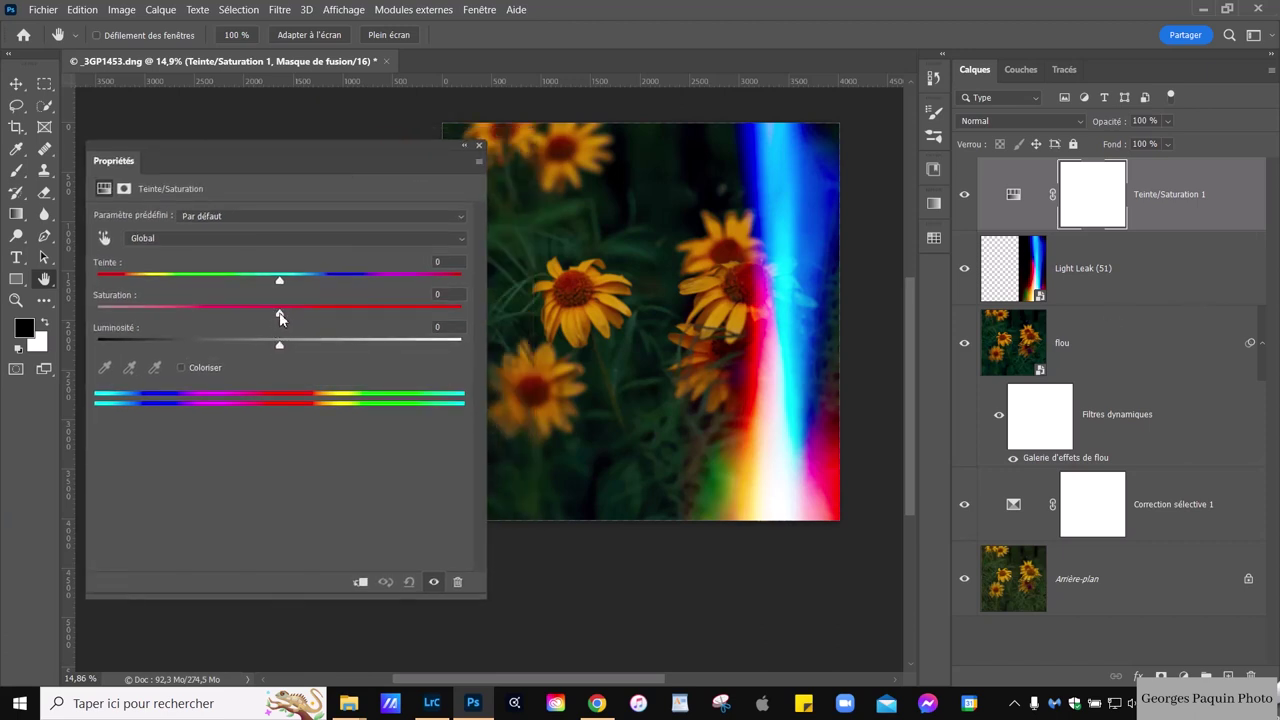
- Try saturation and hue values, reset them to 0, and clip the adjustment to Light Leak (51)
mouse_move(279, 313)
mouse_down()
mouse_move(403, 313)
mouse_move(107, 318)
mouse_up()
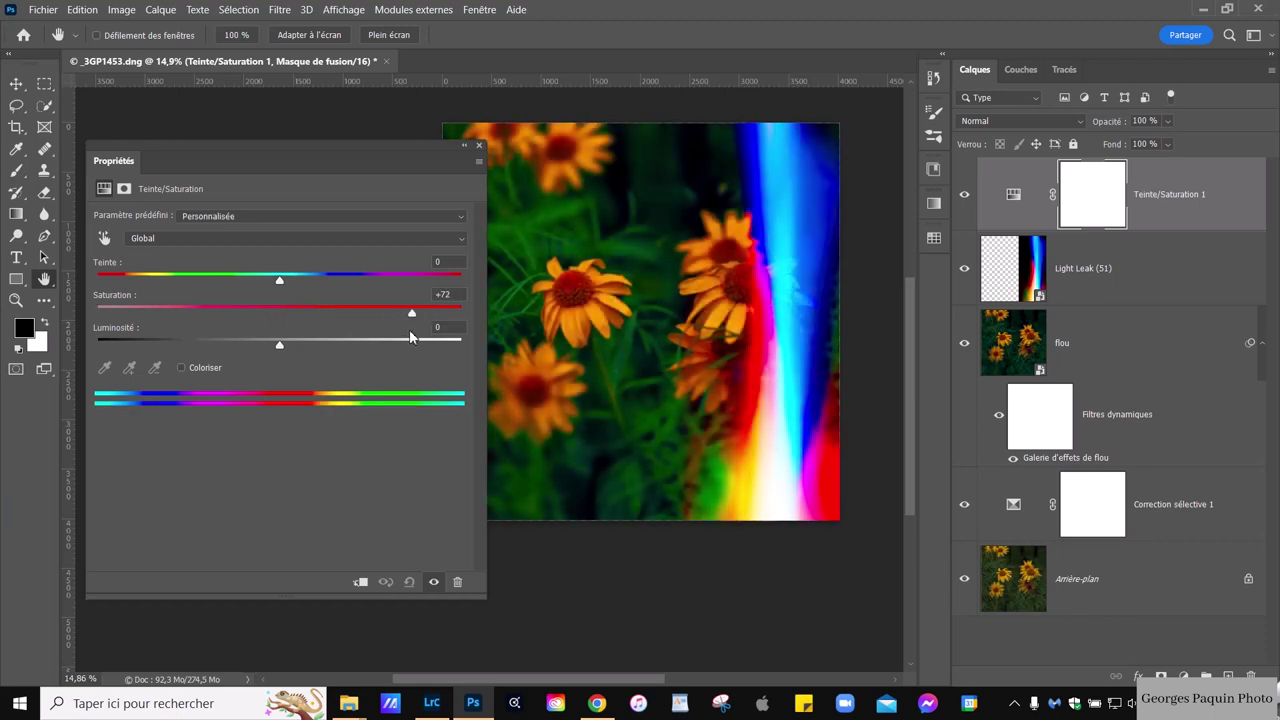
drag(107, 318, 325, 336)
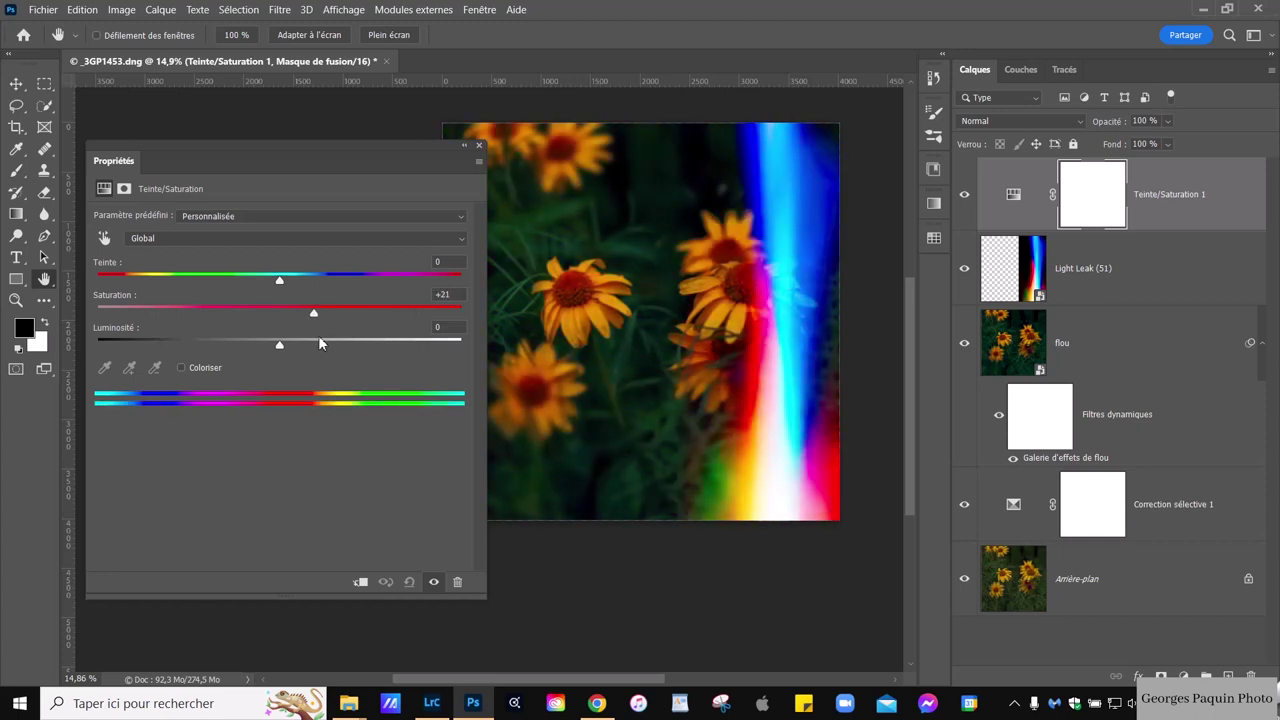
mouse_move(278, 281)
mouse_down()
mouse_move(376, 293)
mouse_move(268, 284)
mouse_up()
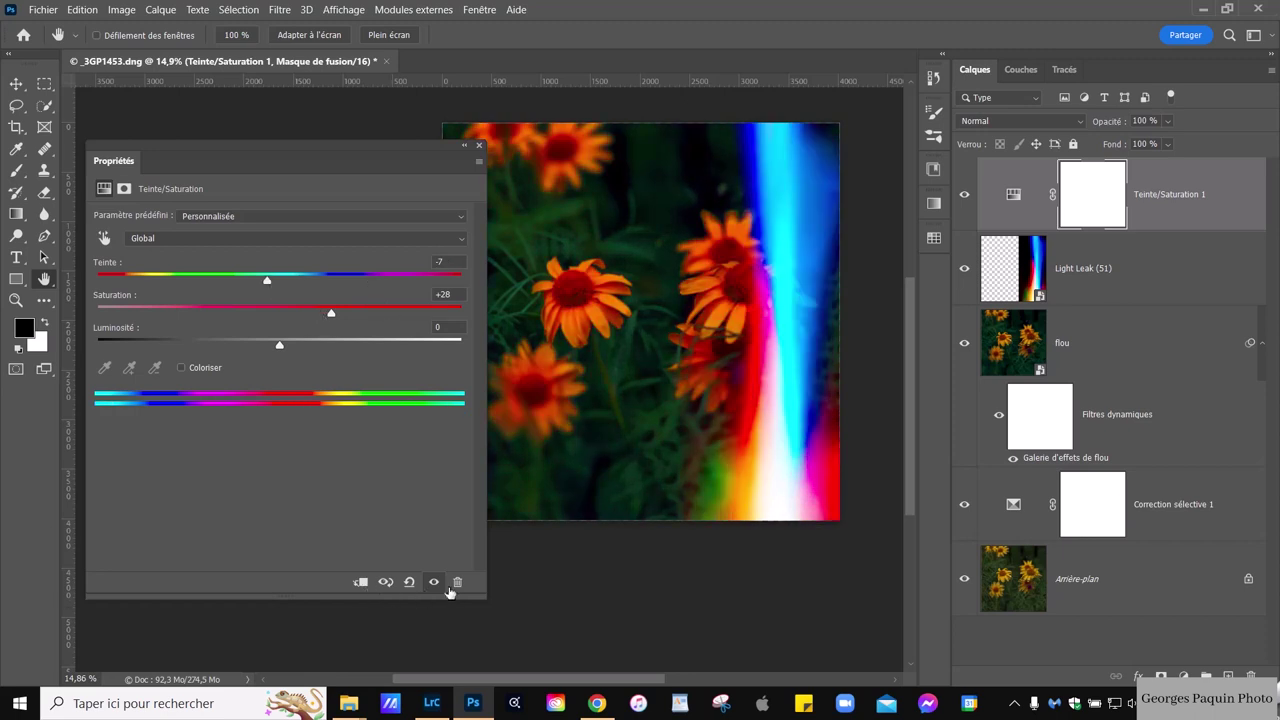
click(409, 581)
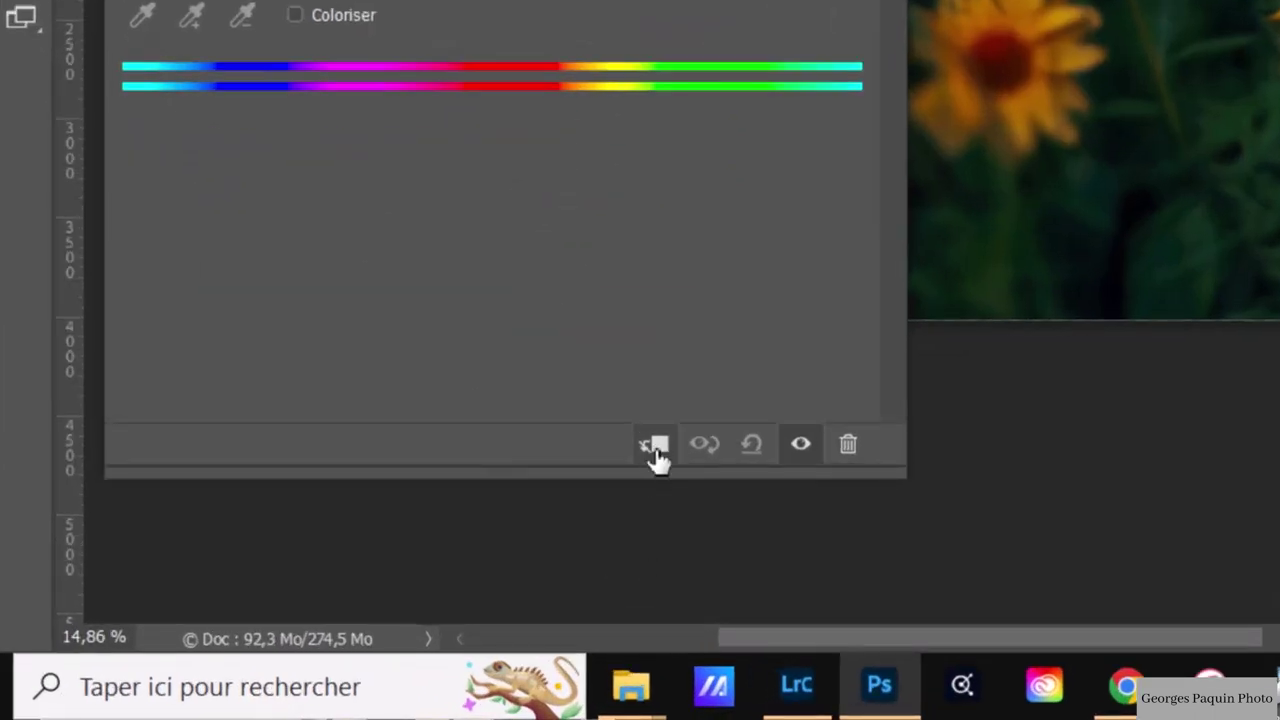
click(656, 449)
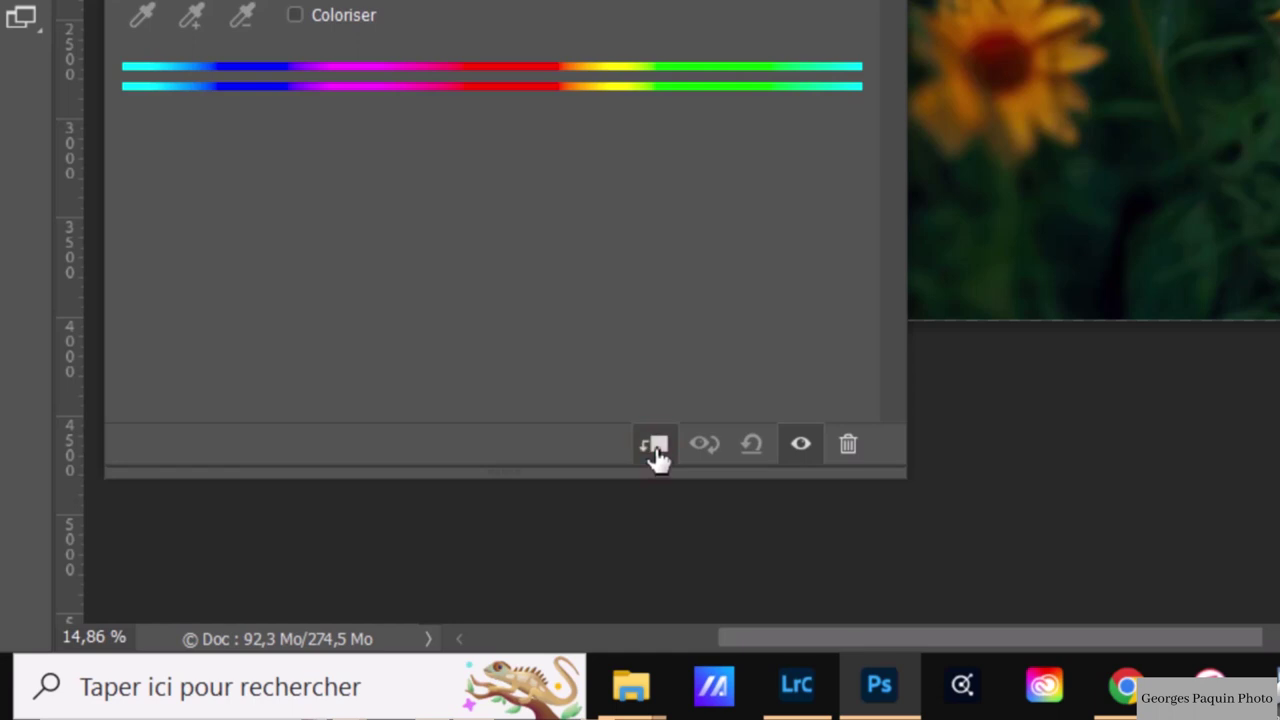
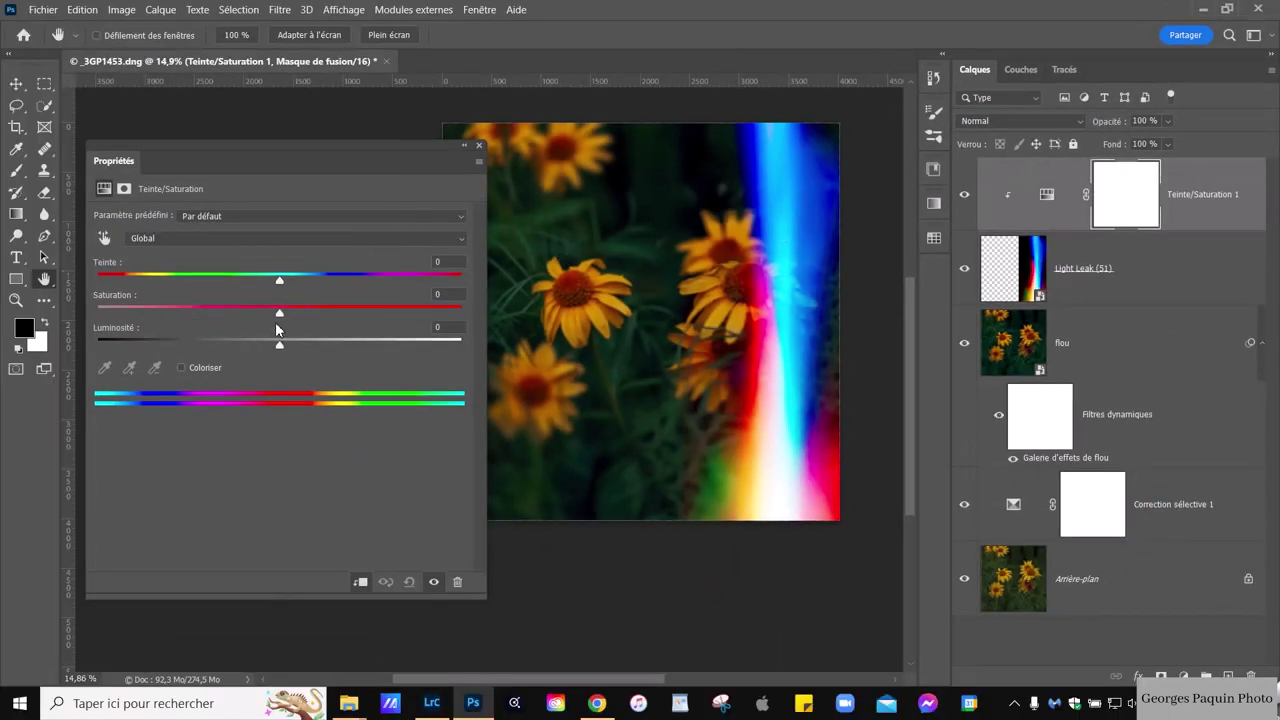
- Adjust the clipped Hue/Saturation on Light Leak (51) to hue -180, saturation -56, lightness -12
drag(280, 316, 115, 316)
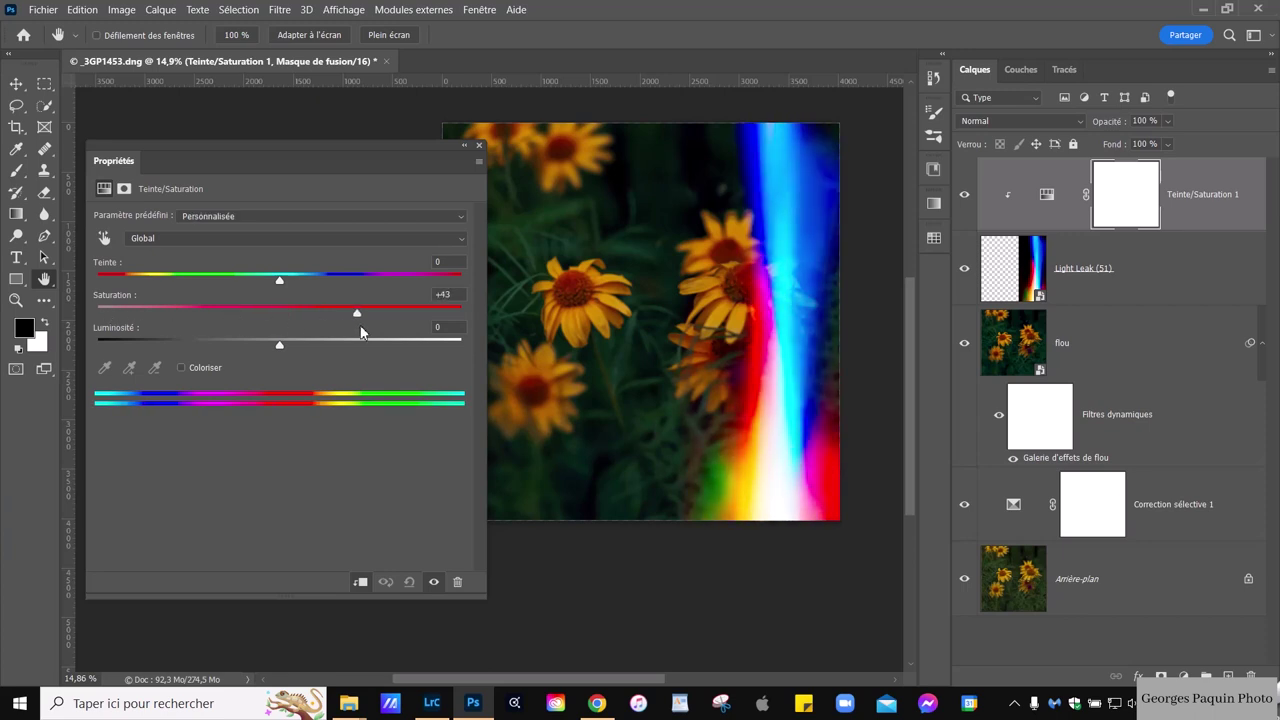
mouse_move(115, 316)
mouse_down()
mouse_move(268, 314)
mouse_move(170, 324)
mouse_move(328, 330)
mouse_move(276, 320)
mouse_up()
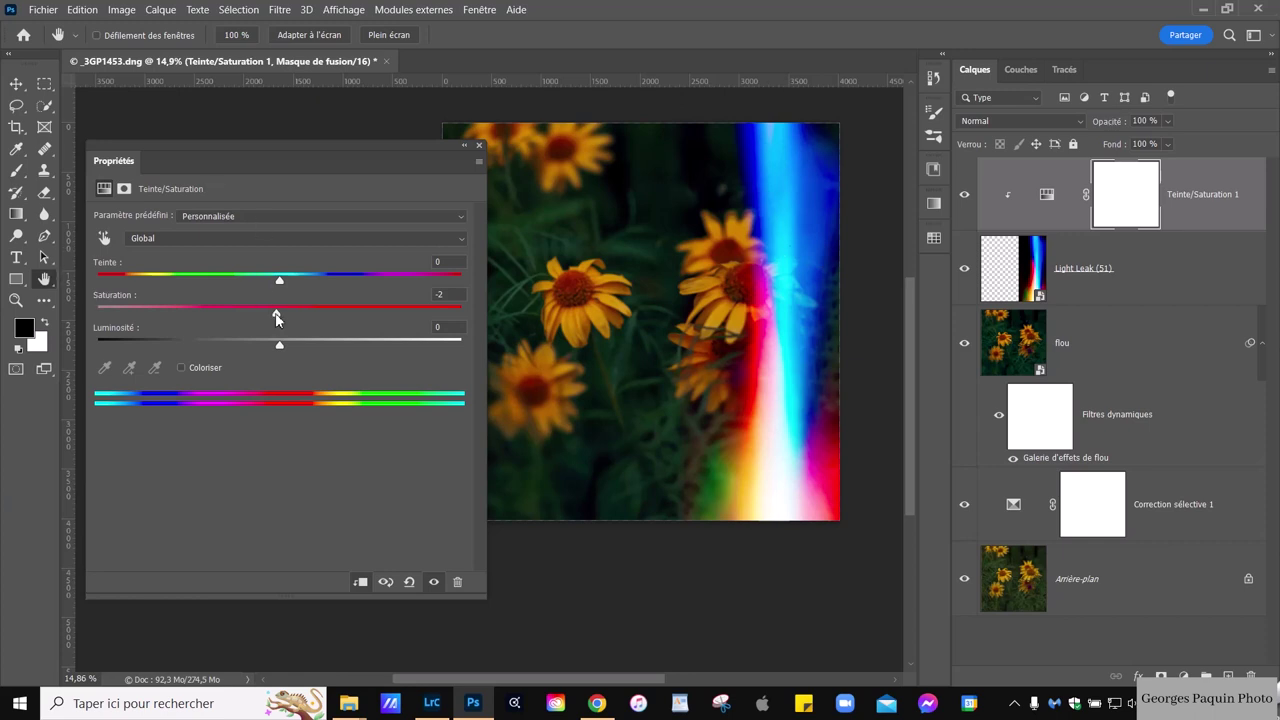
drag(275, 318, 193, 397)
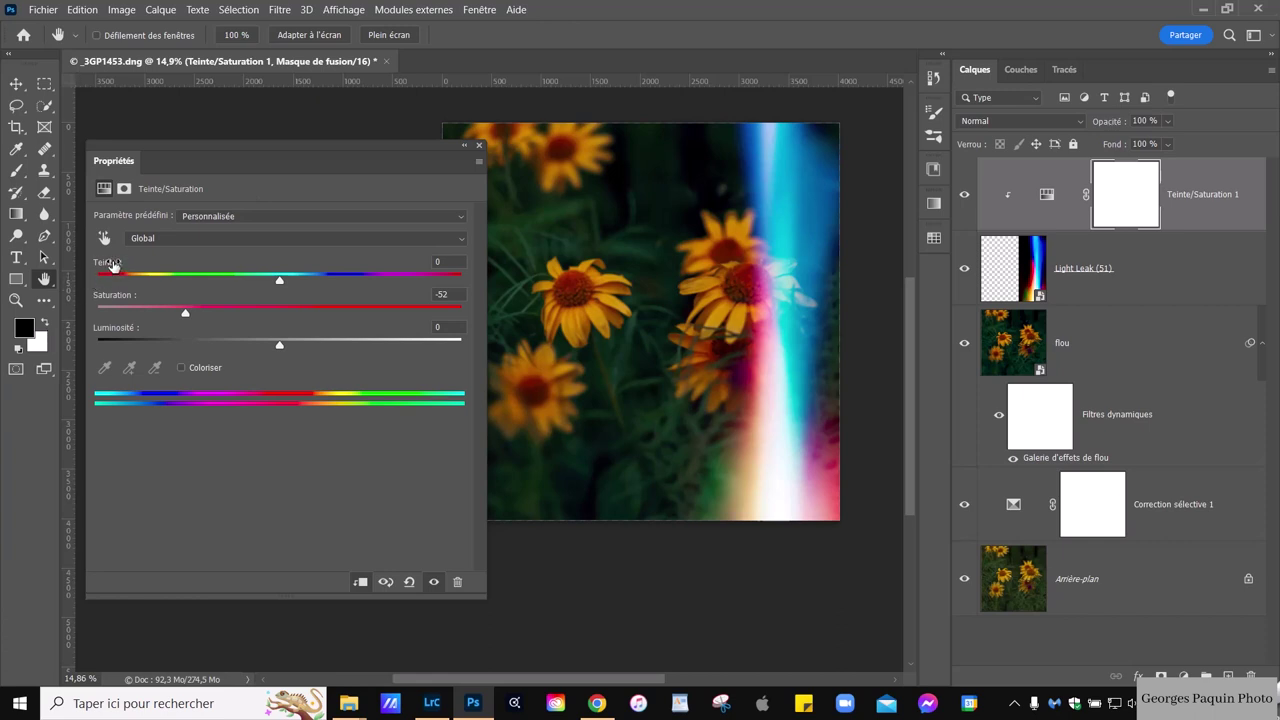
mouse_move(288, 284)
mouse_down()
mouse_move(355, 285)
mouse_move(80, 275)
mouse_move(97, 283)
mouse_up()
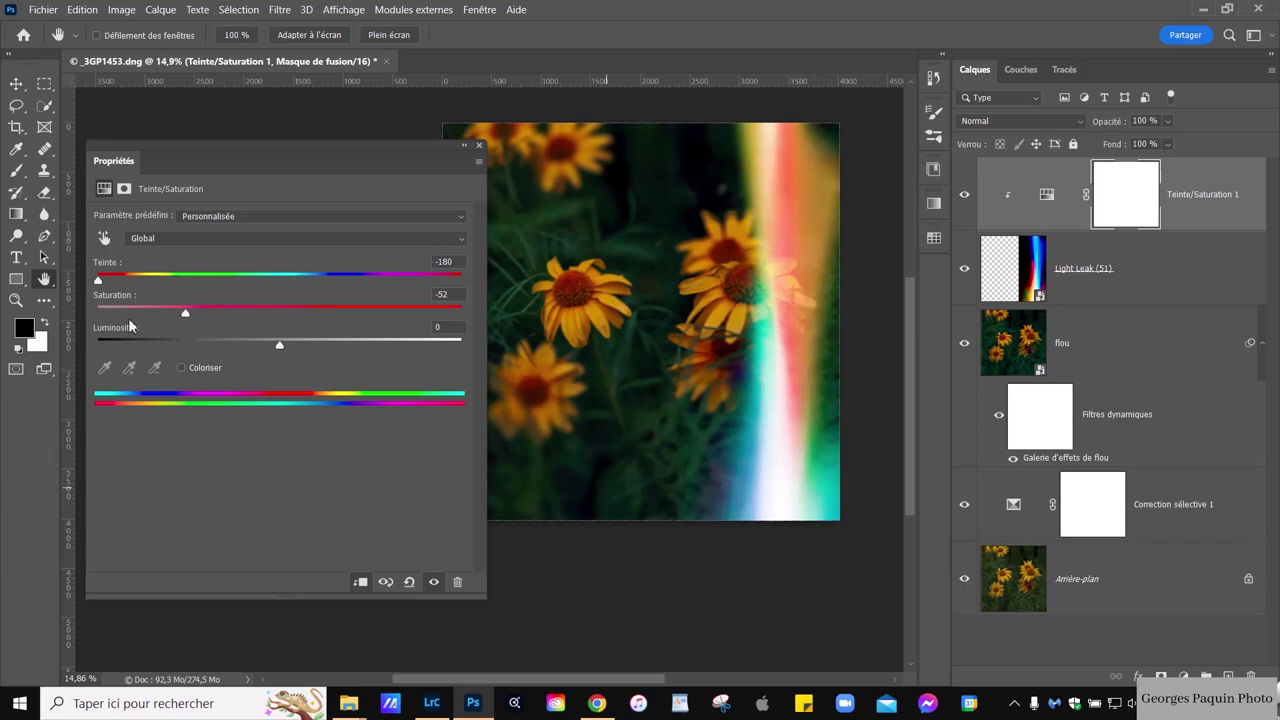
drag(185, 313, 169, 347)
mouse_move(281, 345)
mouse_down()
mouse_move(251, 377)
mouse_move(258, 367)
mouse_up()
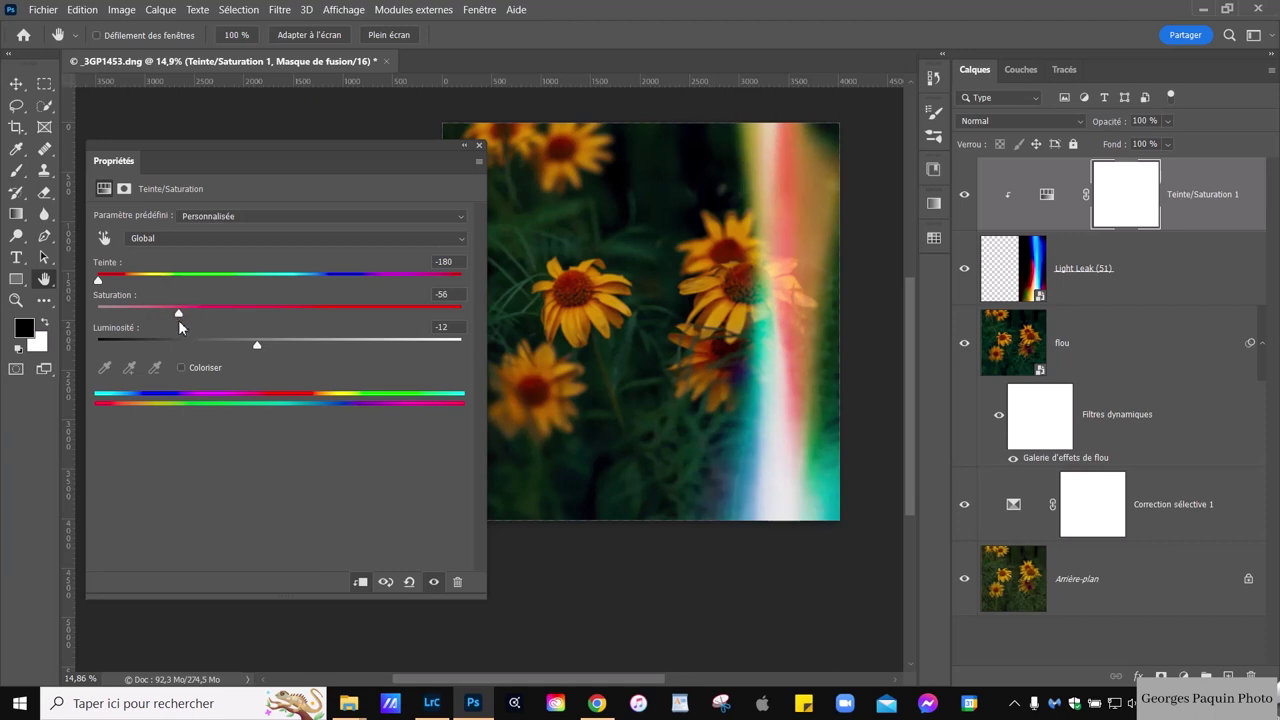
click(479, 147)
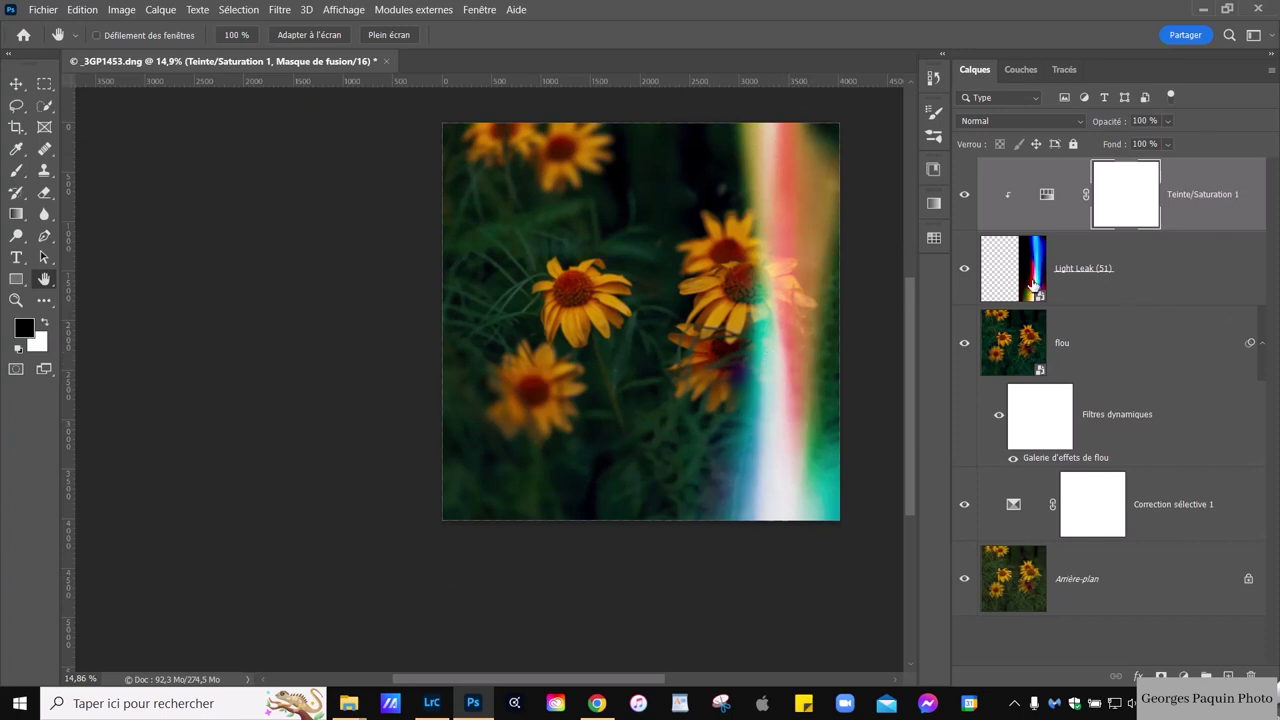
- Move the Light Leak (51) layer farther right and give it a white layer mask
click(1034, 285)
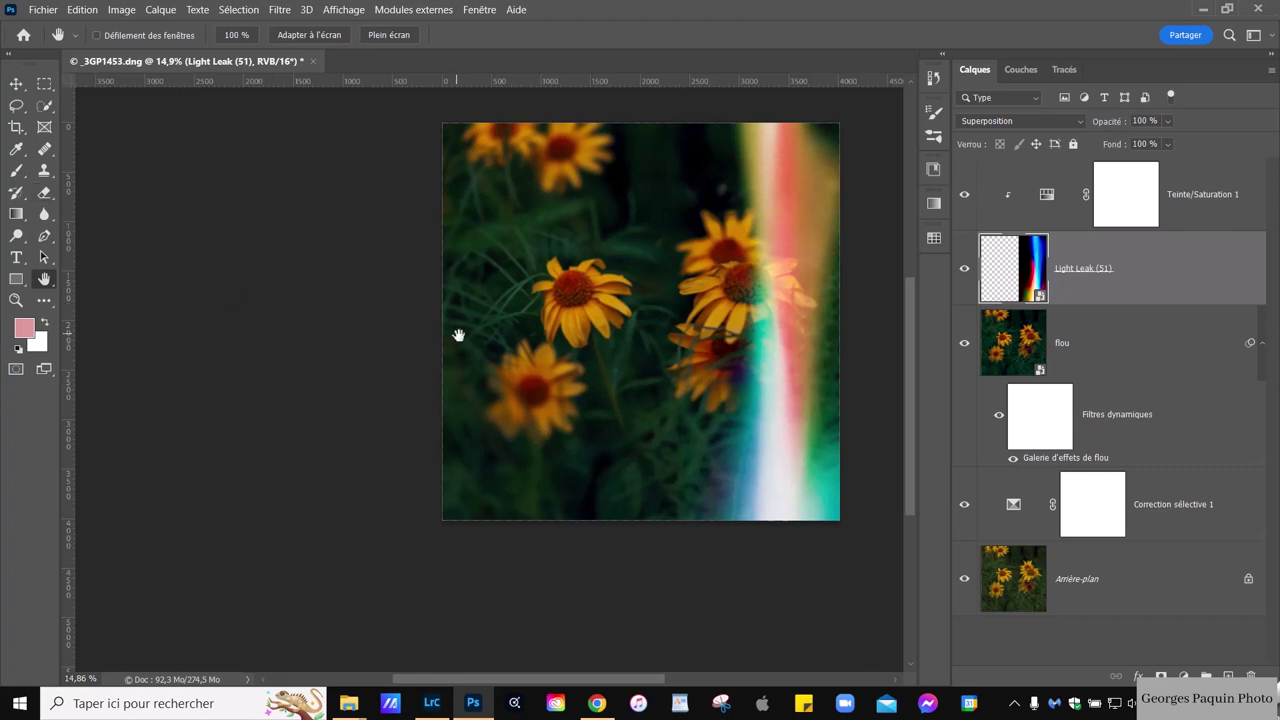
key(v)
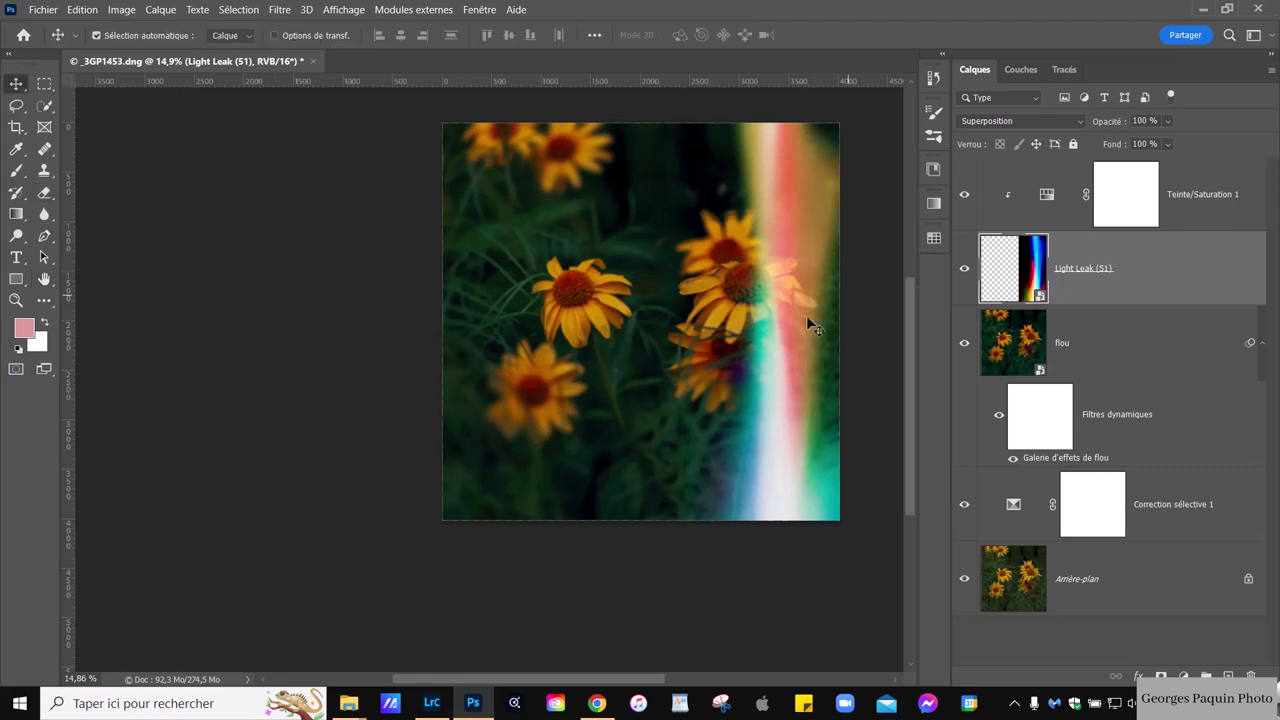
mouse_move(800, 314)
mouse_down()
mouse_move(837, 352)
mouse_move(797, 357)
mouse_move(794, 320)
mouse_move(822, 316)
mouse_move(810, 332)
mouse_move(824, 346)
mouse_up()
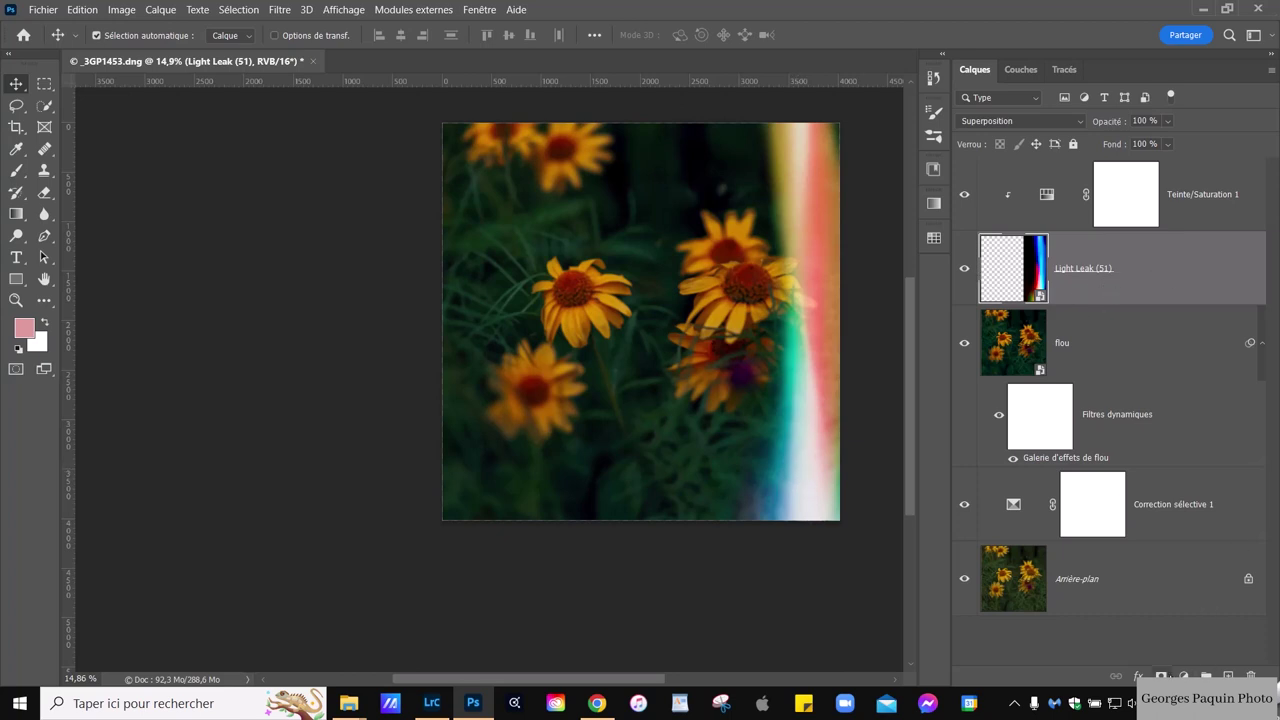
click(1161, 676)
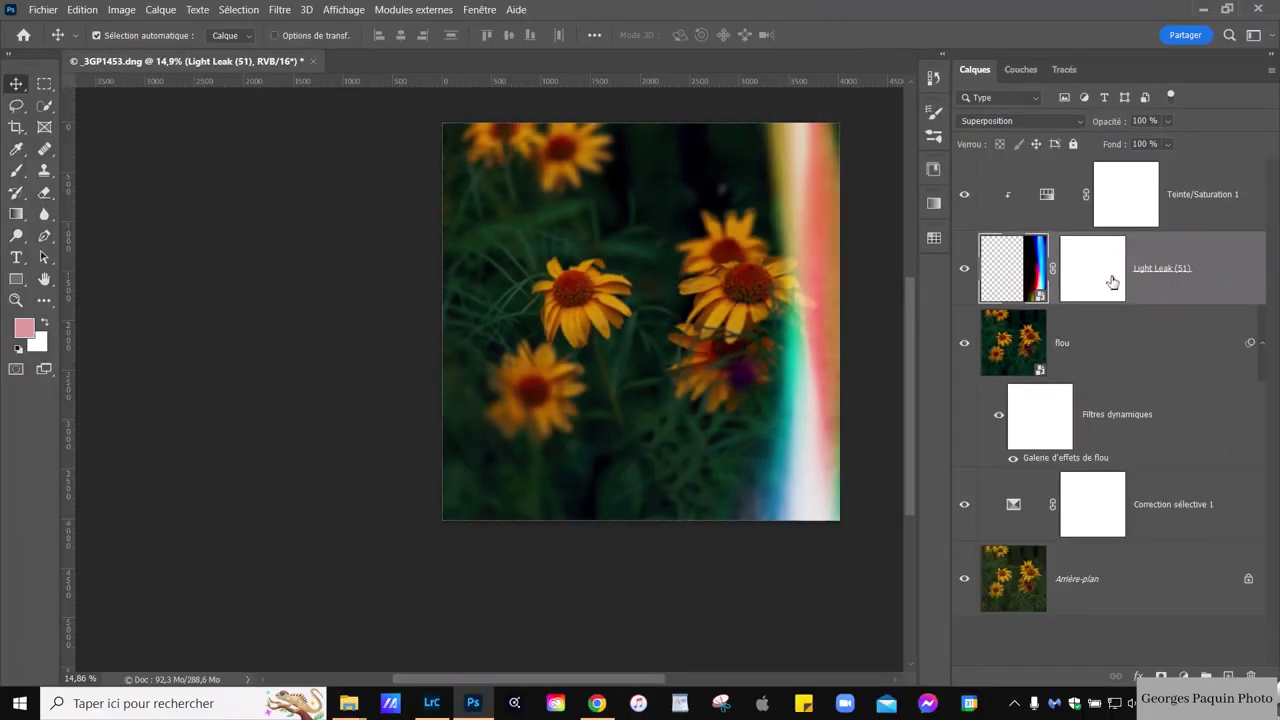
- Paint black into the Light Leak (51) mask with a 1076 px, 15% flow brush, hiding its lower part
click(1112, 281)
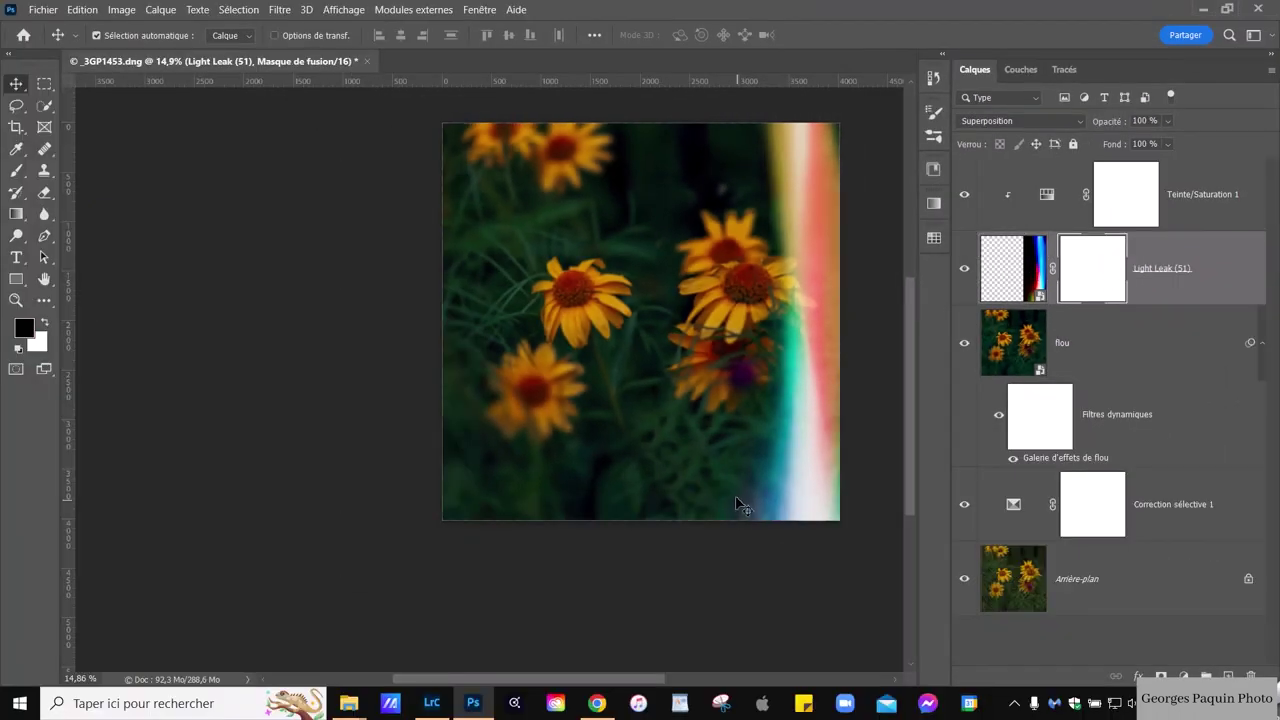
scroll(797, 477, up, 2)
key(b)
scroll(766, 440, down, 1)
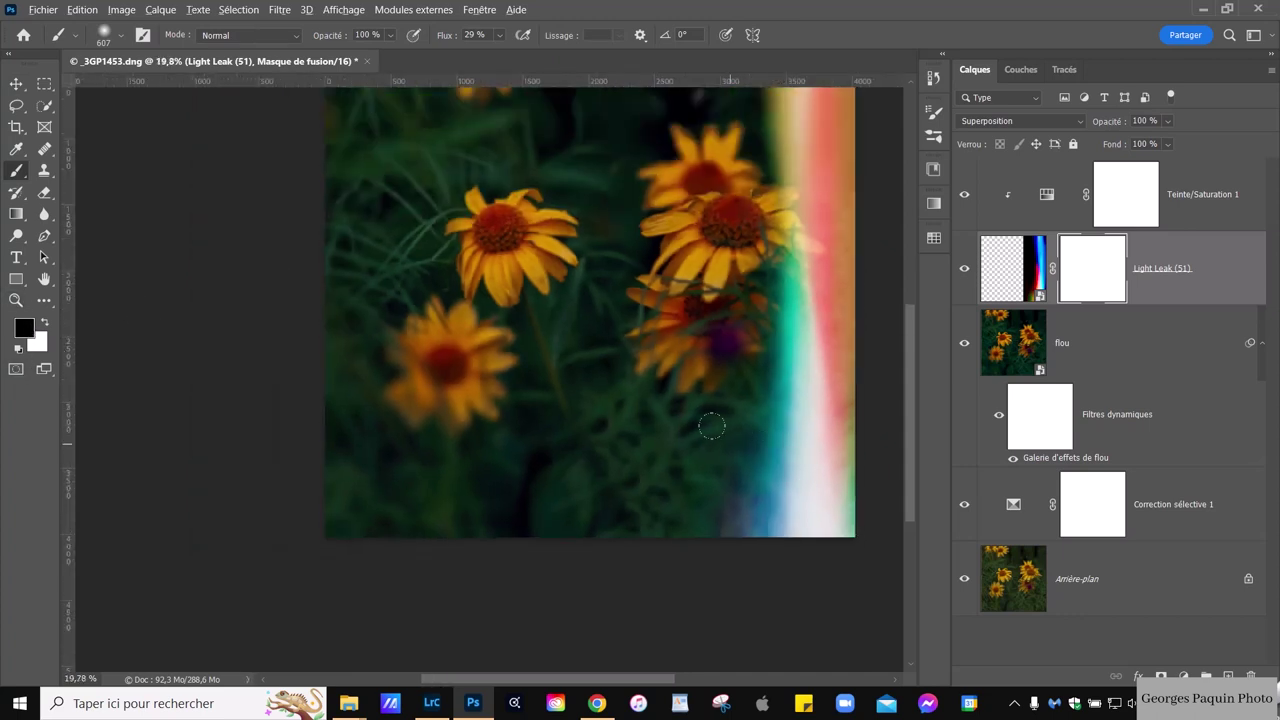
drag(711, 423, 771, 457)
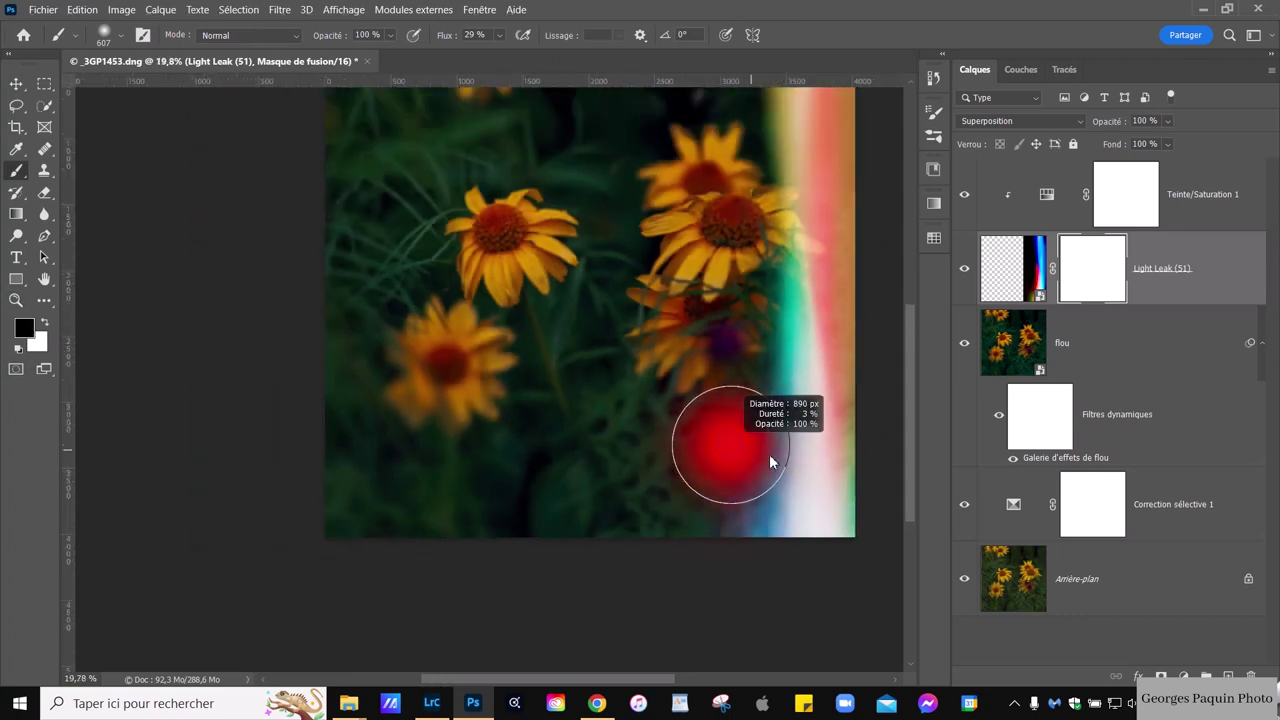
click(500, 35)
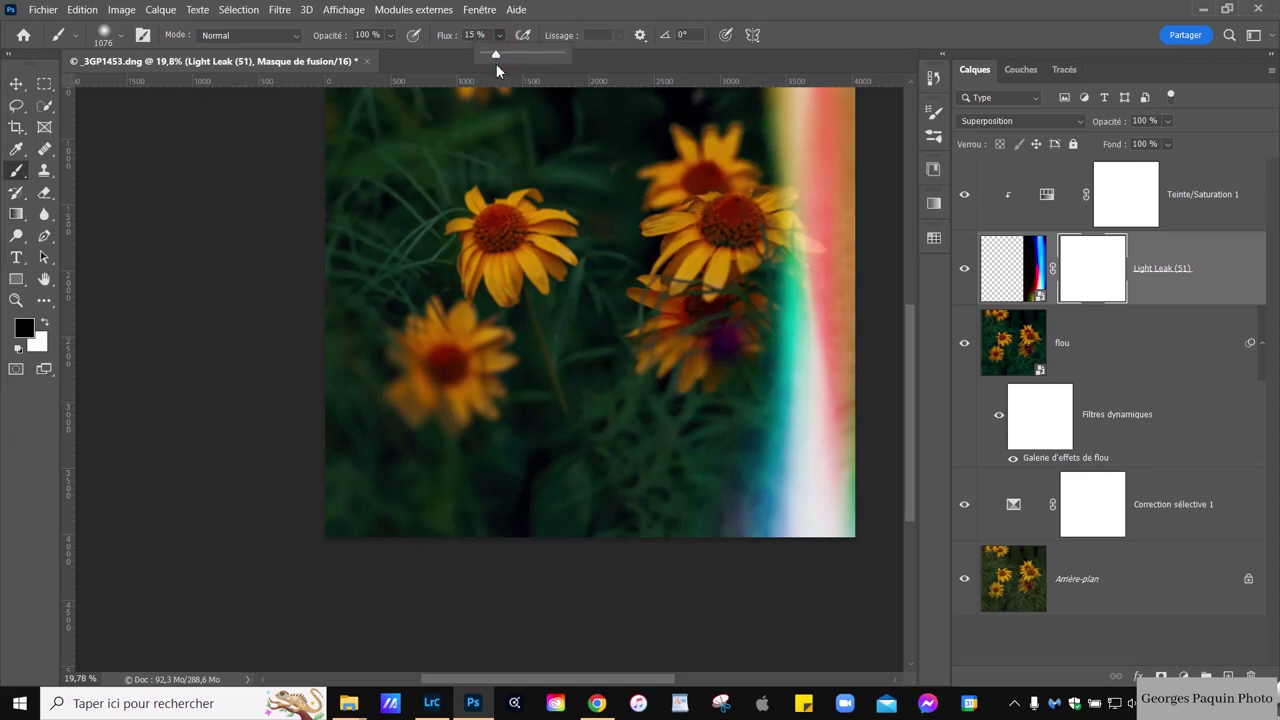
mouse_move(780, 540)
mouse_down()
mouse_move(751, 355)
mouse_move(776, 523)
mouse_up()
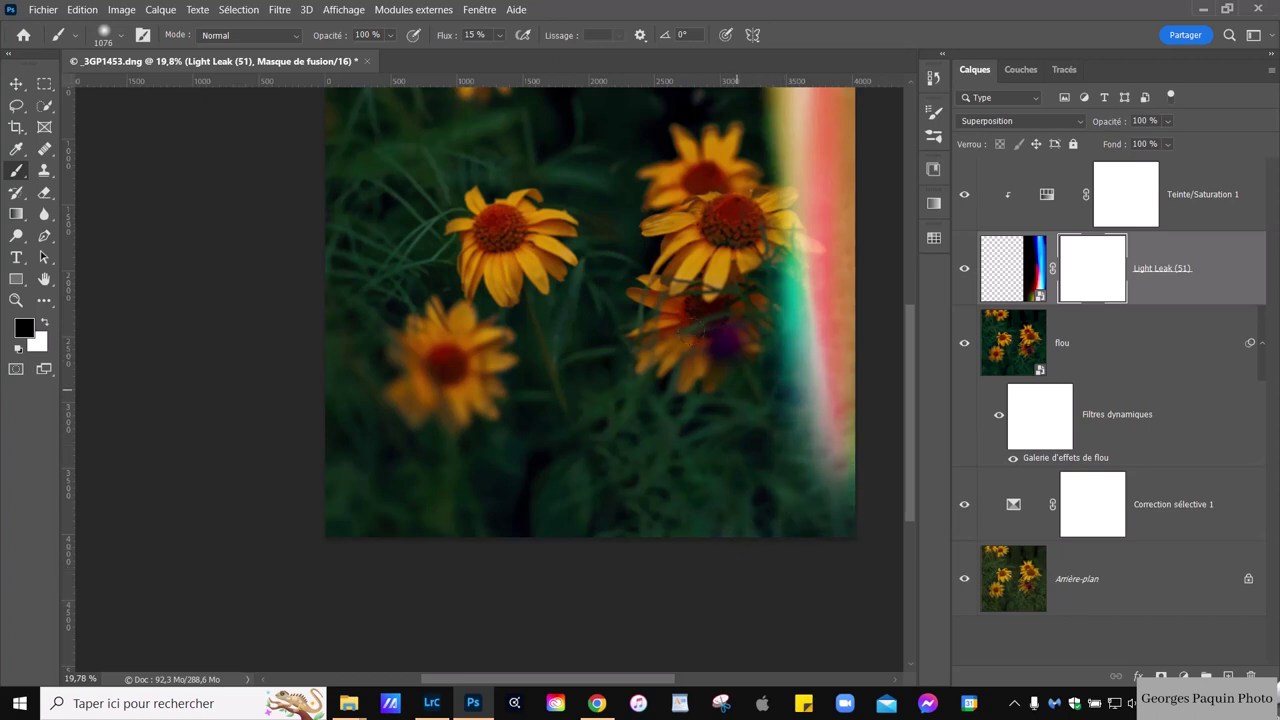
drag(805, 380, 707, 605)
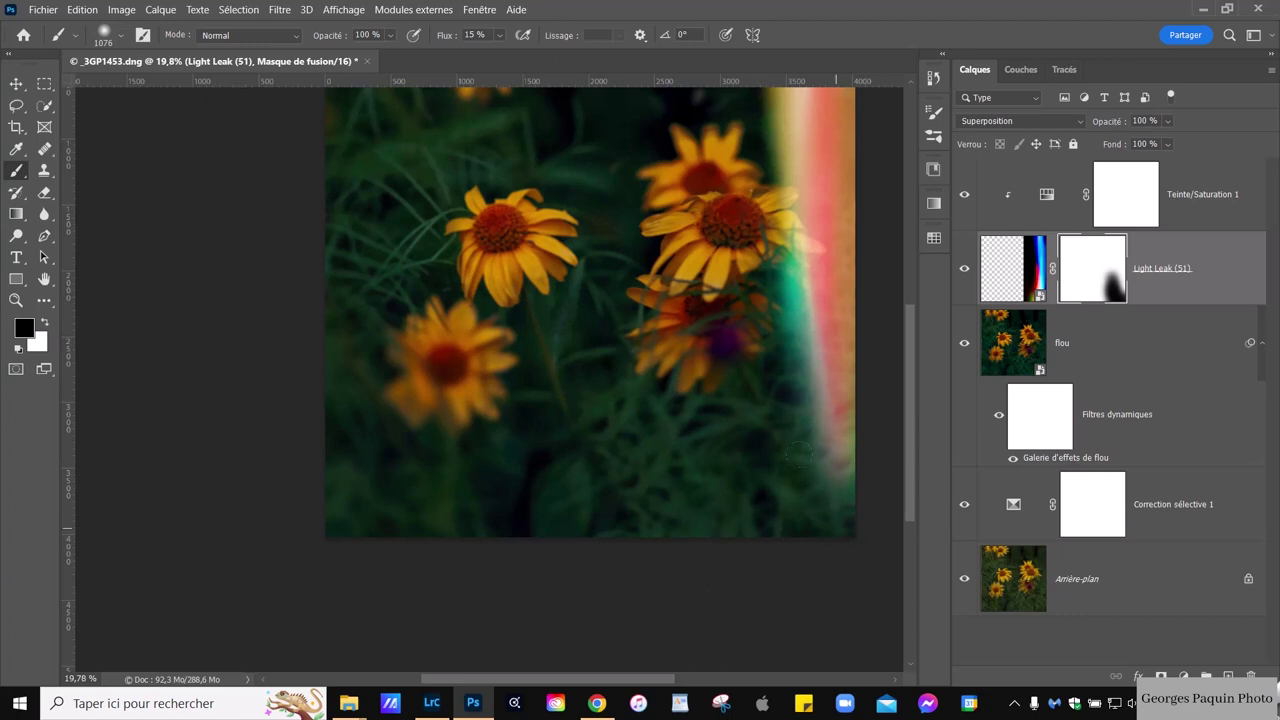
scroll(820, 500, down, 3)
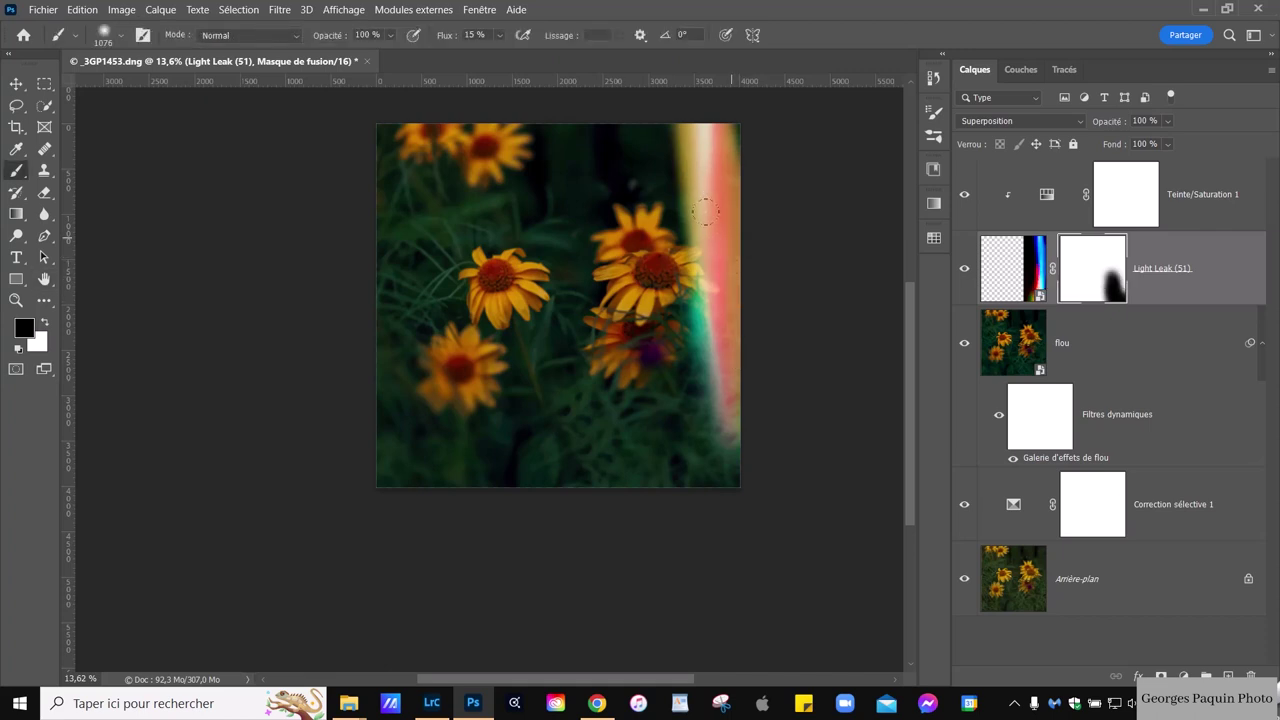
key(h)
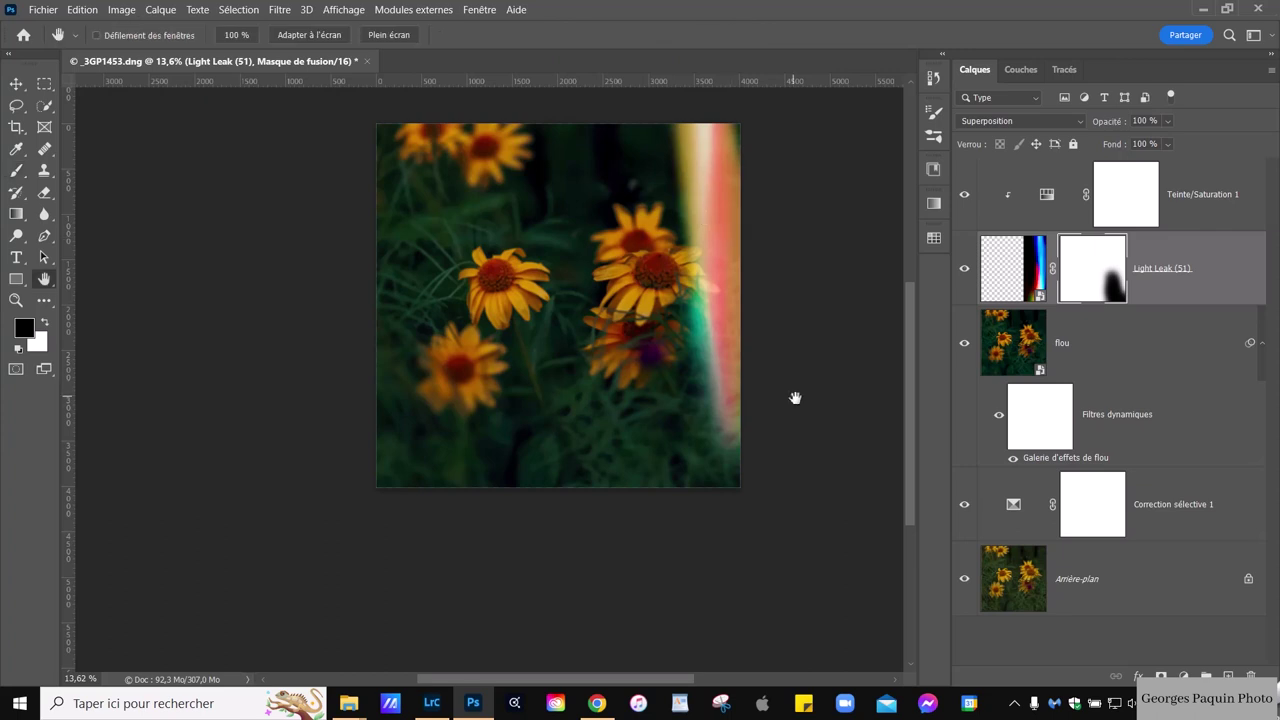
click(1239, 221)
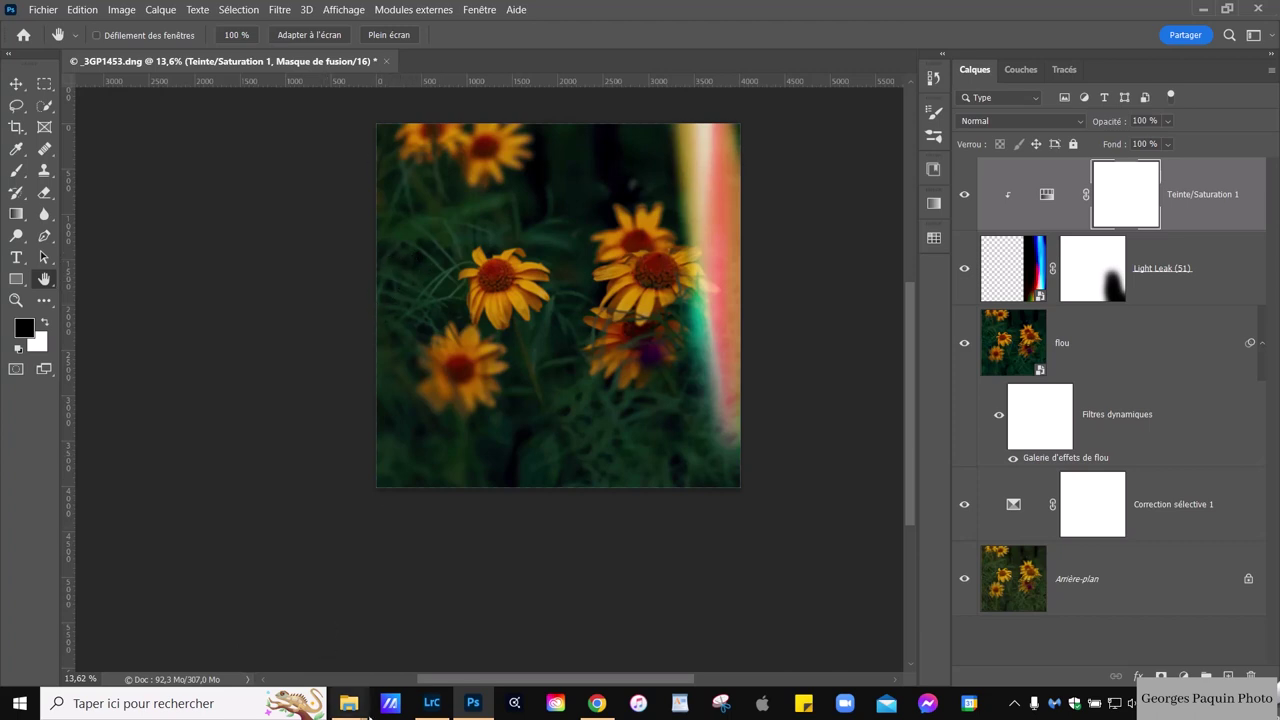
- Preview Light Leak (45).JPG from Brusheezy_Lomo_Light_Leaks and drag it onto the Photoshop document
mouse_move(348, 703)
click(420, 638)
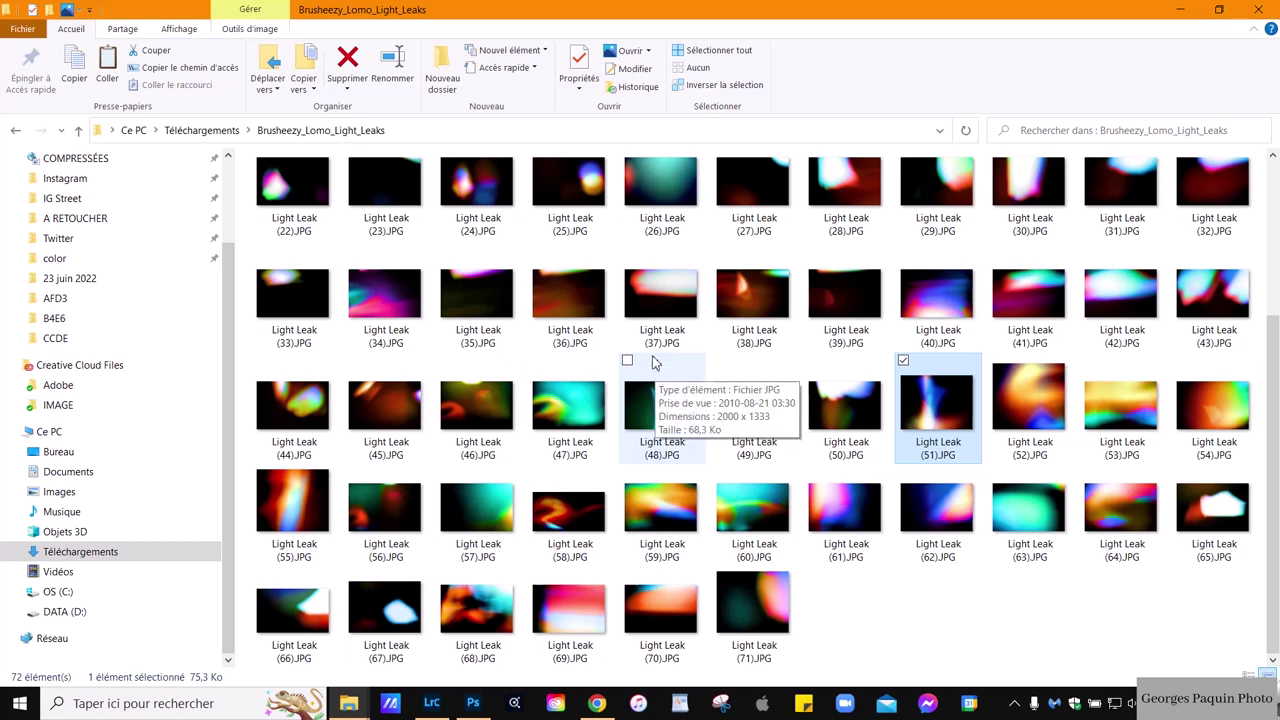
click(398, 422)
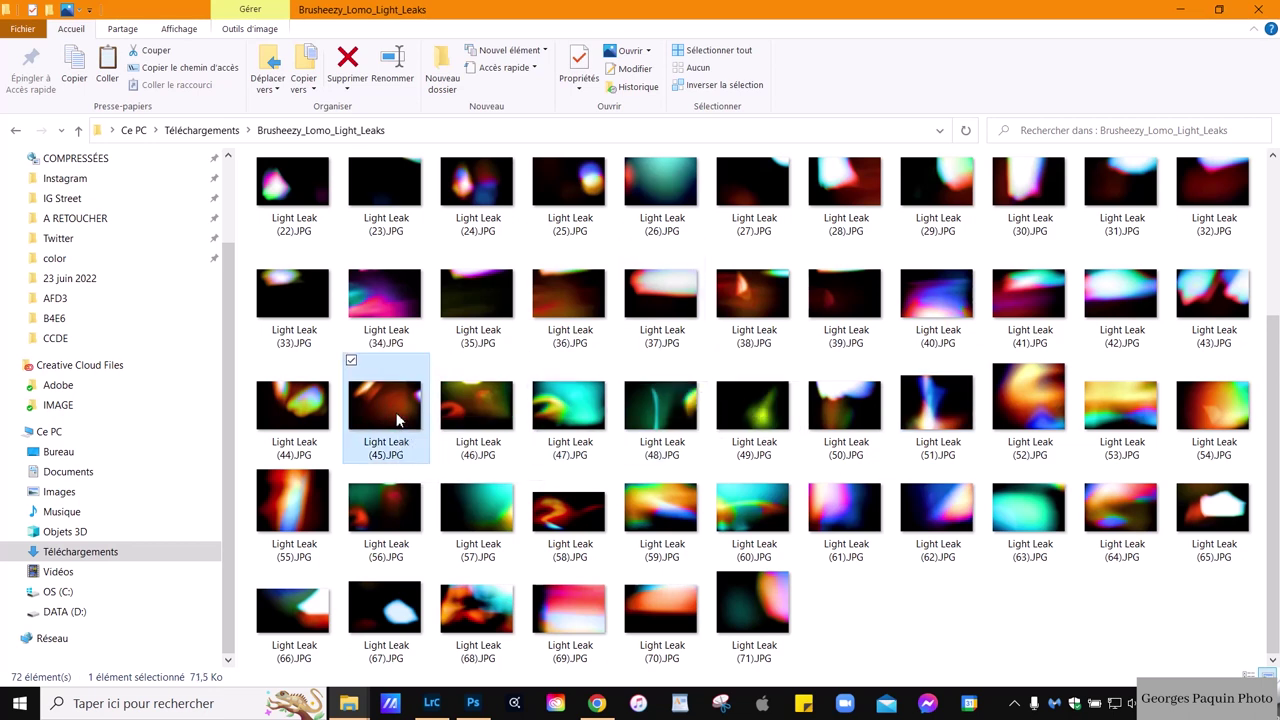
double_click(398, 420)
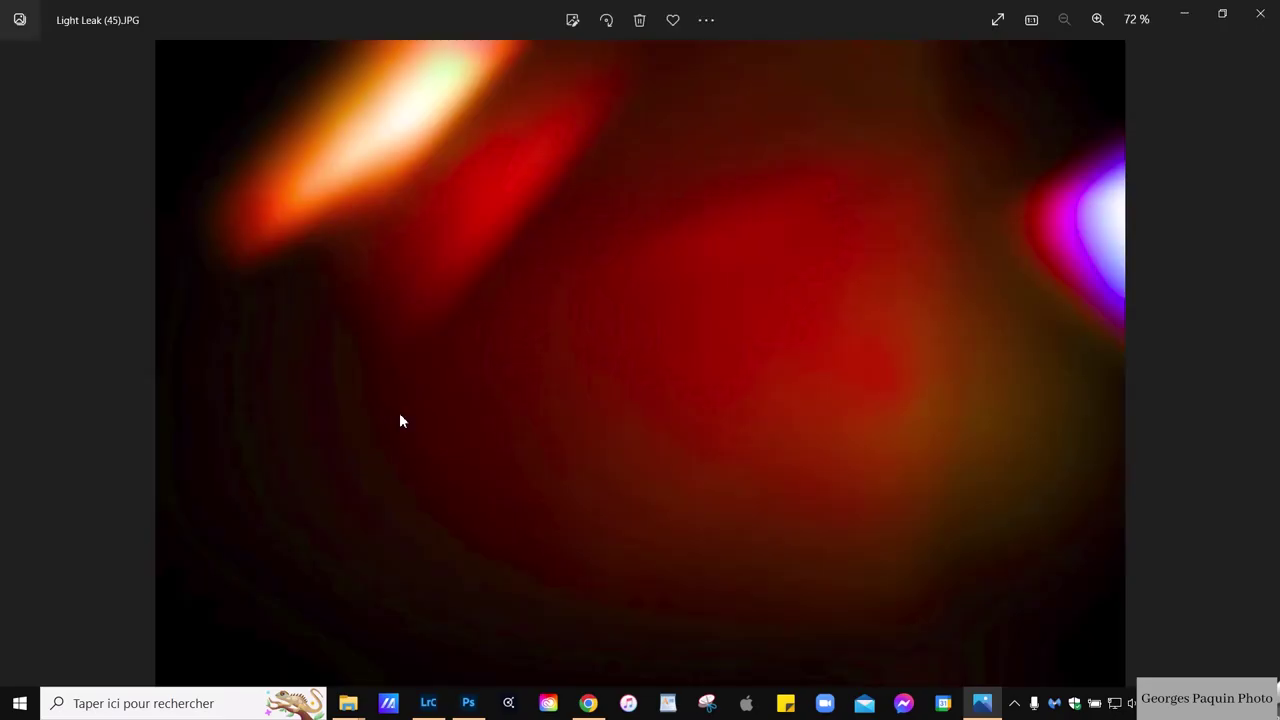
click(1260, 13)
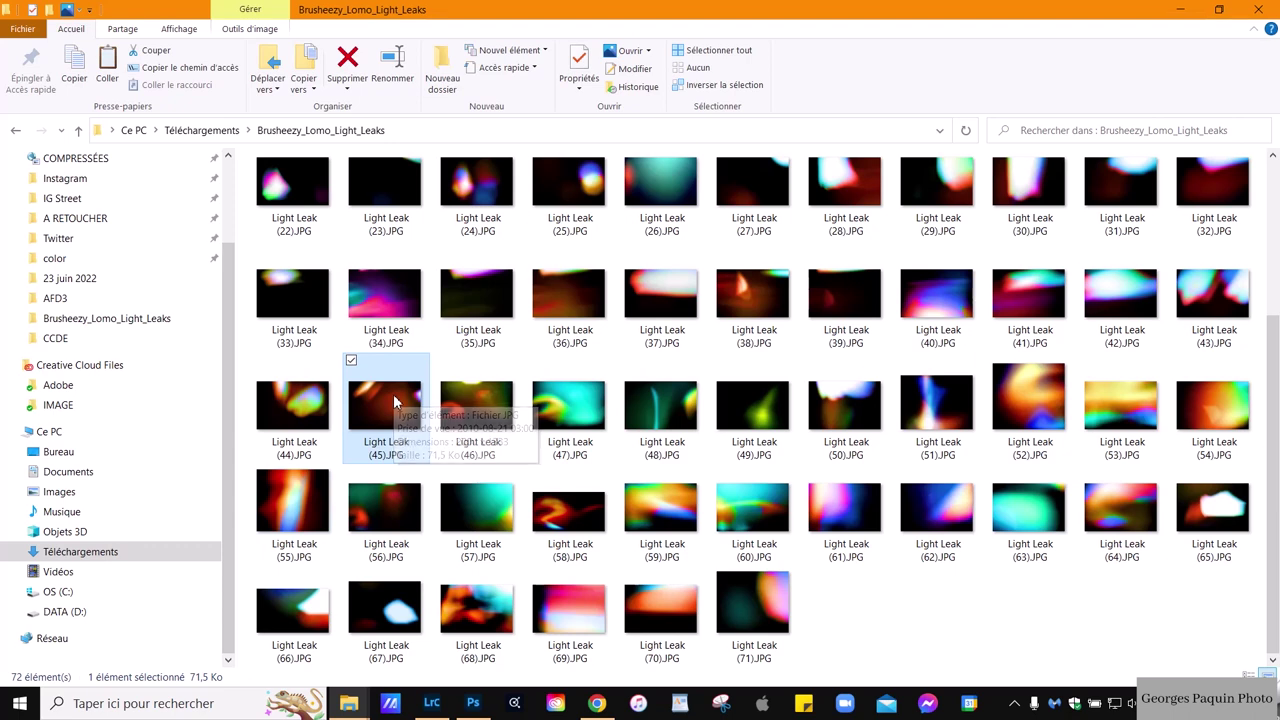
mouse_move(387, 447)
mouse_down()
mouse_move(500, 598)
mouse_move(479, 398)
mouse_up()
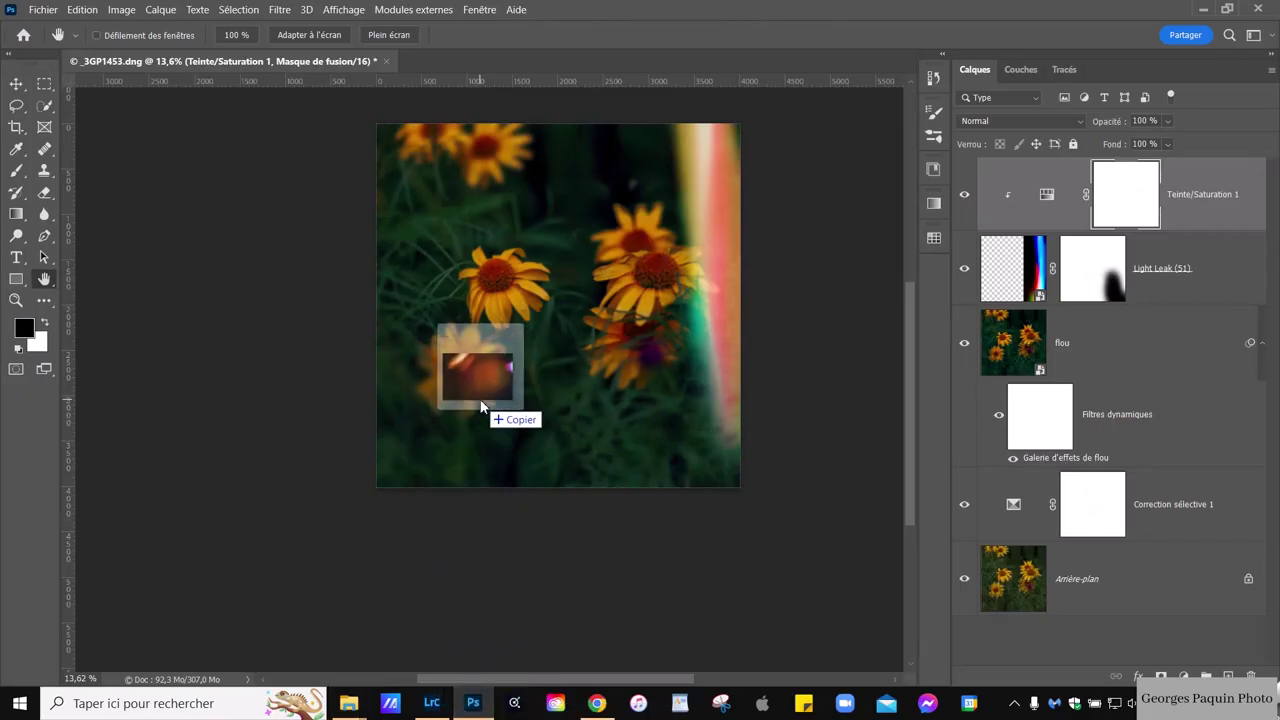
- Place Light Leak (45), rotate it 90° clockwise and flip it horizontally
drag(479, 398, 490, 410)
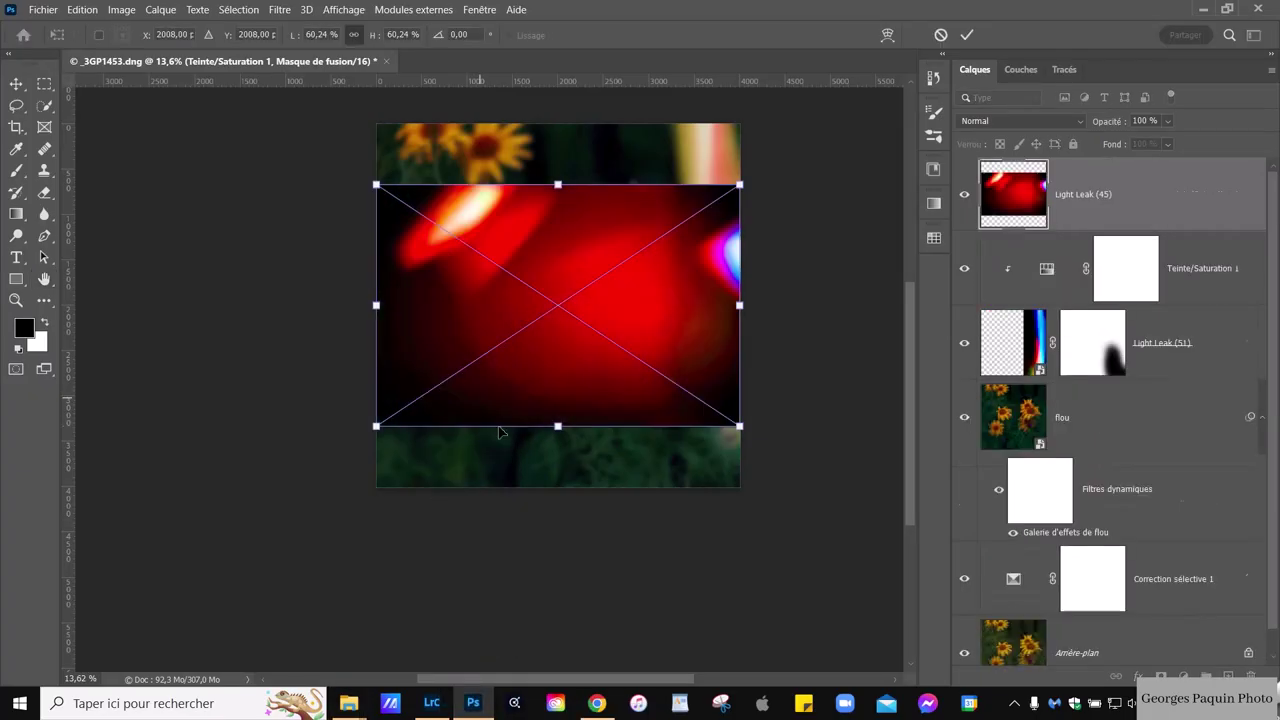
right_click(557, 372)
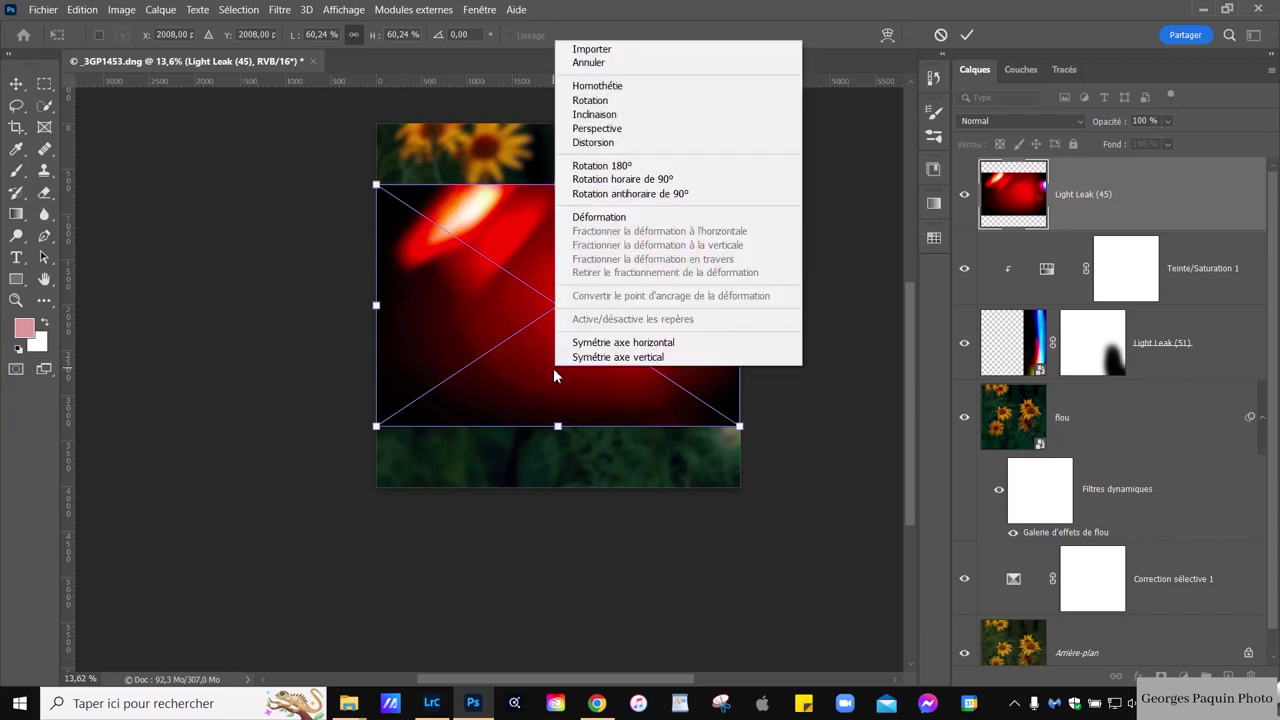
click(677, 180)
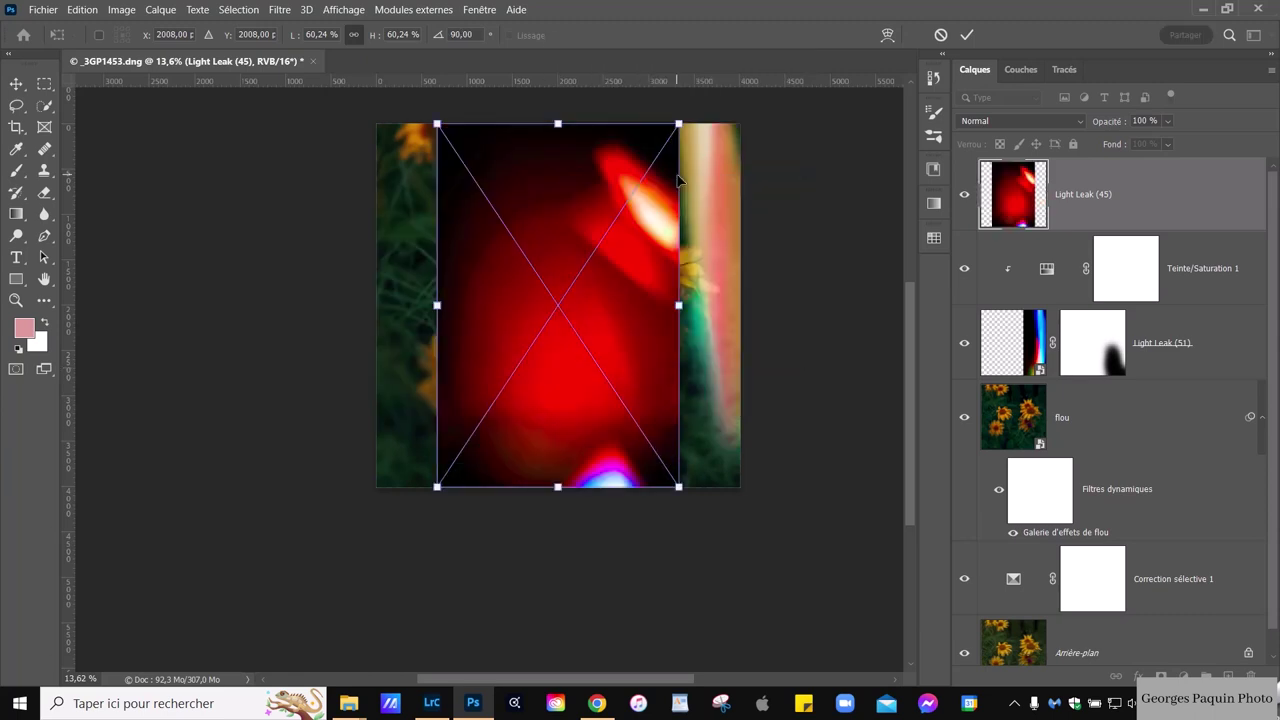
right_click(632, 326)
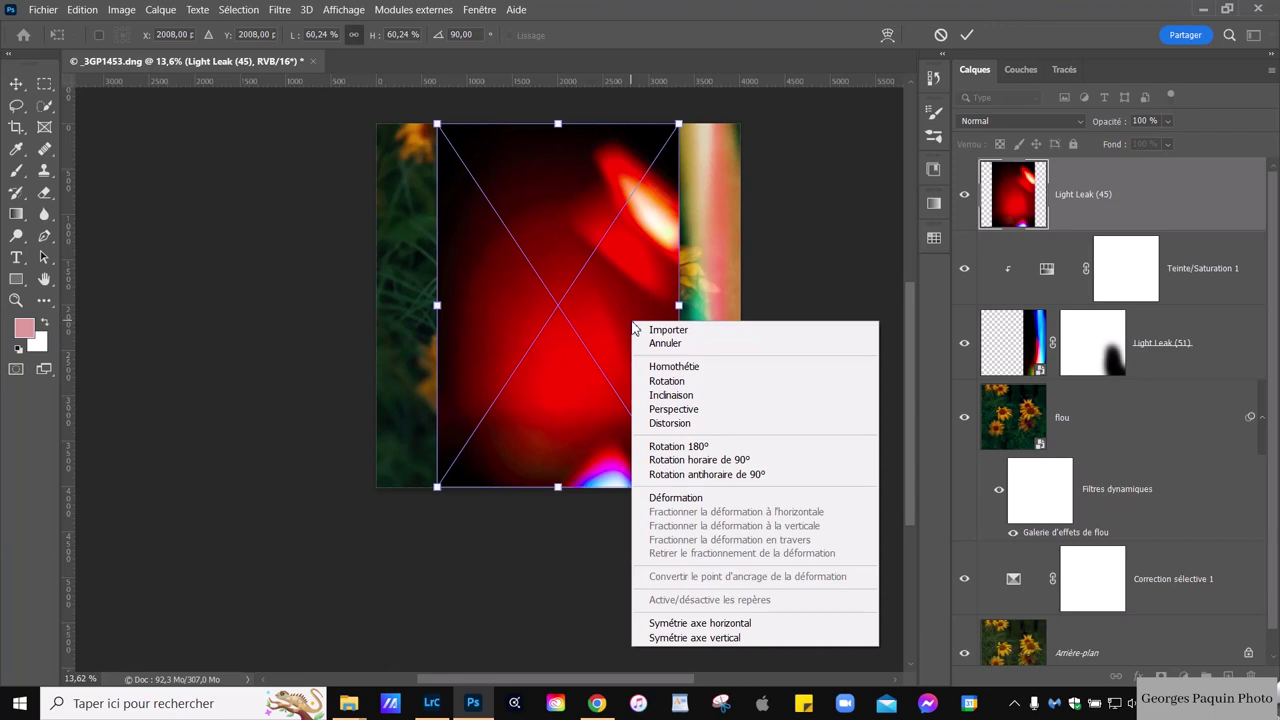
click(705, 626)
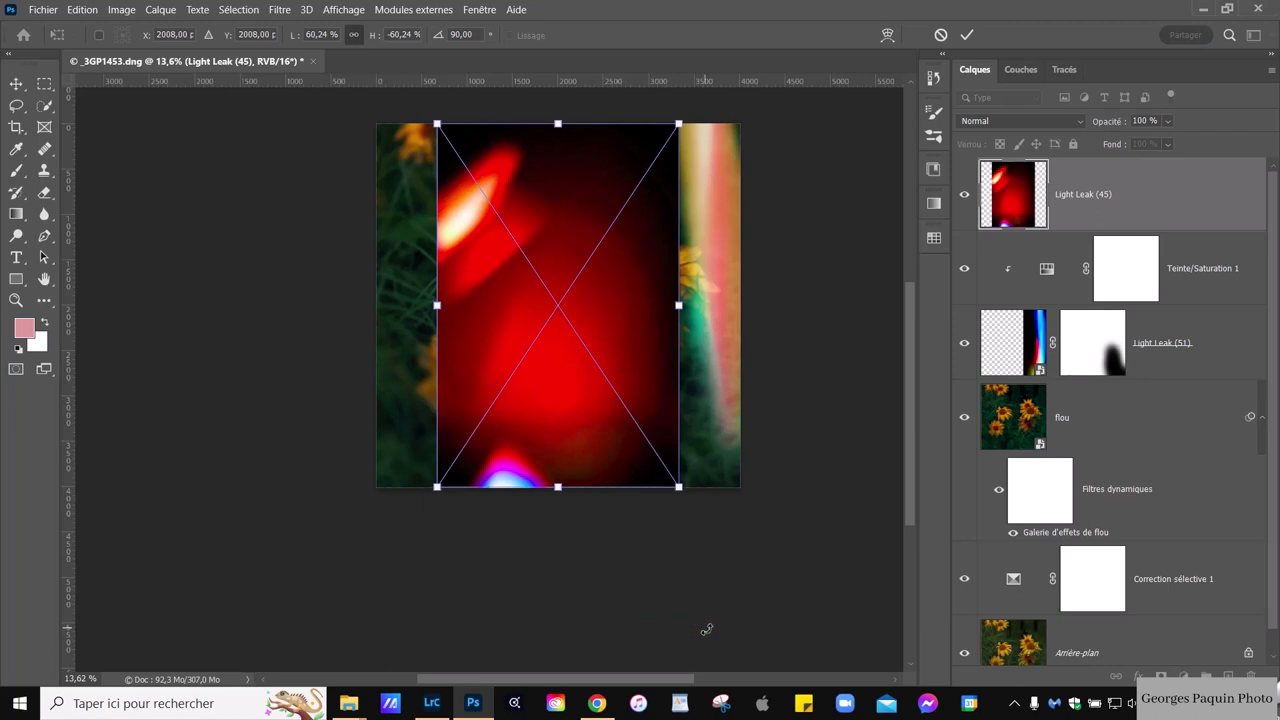
- Shift the red leak to the photo's left side, narrow it, stretch it taller, and commit
drag(568, 326, 480, 333)
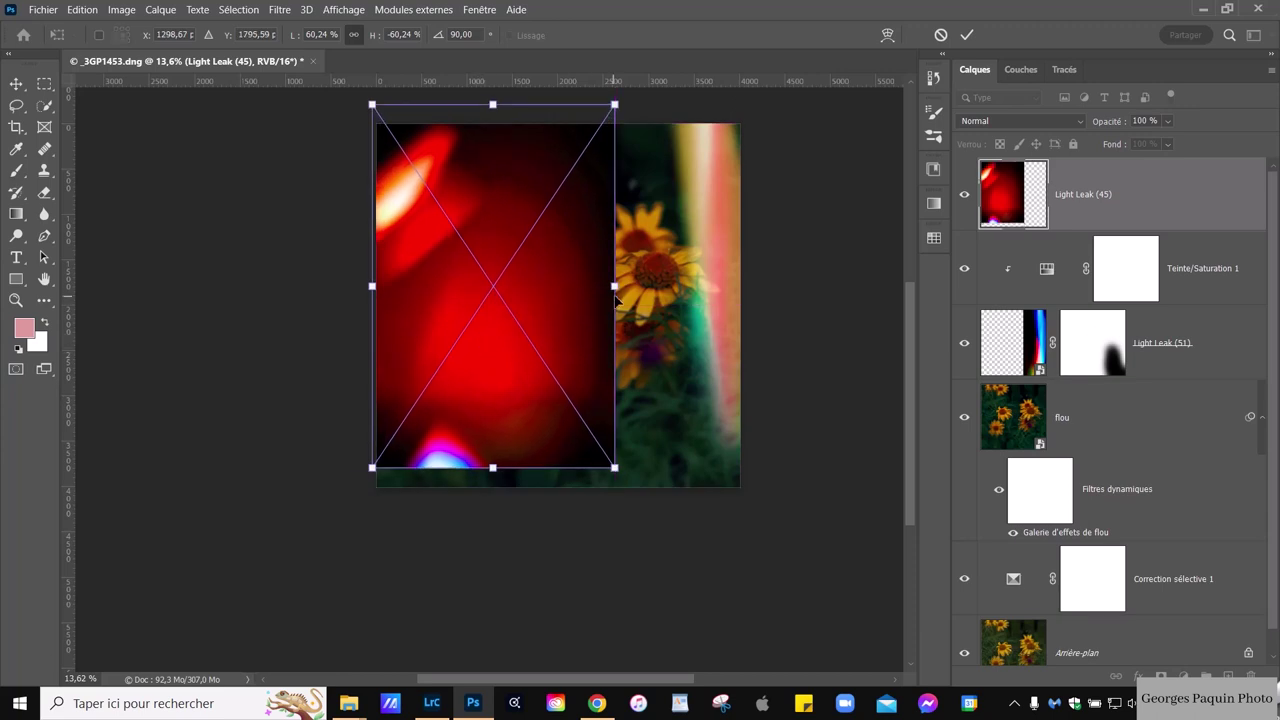
mouse_move(615, 300)
mouse_down()
mouse_move(549, 316)
mouse_move(558, 305)
mouse_up()
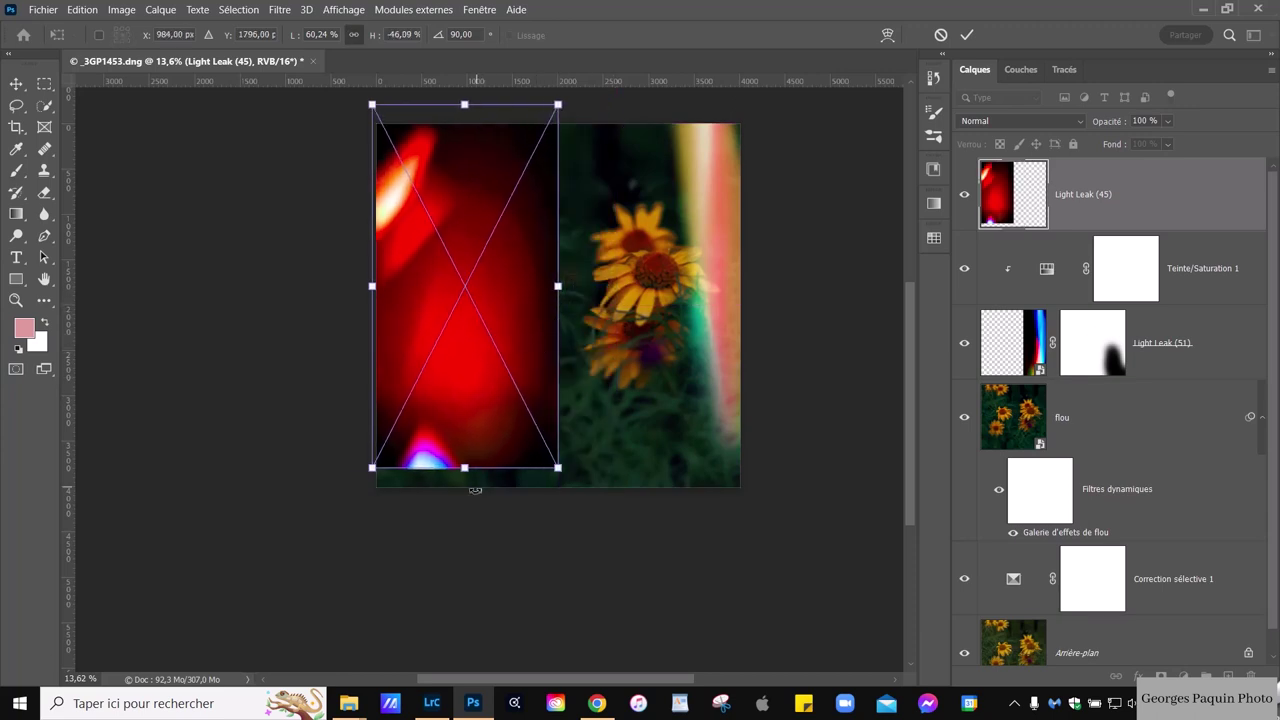
drag(464, 467, 464, 550)
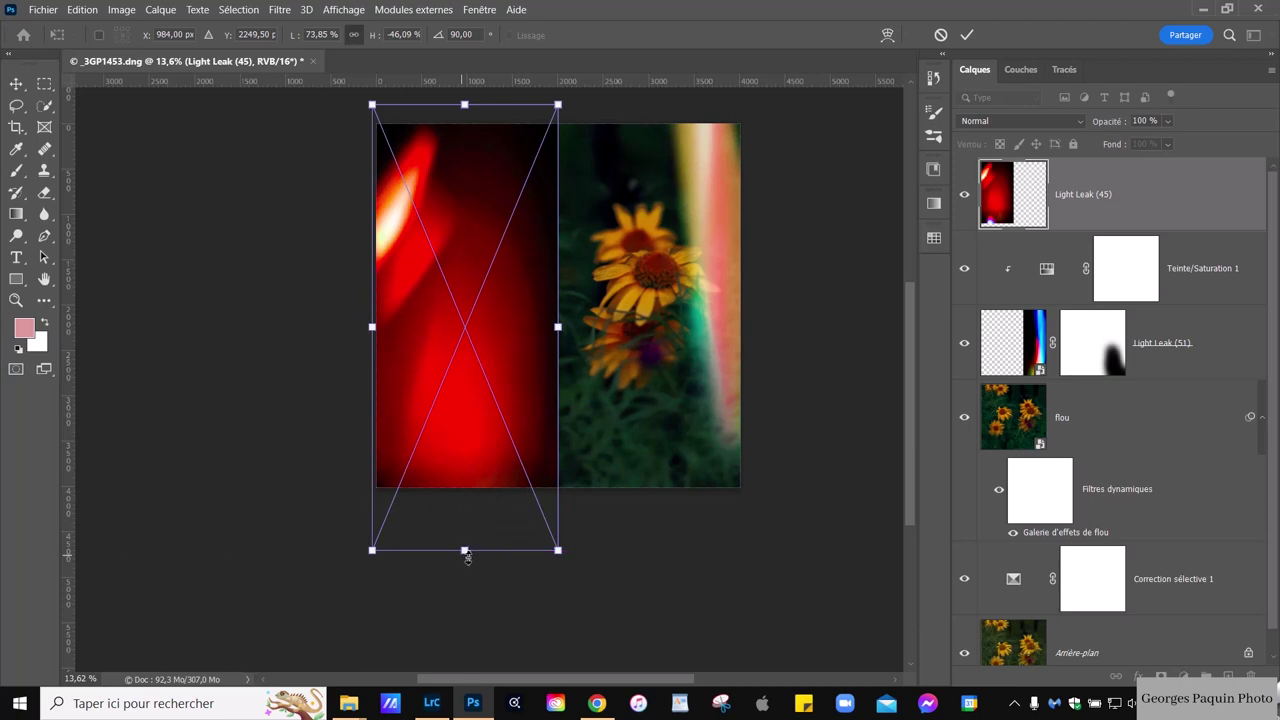
click(968, 35)
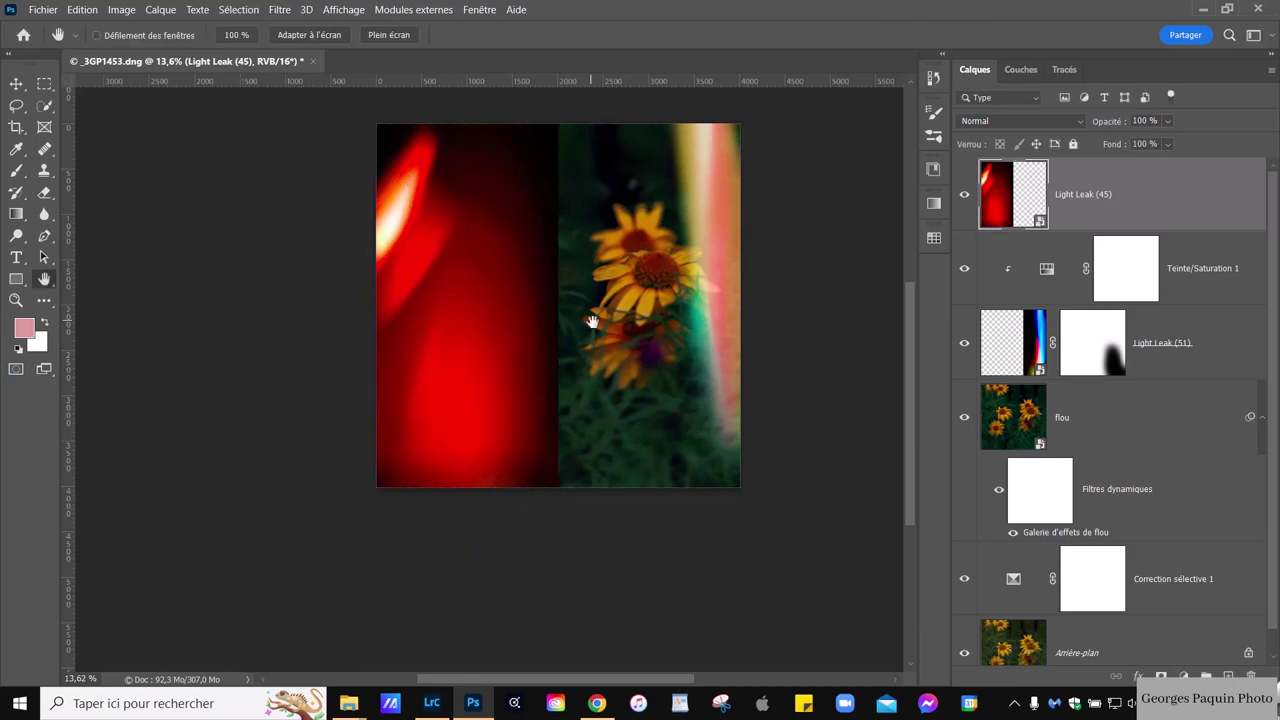
scroll(483, 301, up, 1)
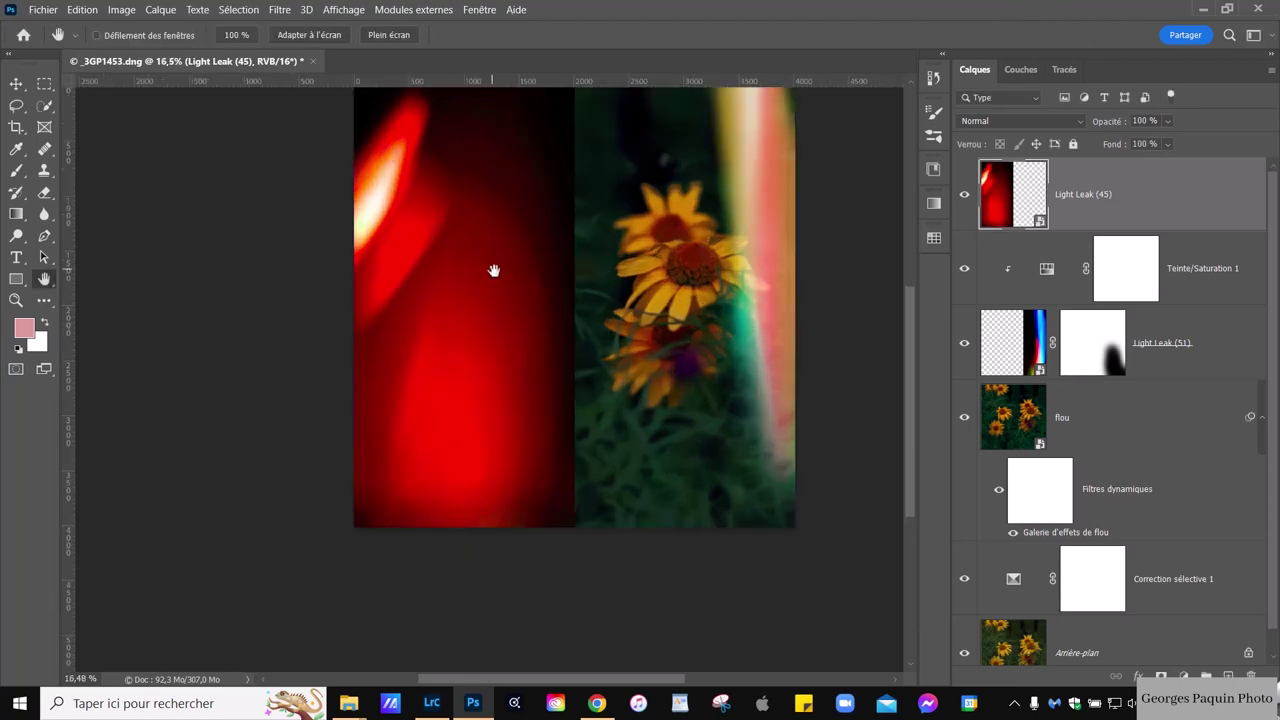
- Set Light Leak (45)'s blend mode to Superposition (Overlay)
drag(494, 271, 500, 306)
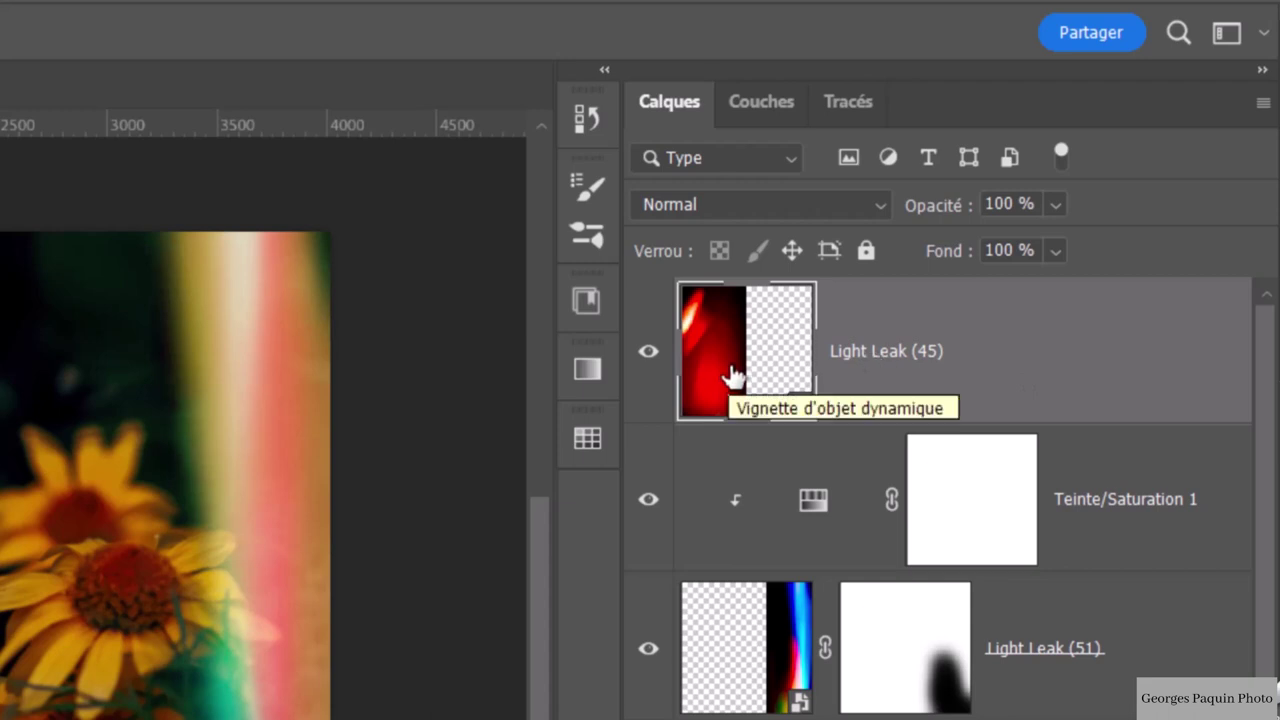
click(735, 205)
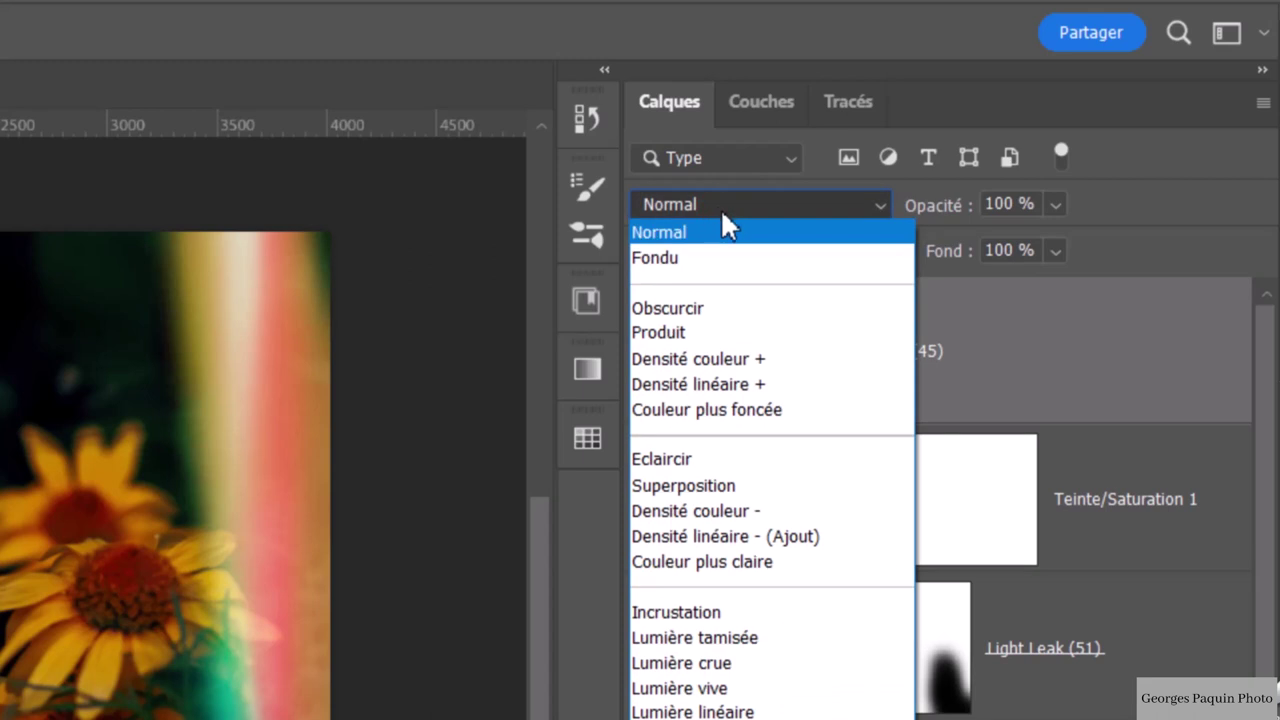
click(706, 495)
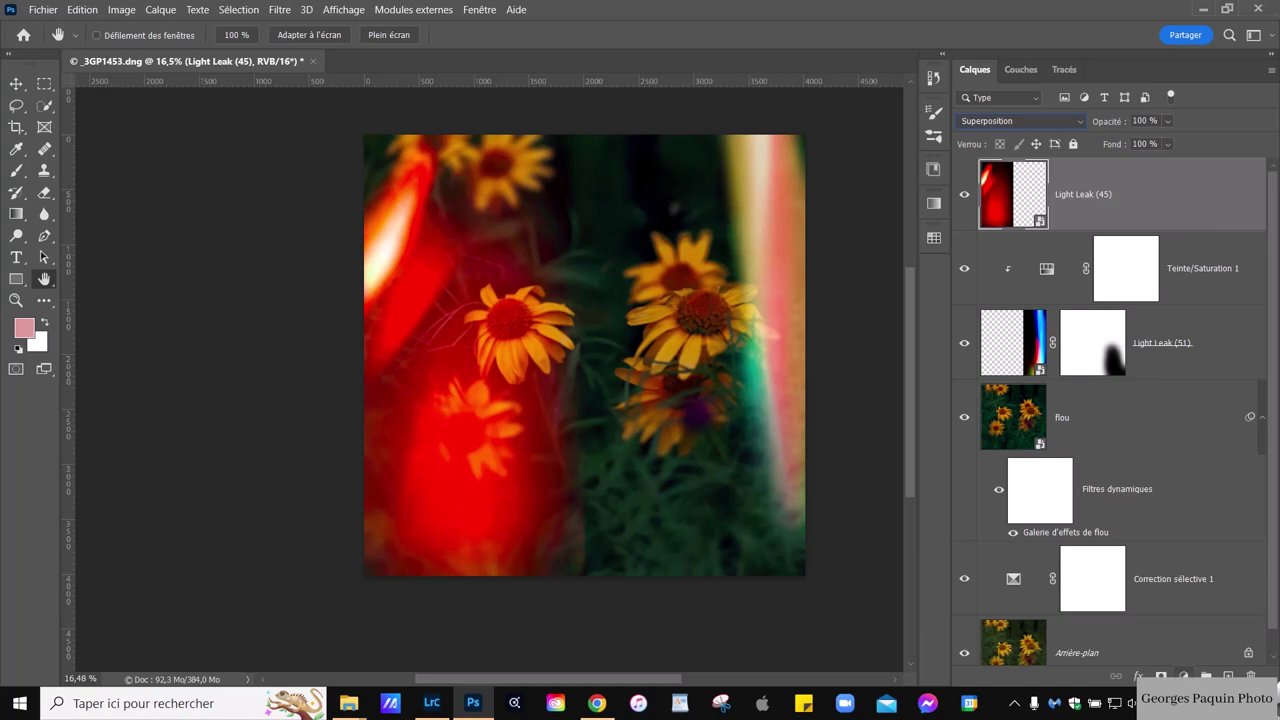
- Add a Hue/Saturation layer clipped to Light Leak (45) with saturation -42
click(1183, 676)
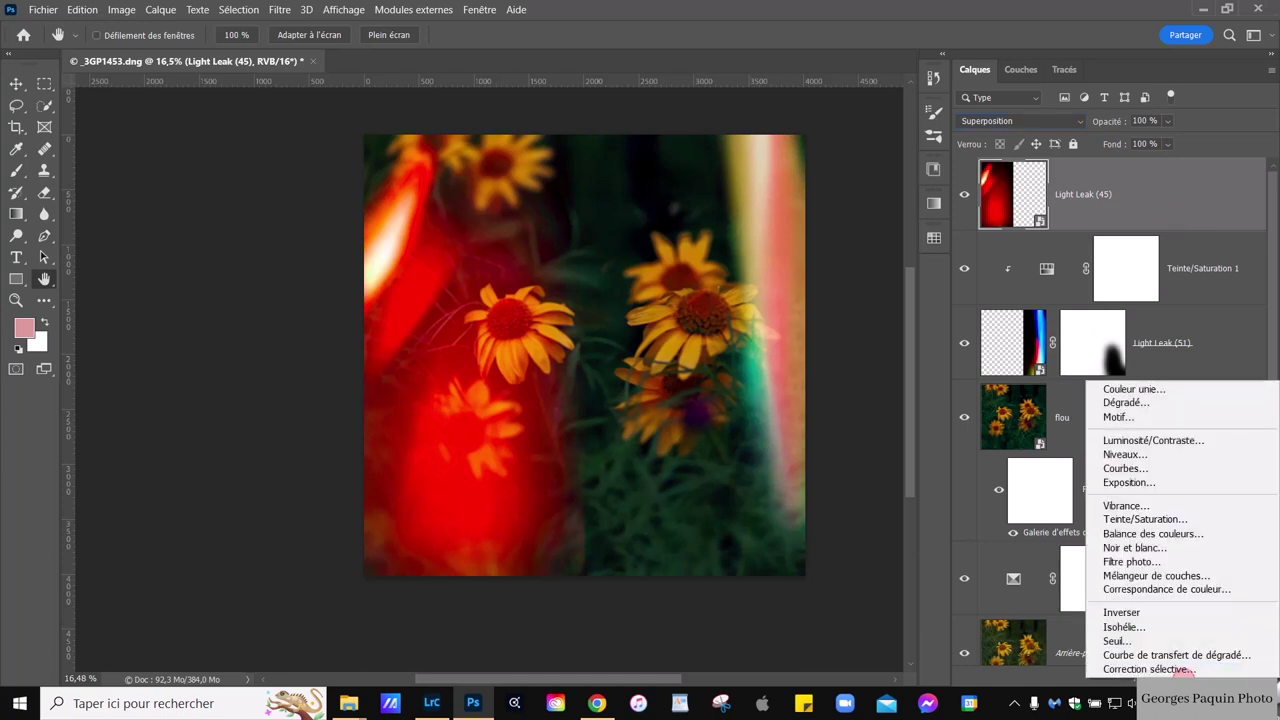
click(1143, 520)
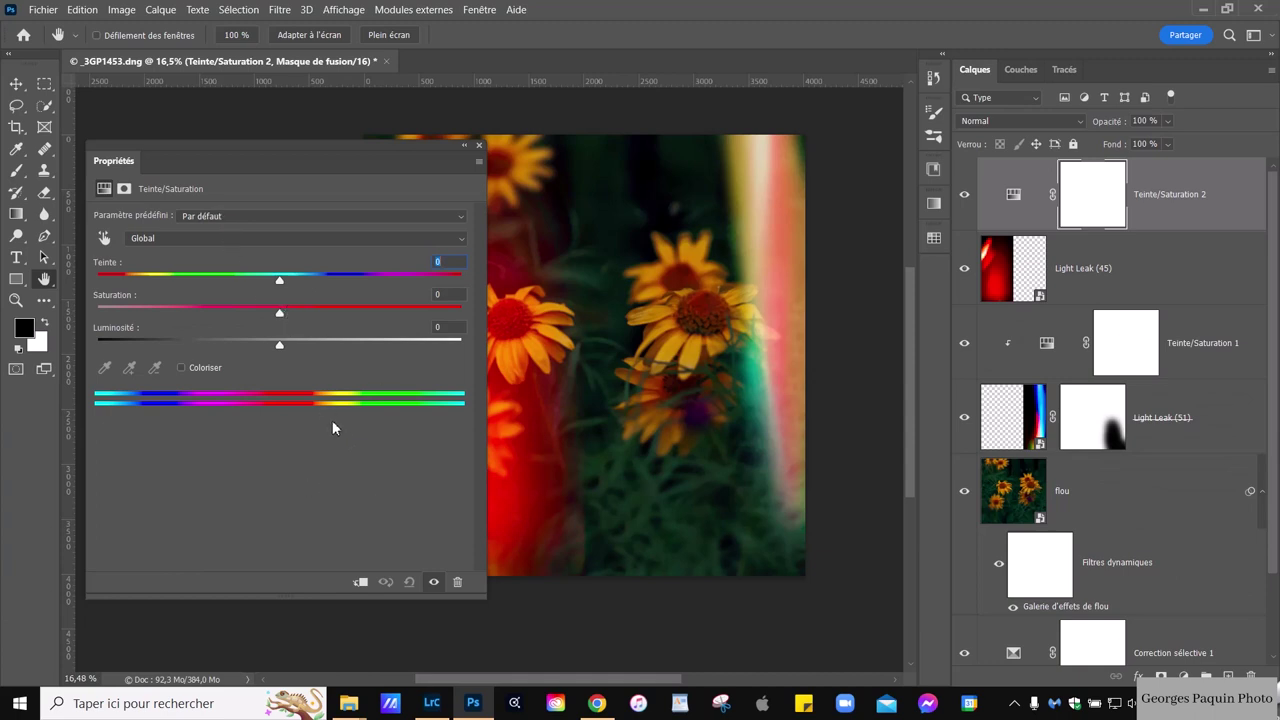
click(362, 583)
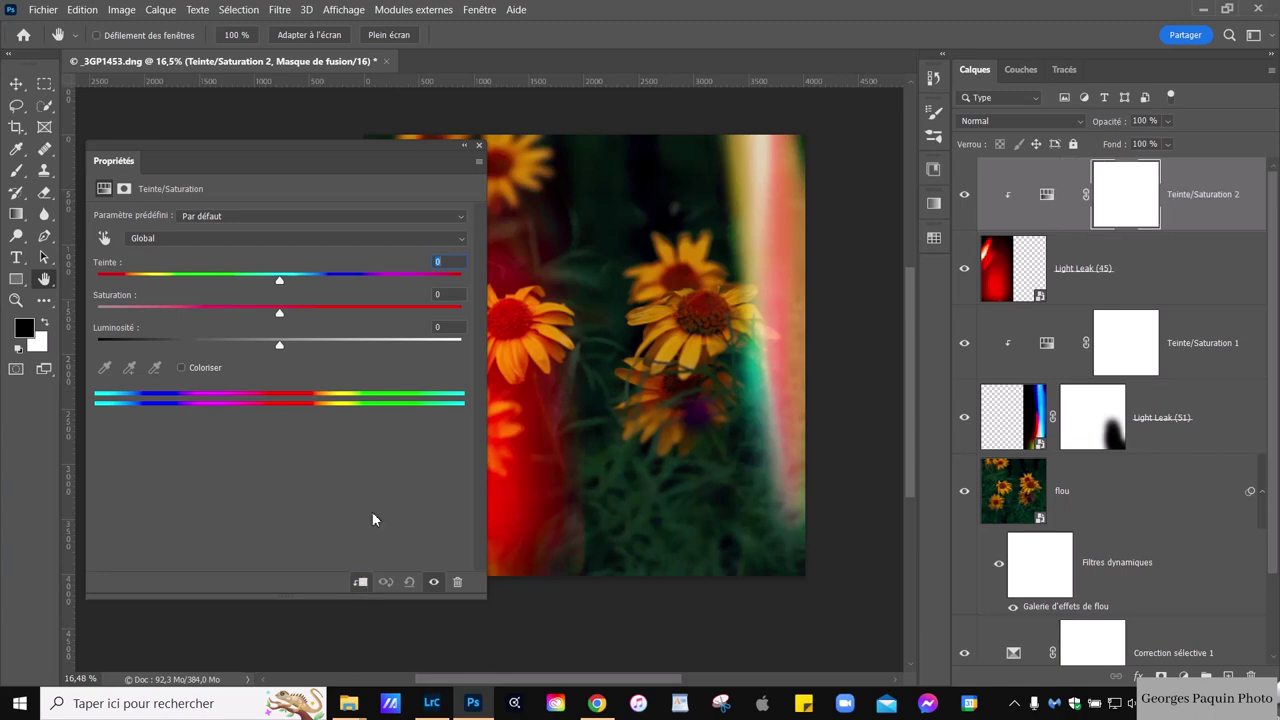
drag(308, 168, 810, 168)
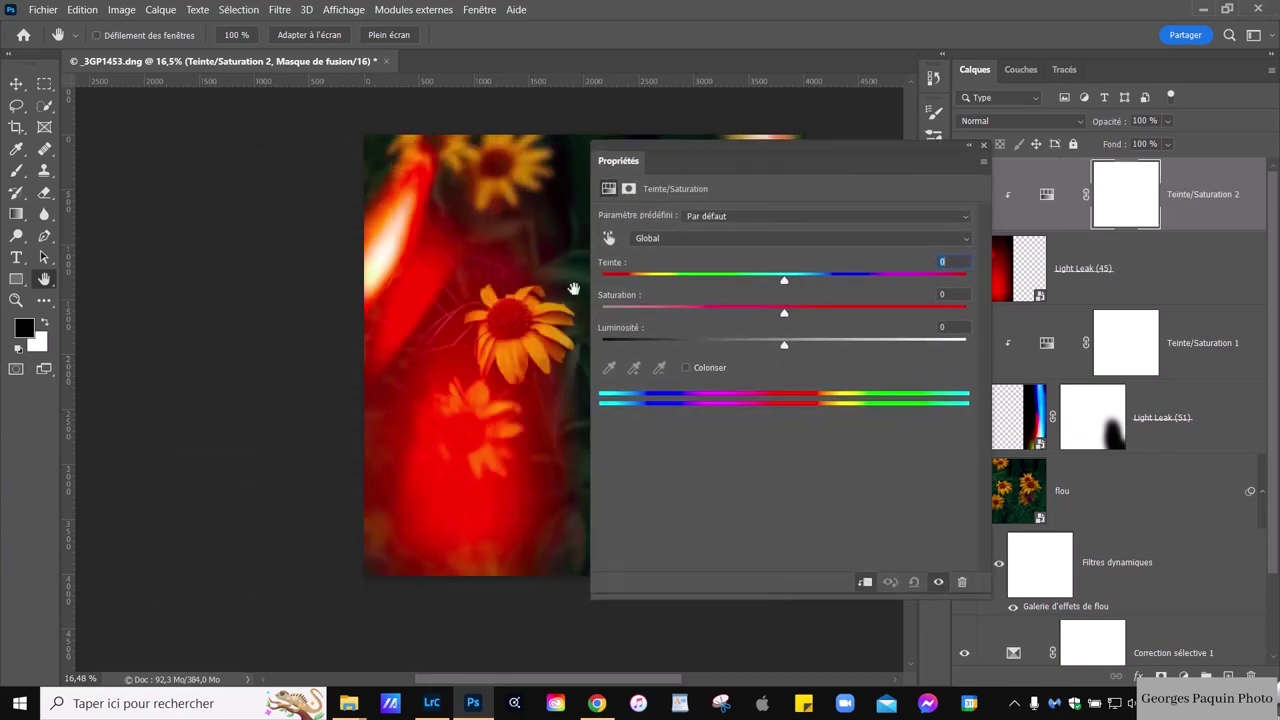
drag(526, 394, 377, 386)
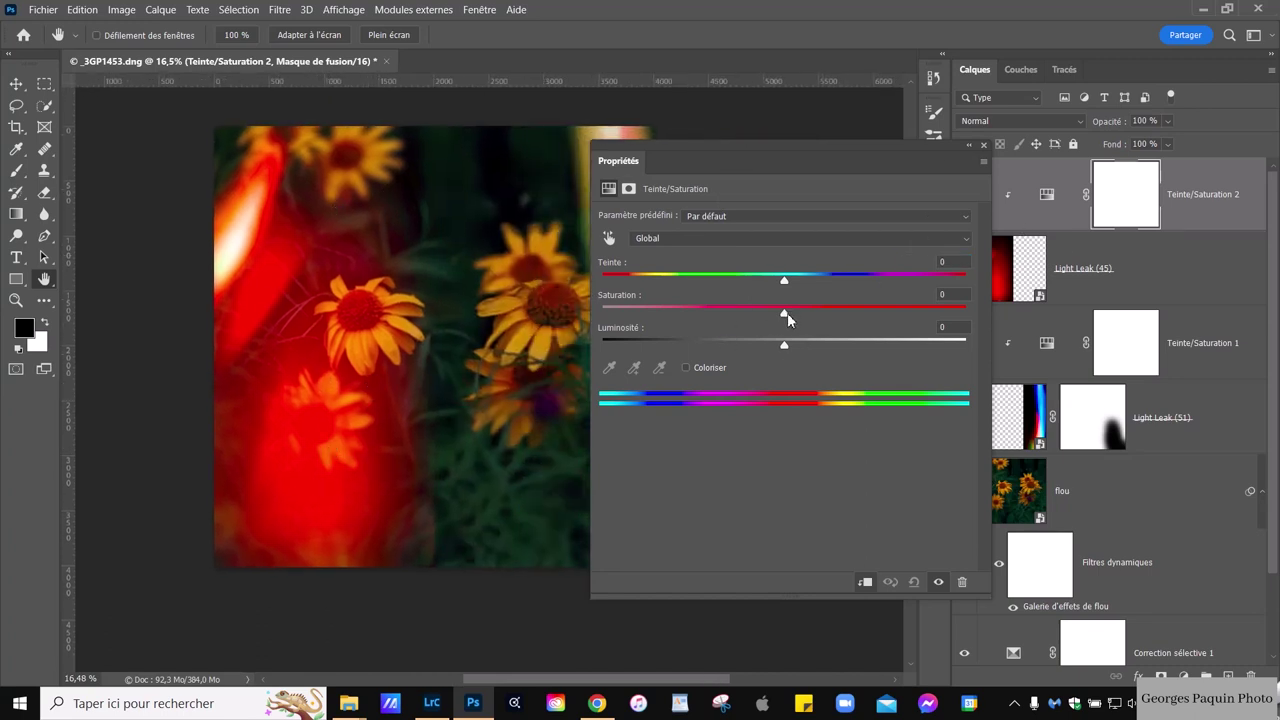
drag(786, 312, 719, 367)
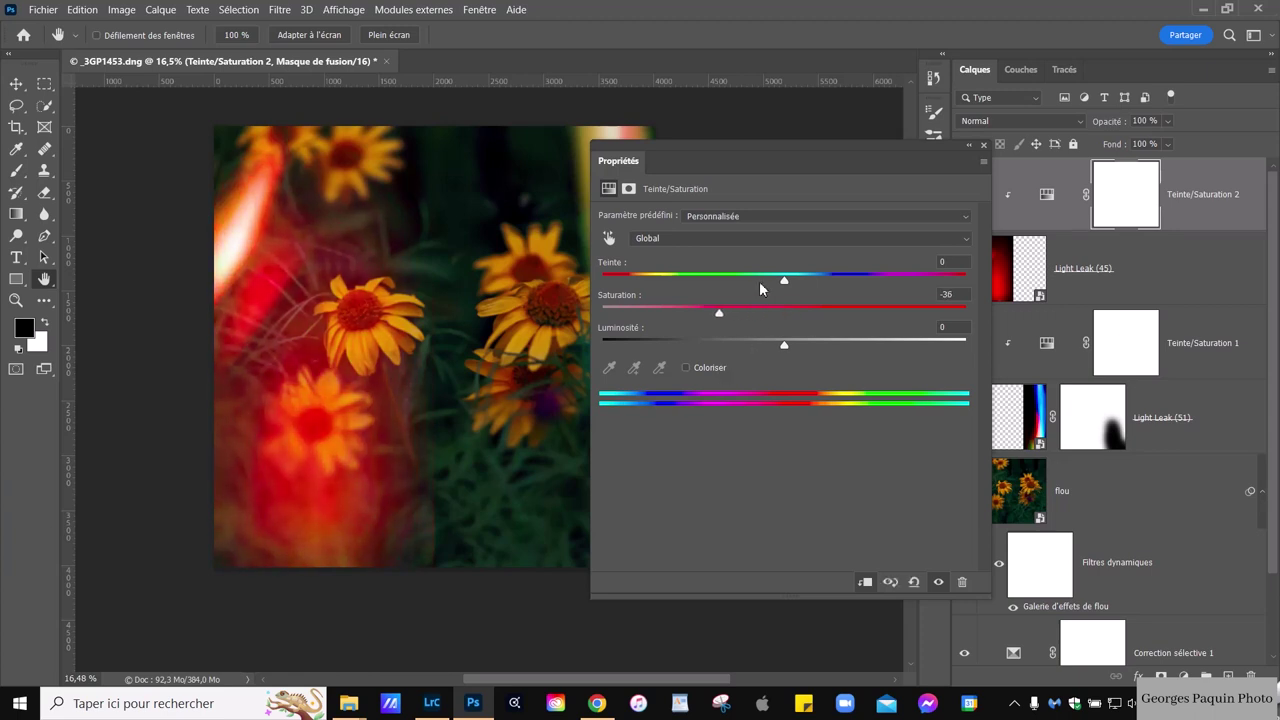
drag(714, 318, 708, 326)
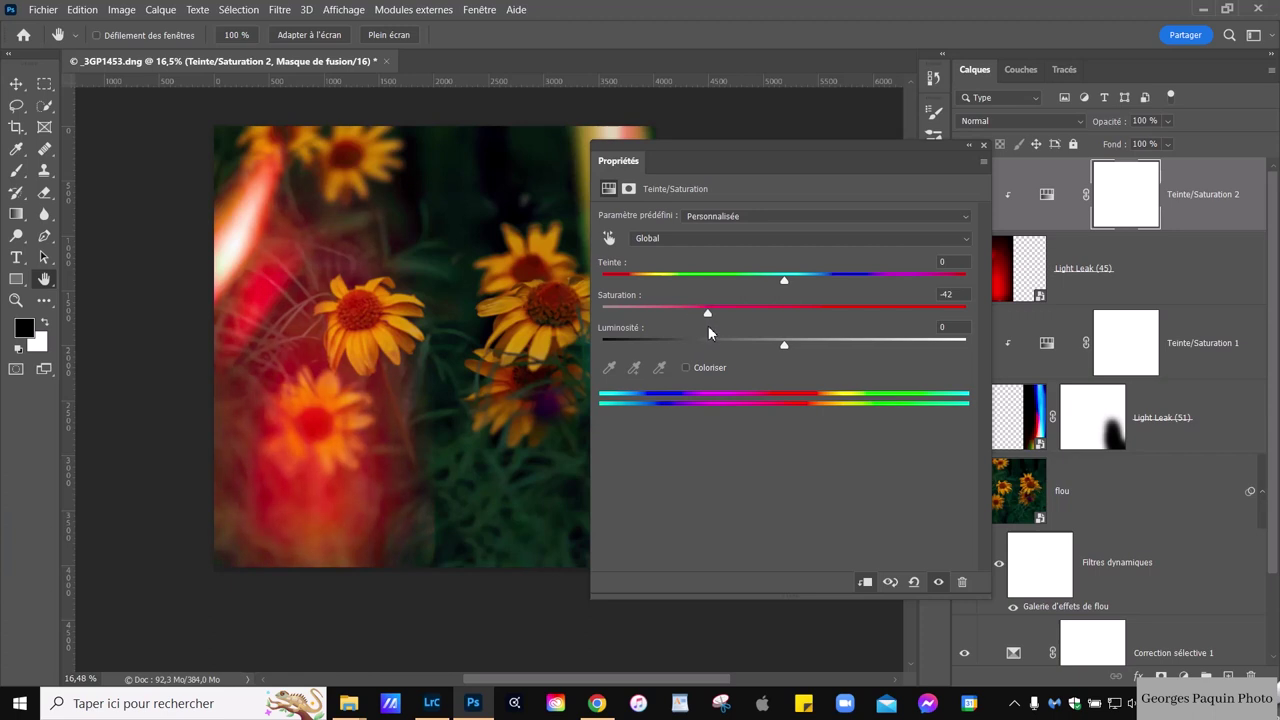
click(1131, 363)
click(1170, 281)
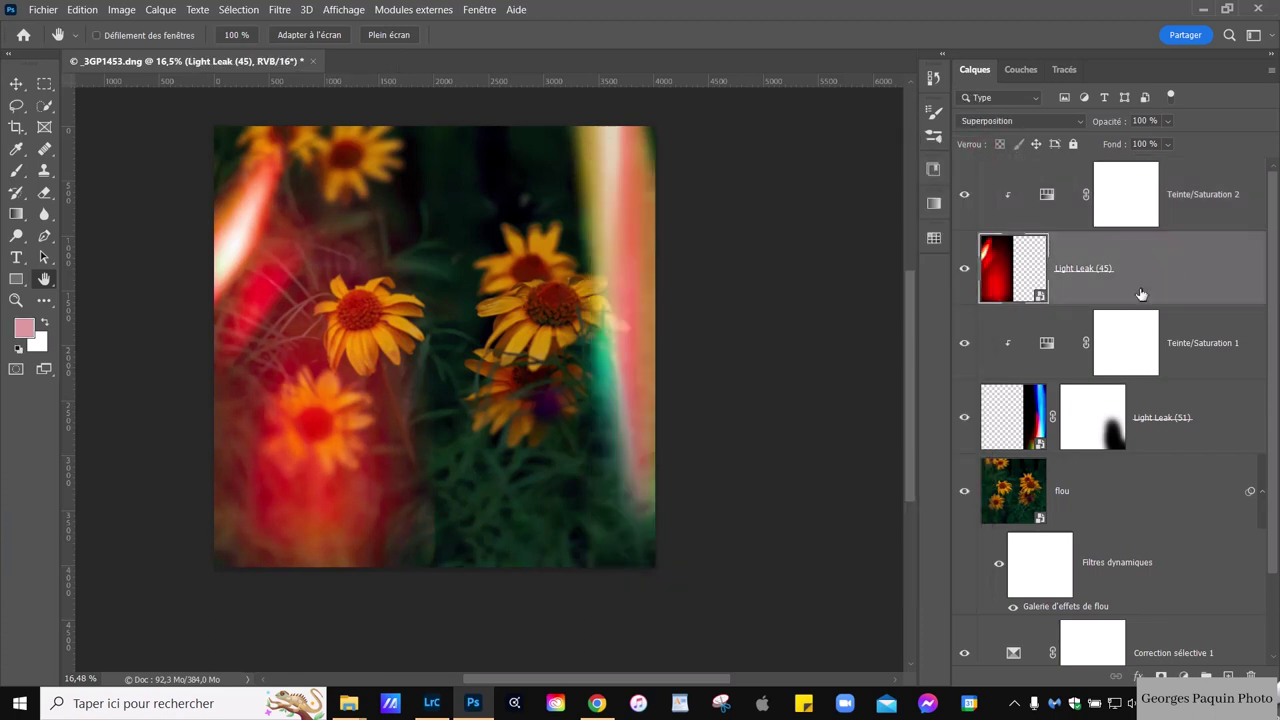
- Mask Light Leak (45) and paint black with a 1445 brush over the lower-left flowers
click(1160, 677)
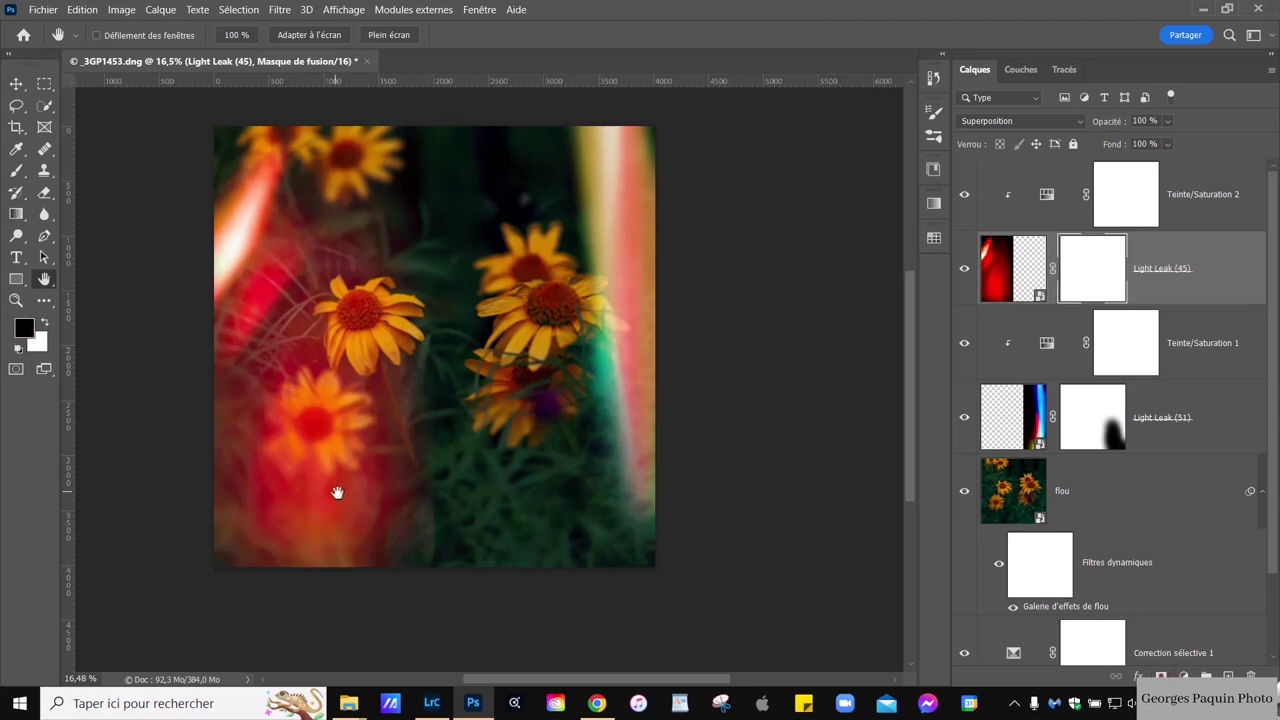
key(b)
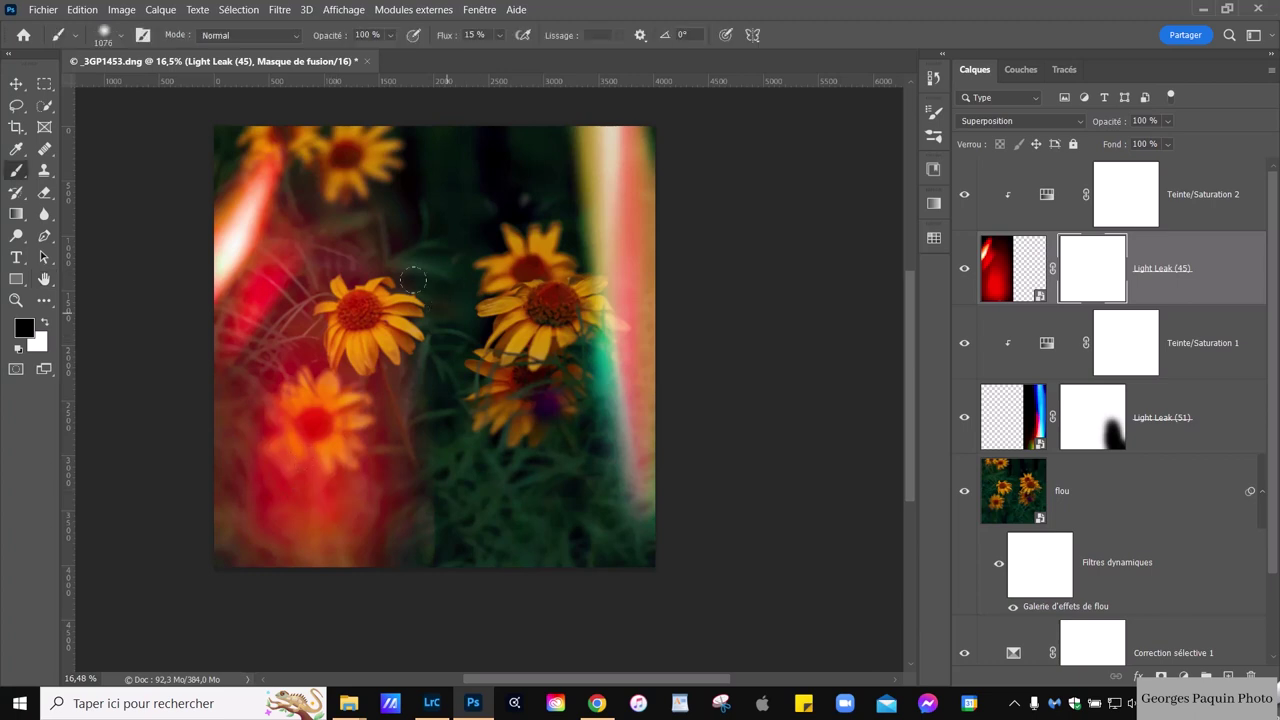
drag(390, 340, 437, 421)
mouse_move(330, 350)
mouse_down()
mouse_move(310, 470)
mouse_move(320, 400)
mouse_move(306, 353)
mouse_up()
drag(396, 516, 350, 458)
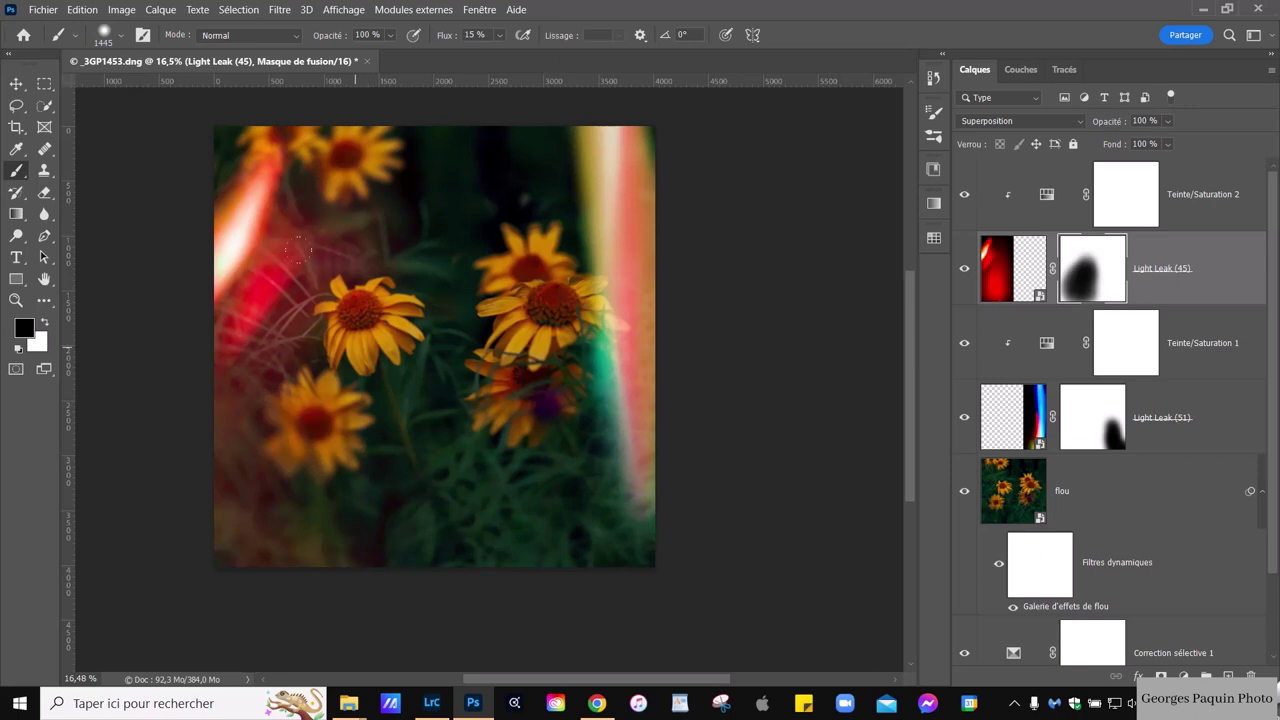
alt+scroll(367, 419, down, 3)
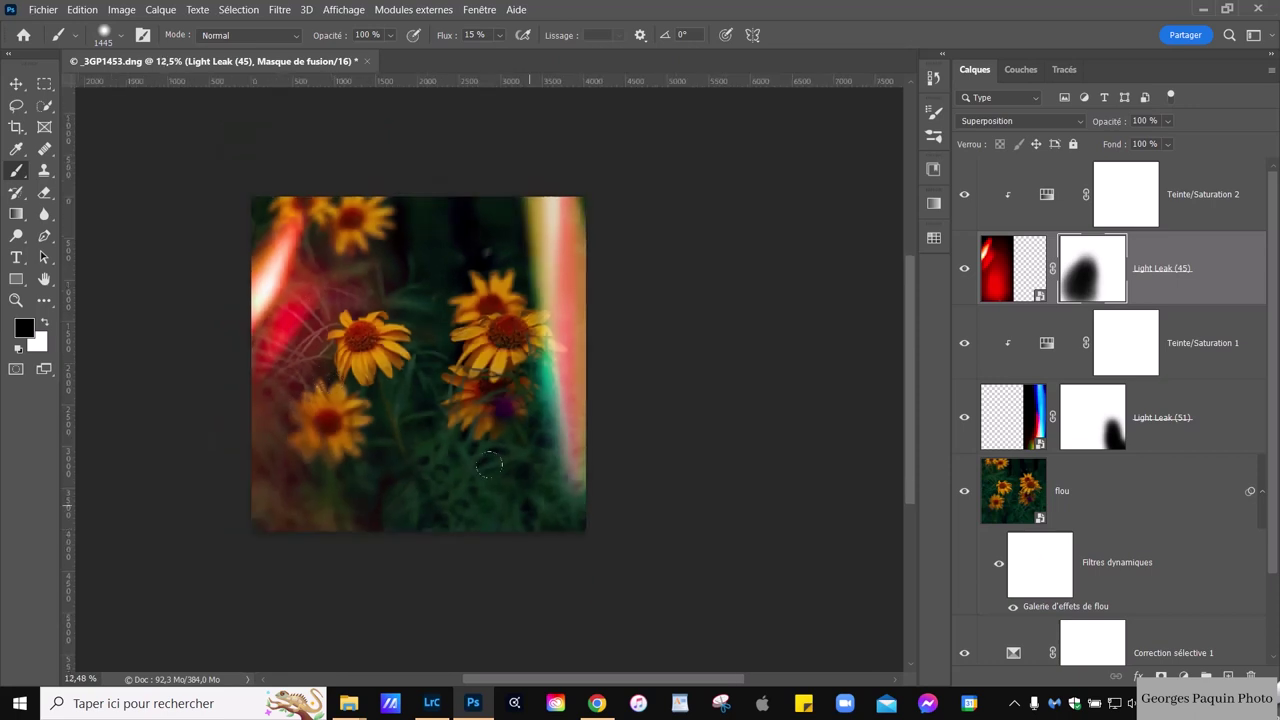
- Select Teinte/Saturation 2 and Light Leak (45) together in the Layers panel
click(1244, 210)
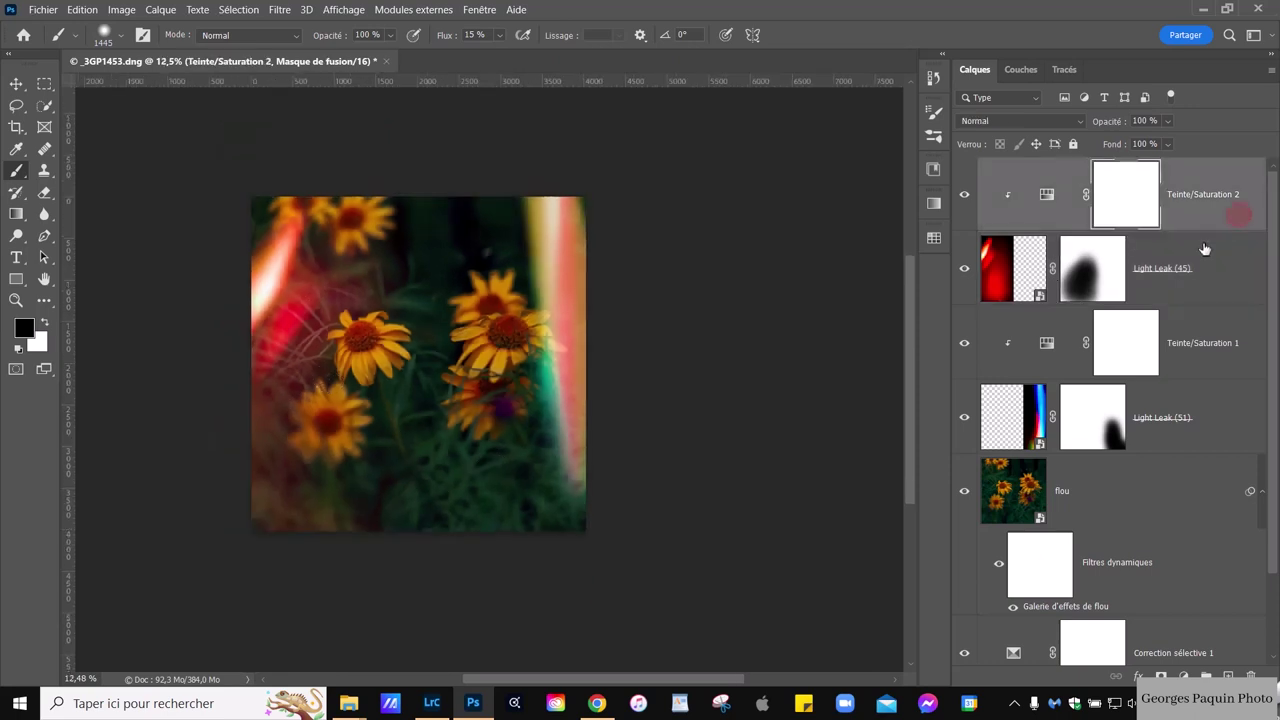
key(h)
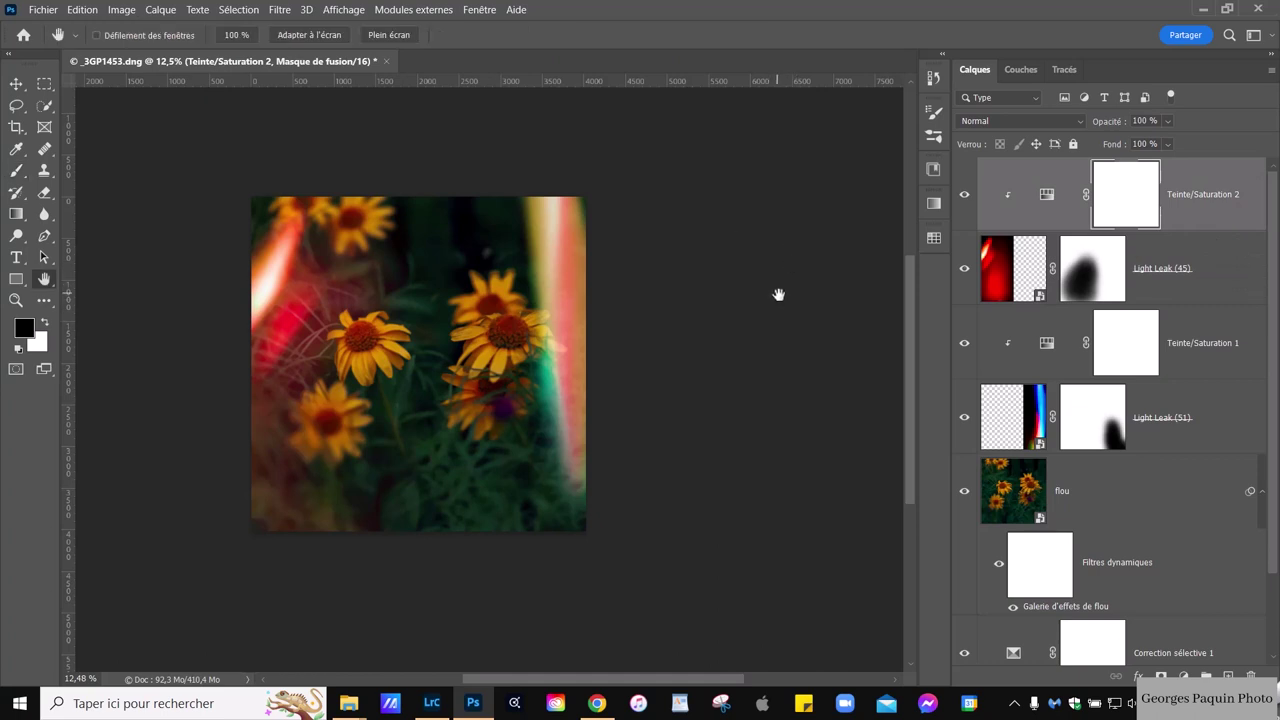
scroll(1172, 300, down, 2)
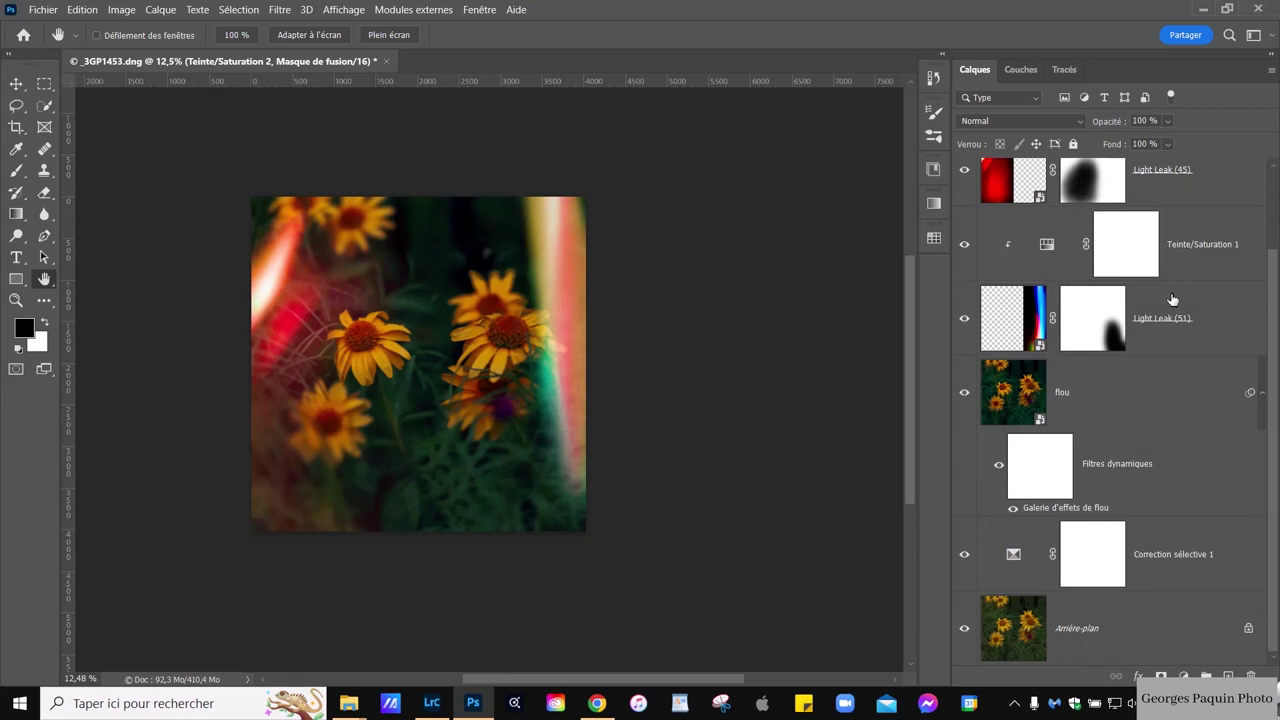
scroll(1176, 648, up, 1)
scroll(1176, 646, down, 1)
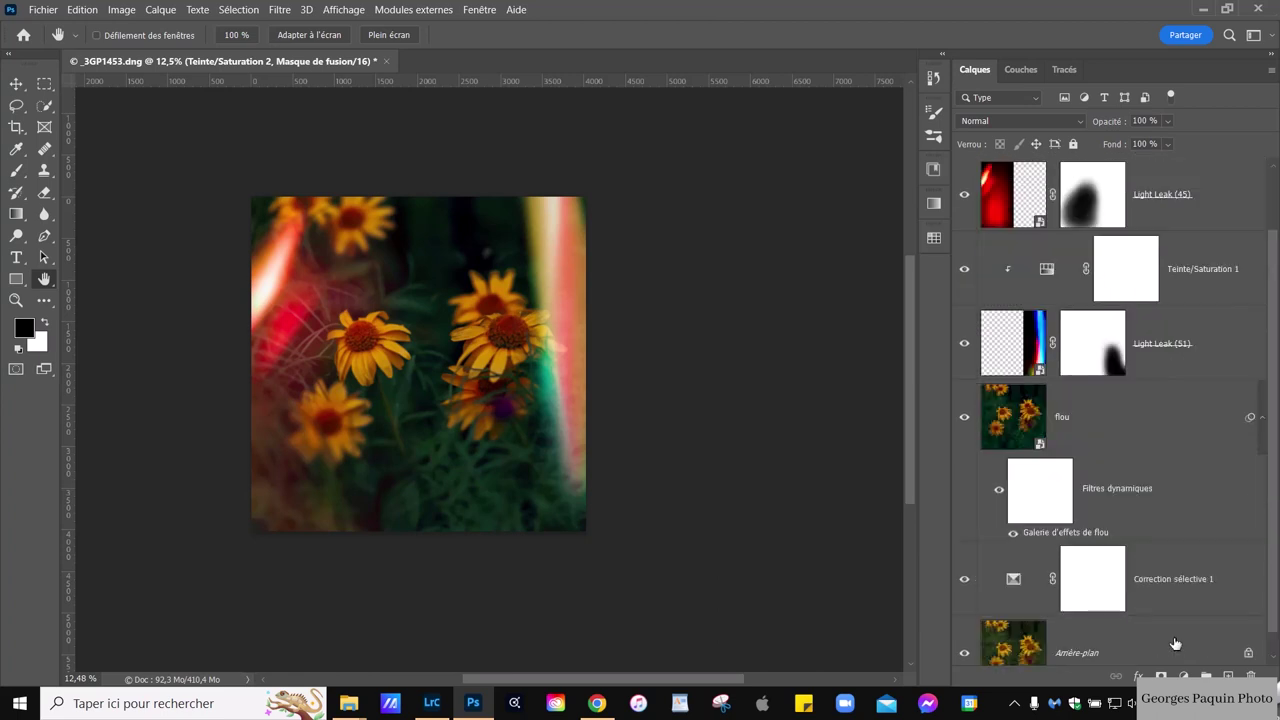
scroll(1175, 643, up, 1)
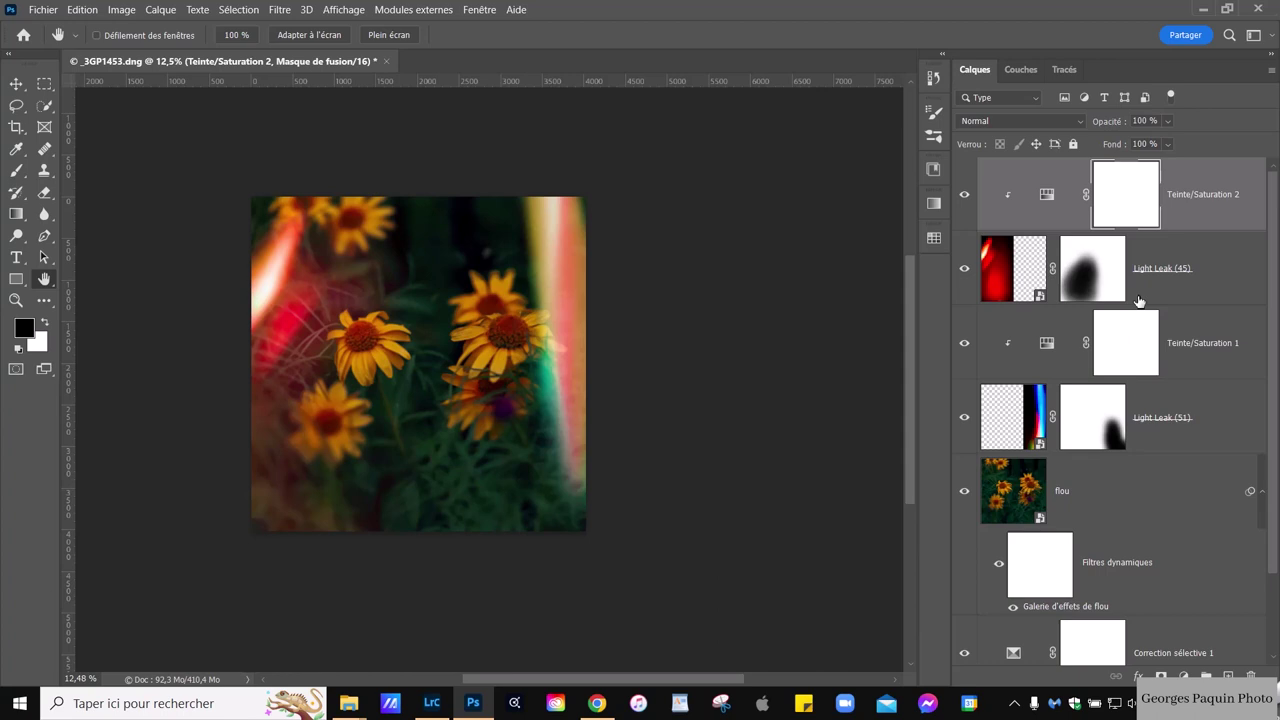
scroll(1138, 300, down, 1)
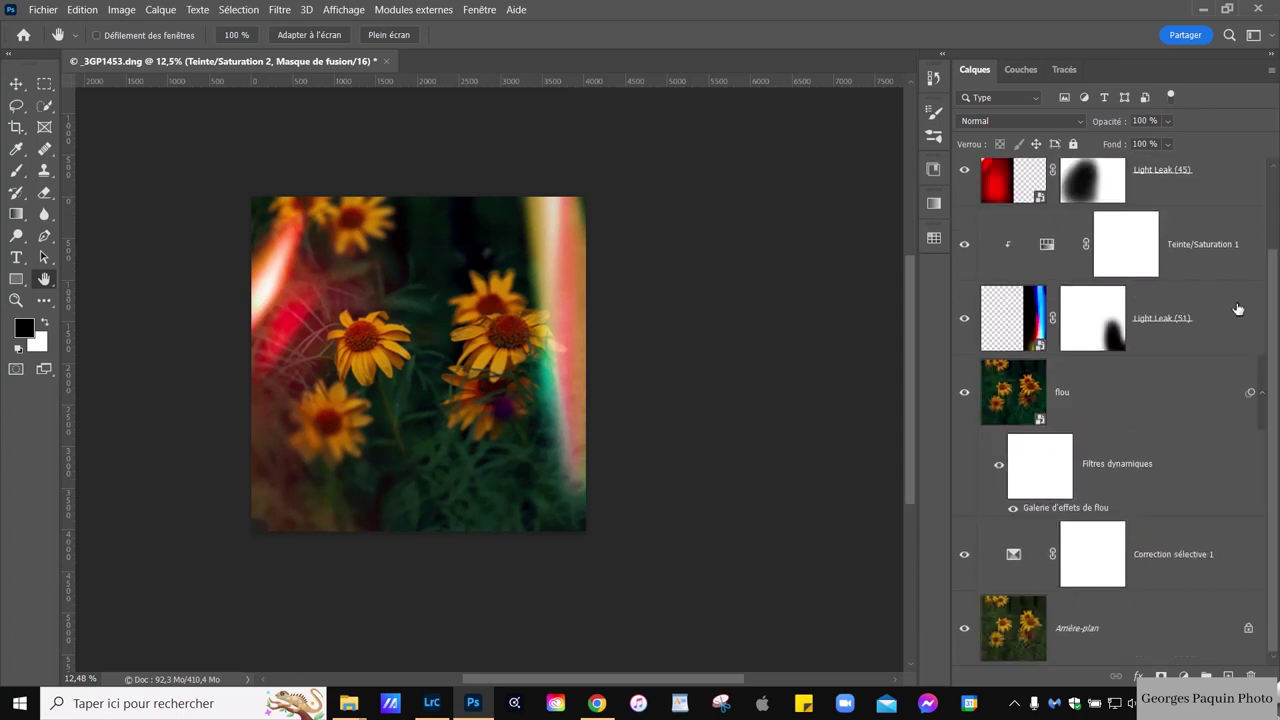
scroll(1238, 309, up, 1)
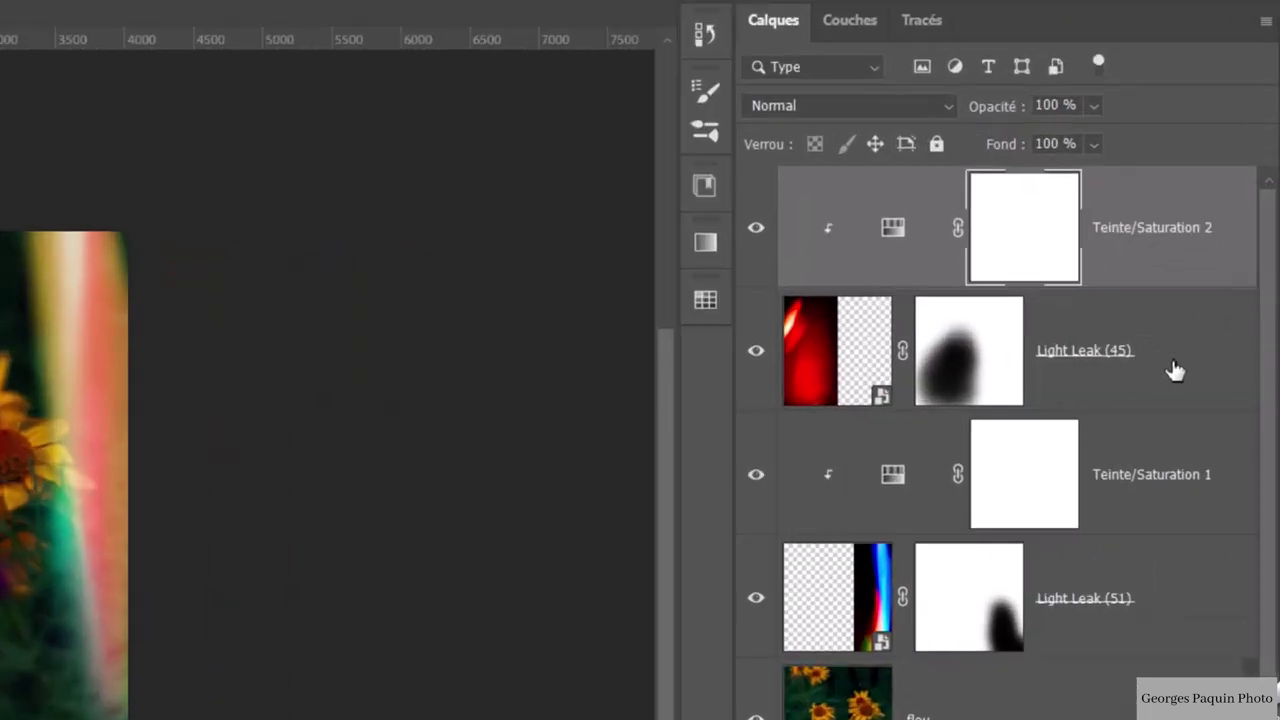
click(1217, 279)
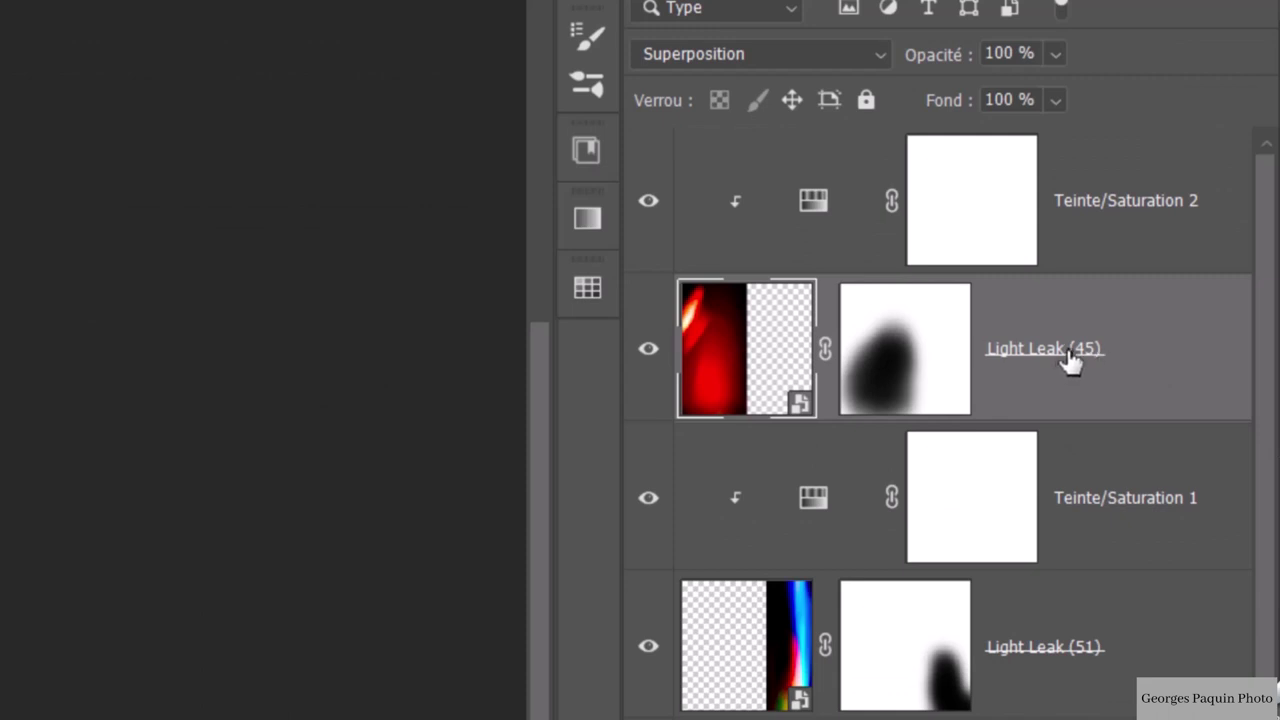
click(1100, 241)
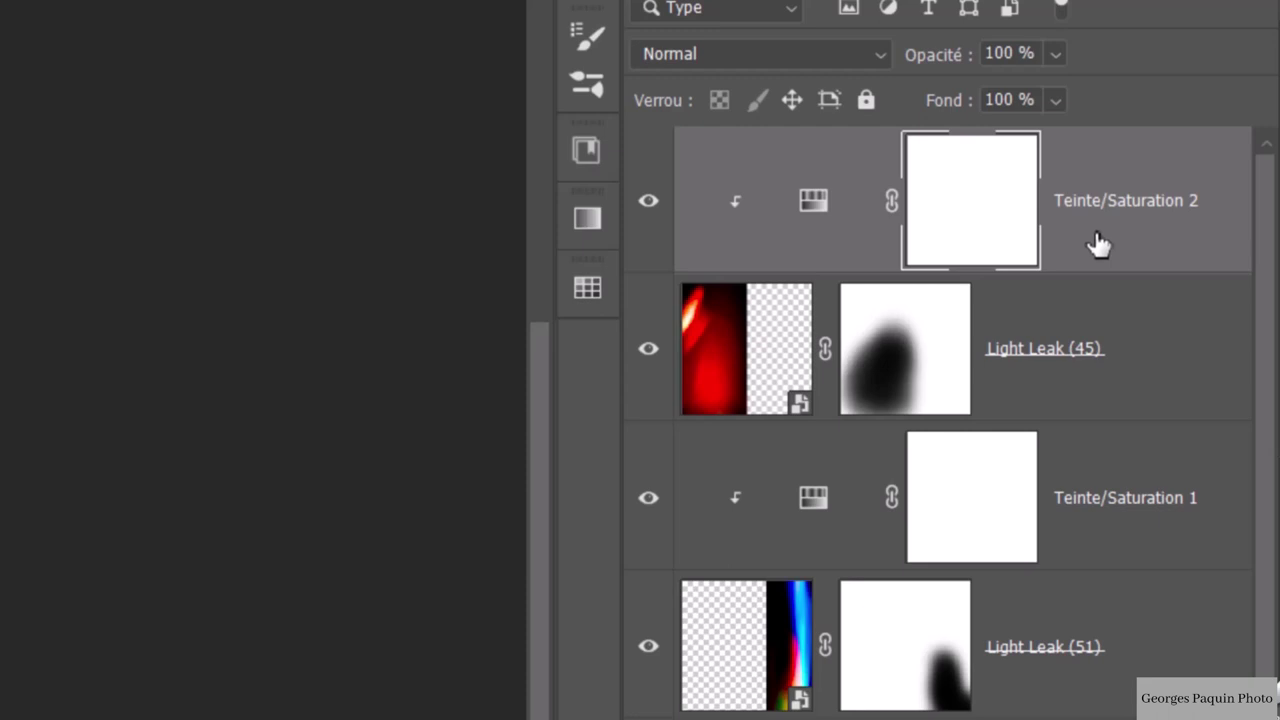
shift+click(1182, 394)
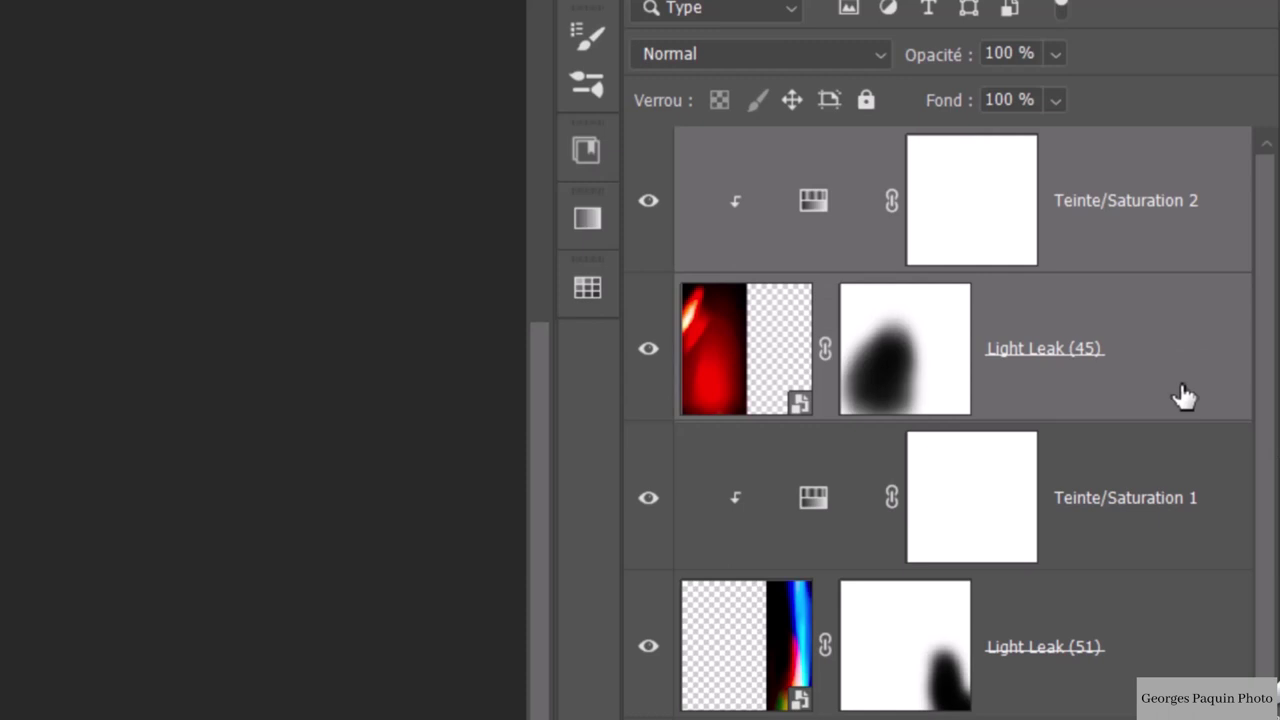
- Label Light Leak (45) and Teinte/Saturation 2 orange, and Light Leak (51) and Teinte/Saturation 1 blue
right_click(1183, 395)
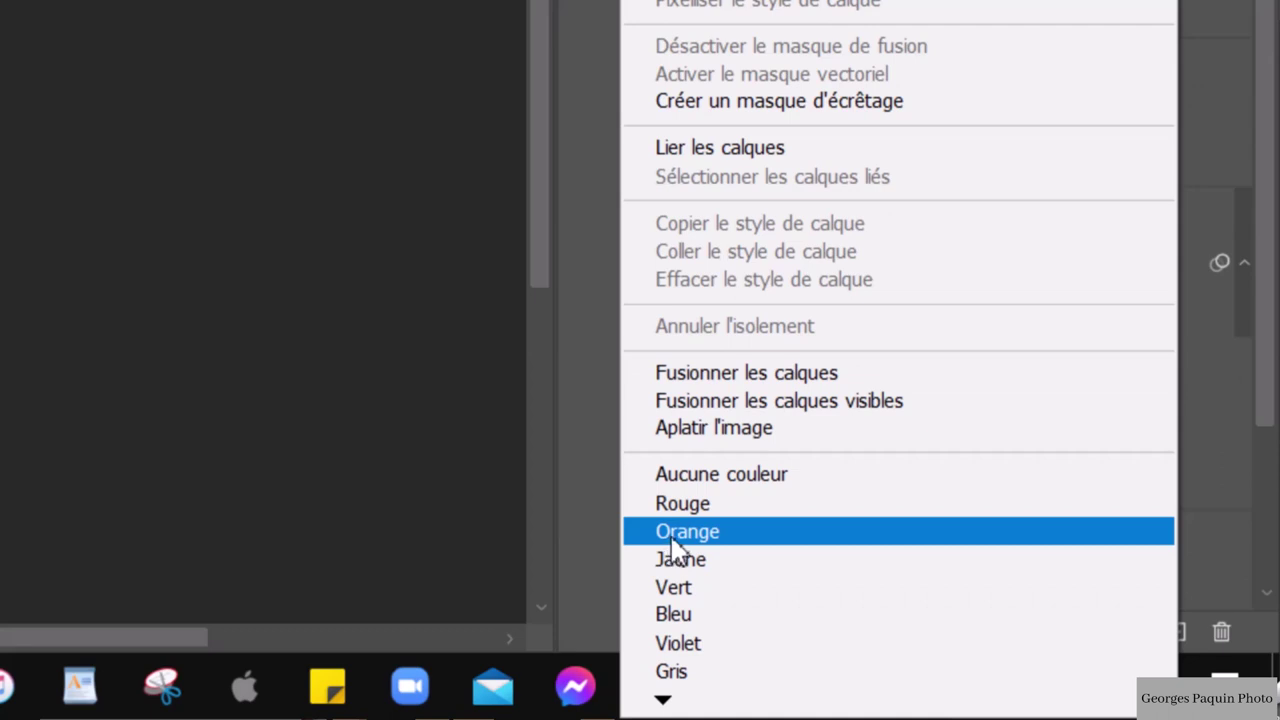
click(672, 538)
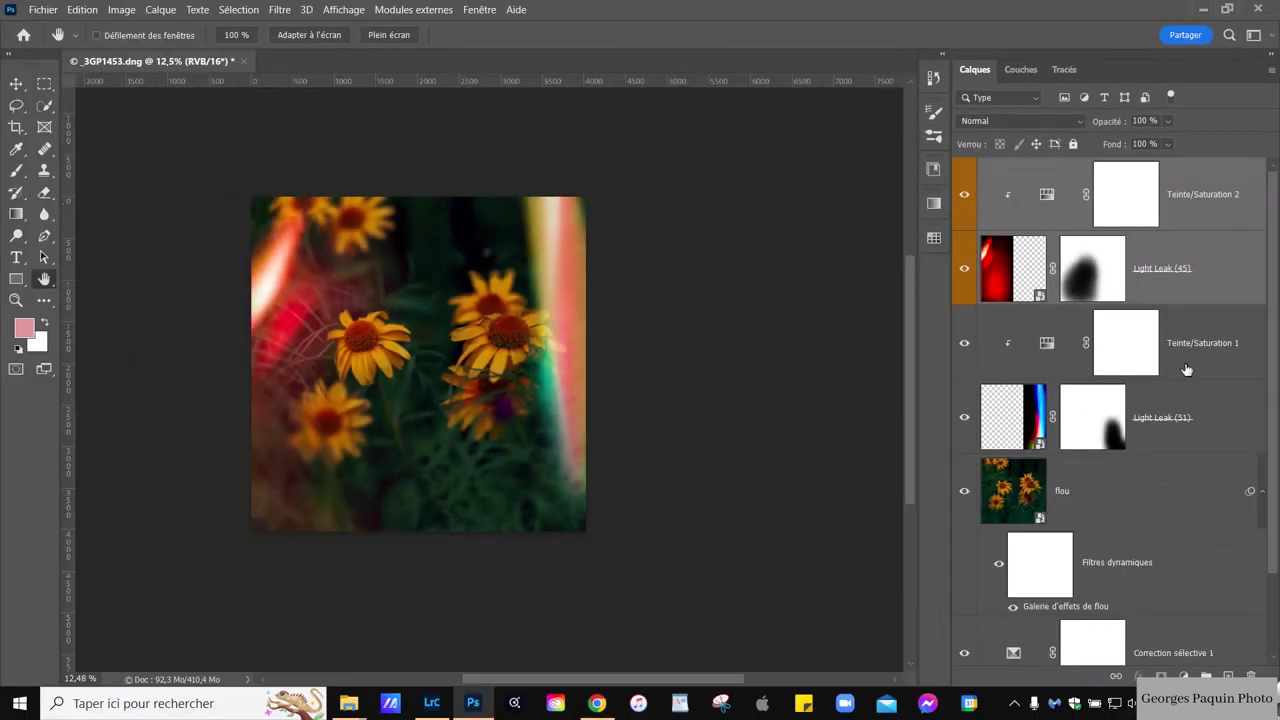
click(1188, 366)
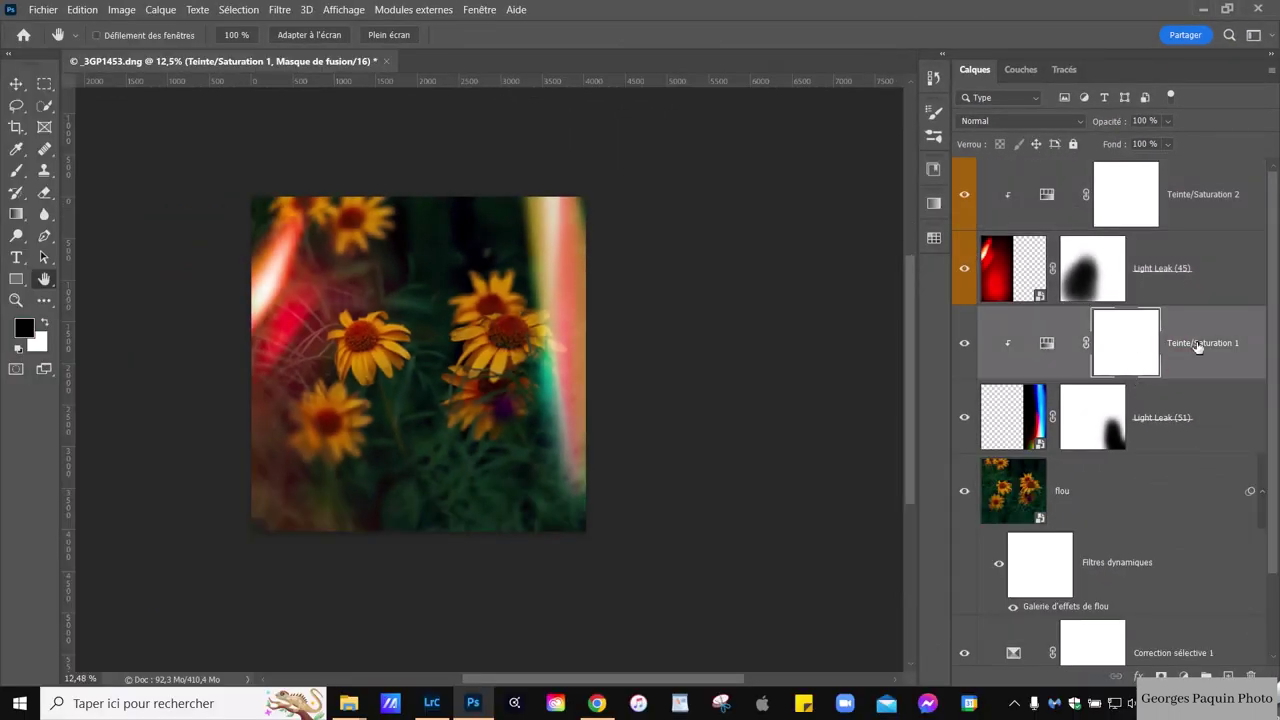
click(1230, 423)
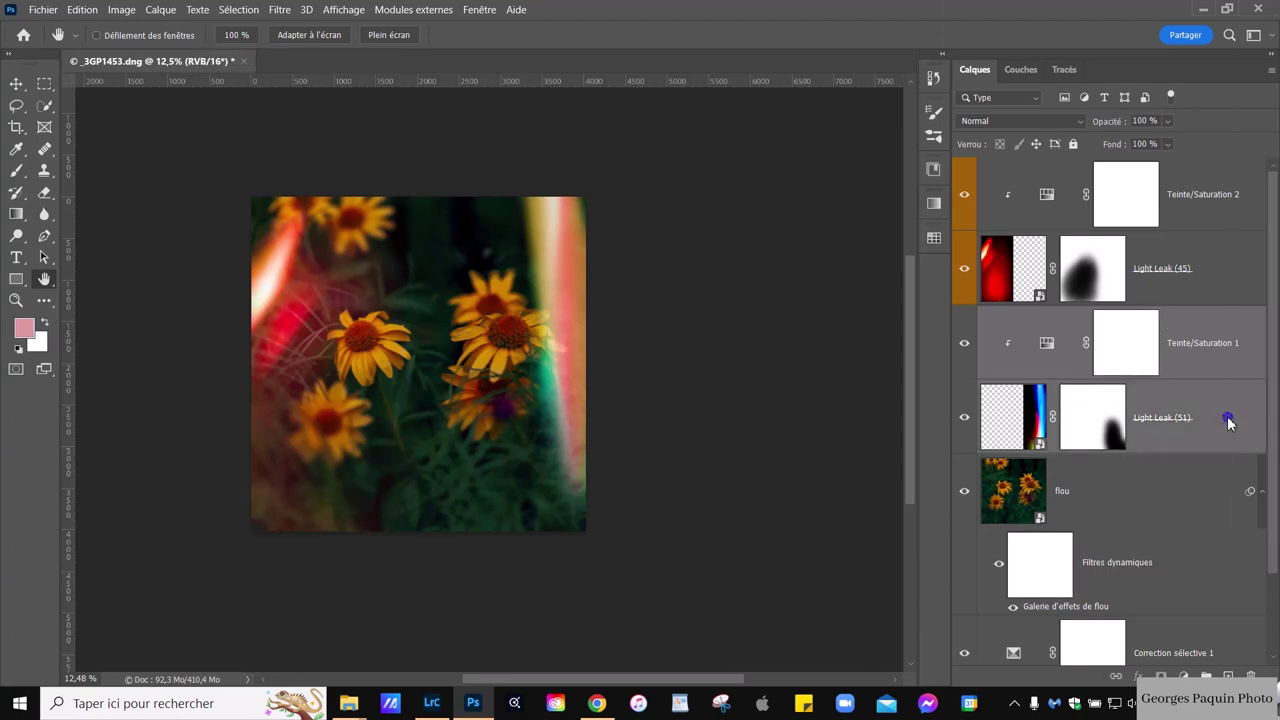
right_click(1230, 420)
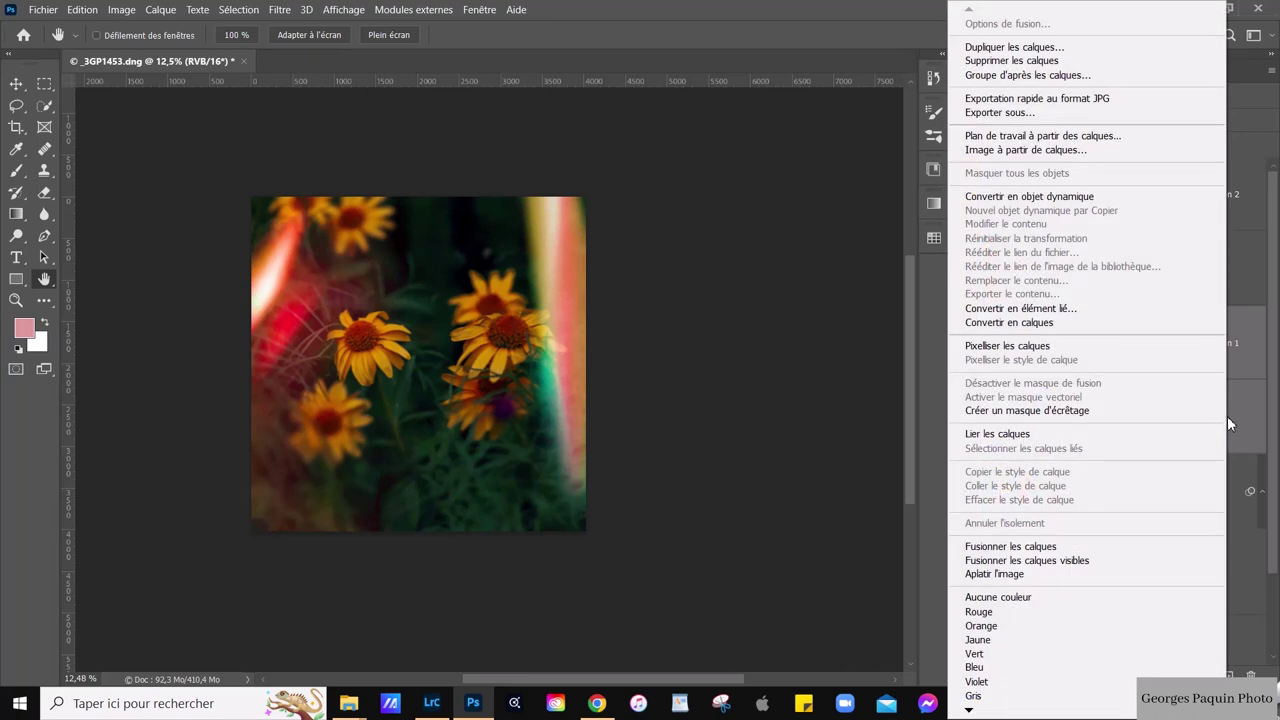
click(1005, 668)
click(1200, 496)
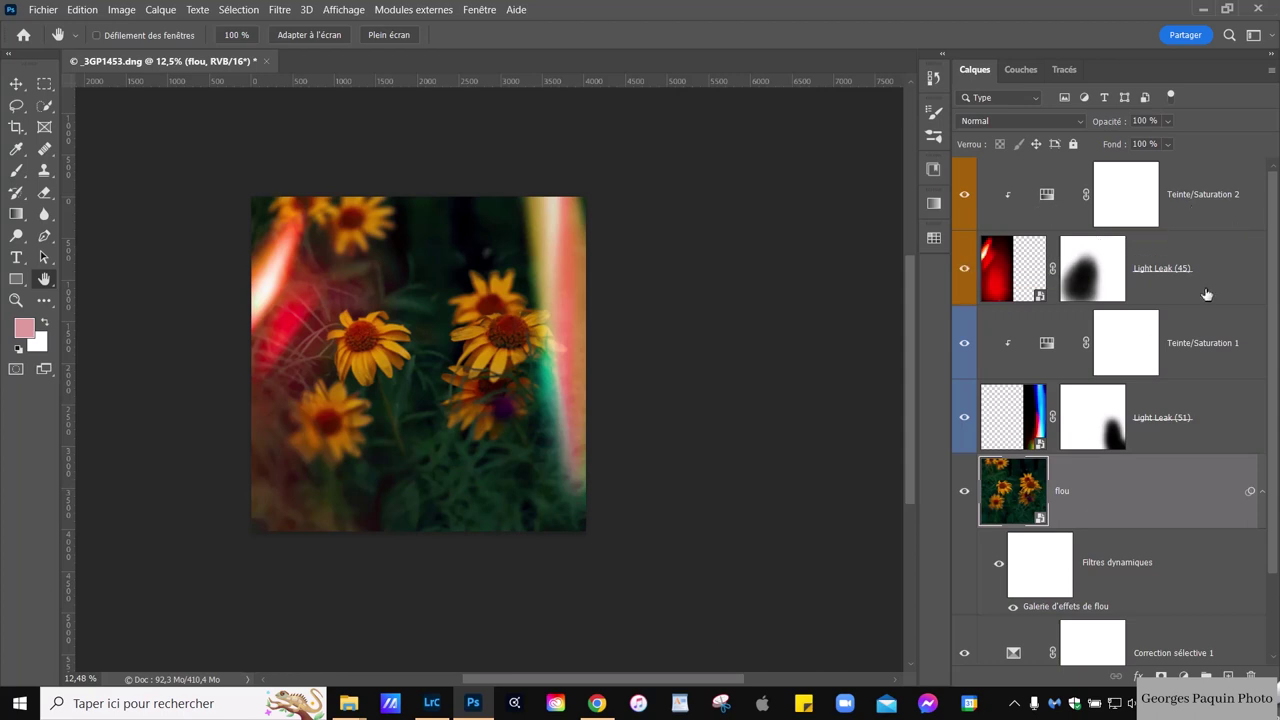
click(1237, 277)
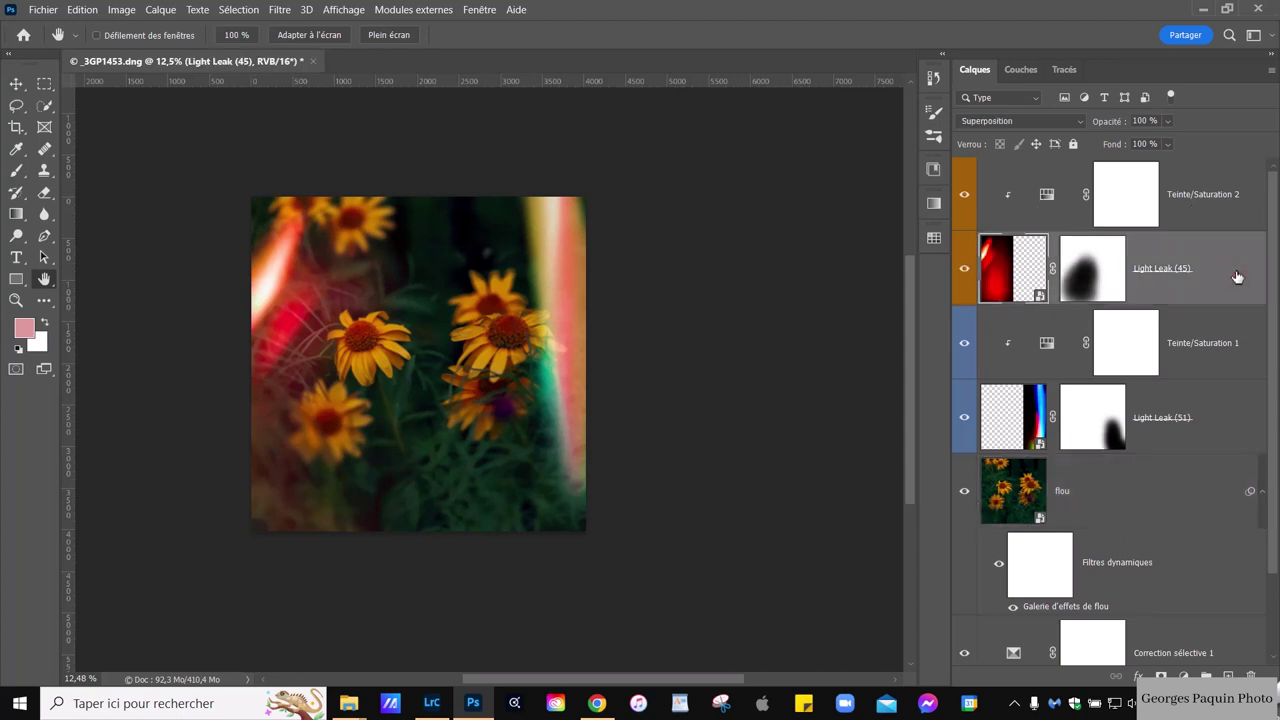
click(1056, 360)
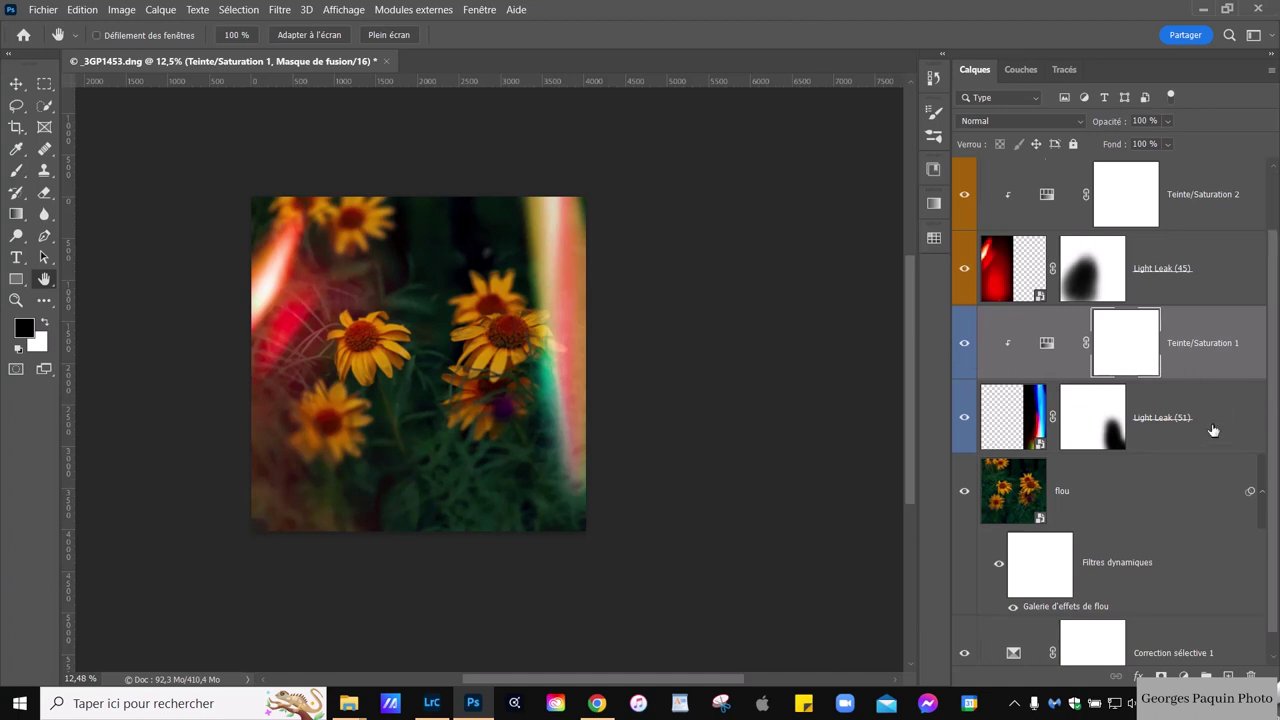
- Save the layered document with Ctrl+S as _3GP1453-Modifier-2.psd
scroll(1210, 430, down, 2)
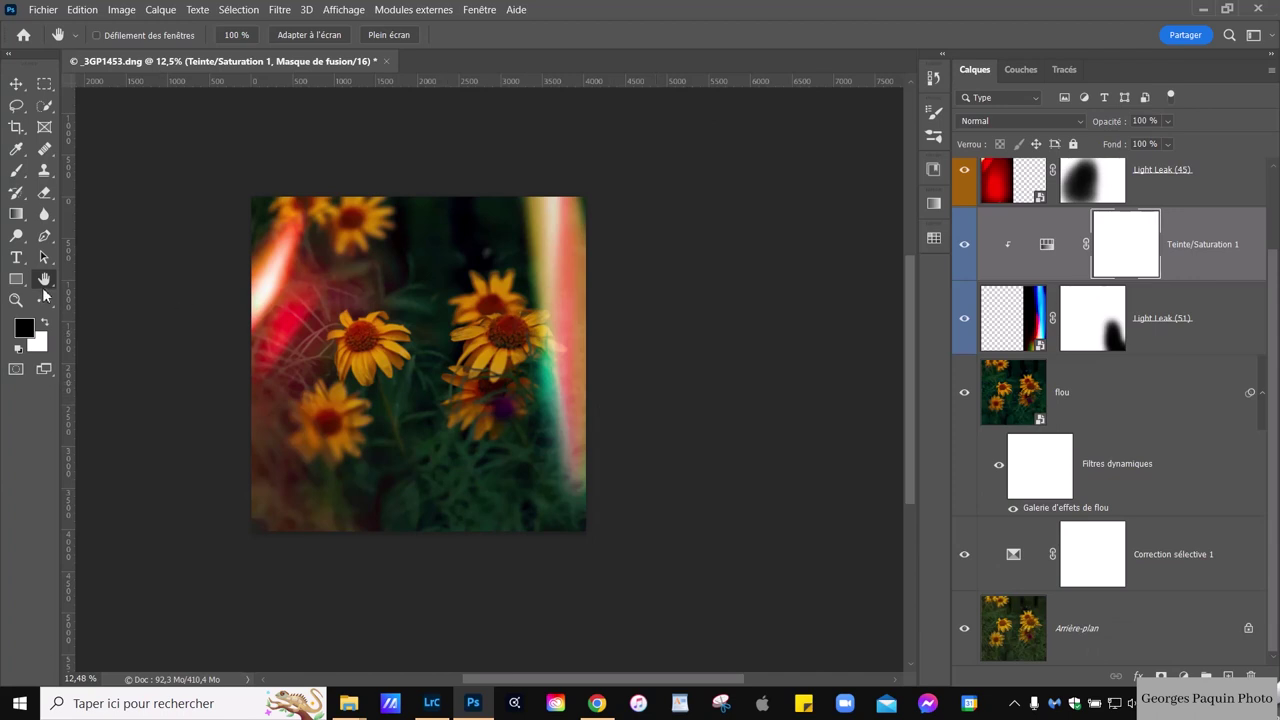
scroll(323, 343, up, 3)
scroll(517, 429, down, 1)
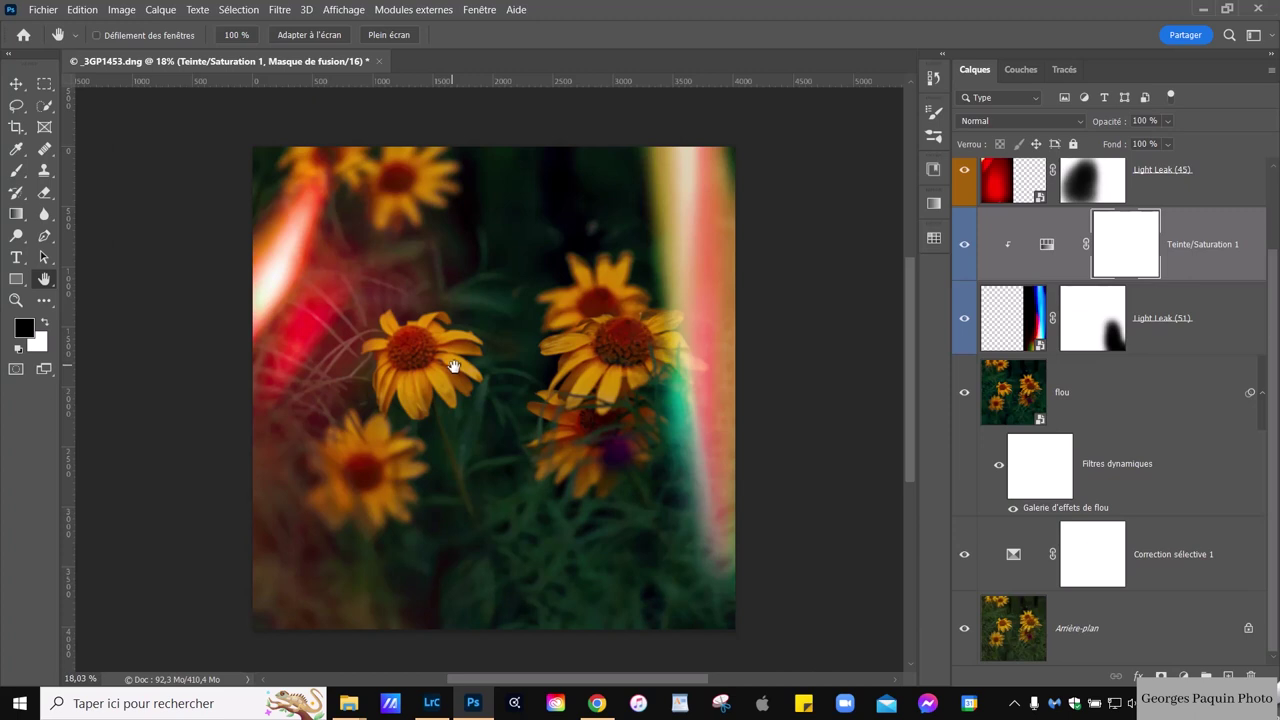
click(43, 10)
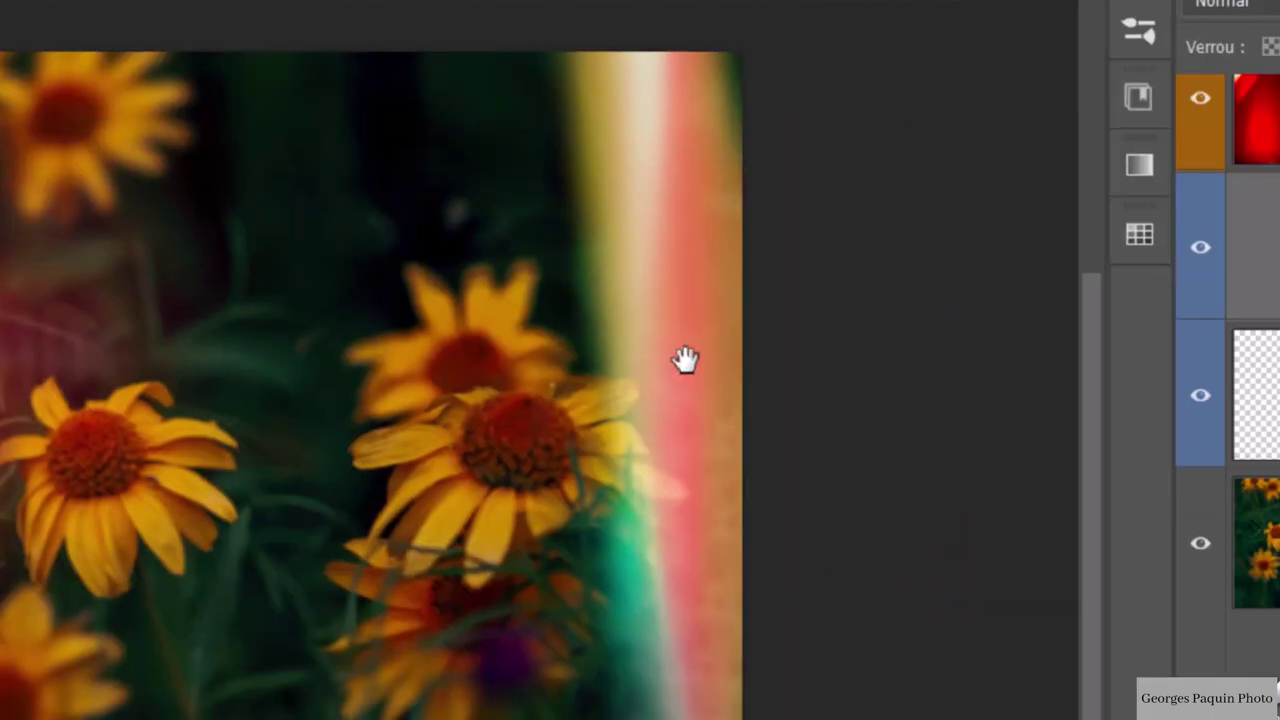
key(ctrl+s)
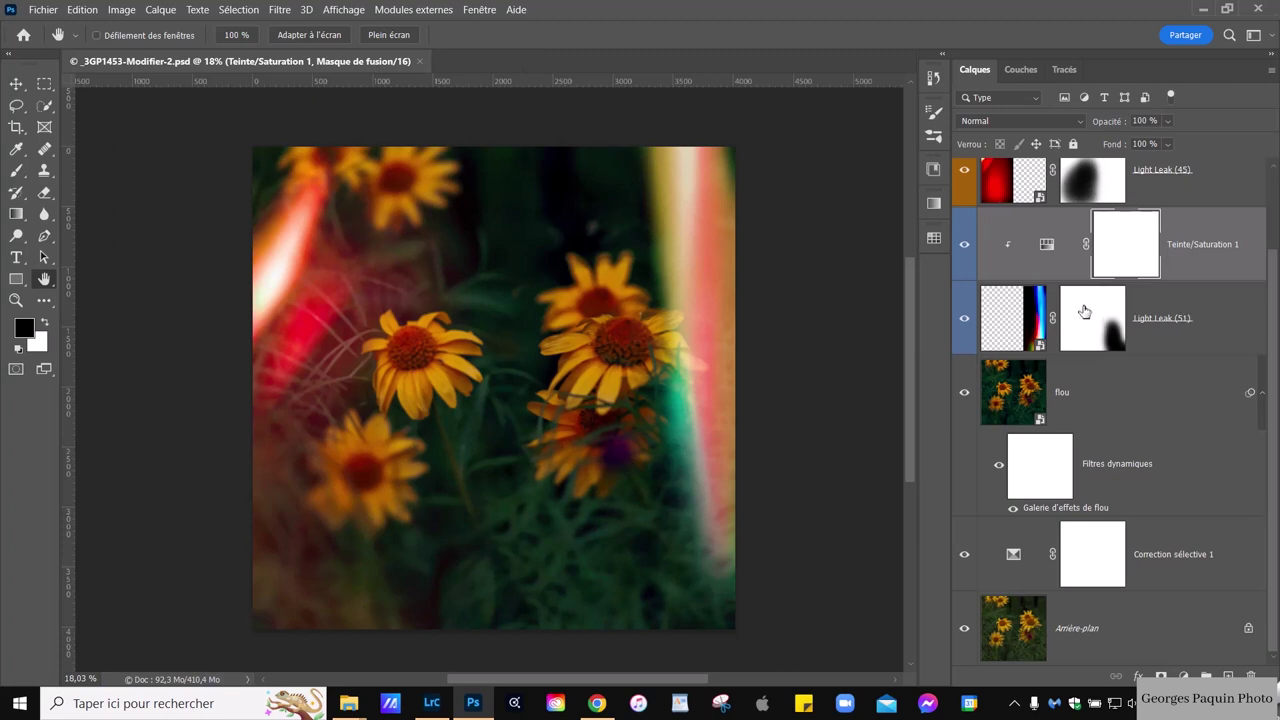
scroll(1085, 313, up, 1)
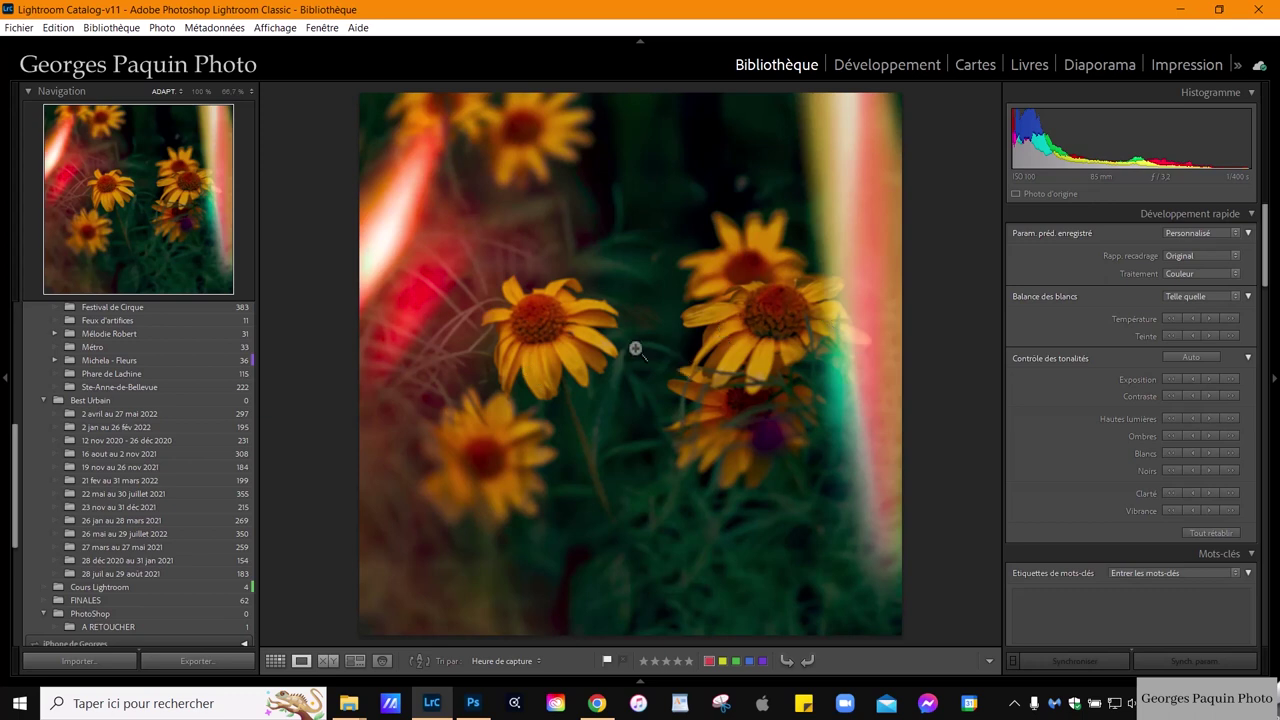
- Show _3GP1453-Modifier-2.psd full size in Lightroom's Loupe view with its file name and exposure info overlaid
key(i)
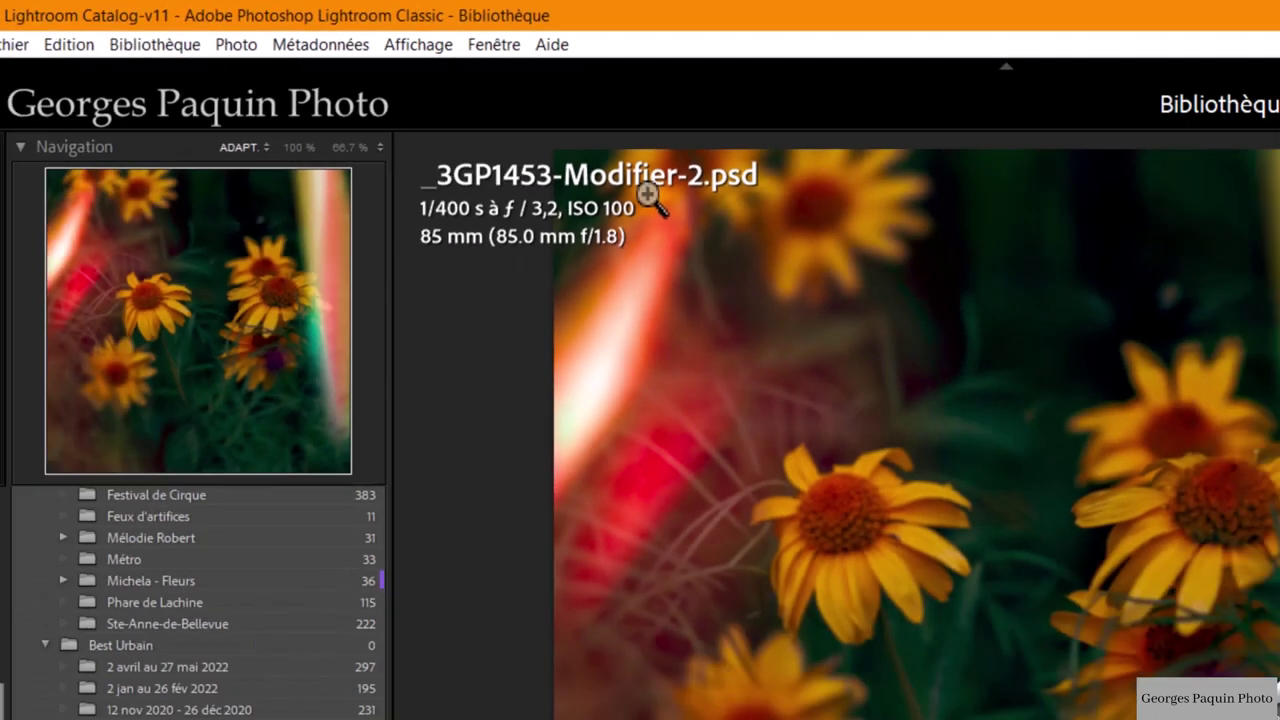
key(g)
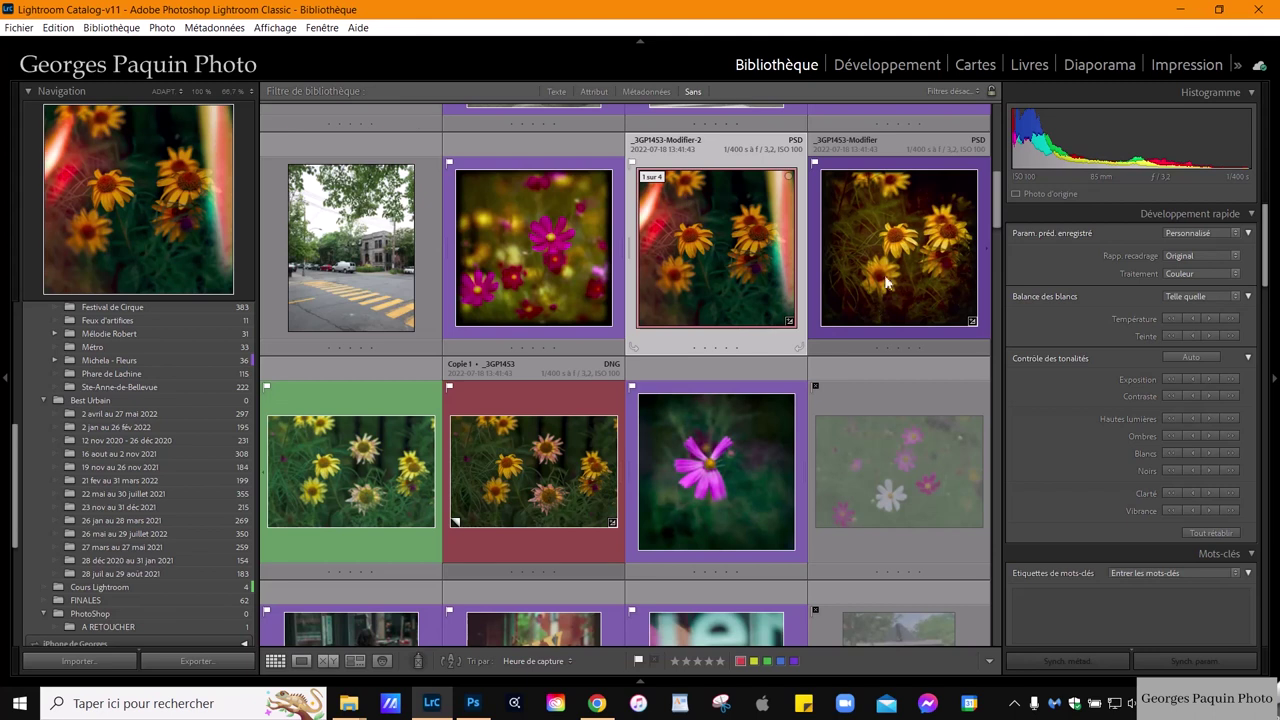
mouse_move(716, 245)
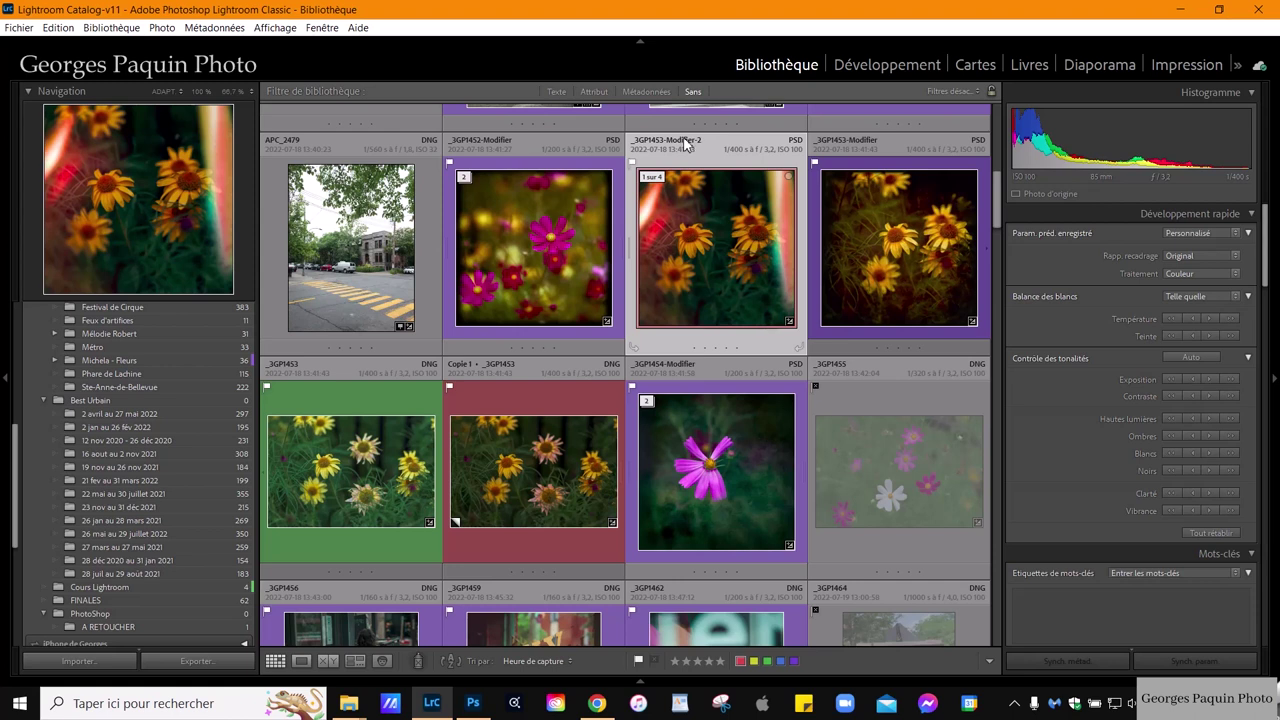
double_click(697, 271)
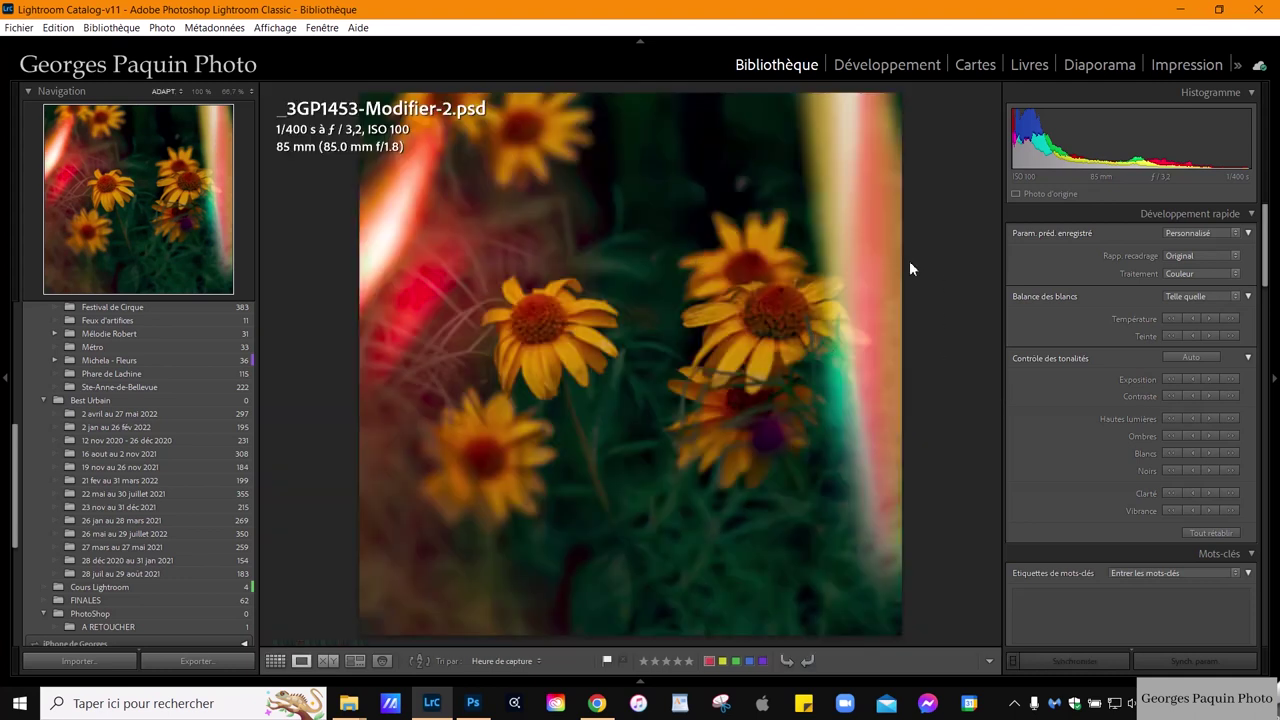